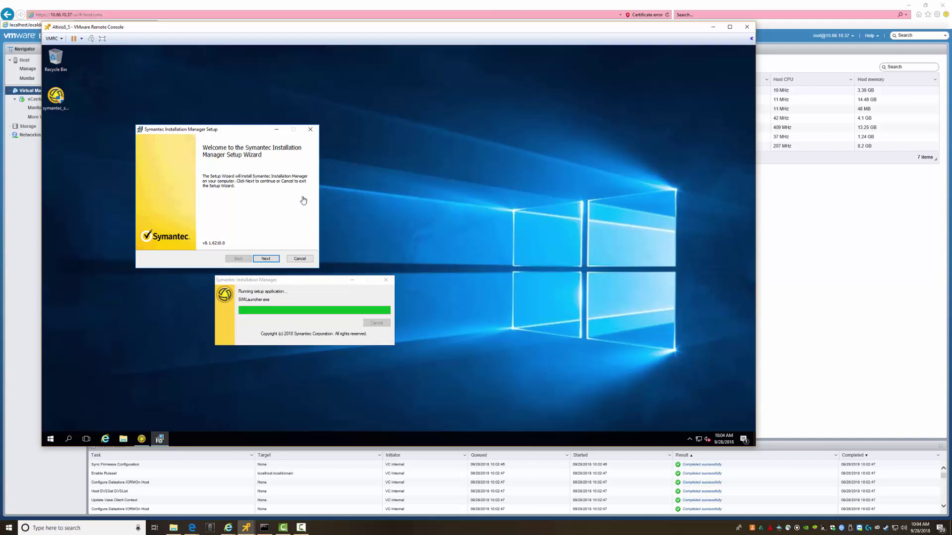
Launch the Symantec installer from the desktop and reposition its setup wizard window
{"action": "left_click", "coordinate": [51, 108]}
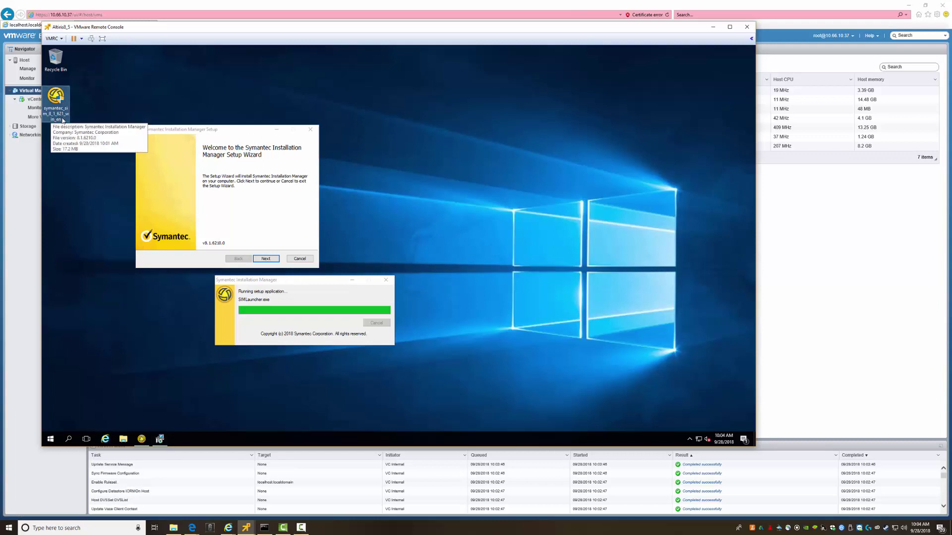
{"action": "left_click", "coordinate": [260, 205]}
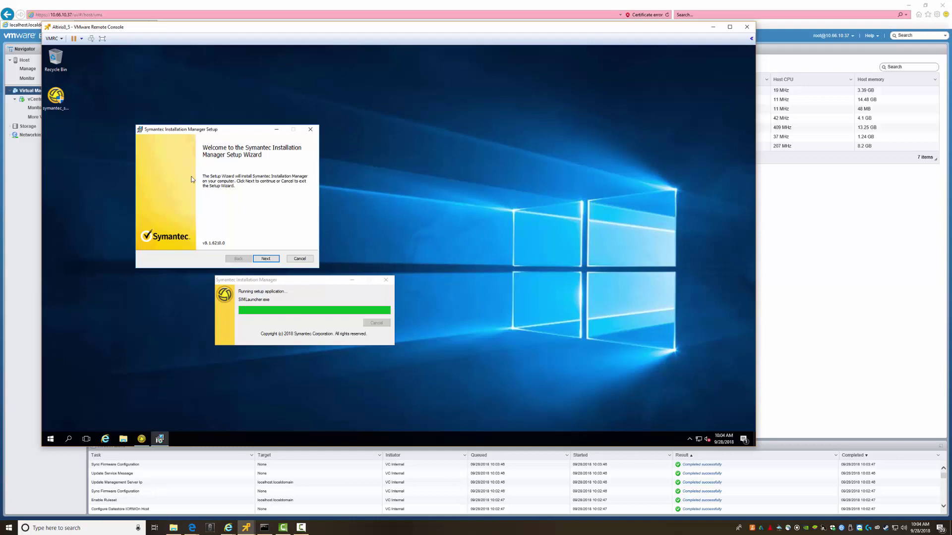
{"action": "left_click_drag", "start_coordinate": [207, 127], "coordinate": [289, 132]}
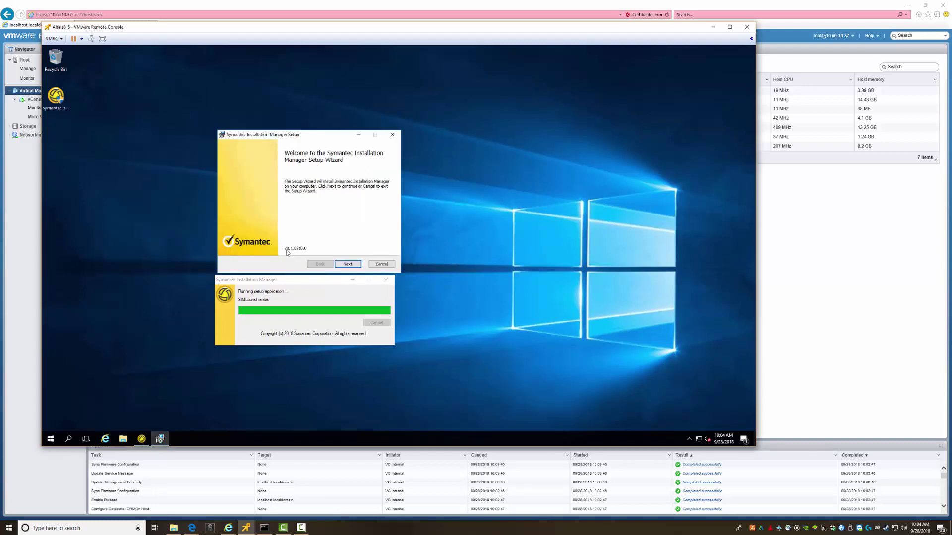
Accept the licence and install Symantec Installation Manager with the default destination folder
{"action": "left_click", "coordinate": [348, 264]}
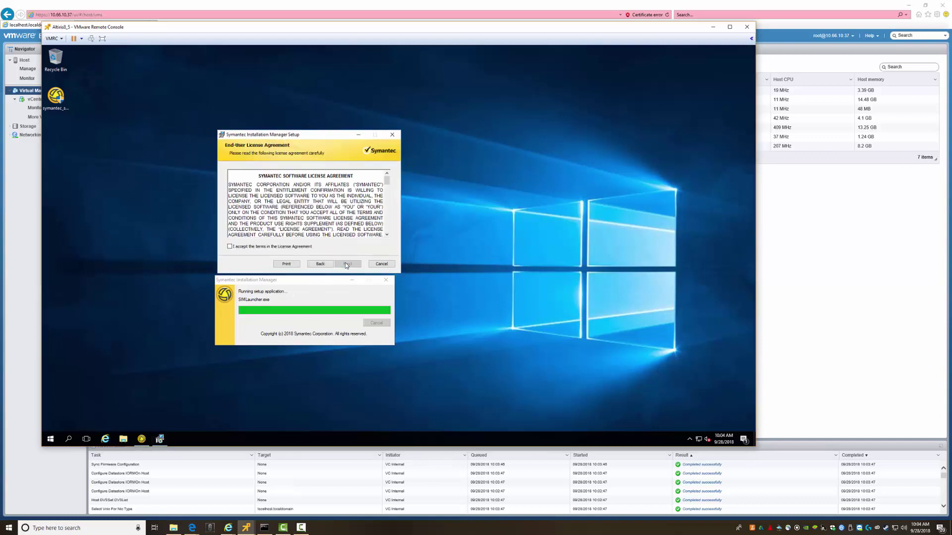
{"action": "left_click", "coordinate": [273, 248]}
{"action": "left_click", "coordinate": [342, 265]}
{"action": "left_click", "coordinate": [346, 265]}
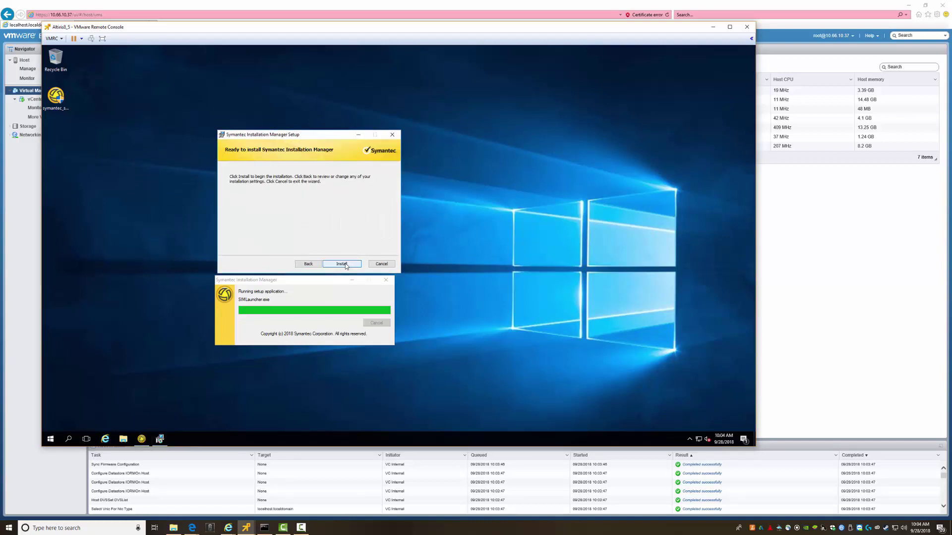
{"action": "left_click", "coordinate": [346, 266]}
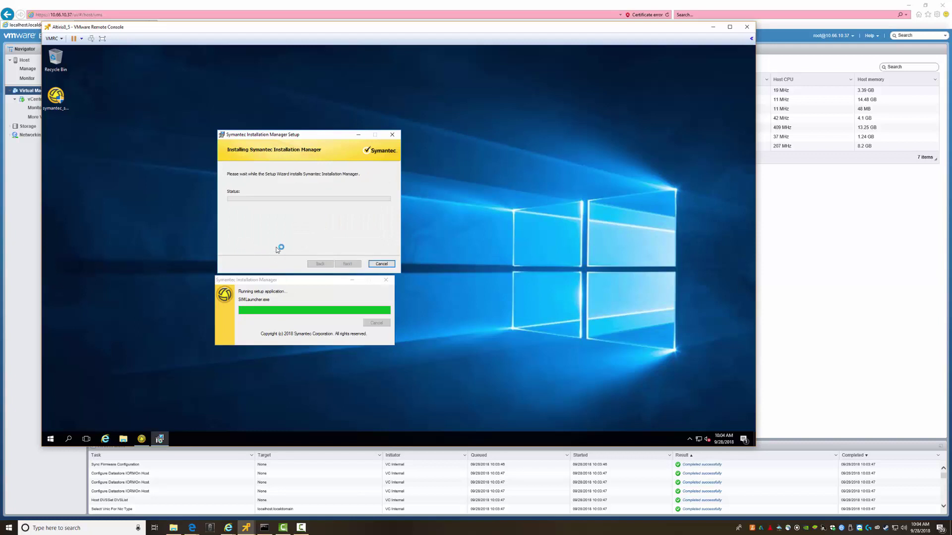
{"action": "left_click", "coordinate": [247, 528]}
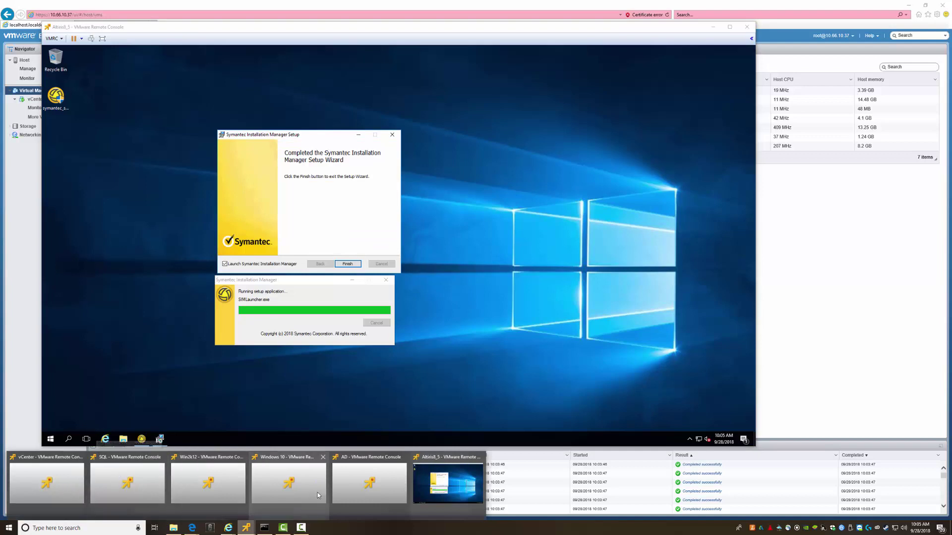
Close the Win2k12 console window from the VMRC taskbar thumbnails
{"action": "mouse_move", "coordinate": [244, 460]}
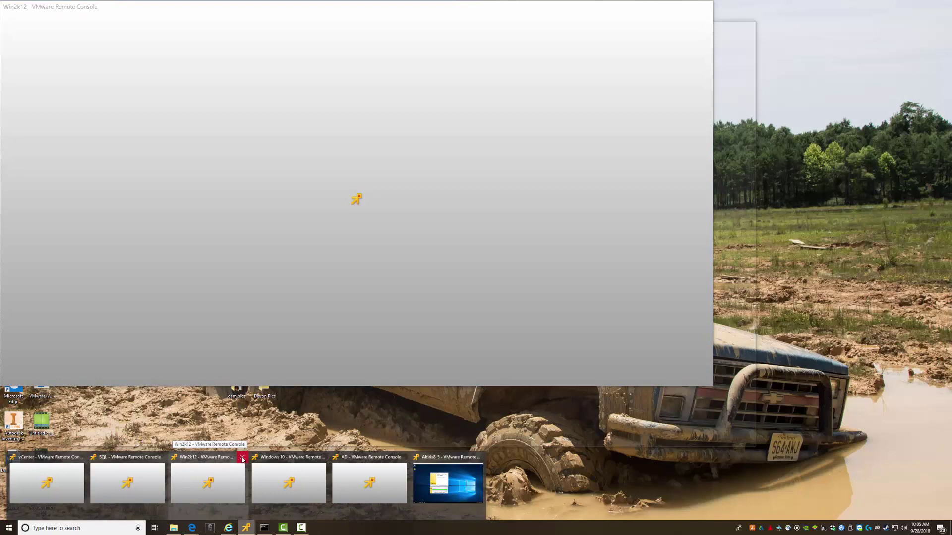
{"action": "left_click", "coordinate": [243, 459]}
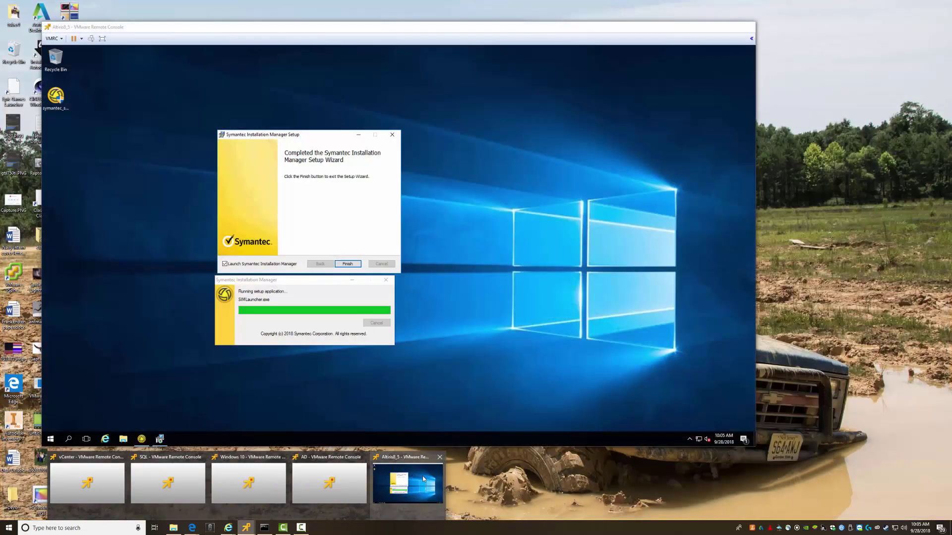
Launch Installation Manager and start its 8.5.3025 update, continuing past the unhandled exception error
{"action": "left_click", "coordinate": [422, 477]}
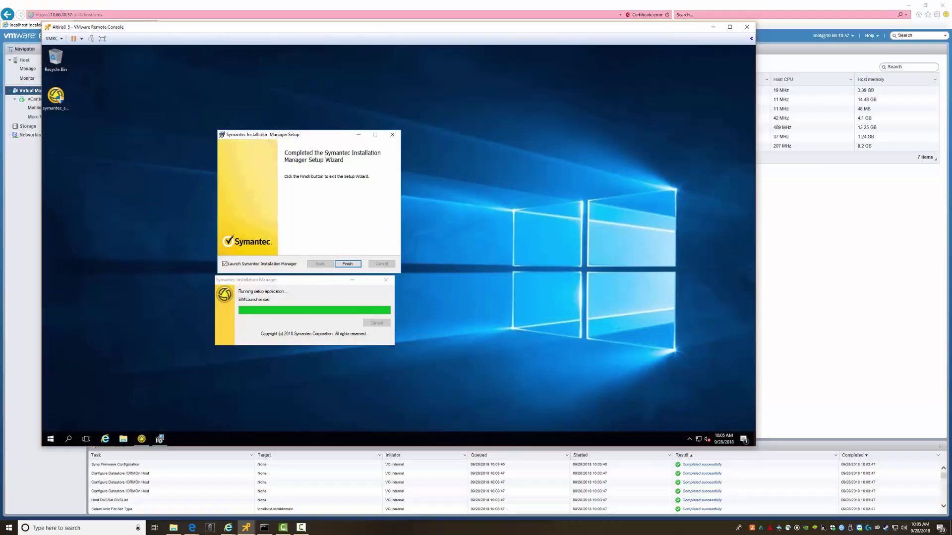
{"action": "left_click", "coordinate": [354, 264]}
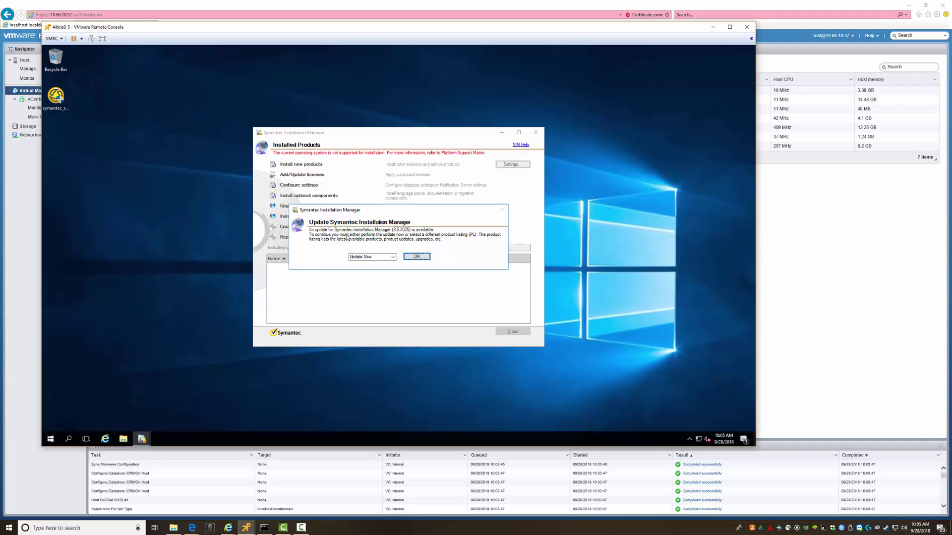
{"action": "left_click", "coordinate": [416, 257]}
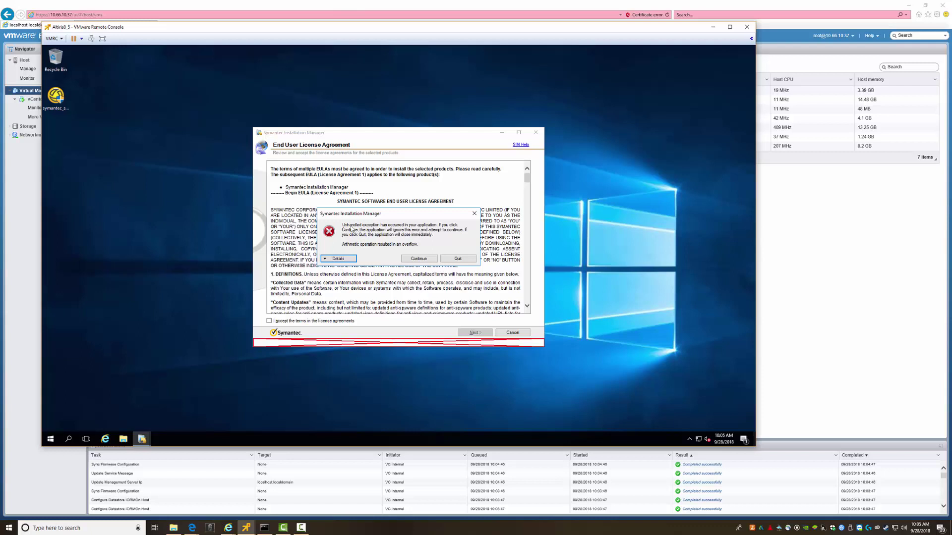
{"action": "left_click", "coordinate": [418, 259]}
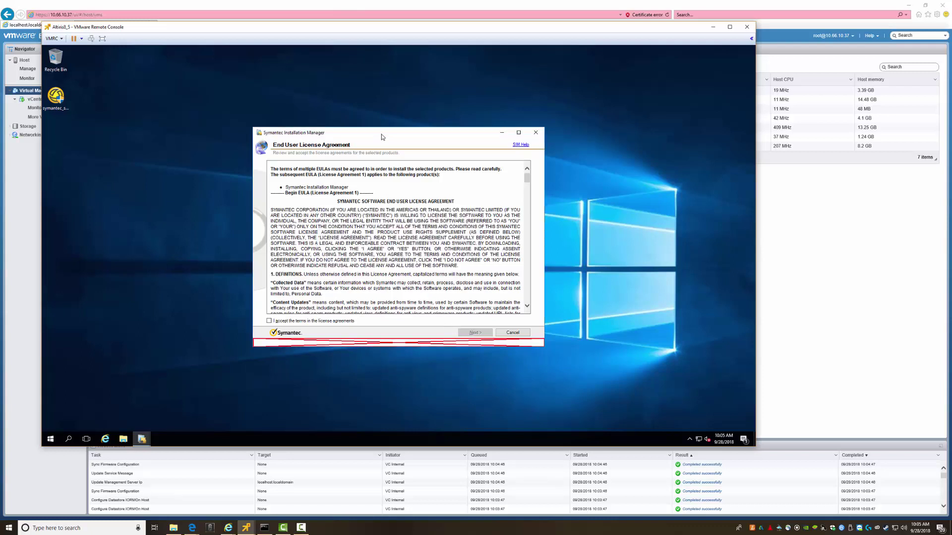
Accept the update's licence agreements and proceed to Review Installation Details
{"action": "left_click_drag", "start_coordinate": [386, 131], "coordinate": [372, 107]}
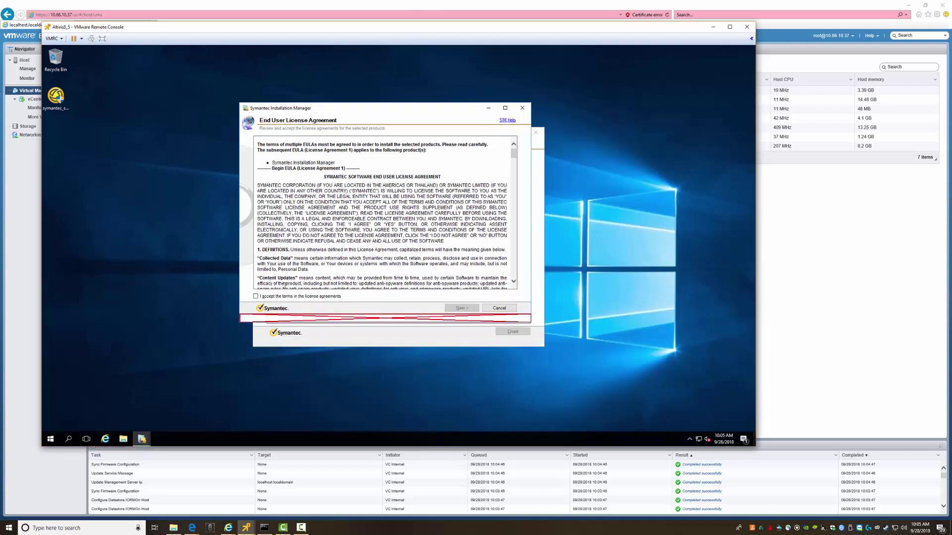
{"action": "left_click", "coordinate": [257, 297]}
{"action": "left_click", "coordinate": [461, 308]}
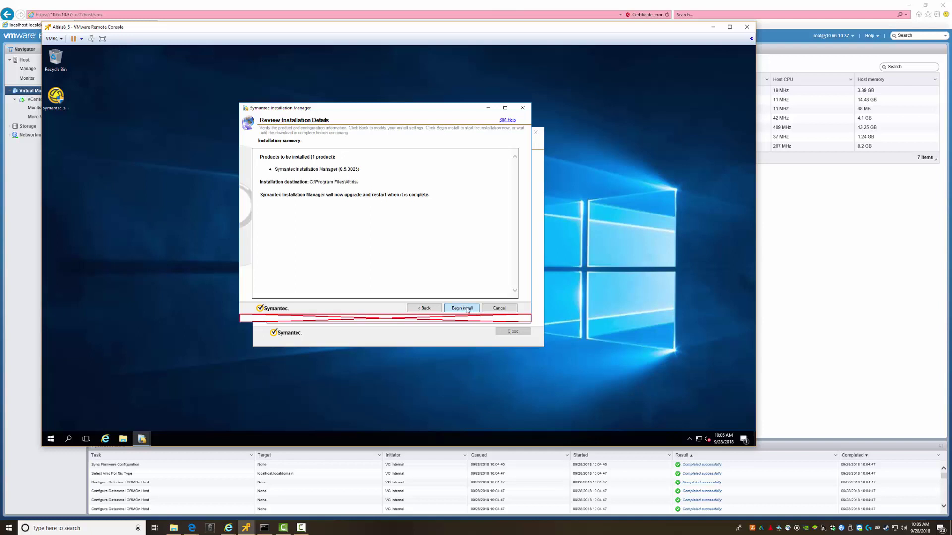
Begin the Installation Manager upgrade and wait for the Install New Products list
{"action": "left_click", "coordinate": [467, 309]}
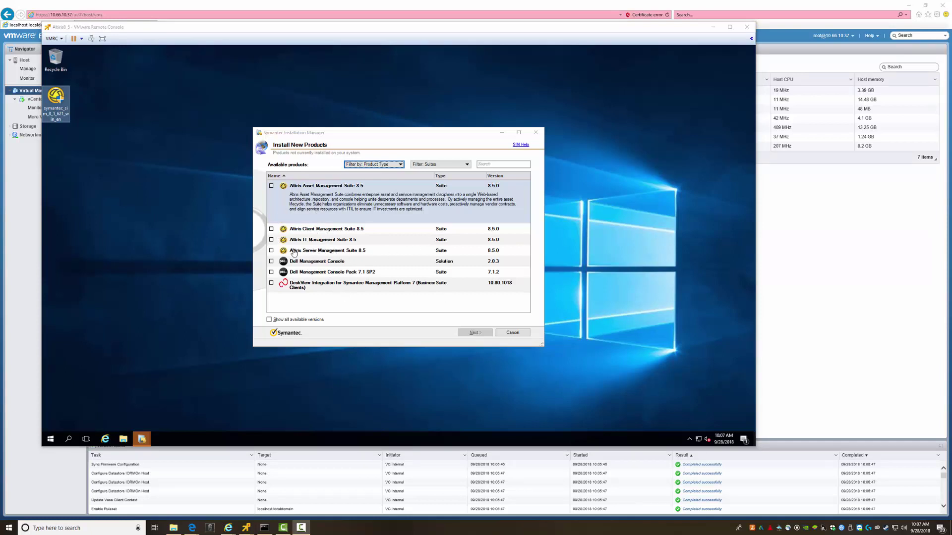
Select Altiris Client Management Suite 8.5 with Language Packs and Migration Wizard, keeping drive C:\
{"action": "left_click", "coordinate": [271, 229]}
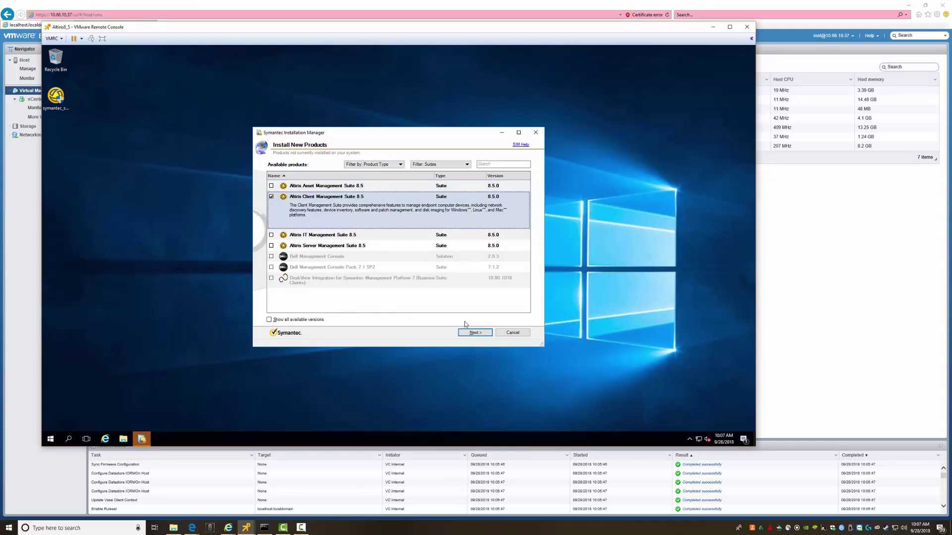
{"action": "left_click", "coordinate": [475, 333]}
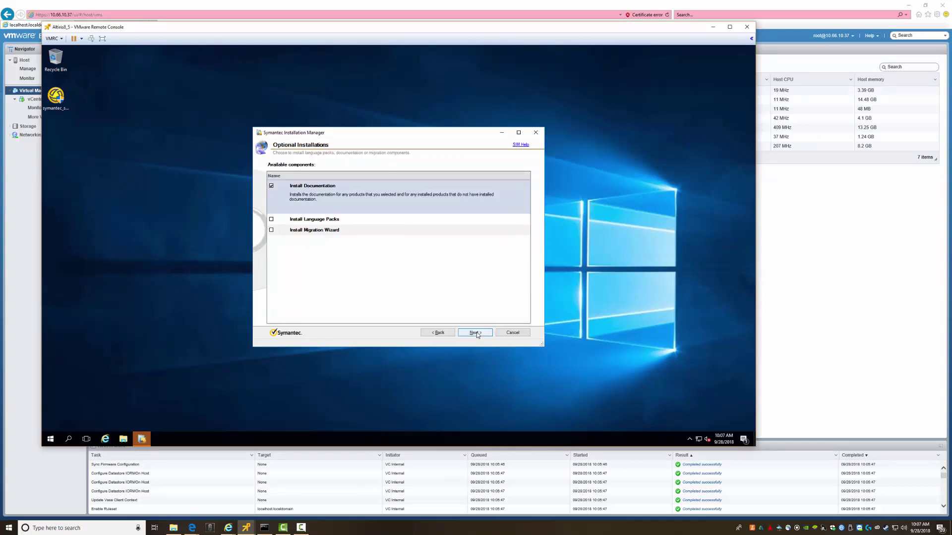
{"action": "left_click", "coordinate": [272, 219]}
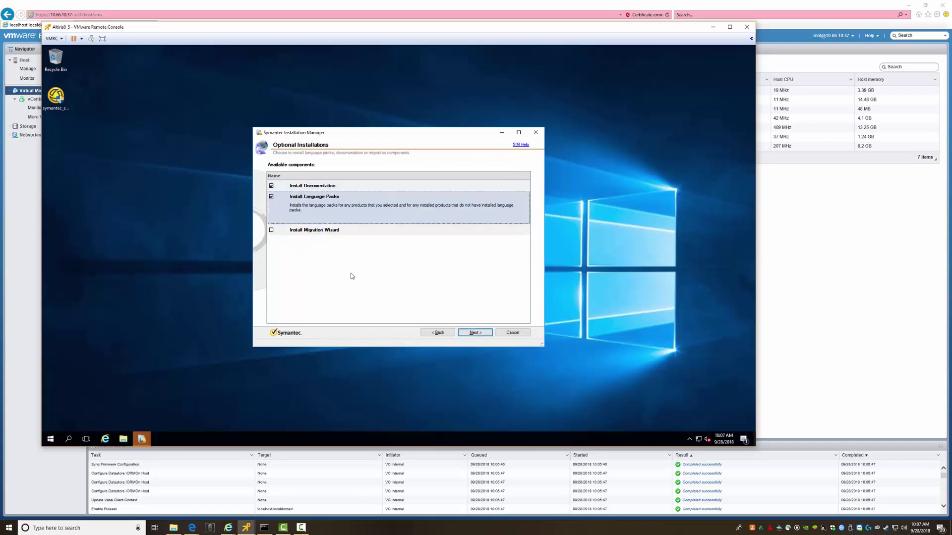
{"action": "left_click", "coordinate": [272, 230]}
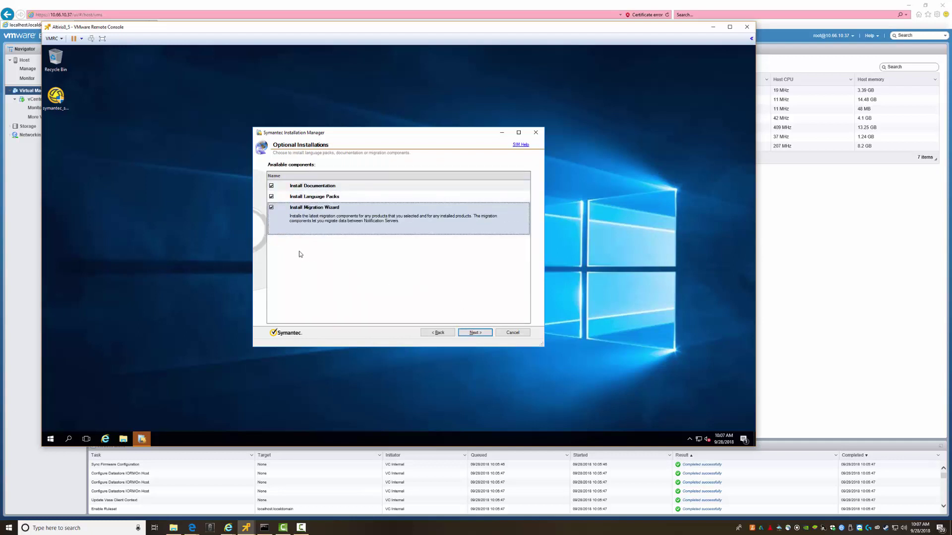
{"action": "left_click", "coordinate": [469, 329]}
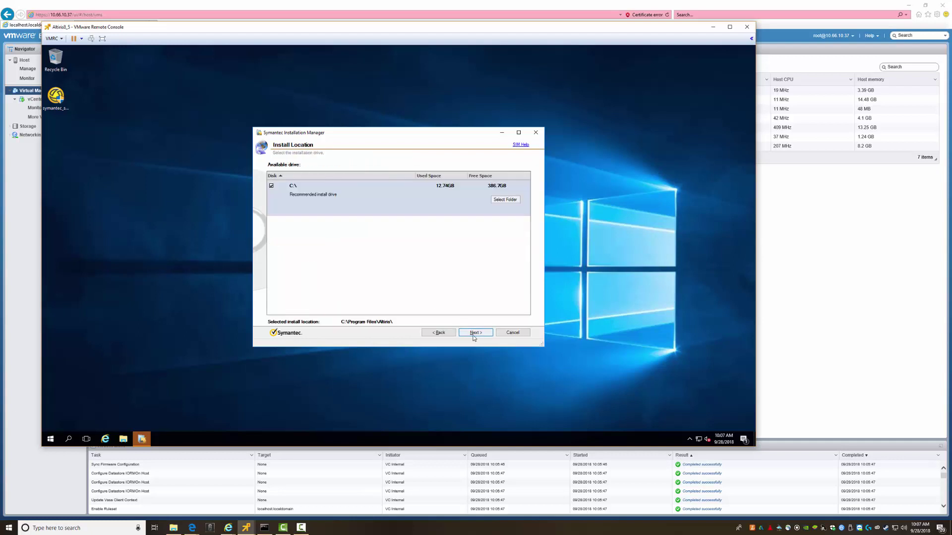
{"action": "left_click", "coordinate": [472, 334]}
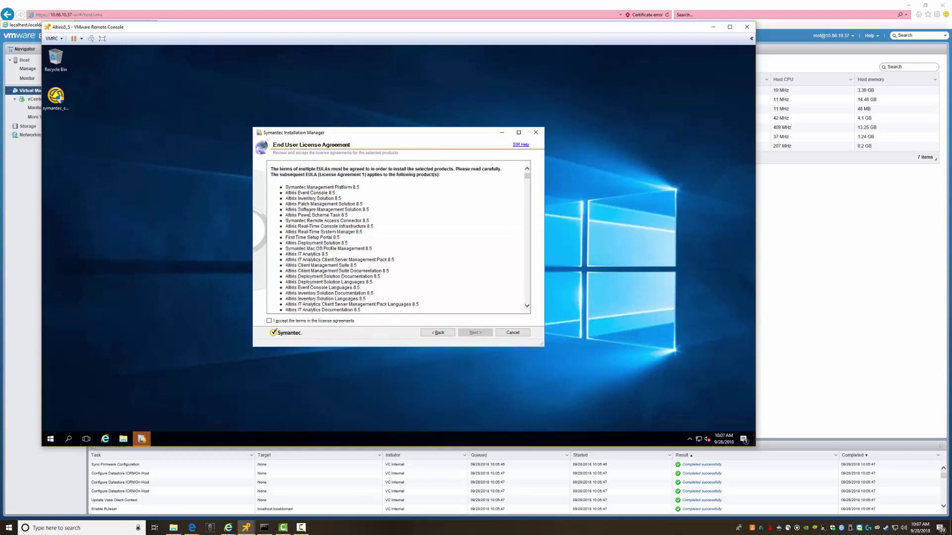
Review the licence page and accept the terms of the license agreements
{"action": "scroll", "coordinate": [338, 286], "scroll_direction": "down", "scroll_amount": 10}
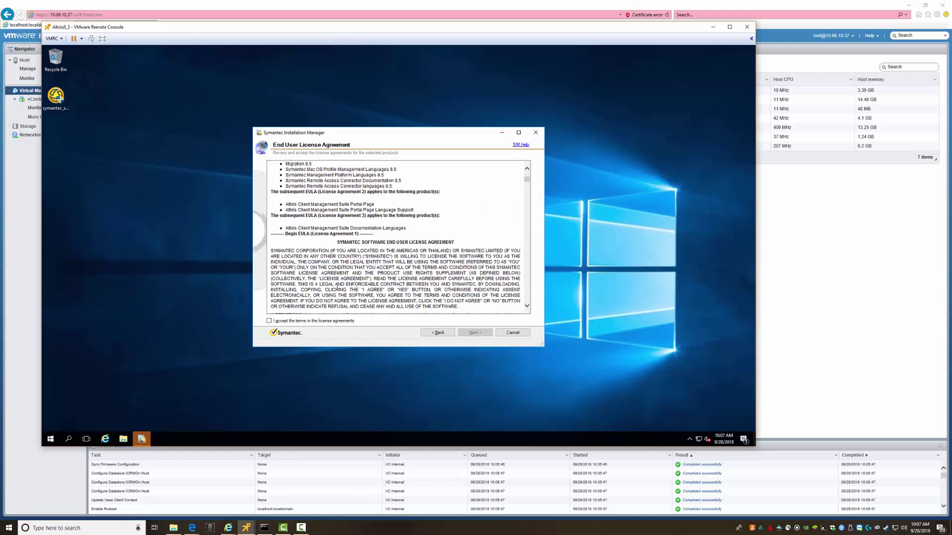
{"action": "scroll", "coordinate": [337, 286], "scroll_direction": "up", "scroll_amount": 12}
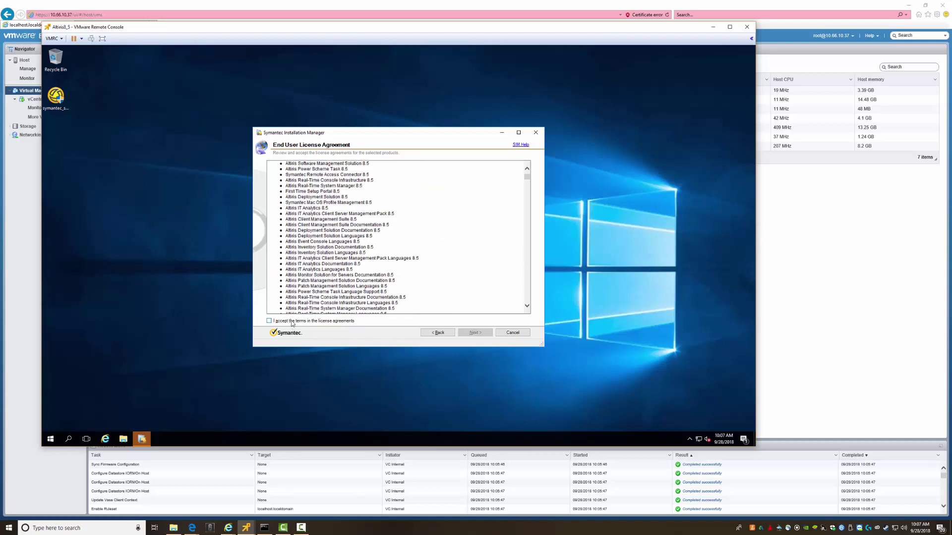
{"action": "left_click_drag", "start_coordinate": [363, 276], "coordinate": [303, 256]}
{"action": "left_click", "coordinate": [303, 236]}
{"action": "left_click", "coordinate": [269, 321]}
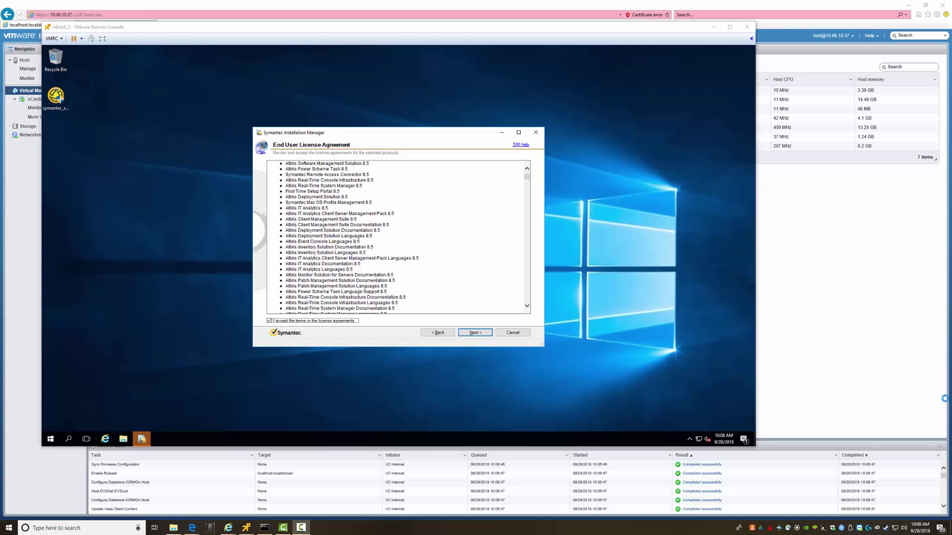
{"action": "left_click", "coordinate": [869, 528]}
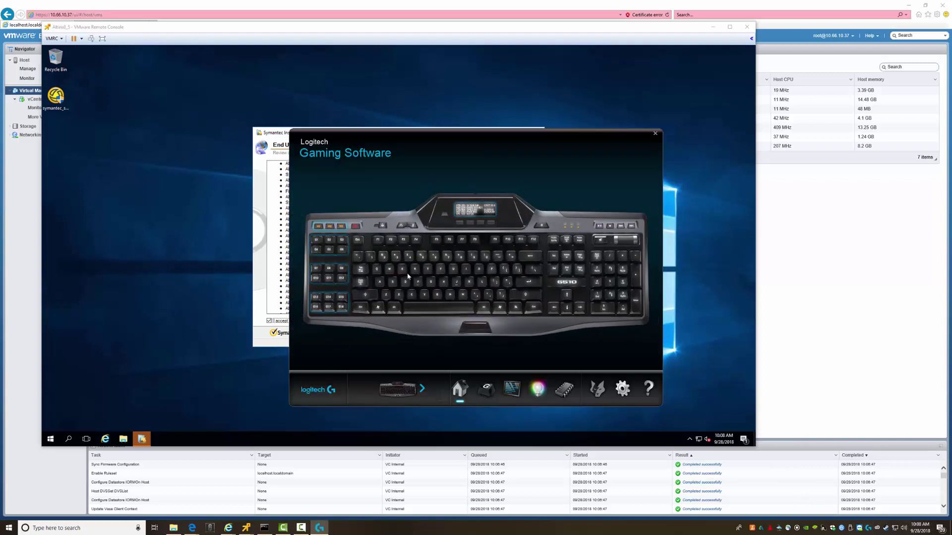
{"action": "left_click", "coordinate": [422, 388]}
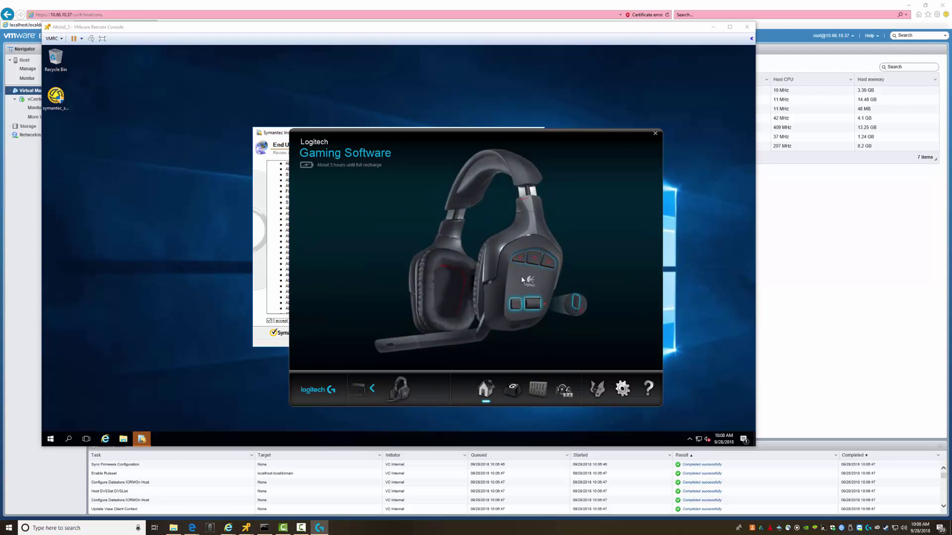
{"action": "left_click", "coordinate": [373, 389]}
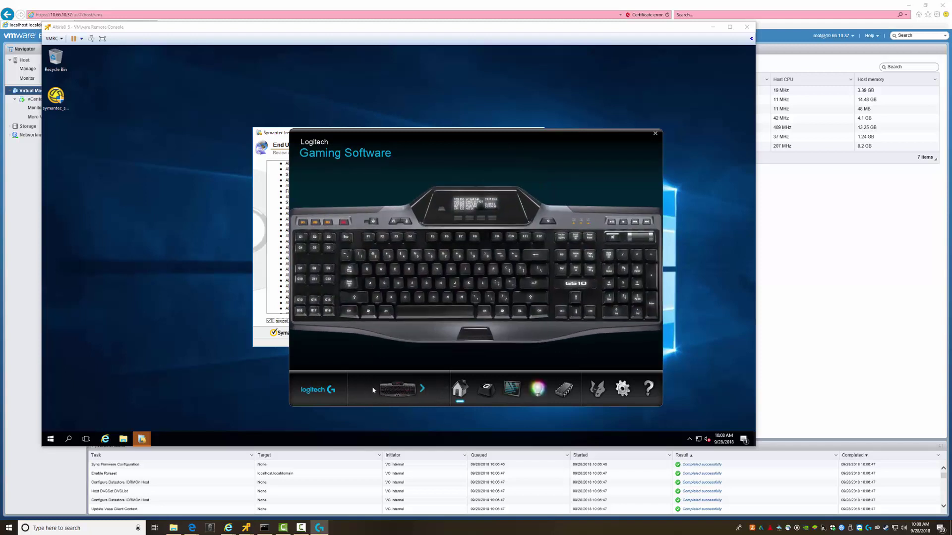
{"action": "left_click", "coordinate": [654, 133]}
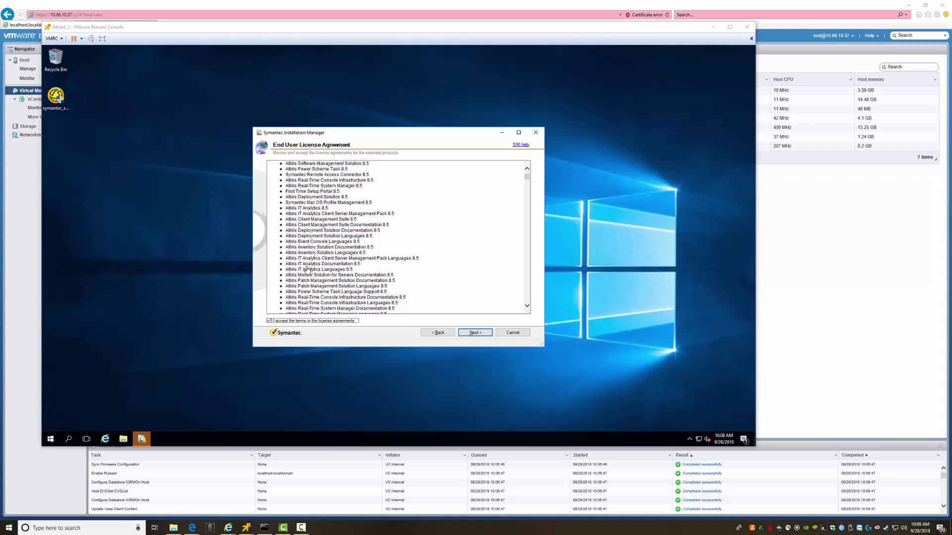
Continue past the licences and let the Install Readiness Checks run to completion
{"action": "left_click", "coordinate": [474, 332]}
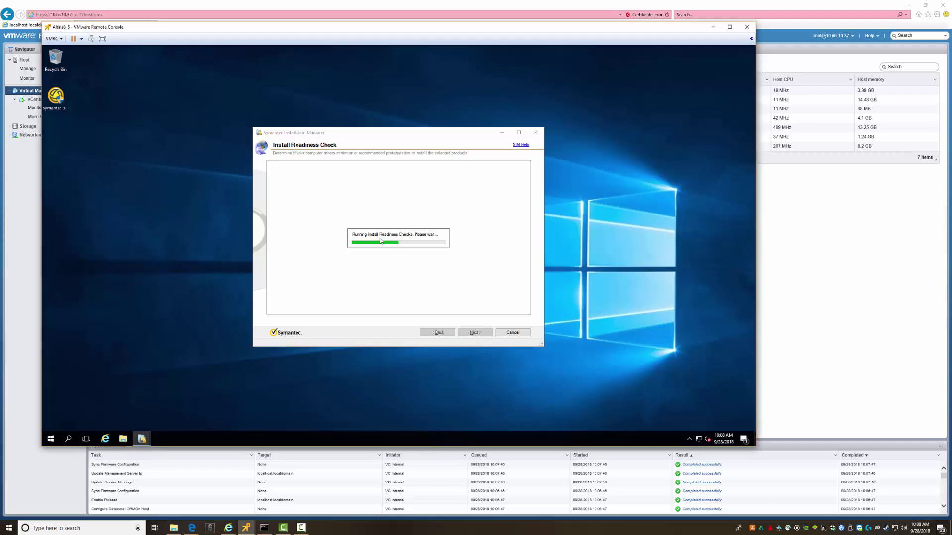
{"action": "right_click", "coordinate": [50, 439]}
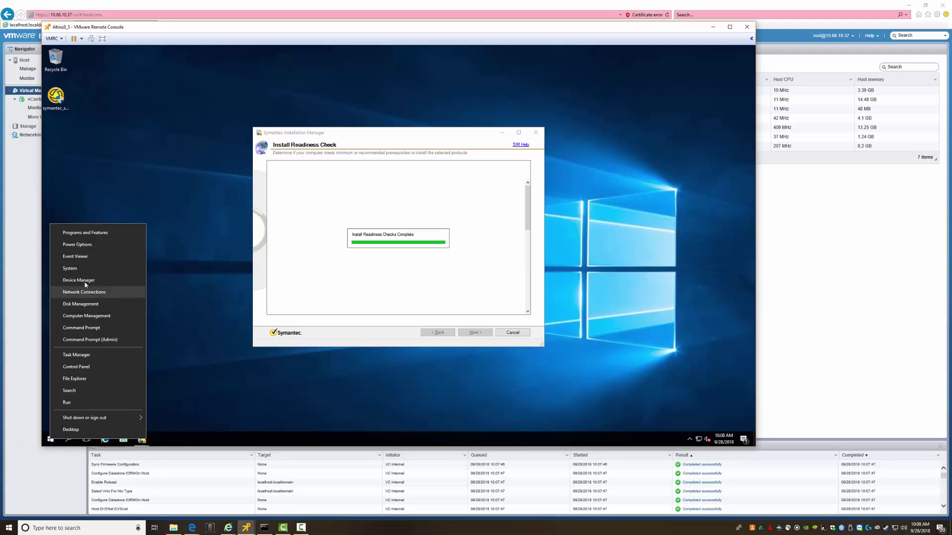
{"action": "left_click", "coordinate": [71, 268]}
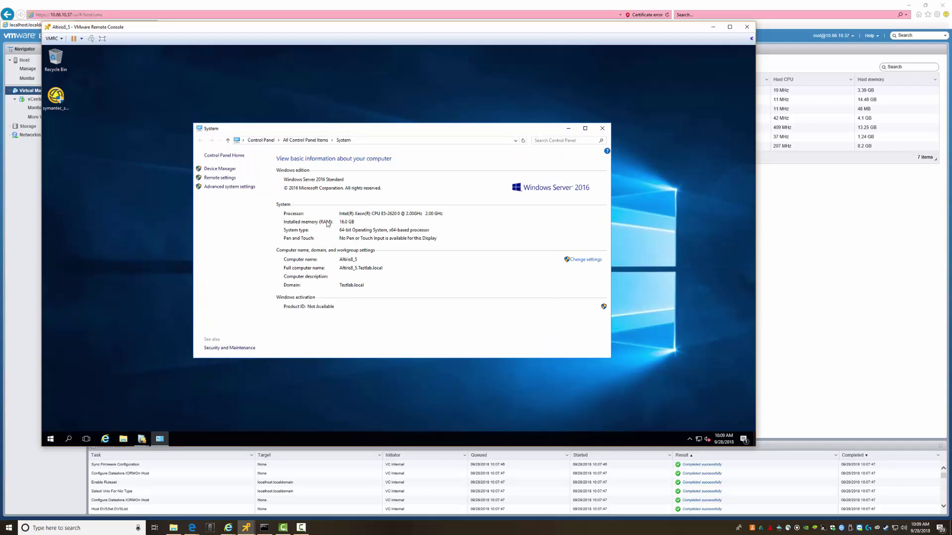
{"action": "left_click", "coordinate": [603, 128]}
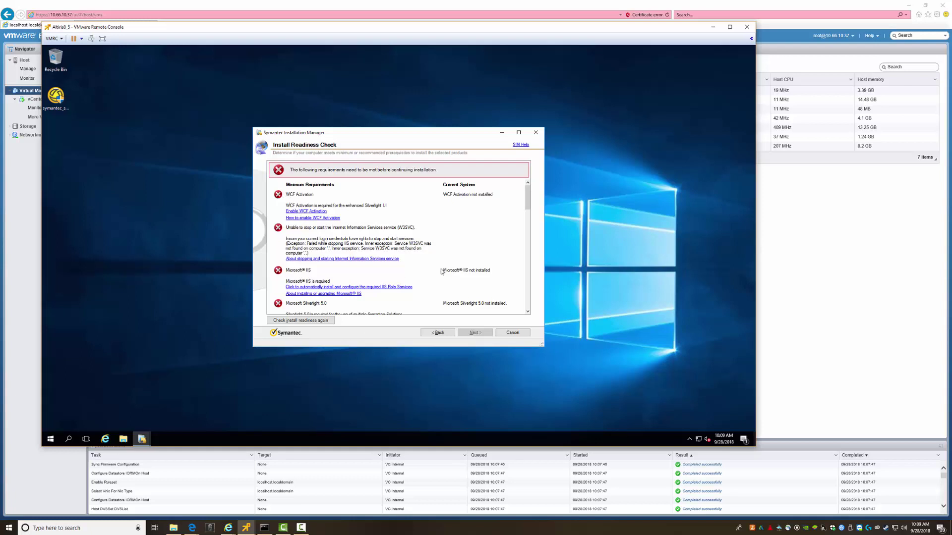
Stretch the installer window taller and wider to reveal the full requirements list
{"action": "left_click_drag", "start_coordinate": [378, 348], "coordinate": [378, 422]}
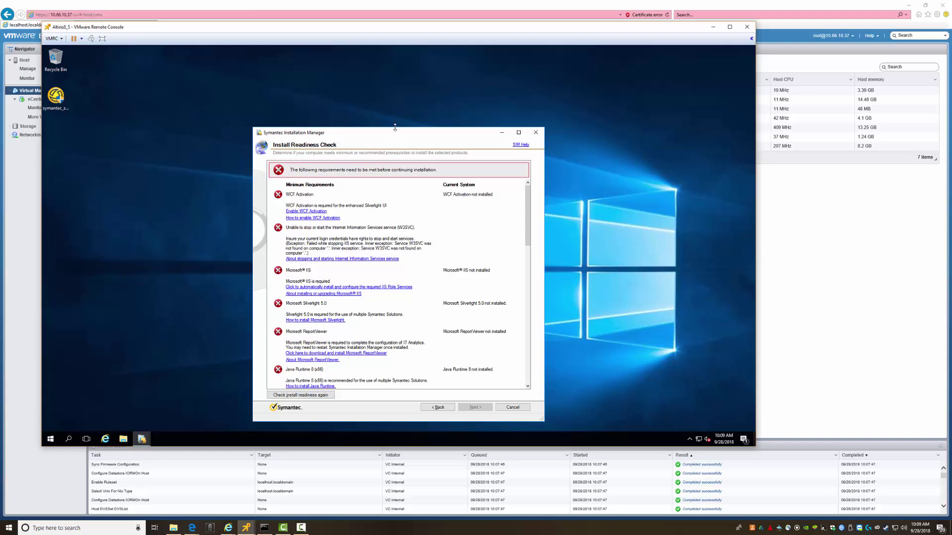
{"action": "left_click_drag", "start_coordinate": [395, 128], "coordinate": [397, 50]}
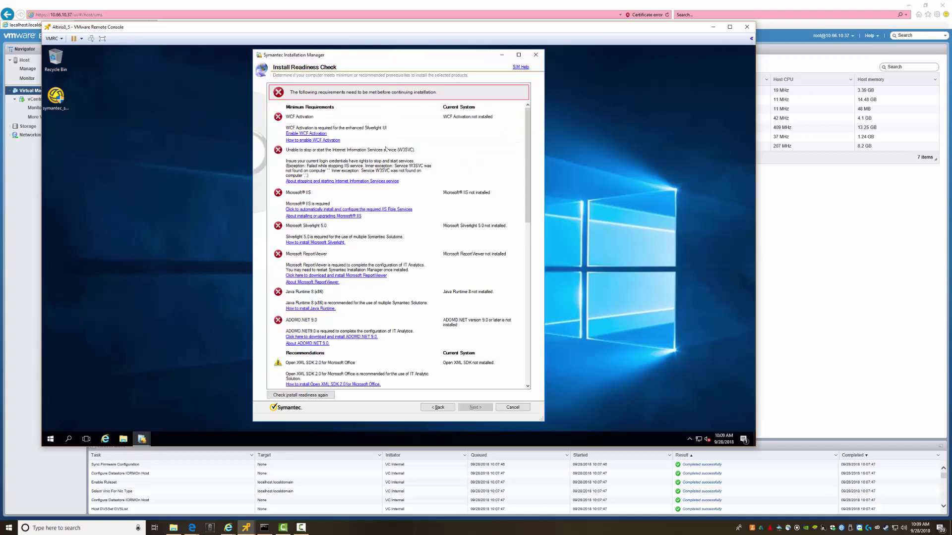
{"action": "scroll", "coordinate": [376, 301], "scroll_direction": "down", "scroll_amount": 5}
{"action": "scroll", "coordinate": [376, 301], "scroll_direction": "up", "scroll_amount": 10}
{"action": "left_click_drag", "start_coordinate": [544, 312], "coordinate": [734, 311]}
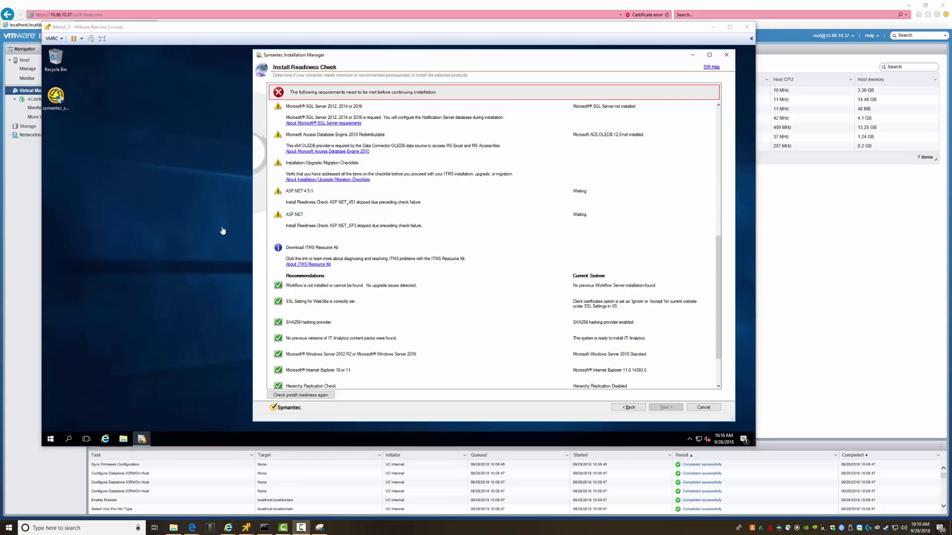
Run the 'Enable WCF Activation' readiness fix and confirm it with Yes
{"action": "left_click", "coordinate": [718, 113]}
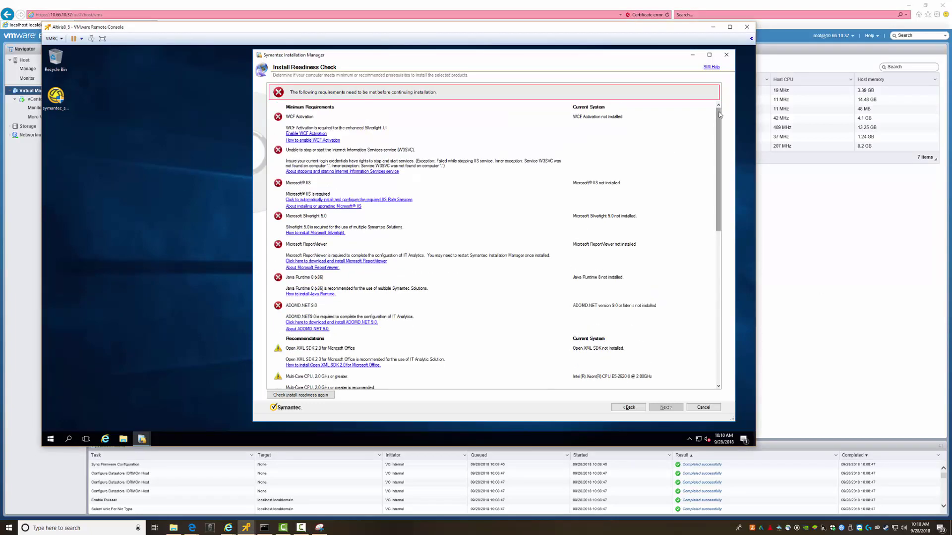
{"action": "left_click", "coordinate": [306, 134]}
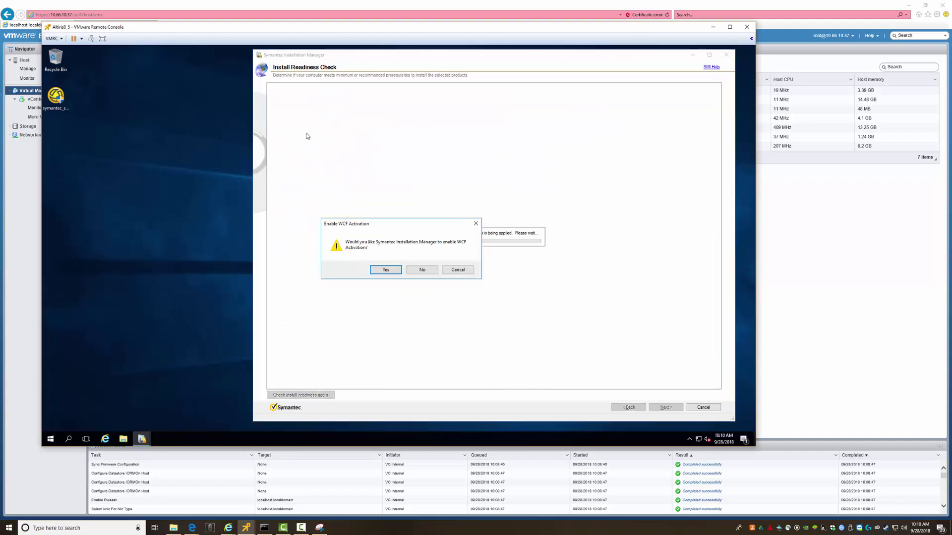
{"action": "left_click", "coordinate": [385, 270]}
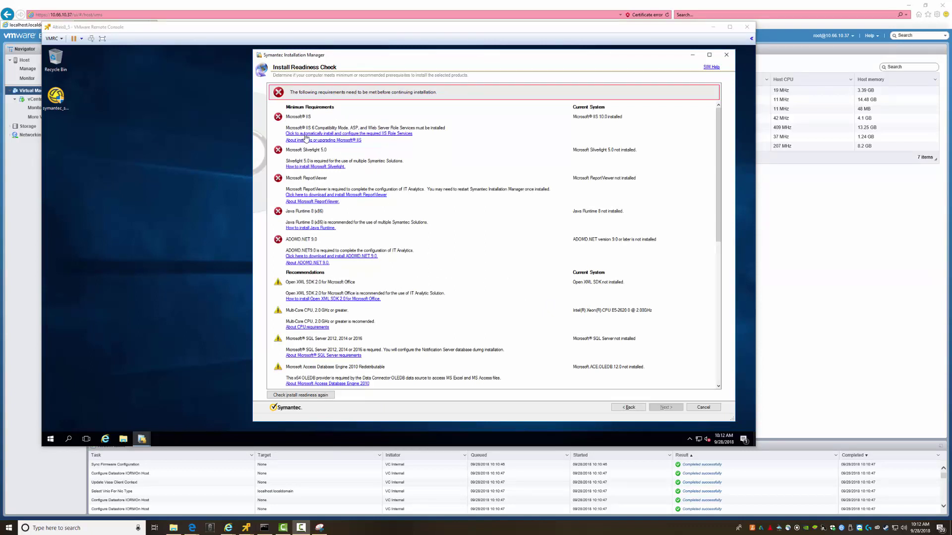
Run the automatic install of the required IIS Role Services and confirm with Yes
{"action": "left_click", "coordinate": [354, 137]}
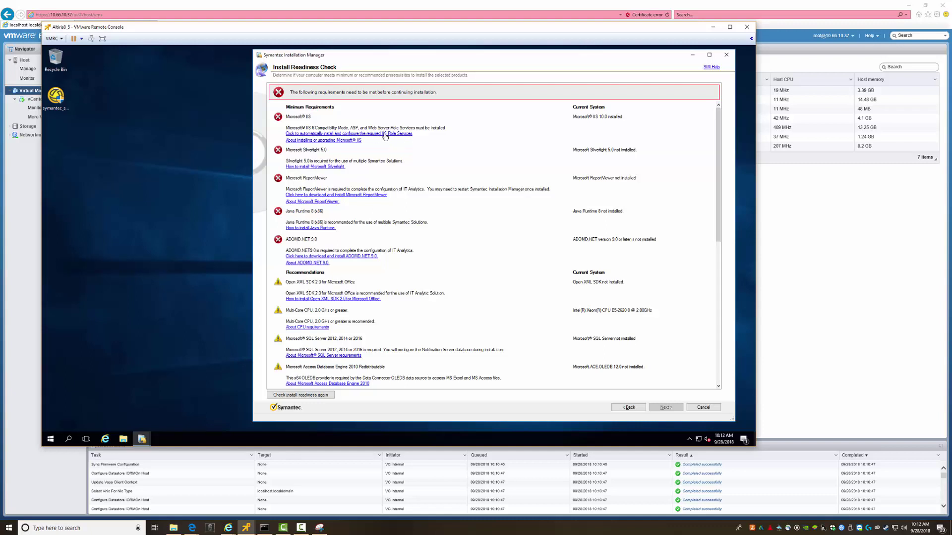
{"action": "left_click", "coordinate": [385, 134]}
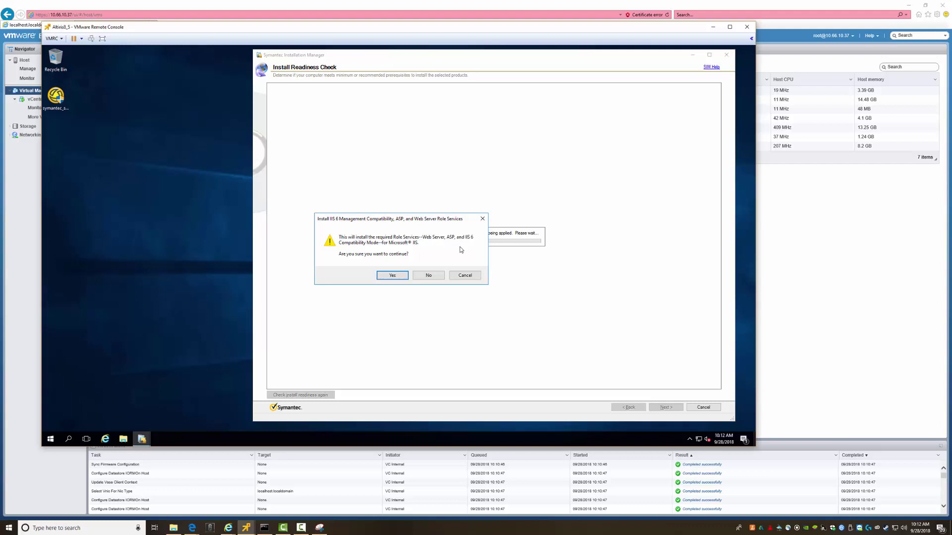
{"action": "left_click", "coordinate": [391, 276]}
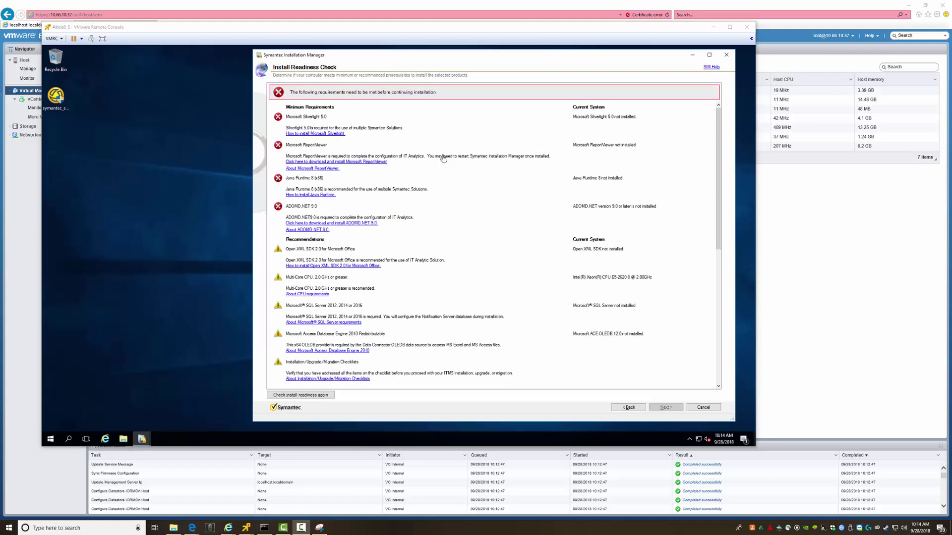
Open the Silverlight 5.0 install instructions, declining IE's recommended settings and dismissing its alerts
{"action": "left_click", "coordinate": [317, 137]}
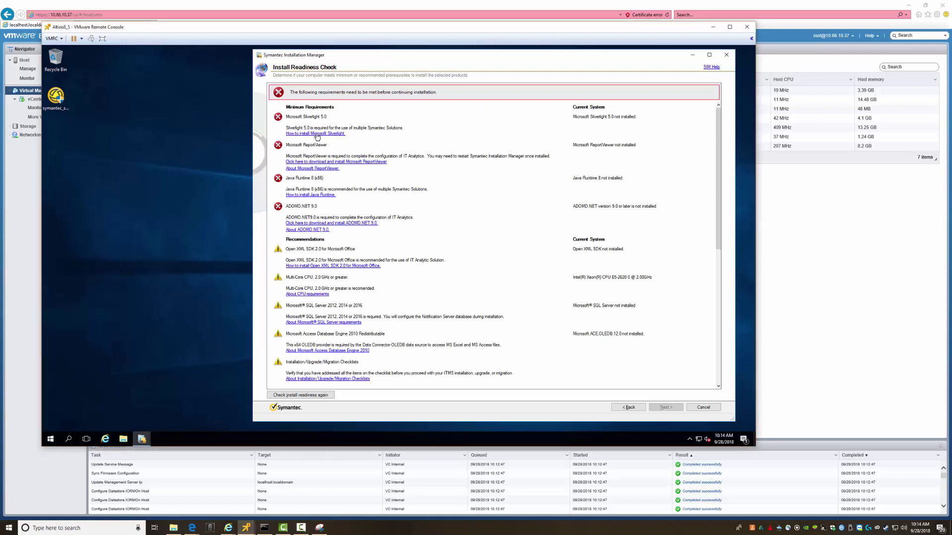
{"action": "left_click", "coordinate": [317, 134]}
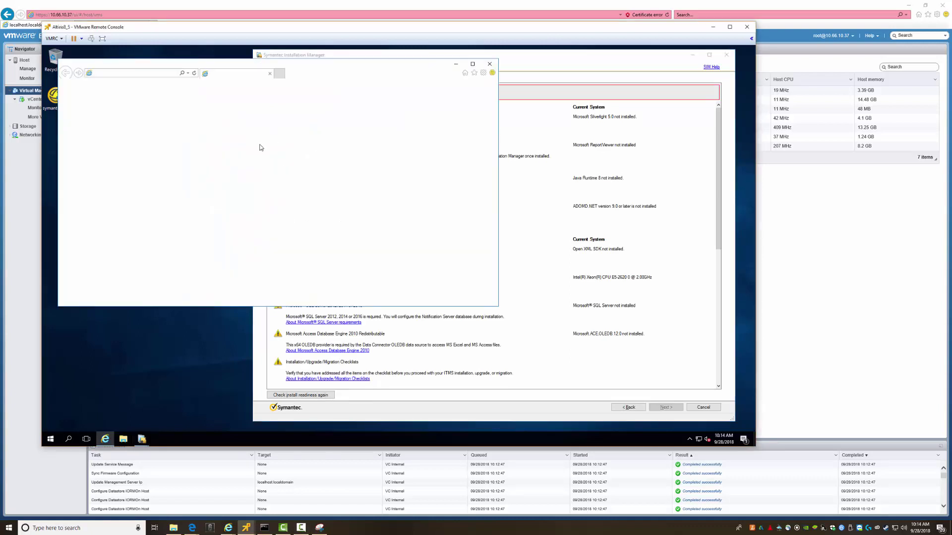
{"action": "left_click", "coordinate": [230, 192]}
{"action": "left_click", "coordinate": [328, 243]}
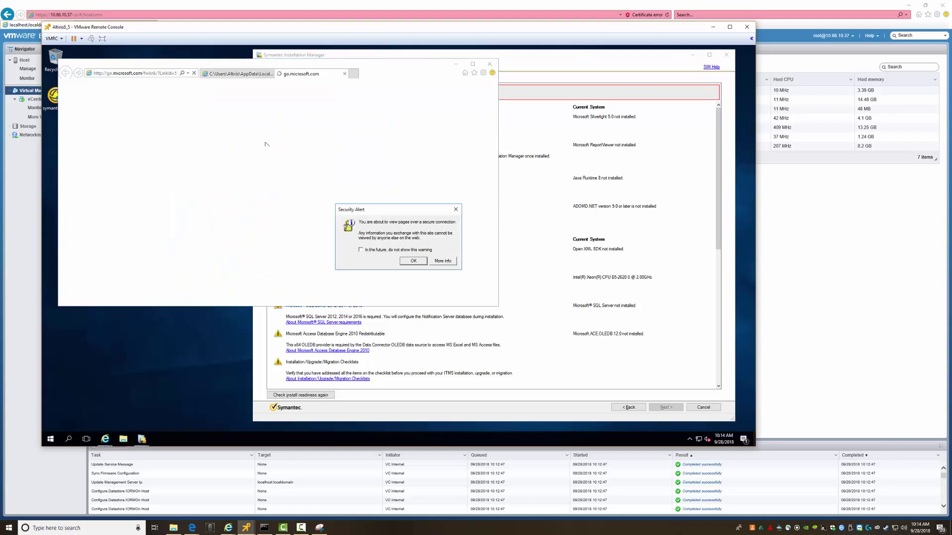
{"action": "left_click", "coordinate": [411, 261]}
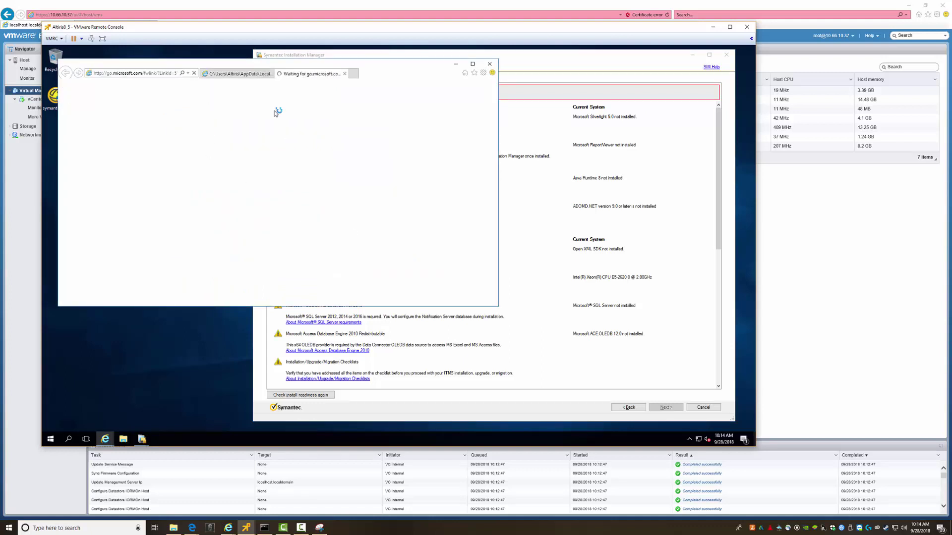
{"action": "left_click", "coordinate": [453, 190]}
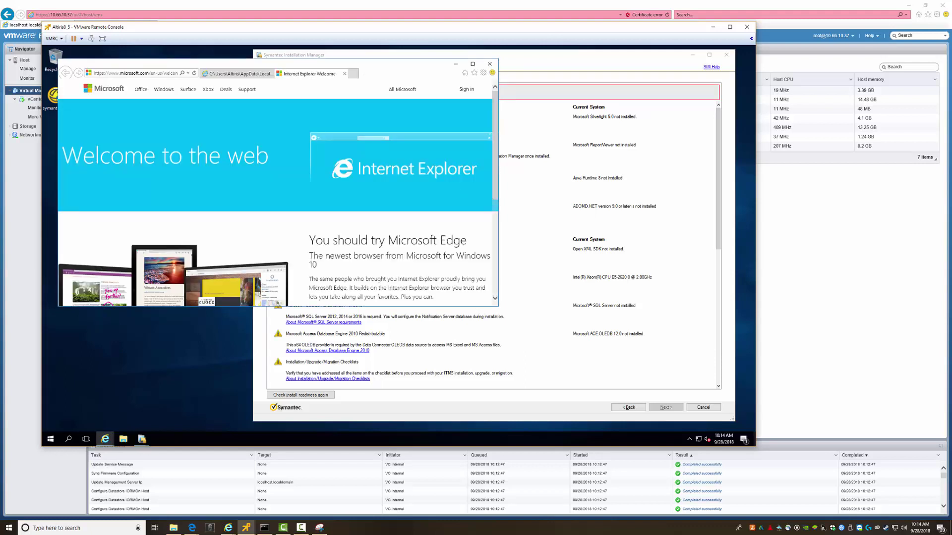
{"action": "left_click", "coordinate": [345, 74]}
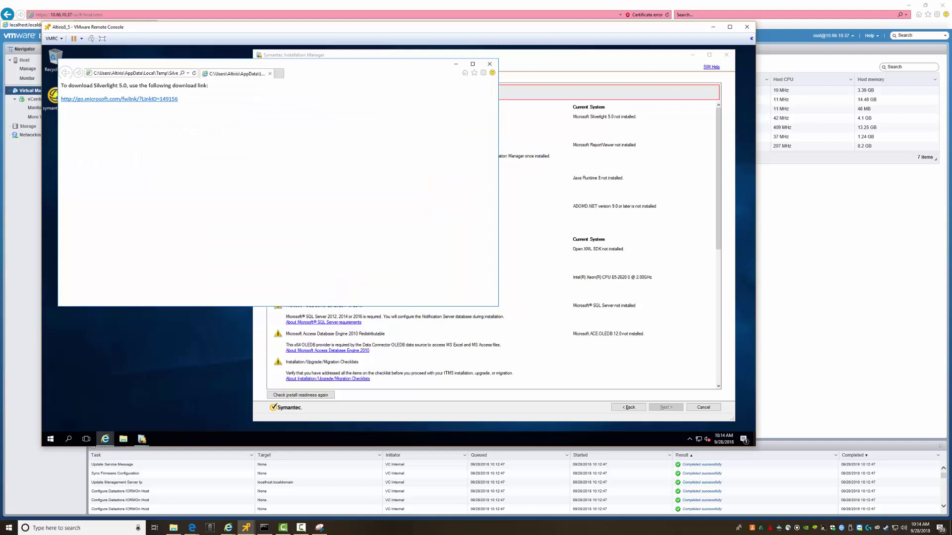
Try the Silverlight 5.0 download, dismiss the blocked alert, and go to Tools for Internet options
{"action": "left_click", "coordinate": [104, 100]}
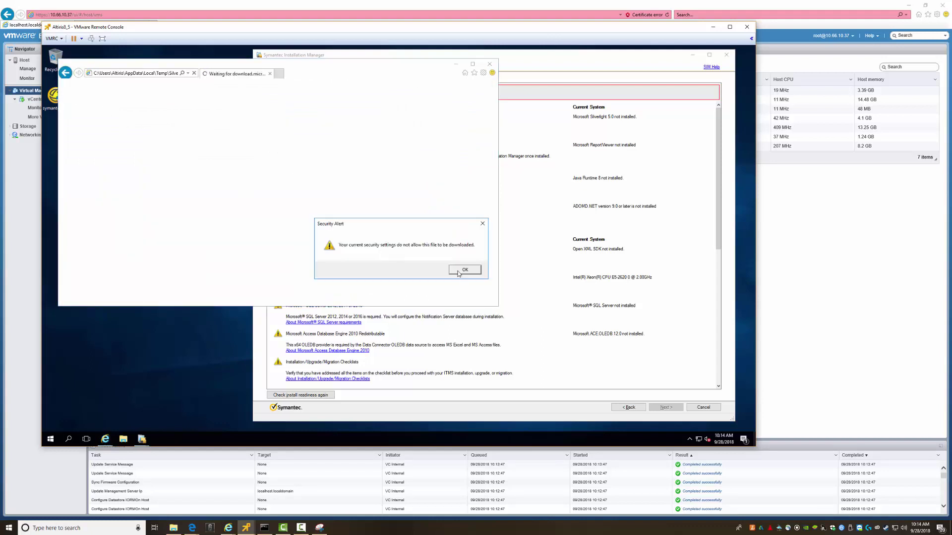
{"action": "left_click", "coordinate": [464, 271]}
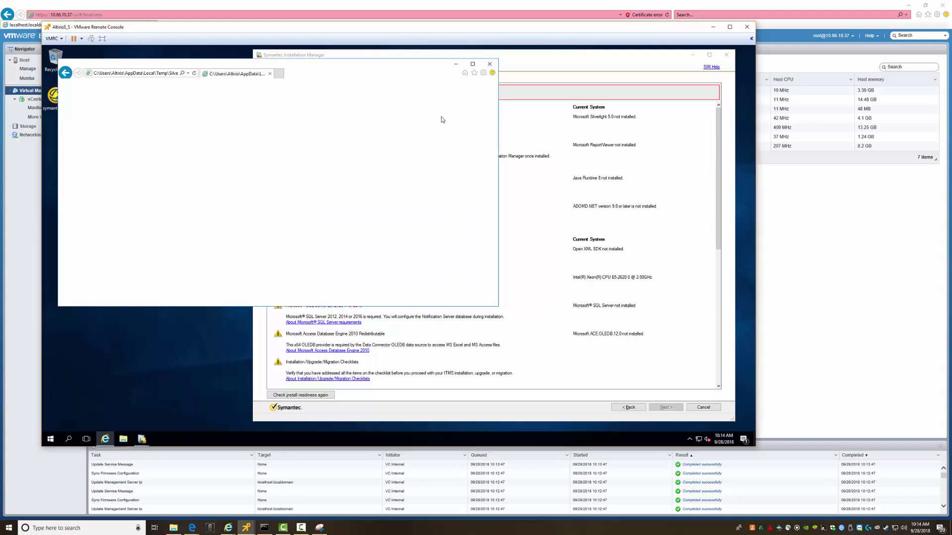
{"action": "left_click", "coordinate": [483, 73]}
Set the Internet zone's File download option to Enable, then confirm and acknowledge the security warnings
{"action": "left_click", "coordinate": [421, 169]}
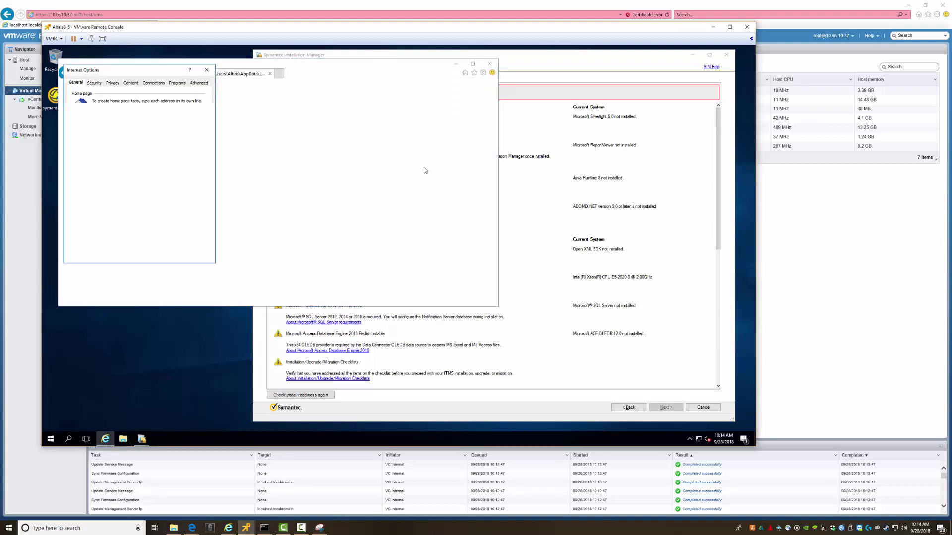
{"action": "left_click", "coordinate": [94, 83]}
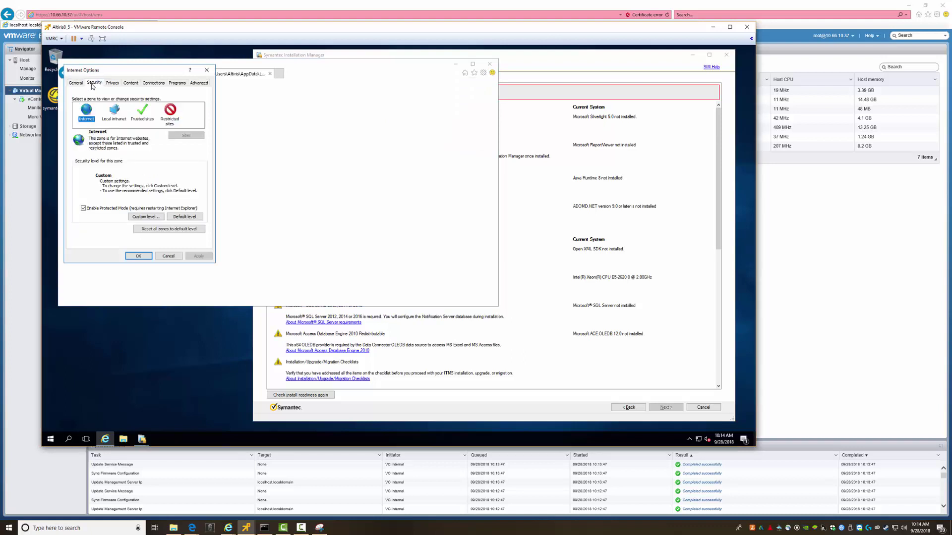
{"action": "left_click", "coordinate": [145, 220]}
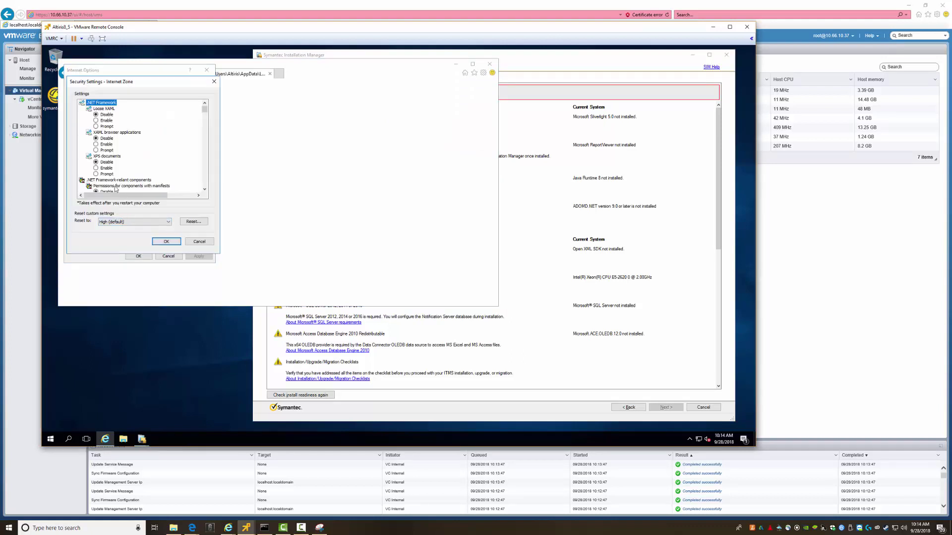
{"action": "scroll", "coordinate": [129, 173], "scroll_direction": "down", "scroll_amount": 10}
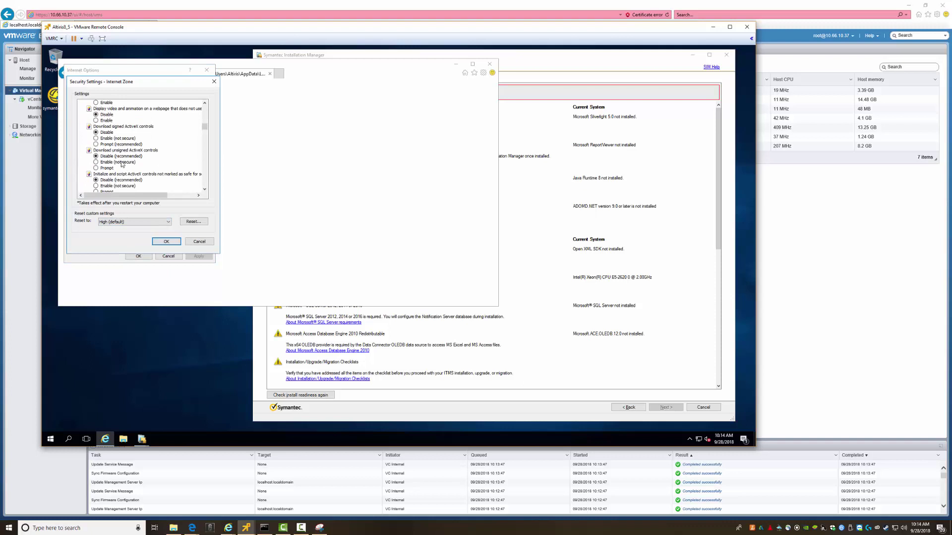
{"action": "scroll", "coordinate": [123, 165], "scroll_direction": "down", "scroll_amount": 9}
{"action": "scroll", "coordinate": [121, 162], "scroll_direction": "up", "scroll_amount": 4}
{"action": "left_click", "coordinate": [99, 144]}
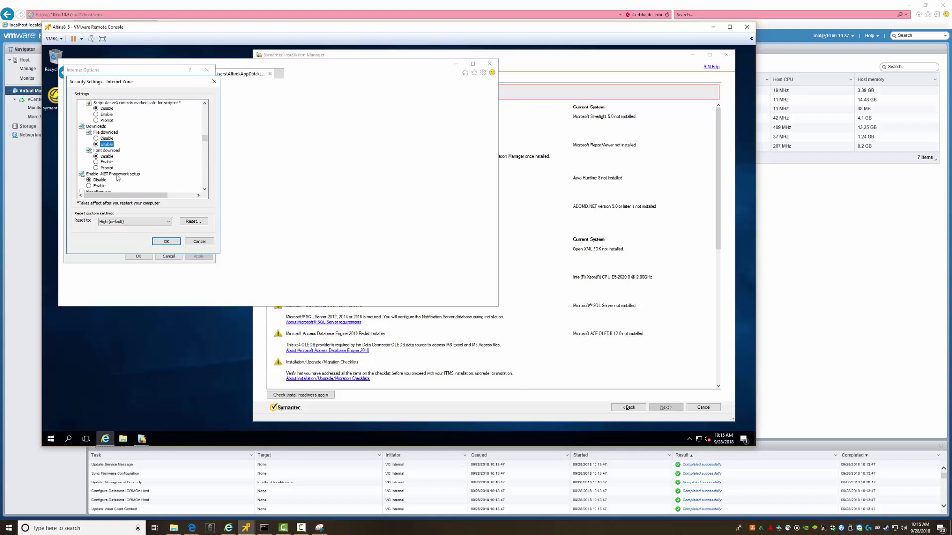
{"action": "scroll", "coordinate": [144, 191], "scroll_direction": "down", "scroll_amount": 2}
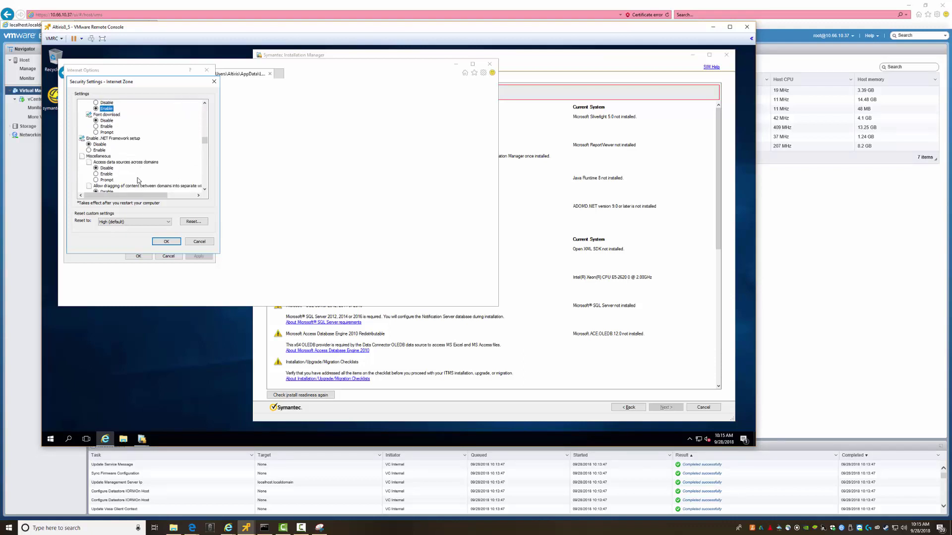
{"action": "left_click", "coordinate": [166, 241]}
{"action": "left_click", "coordinate": [377, 248]}
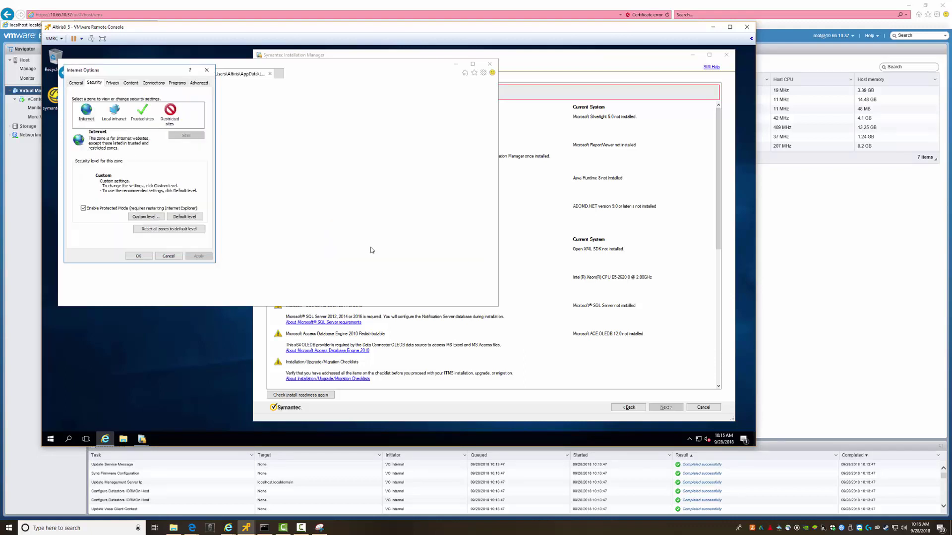
{"action": "left_click", "coordinate": [144, 256]}
{"action": "left_click", "coordinate": [419, 242]}
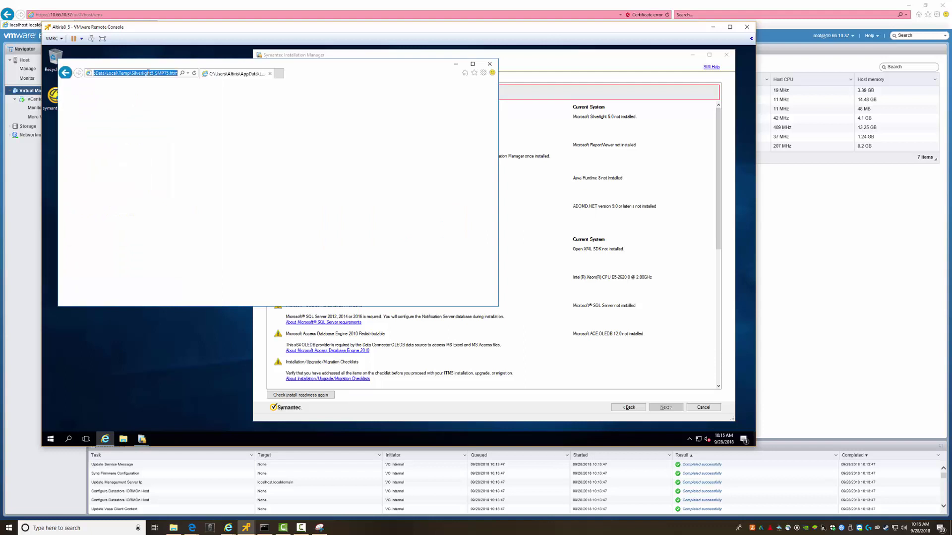
Download Silverlight_x64.exe, save and run it, and start Install now
{"action": "left_click", "coordinate": [66, 73]}
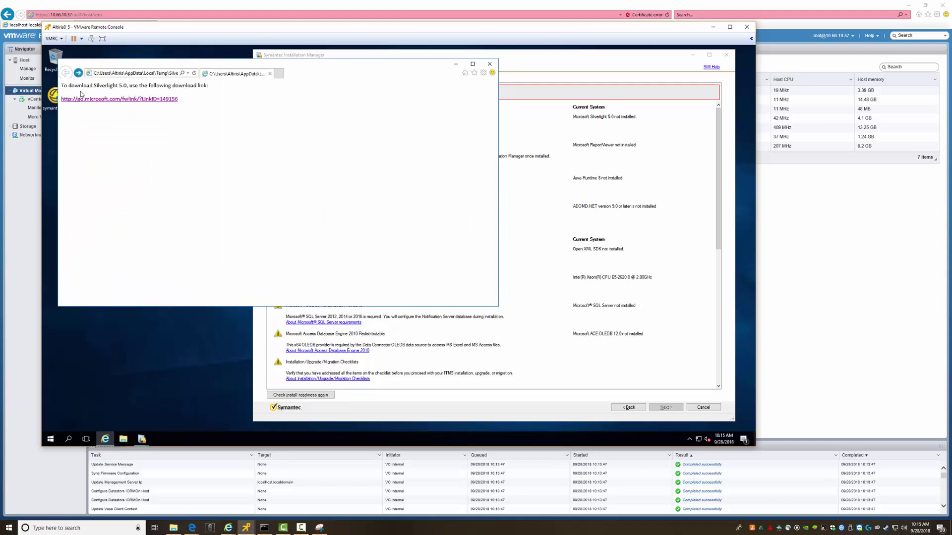
{"action": "left_click", "coordinate": [113, 101]}
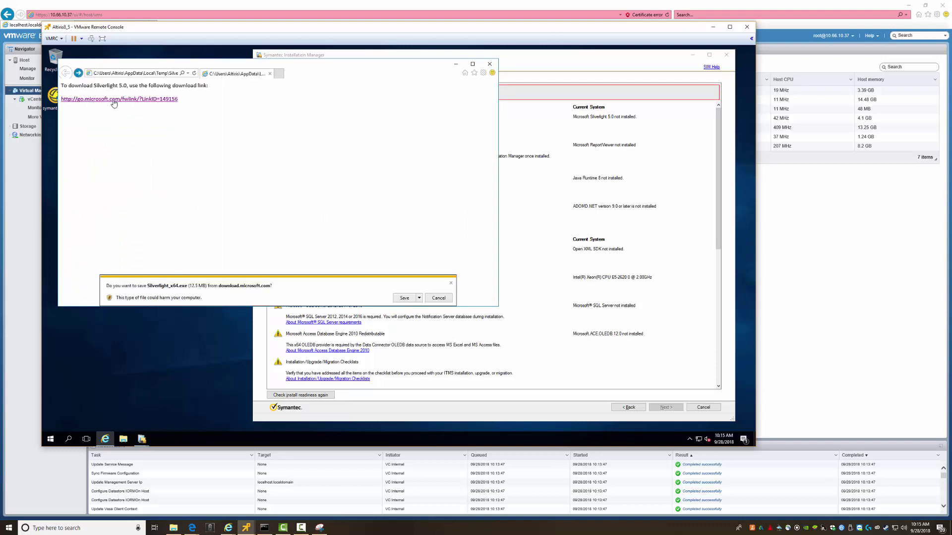
{"action": "left_click", "coordinate": [405, 299]}
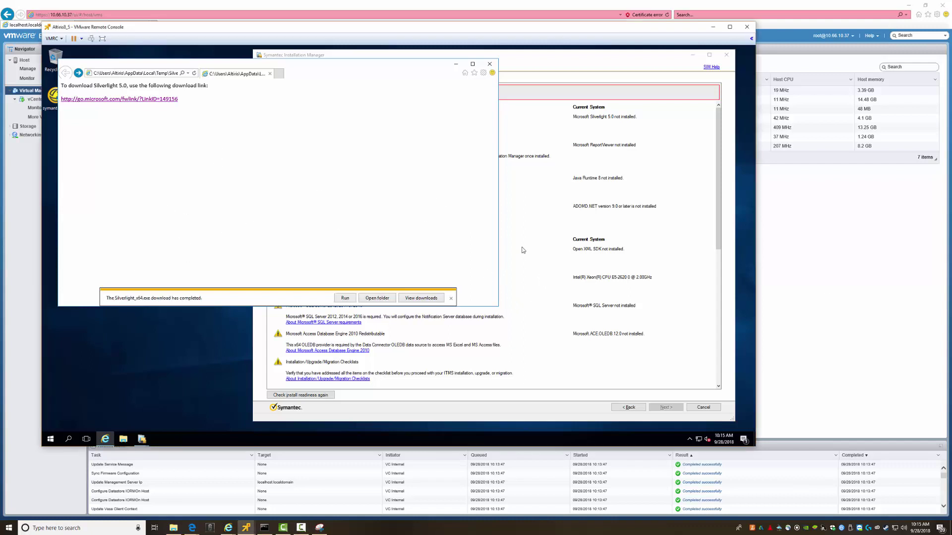
{"action": "left_click", "coordinate": [345, 298]}
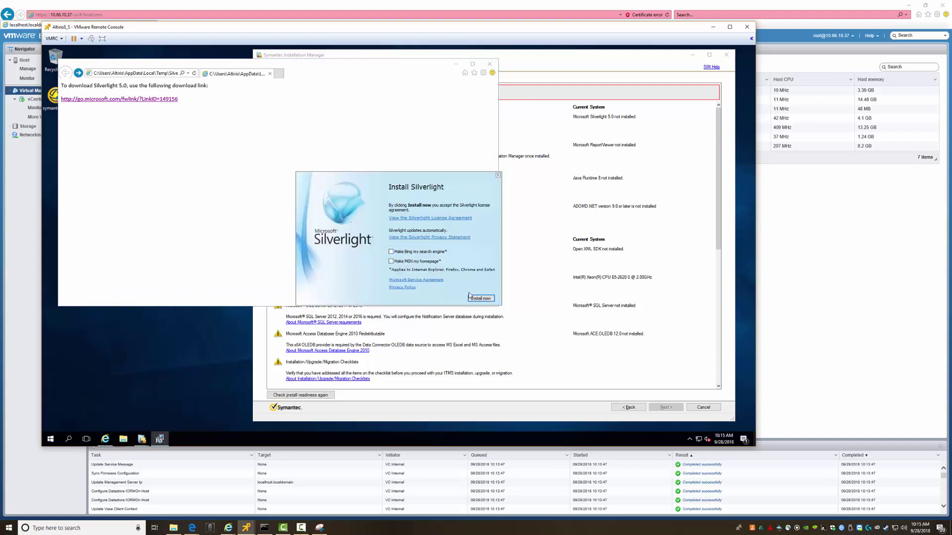
{"action": "left_click", "coordinate": [469, 297]}
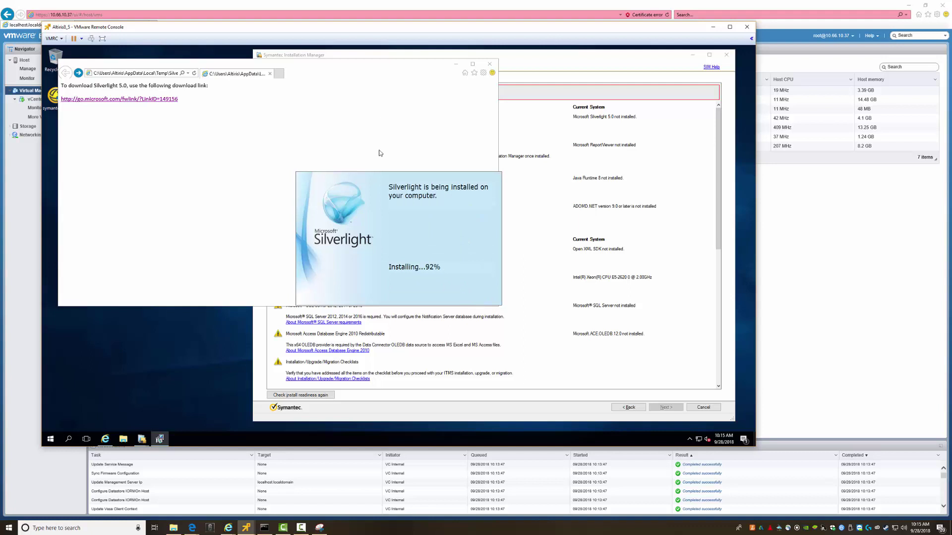
{"action": "left_click", "coordinate": [489, 64]}
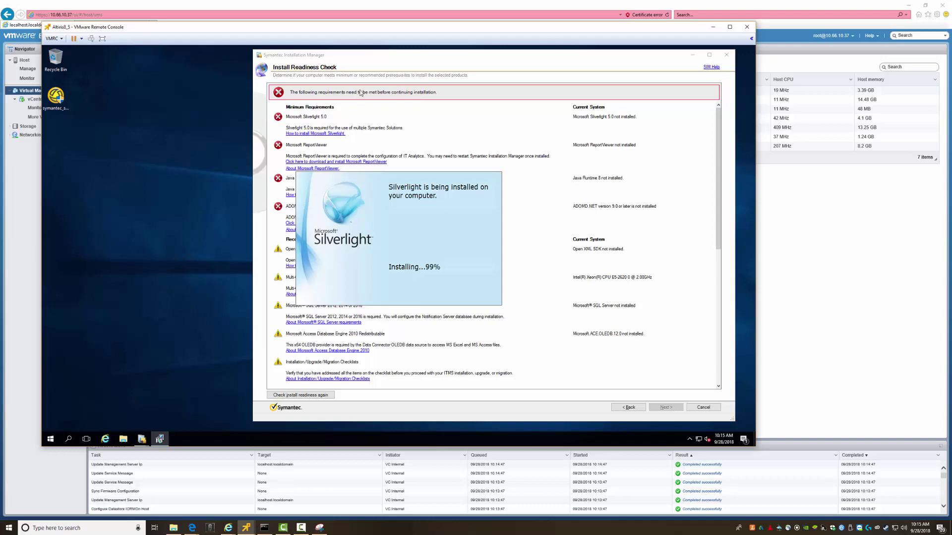
{"action": "left_click_drag", "start_coordinate": [370, 59], "coordinate": [245, 62]}
Rerun the readiness check and continue past Silverlight's Enable Microsoft Update page
{"action": "left_click", "coordinate": [228, 166]}
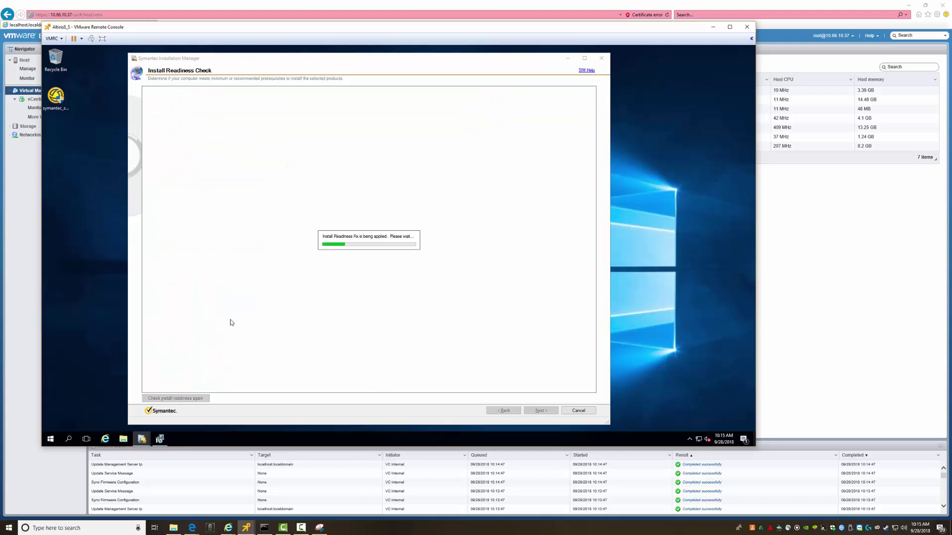
{"action": "left_click", "coordinate": [479, 298]}
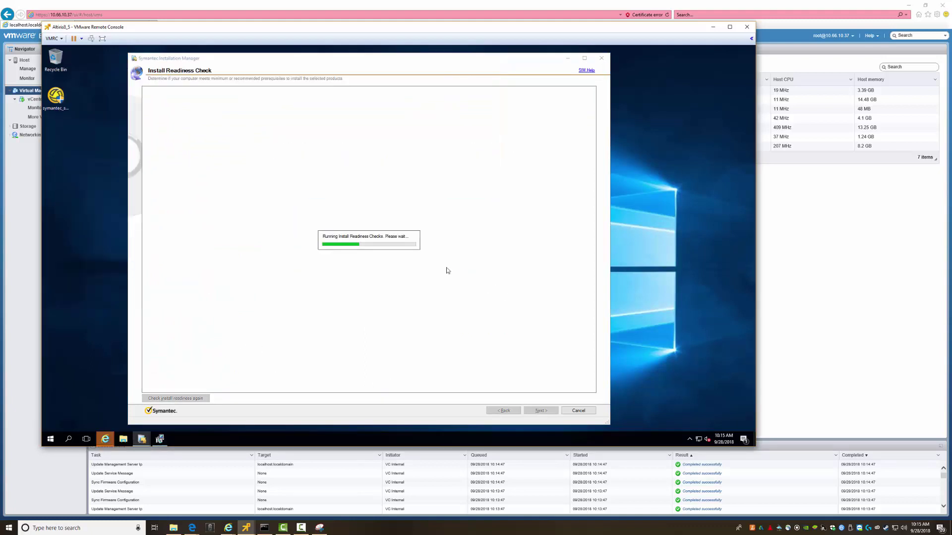
{"action": "left_click", "coordinate": [159, 439]}
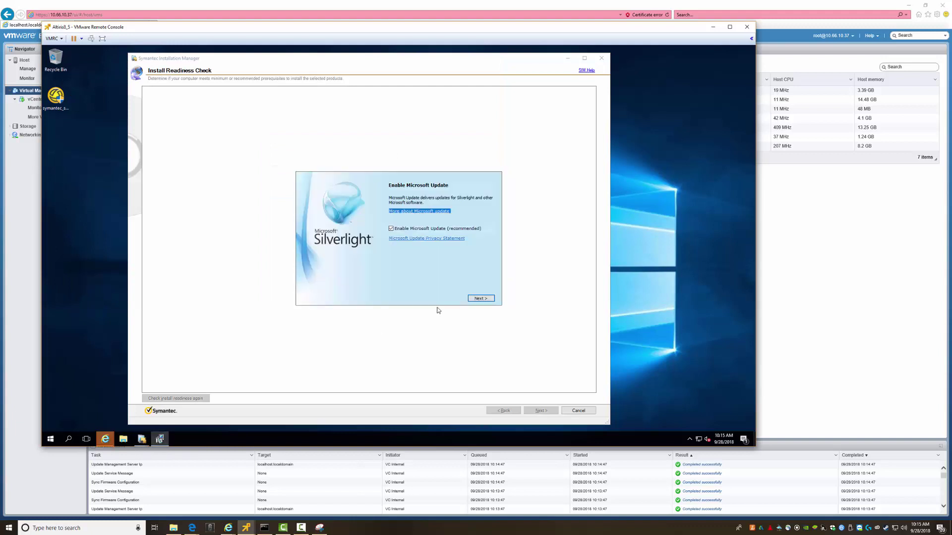
{"action": "left_click", "coordinate": [481, 298]}
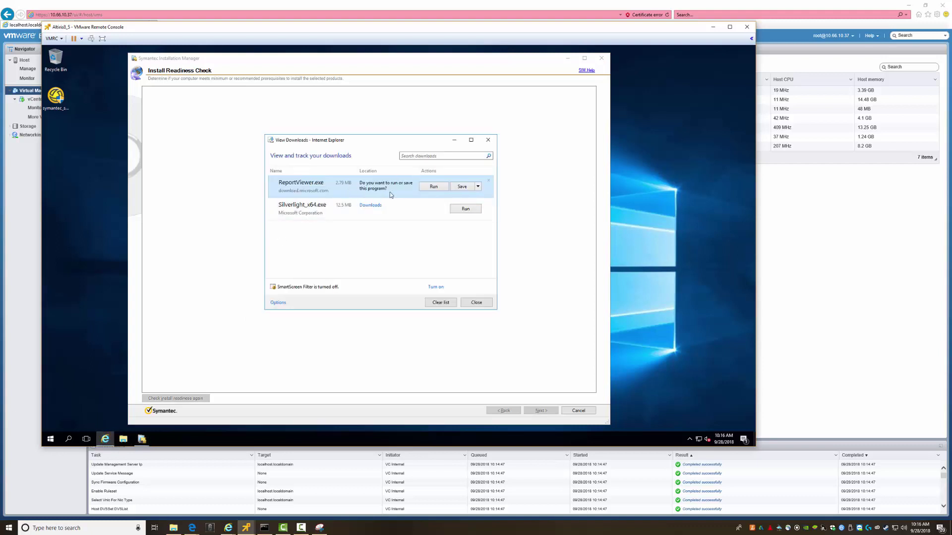
Close the leftover downloads window, blank Internet Explorer window and Downloads folder
{"action": "left_click", "coordinate": [435, 187]}
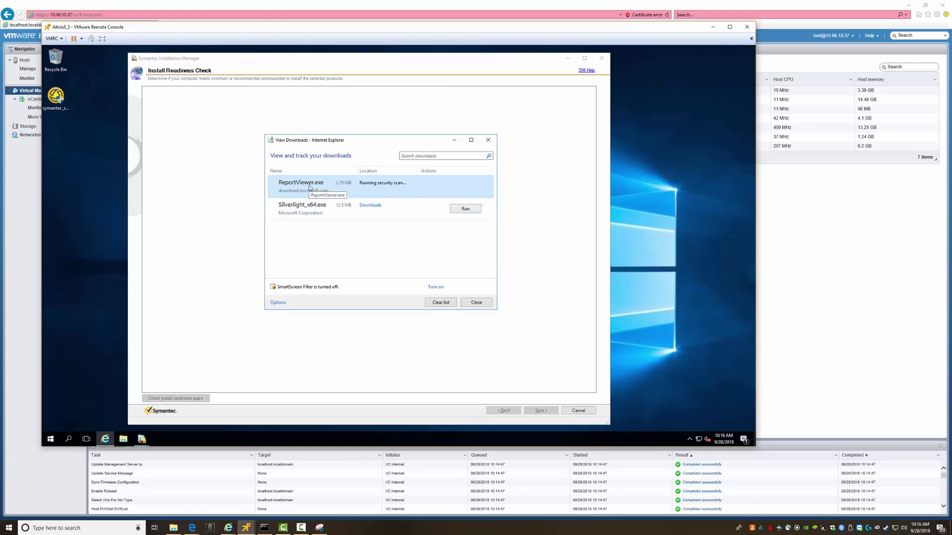
{"action": "left_click", "coordinate": [105, 440]}
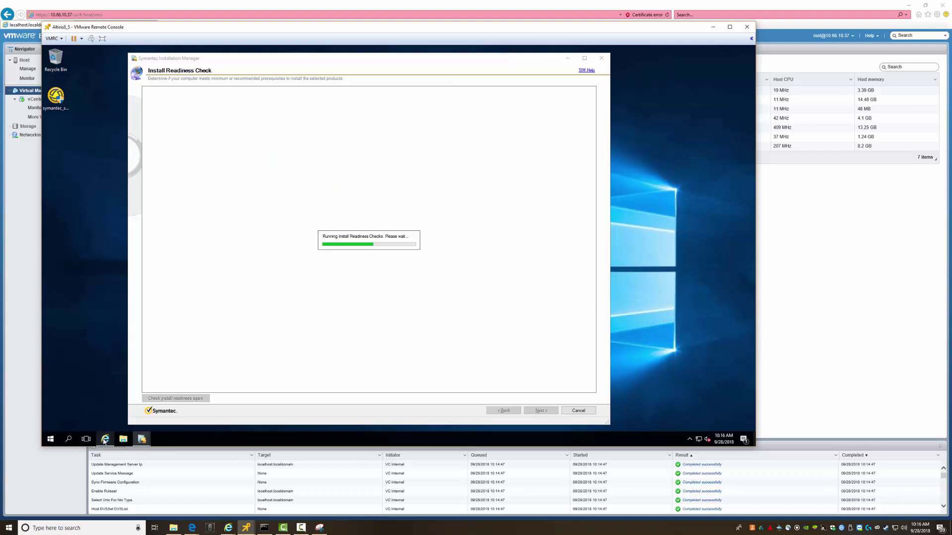
{"action": "left_click", "coordinate": [104, 440]}
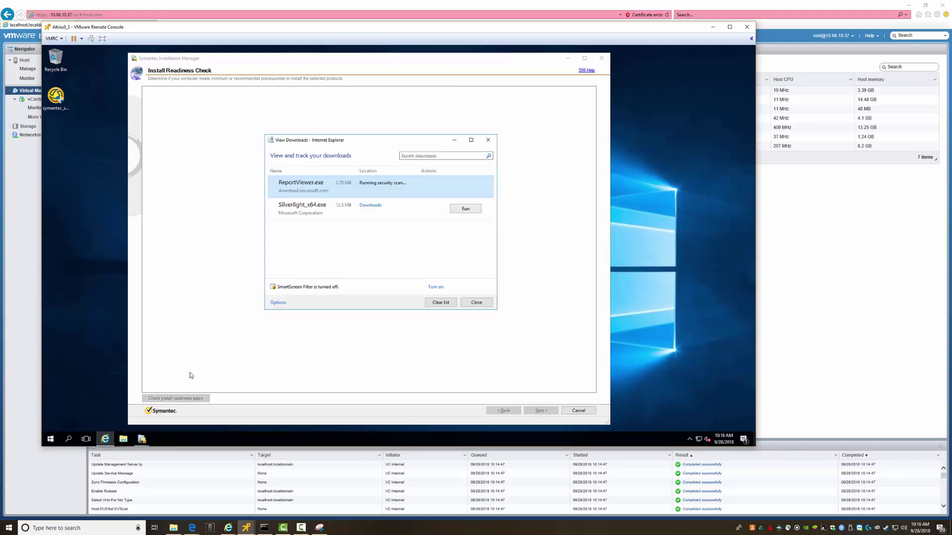
{"action": "left_click", "coordinate": [475, 303]}
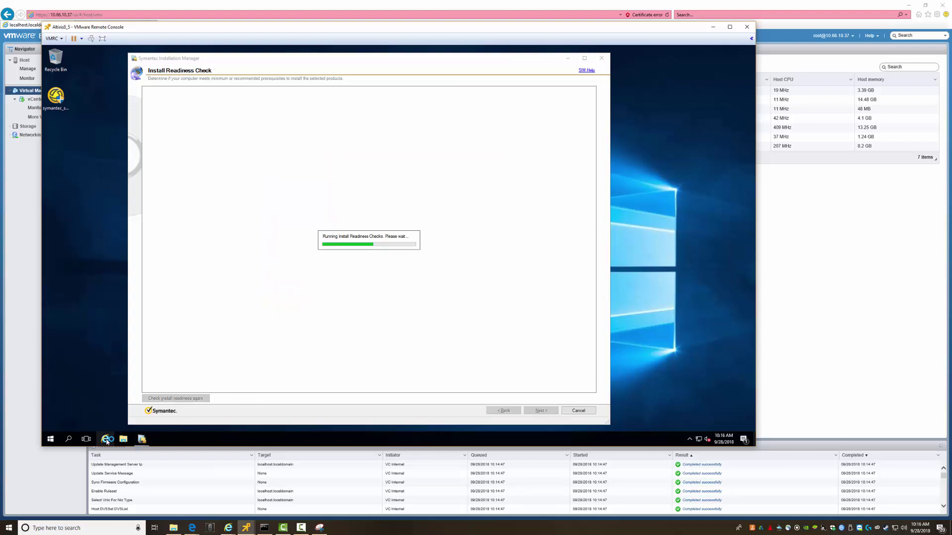
{"action": "left_click", "coordinate": [106, 440]}
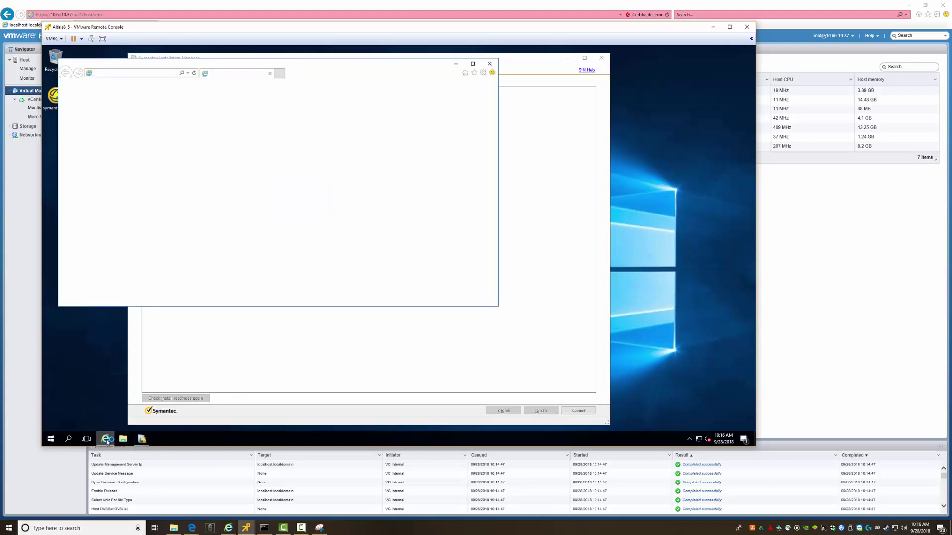
{"action": "left_click", "coordinate": [488, 65]}
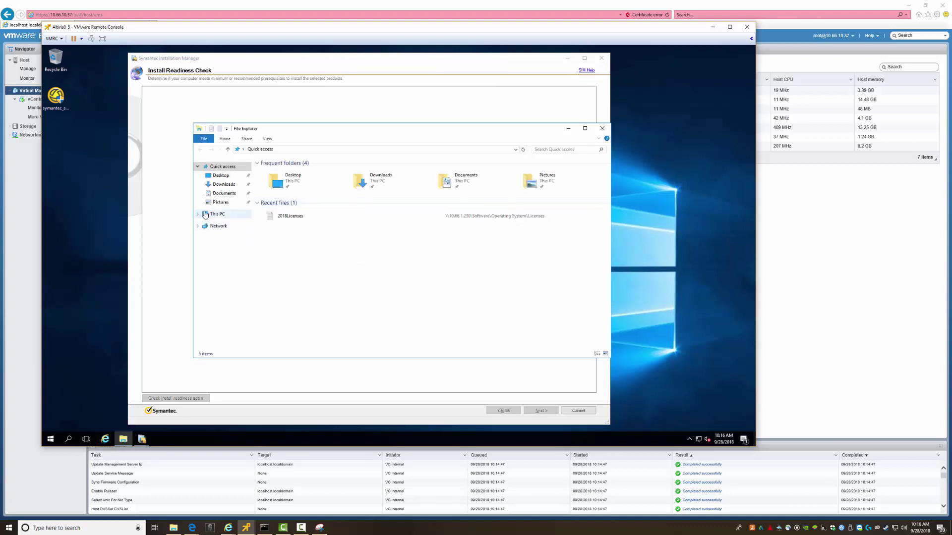
{"action": "left_click", "coordinate": [223, 187]}
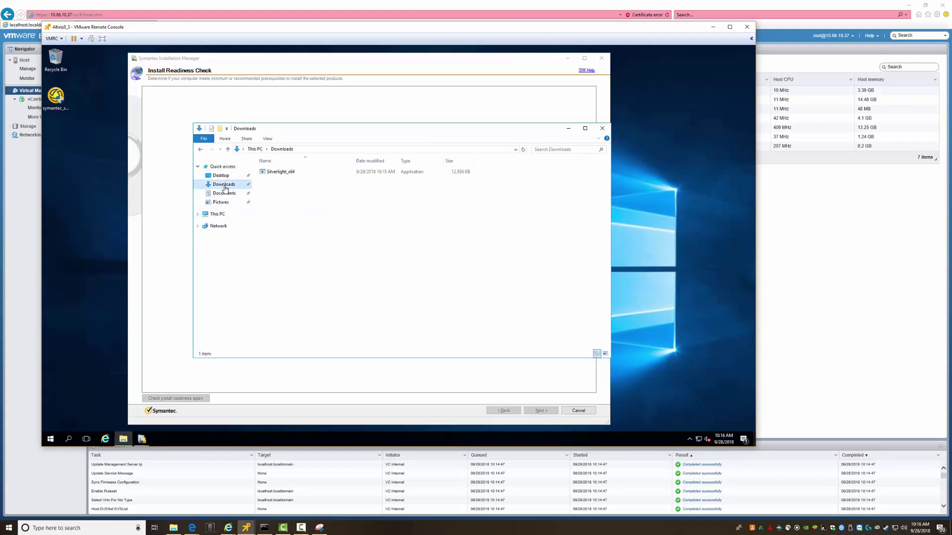
{"action": "left_click", "coordinate": [602, 128]}
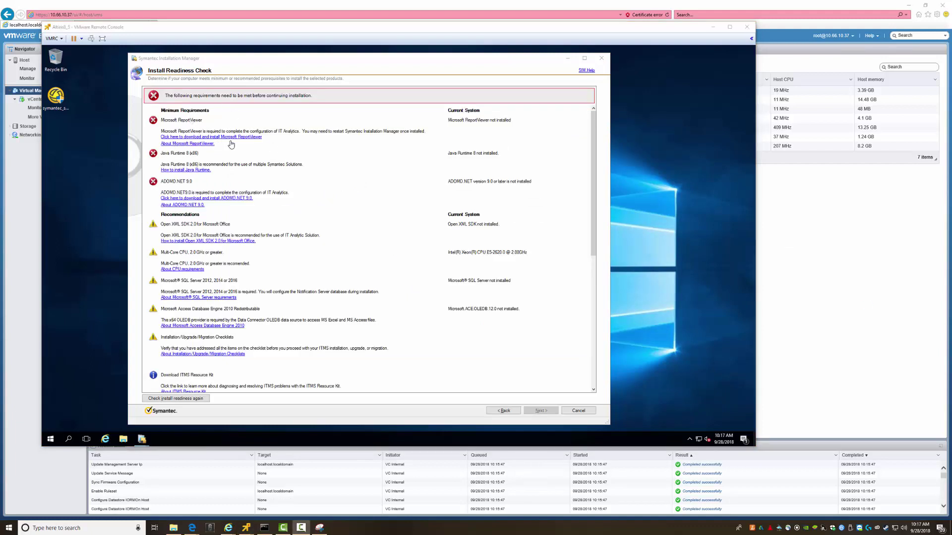
Run ReportViewer.exe, accept its licence terms, install it and finish the Report Viewer setup
{"action": "left_click", "coordinate": [230, 139]}
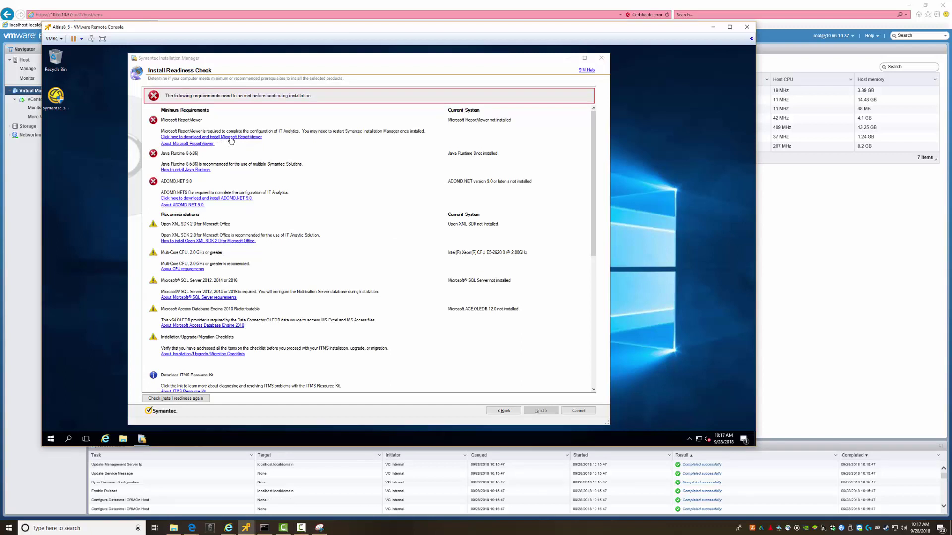
{"action": "left_click", "coordinate": [230, 137]}
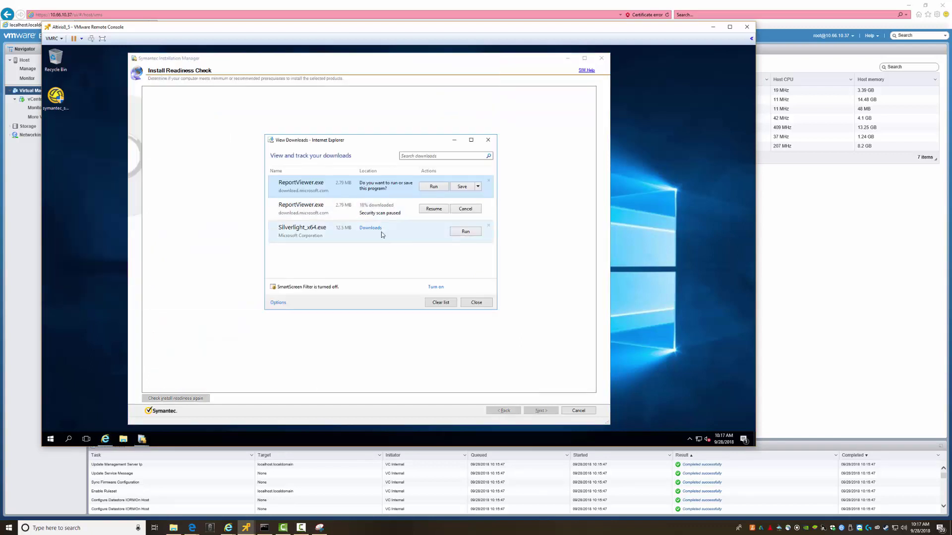
{"action": "left_click", "coordinate": [428, 189]}
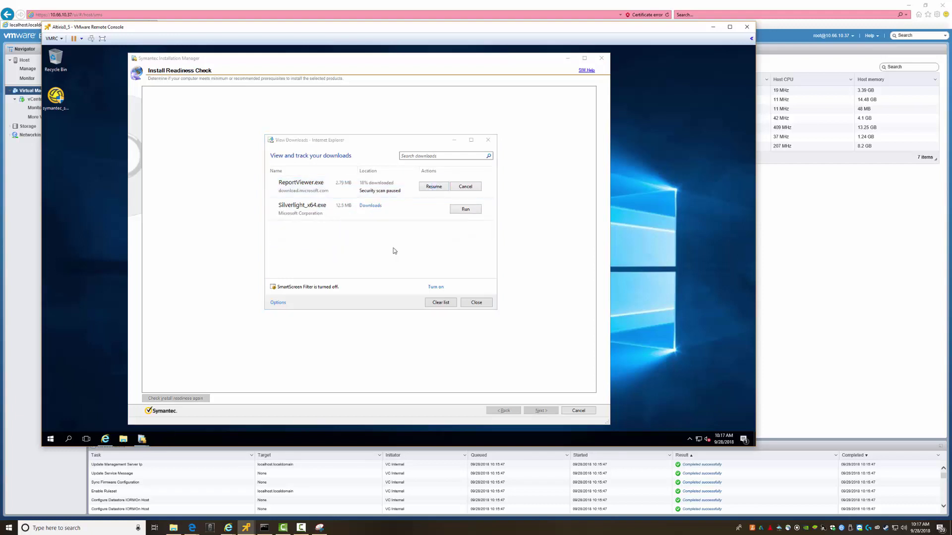
{"action": "left_click", "coordinate": [435, 311]}
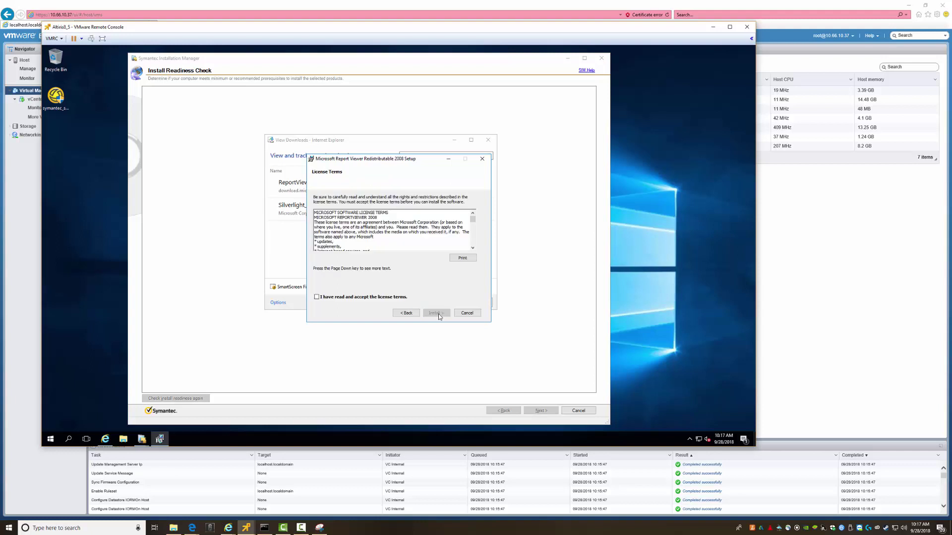
{"action": "left_click", "coordinate": [376, 297]}
{"action": "left_click", "coordinate": [436, 313]}
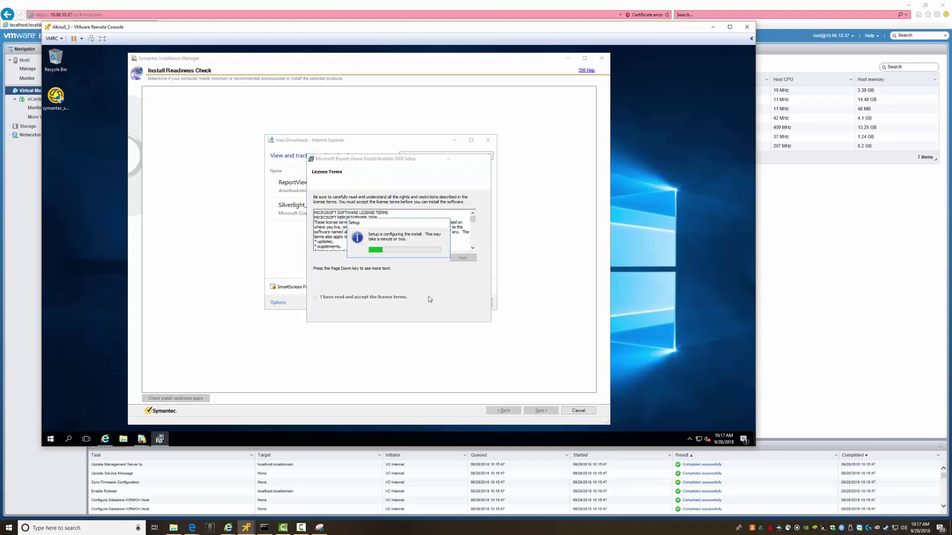
{"action": "left_click", "coordinate": [488, 140]}
{"action": "left_click", "coordinate": [467, 313]}
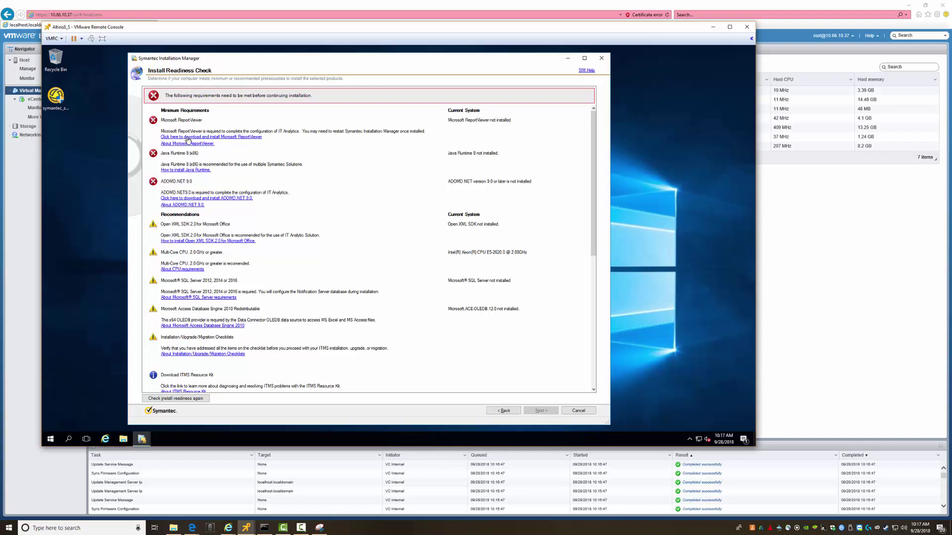
Open Oracle's Java download page and add oracle.com to the trusted sites
{"action": "left_click", "coordinate": [195, 171]}
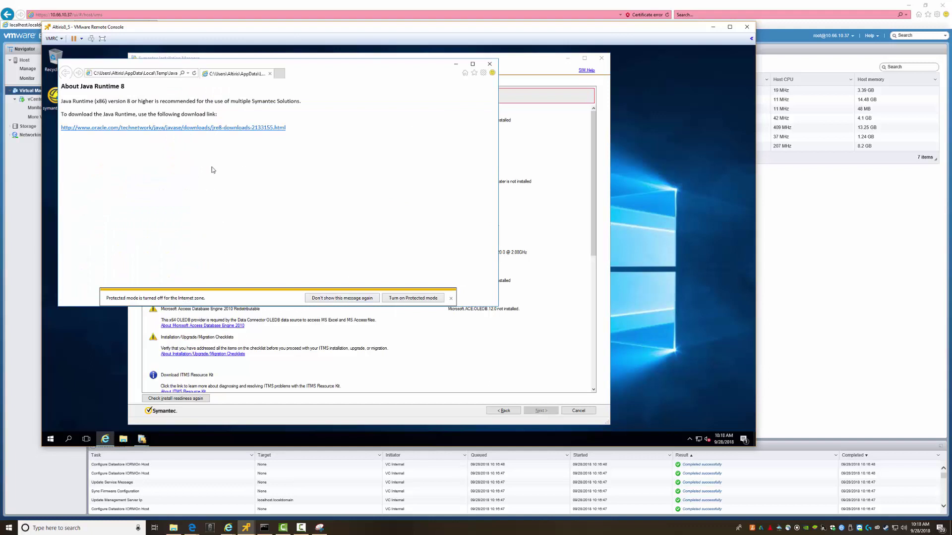
{"action": "left_click", "coordinate": [339, 300]}
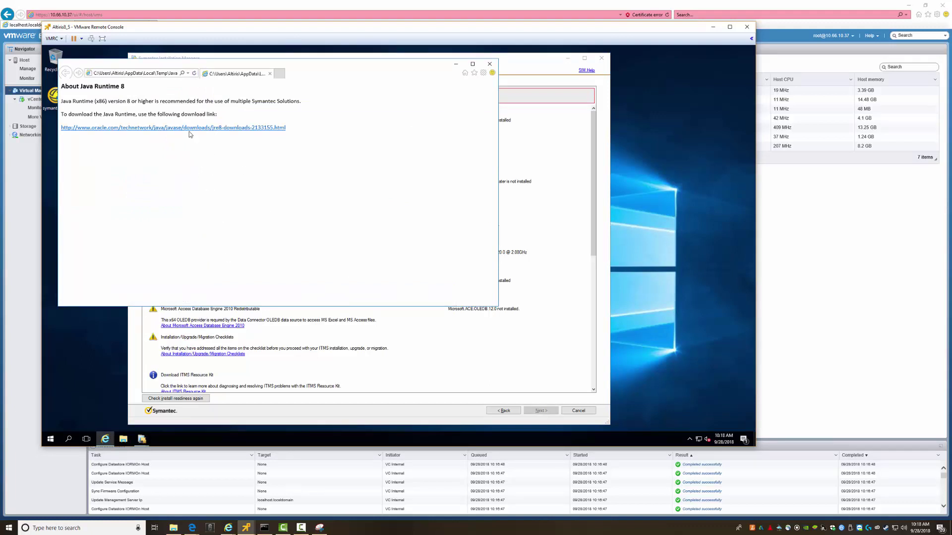
{"action": "left_click", "coordinate": [189, 130]}
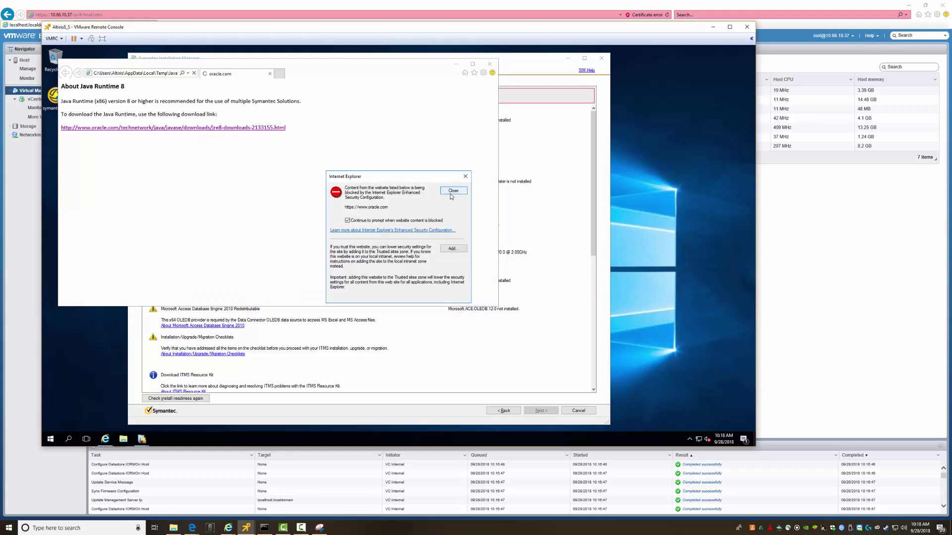
{"action": "left_click", "coordinate": [452, 249]}
{"action": "left_click", "coordinate": [449, 232]}
{"action": "left_click", "coordinate": [450, 300]}
{"action": "left_click", "coordinate": [452, 191]}
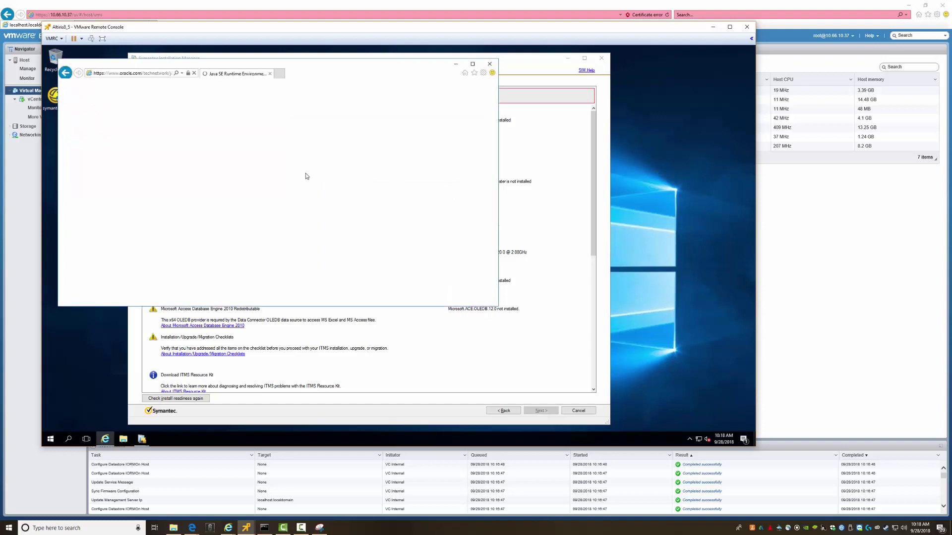
{"action": "left_click", "coordinate": [453, 192]}
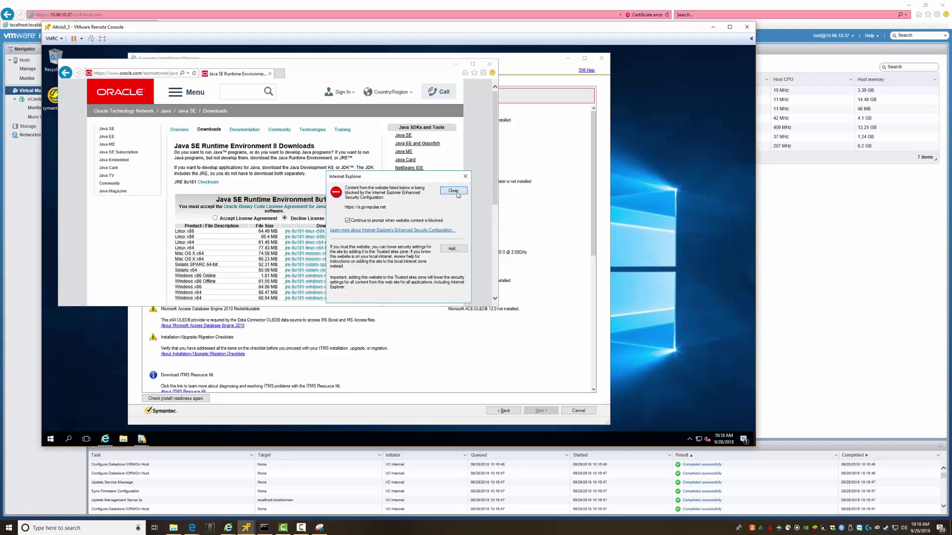
{"action": "left_click", "coordinate": [452, 192]}
Accept the Java licence agreement and reposition the window to show the Windows download rows
{"action": "left_click", "coordinate": [216, 219]}
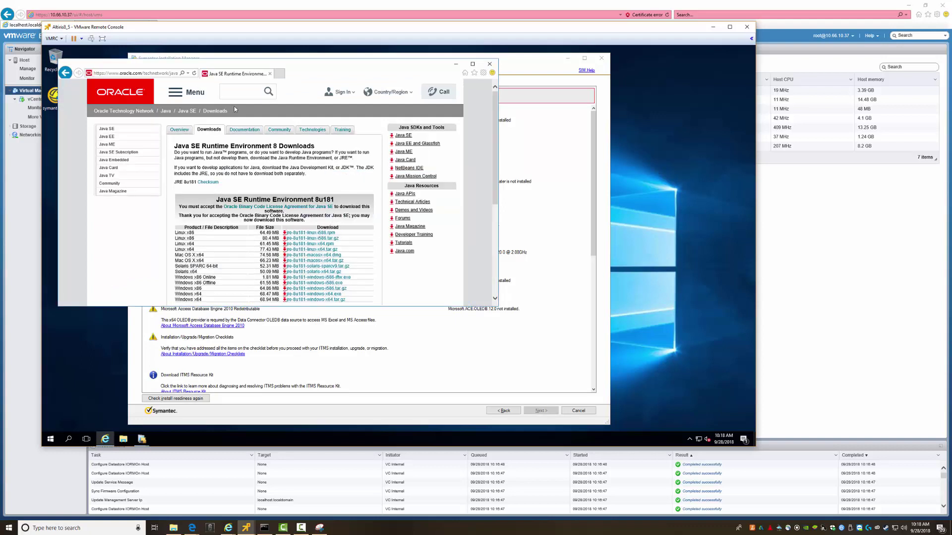
{"action": "left_click_drag", "start_coordinate": [214, 66], "coordinate": [523, 164]}
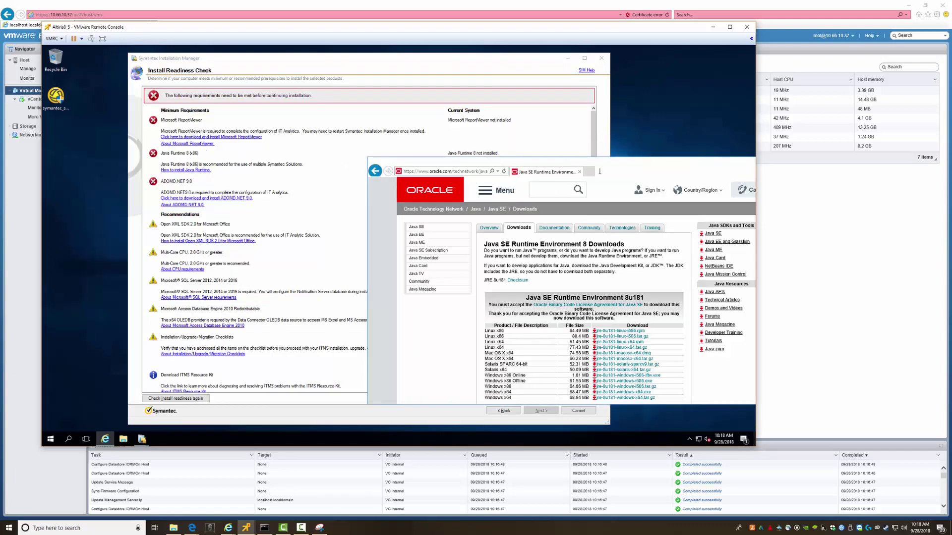
{"action": "left_click_drag", "start_coordinate": [622, 165], "coordinate": [479, 154]}
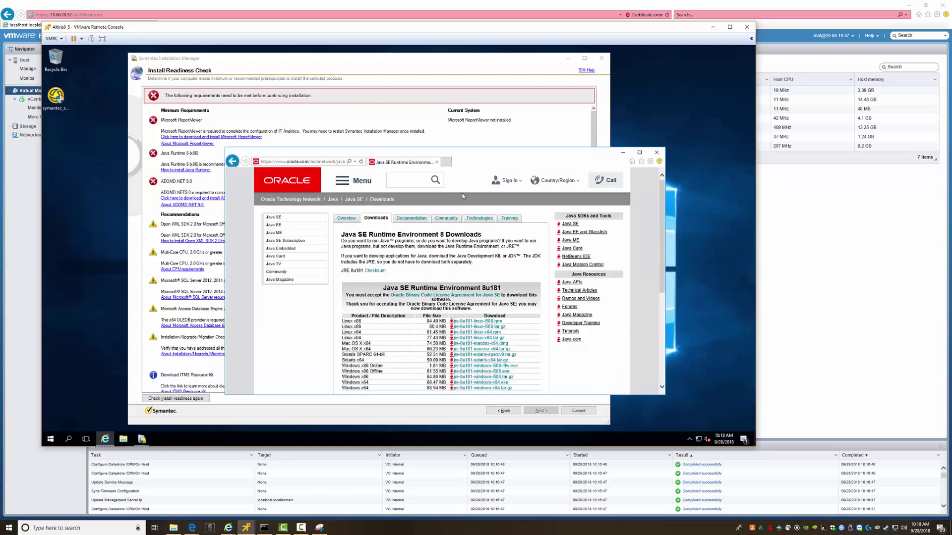
{"action": "scroll", "coordinate": [406, 284], "scroll_direction": "down", "scroll_amount": 3}
{"action": "scroll", "coordinate": [379, 285], "scroll_direction": "up", "scroll_amount": 1}
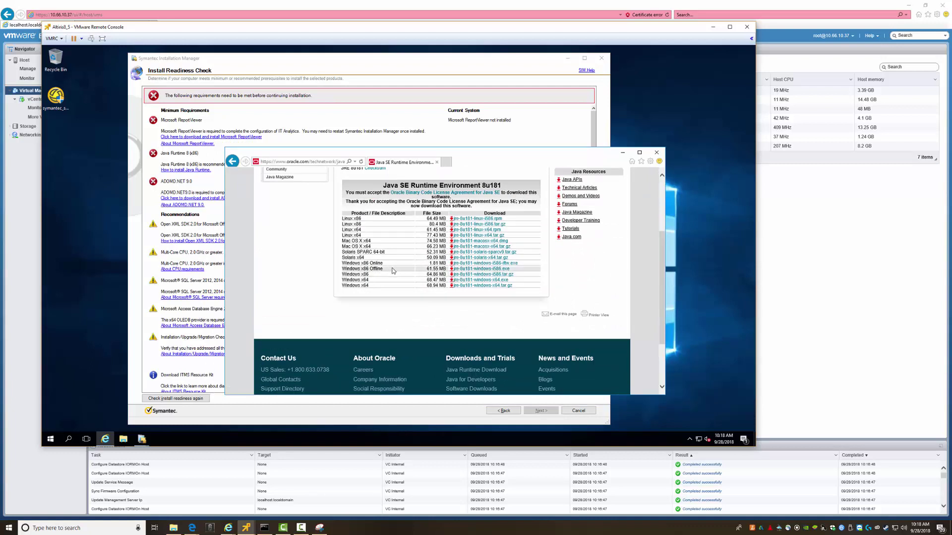
Try the Windows x86 Offline download, go back, and dismiss the blocked-content warnings
{"action": "left_click", "coordinate": [470, 269]}
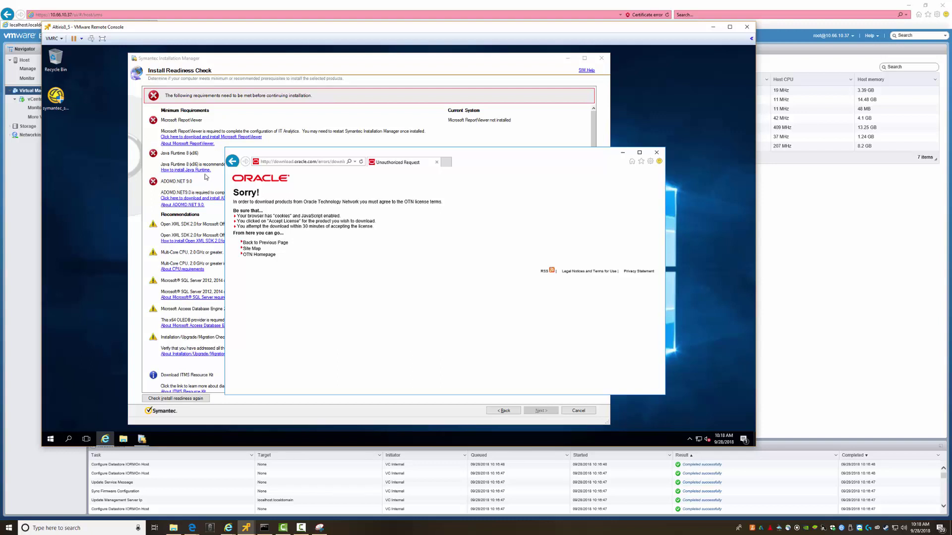
{"action": "left_click", "coordinate": [232, 161]}
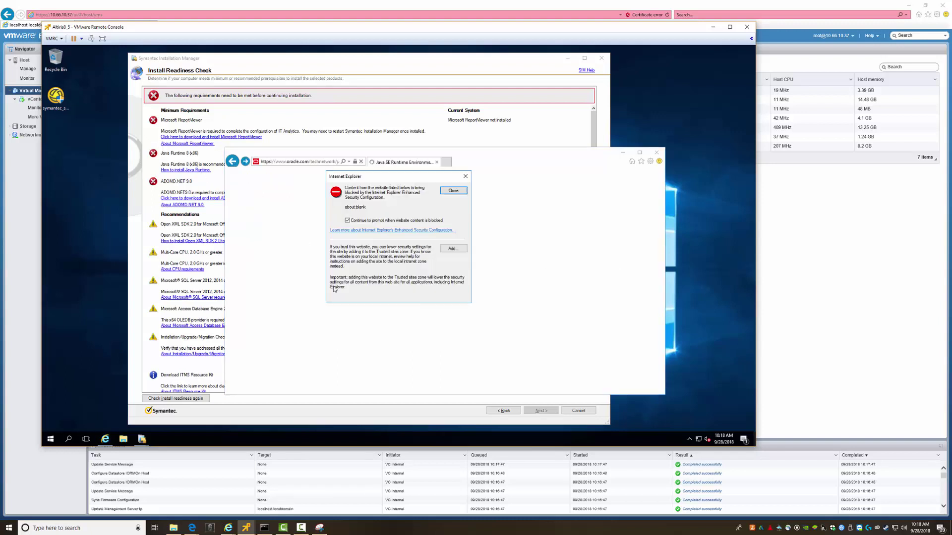
{"action": "left_click", "coordinate": [453, 191]}
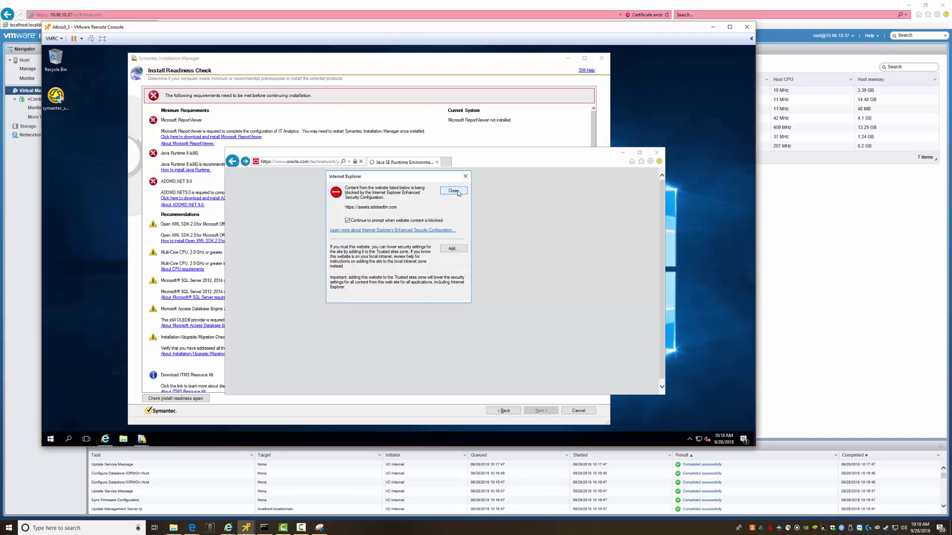
{"action": "left_click", "coordinate": [453, 191]}
{"action": "left_click", "coordinate": [453, 191]}
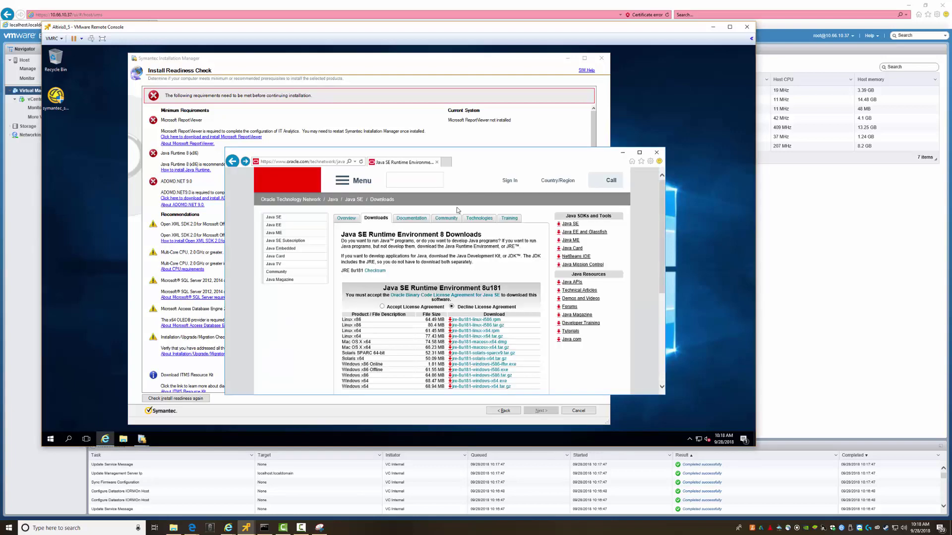
Accept the licence agreement, retry the Windows x86 Offline link, and return to the download page
{"action": "left_click", "coordinate": [382, 306]}
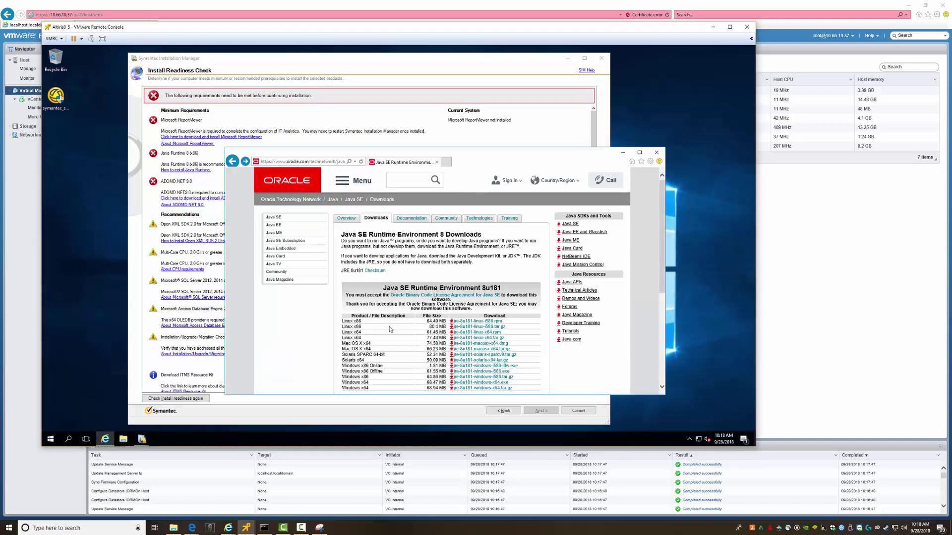
{"action": "scroll", "coordinate": [408, 344], "scroll_direction": "down", "scroll_amount": 3}
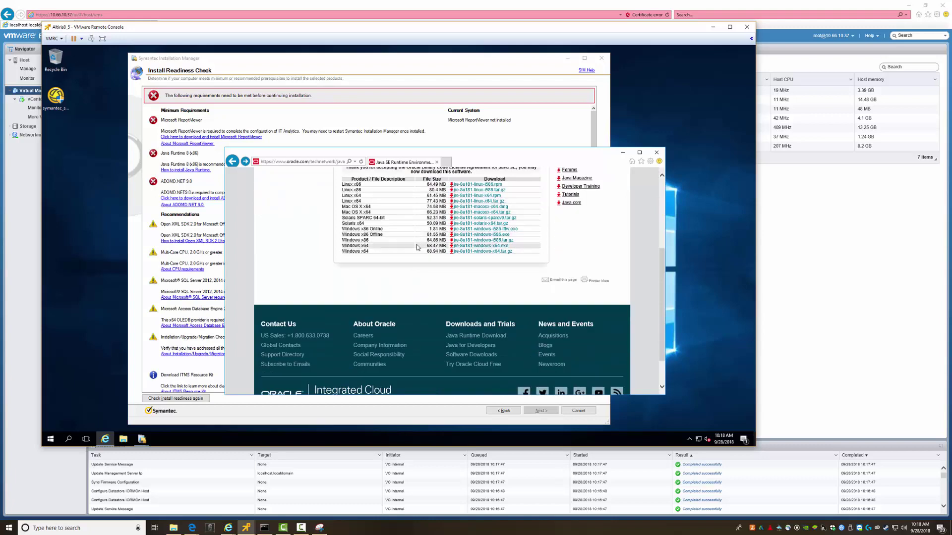
{"action": "left_click", "coordinate": [476, 238]}
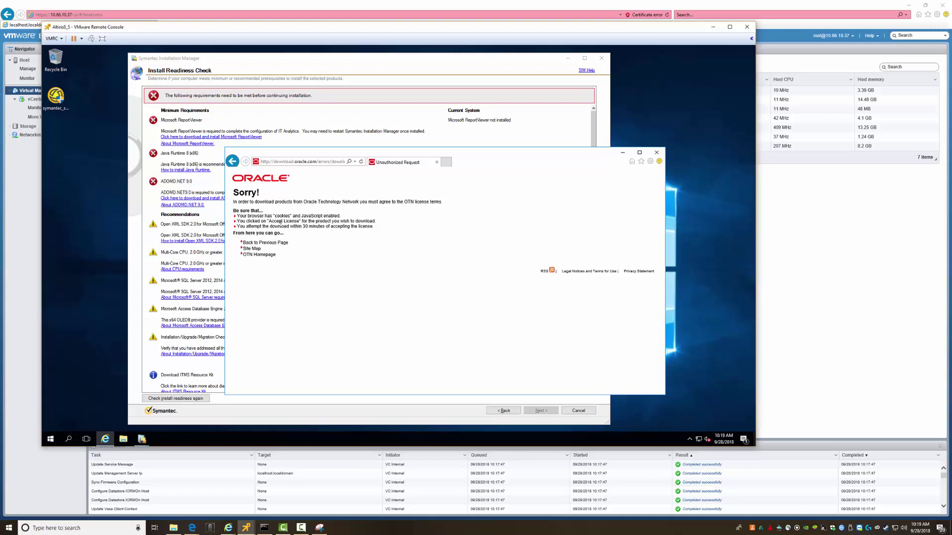
{"action": "left_click", "coordinate": [232, 162]}
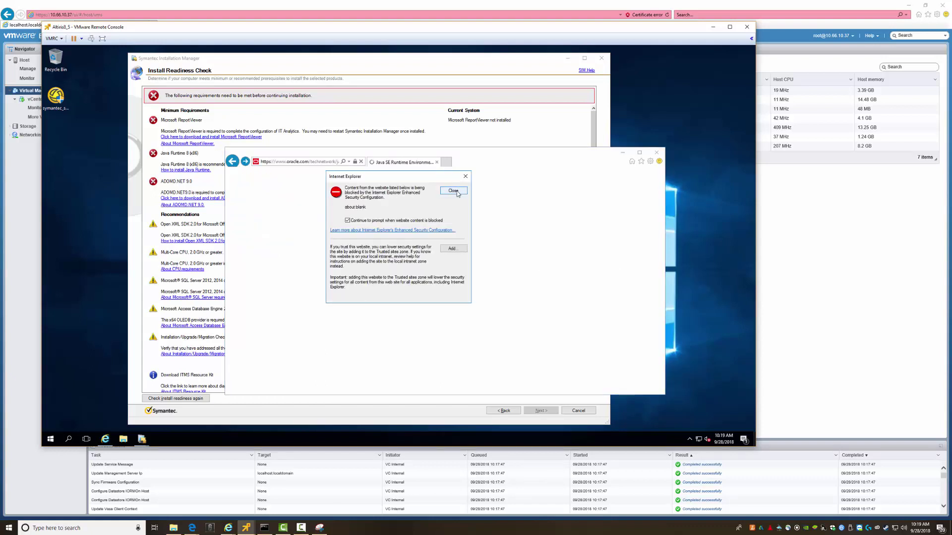
{"action": "left_click", "coordinate": [456, 193]}
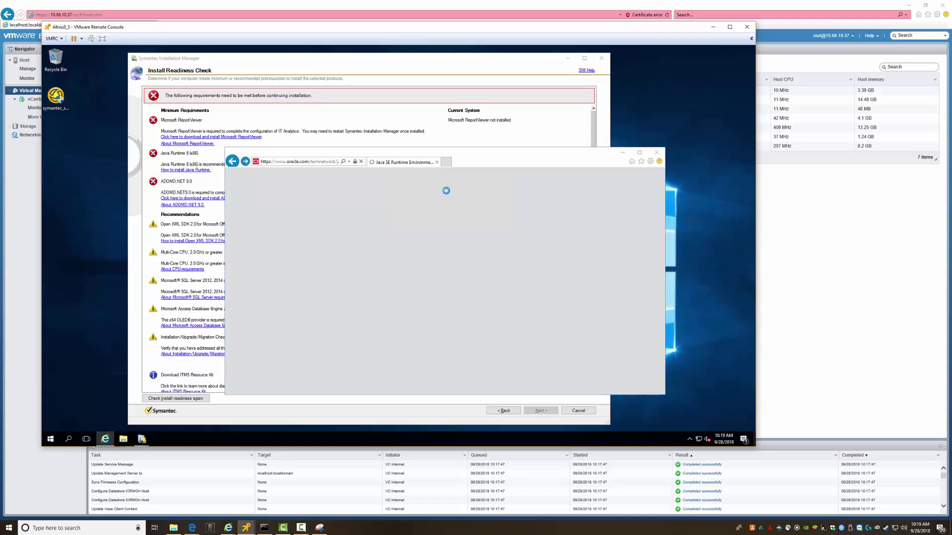
{"action": "left_click", "coordinate": [448, 193]}
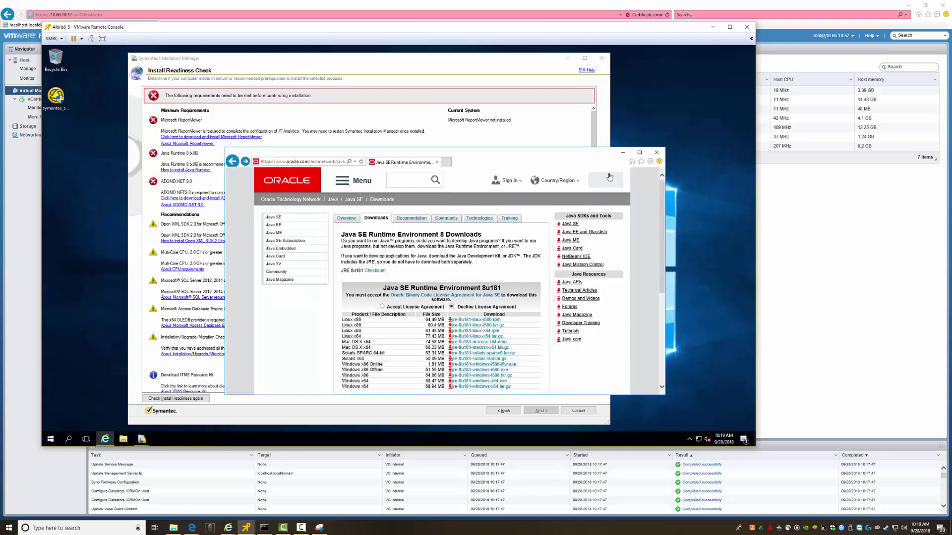
{"action": "left_click", "coordinate": [650, 161]}
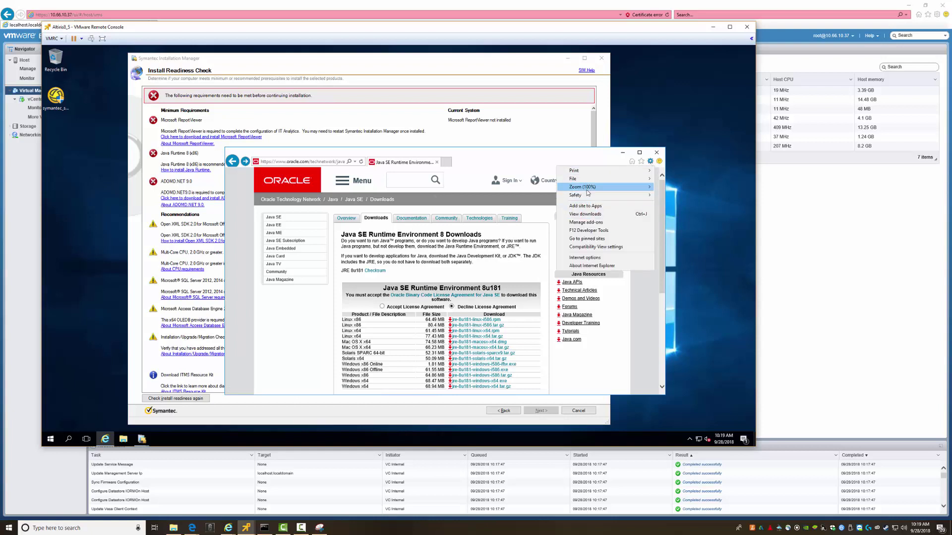
Open Internet Options from the Tools menu and close it again
{"action": "mouse_move", "coordinate": [588, 192]}
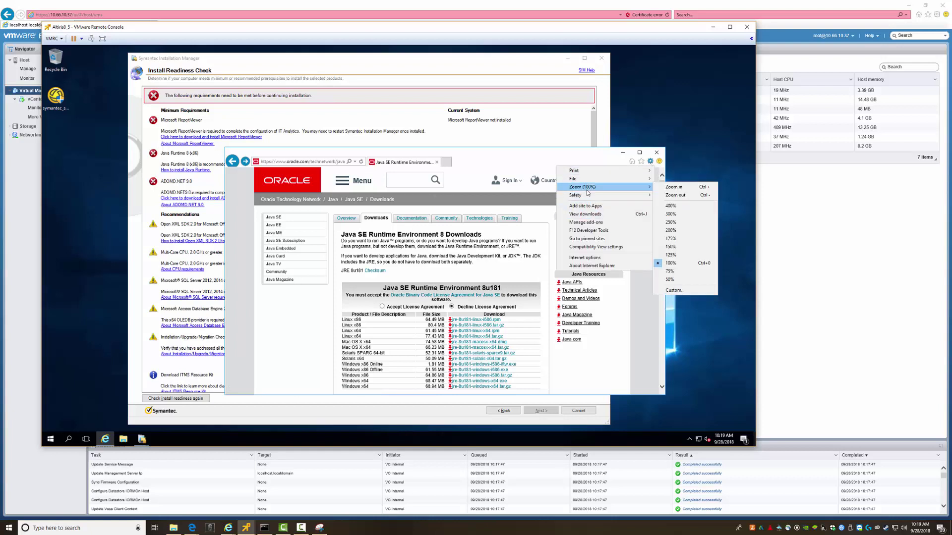
{"action": "left_click", "coordinate": [585, 258]}
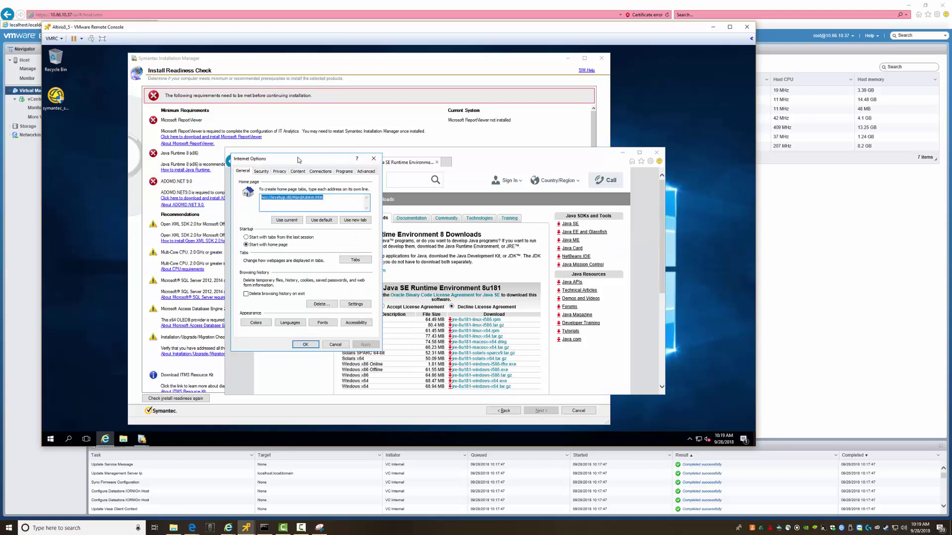
{"action": "left_click_drag", "start_coordinate": [307, 159], "coordinate": [330, 170]}
{"action": "left_click", "coordinate": [396, 172]}
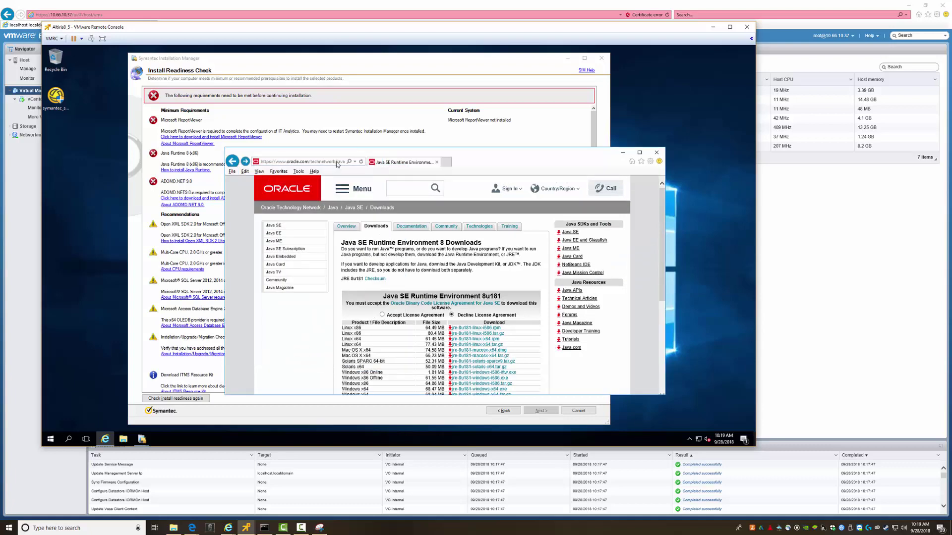
Turn on the status bar via View > Toolbars > Status bar
{"action": "left_click", "coordinate": [298, 171]}
{"action": "mouse_move", "coordinate": [257, 173]}
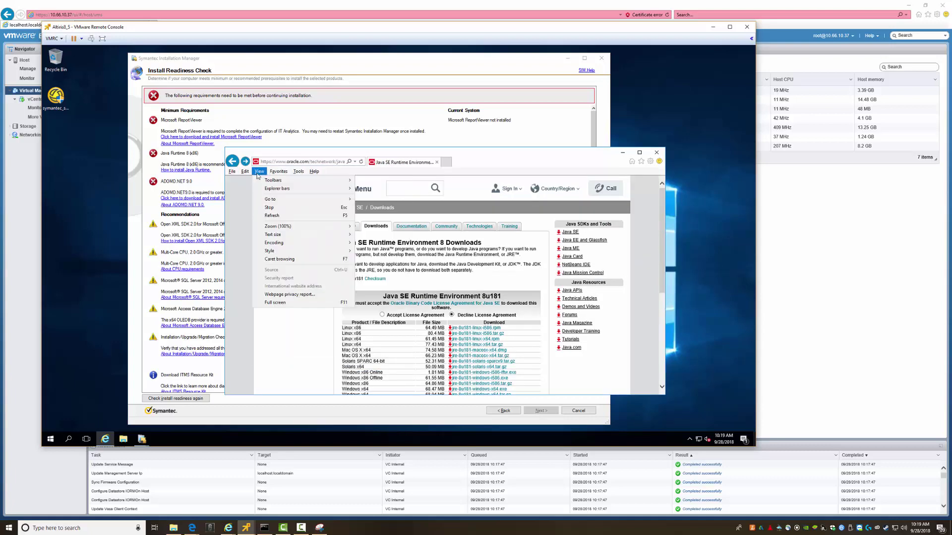
{"action": "mouse_move", "coordinate": [286, 182]}
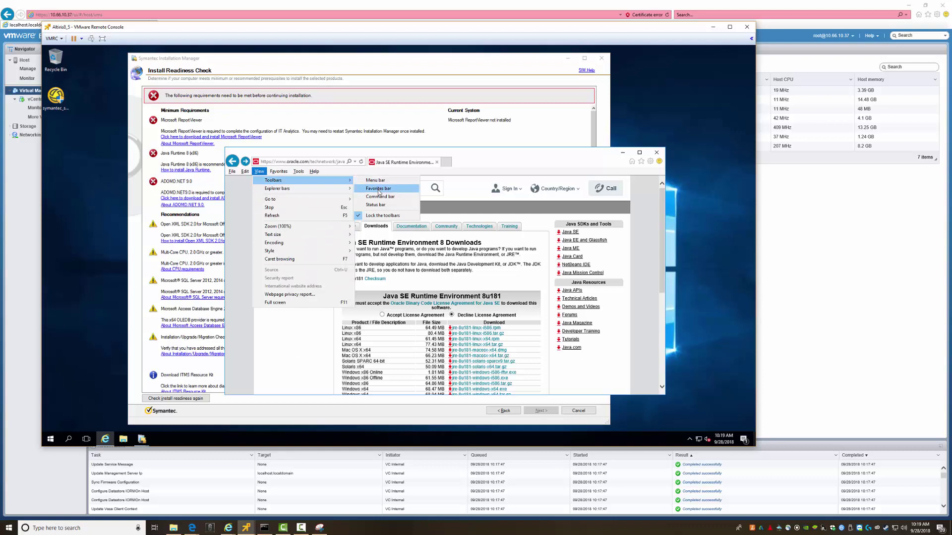
{"action": "left_click", "coordinate": [378, 205]}
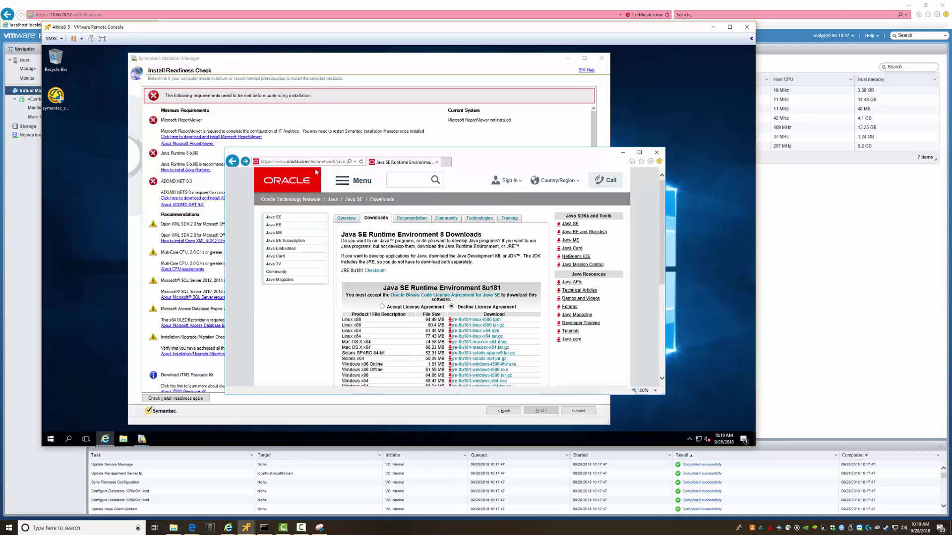
{"action": "key", "text": "alt"}
{"action": "left_click", "coordinate": [262, 172]}
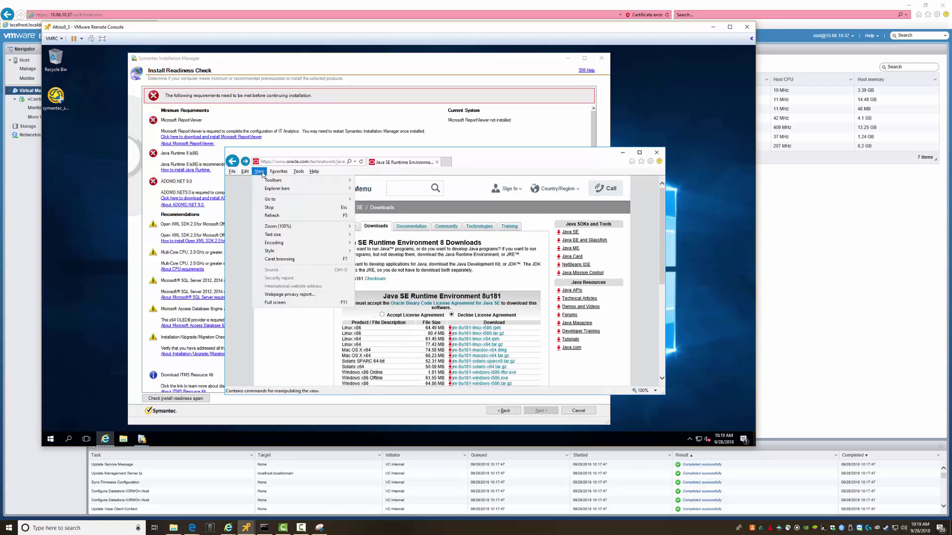
{"action": "mouse_move", "coordinate": [273, 180]}
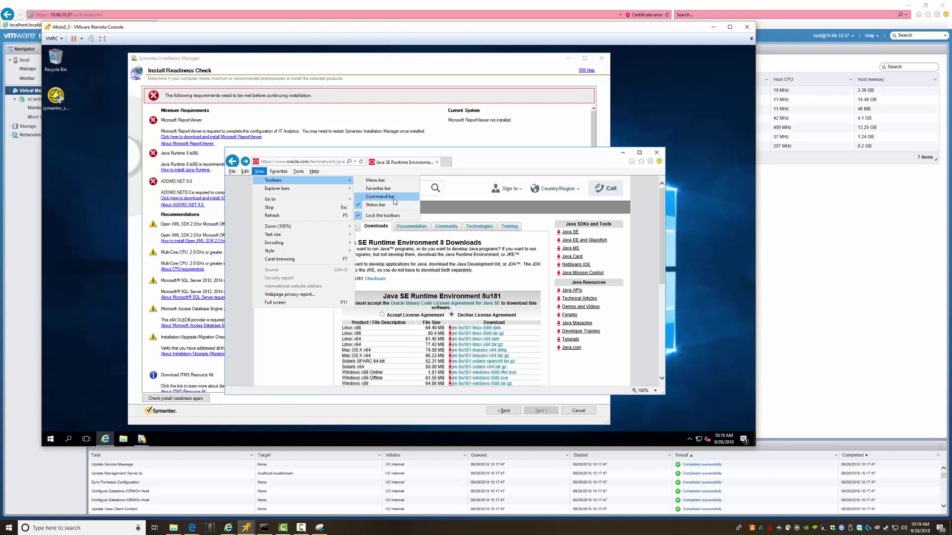
{"action": "left_click", "coordinate": [573, 167]}
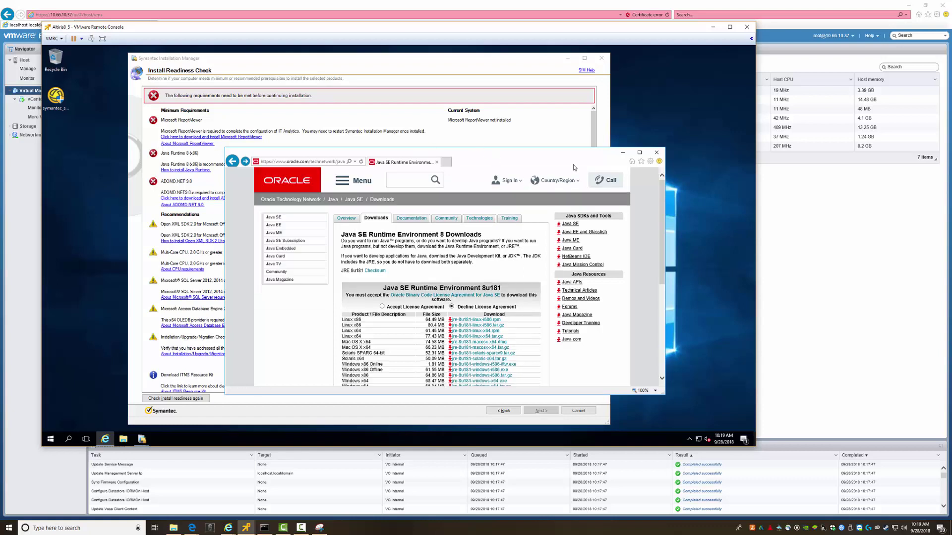
{"action": "left_click", "coordinate": [650, 162]}
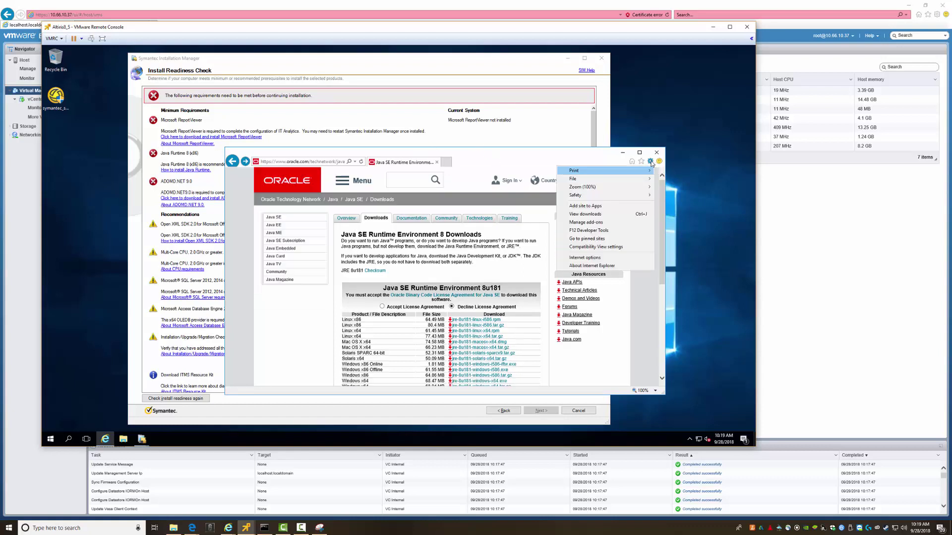
{"action": "left_click", "coordinate": [585, 257]}
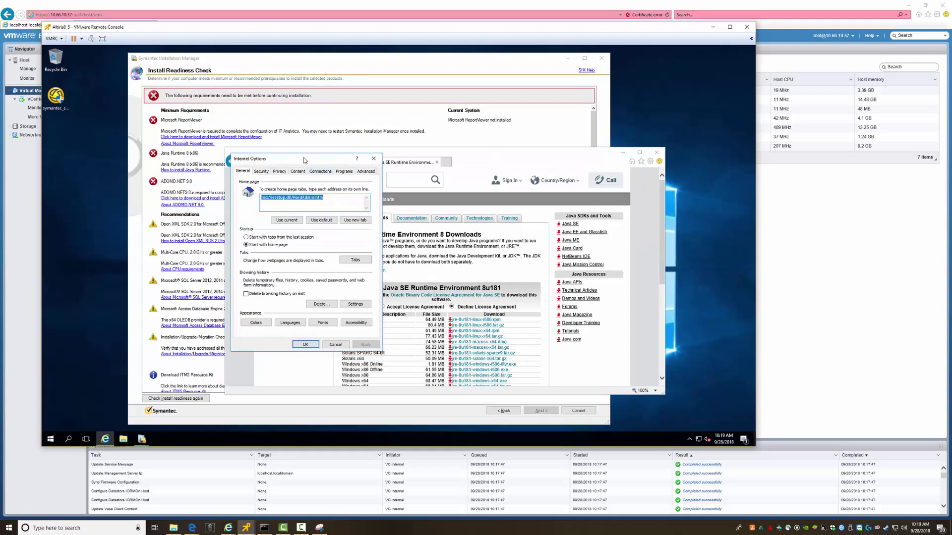
{"action": "left_click_drag", "start_coordinate": [304, 160], "coordinate": [339, 186]}
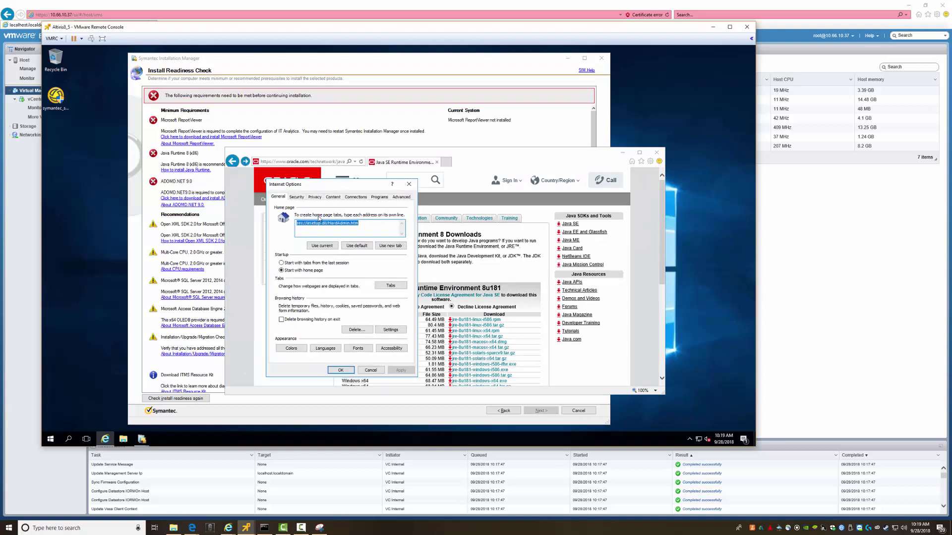
{"action": "left_click", "coordinate": [296, 196]}
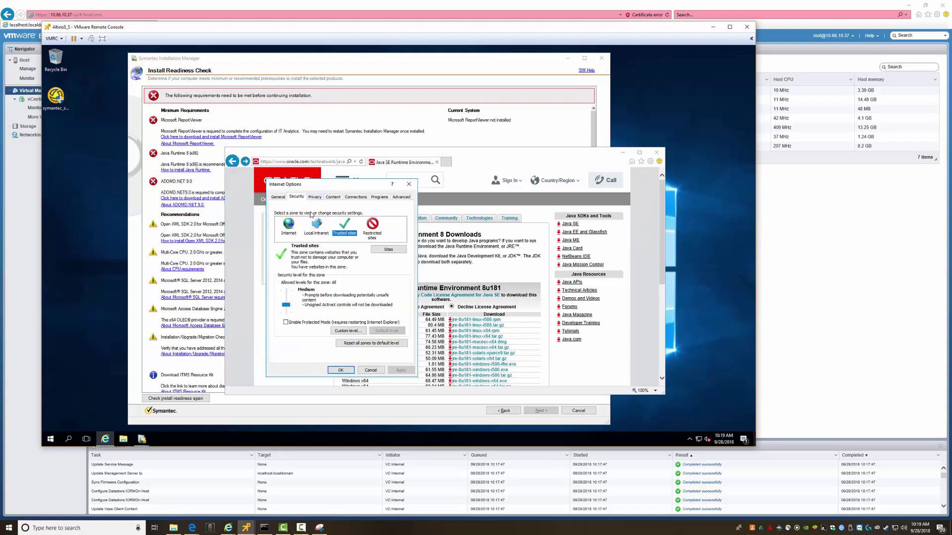
{"action": "left_click", "coordinate": [349, 330]}
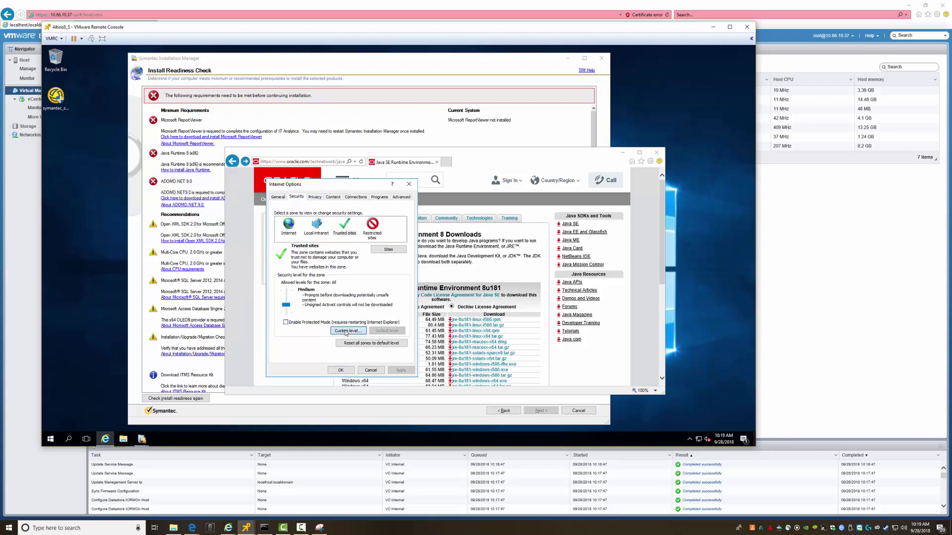
{"action": "left_click", "coordinate": [388, 250]}
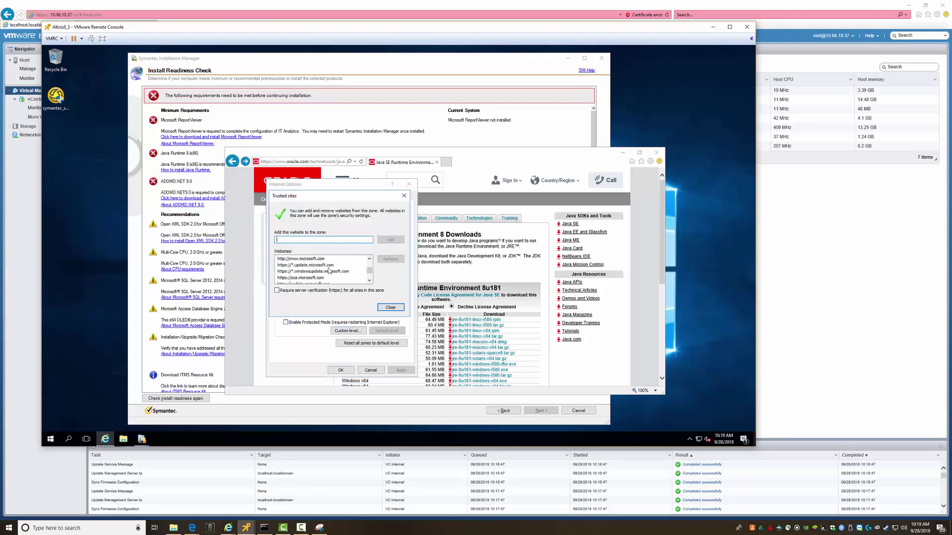
{"action": "scroll", "coordinate": [328, 270], "scroll_direction": "down", "scroll_amount": 2}
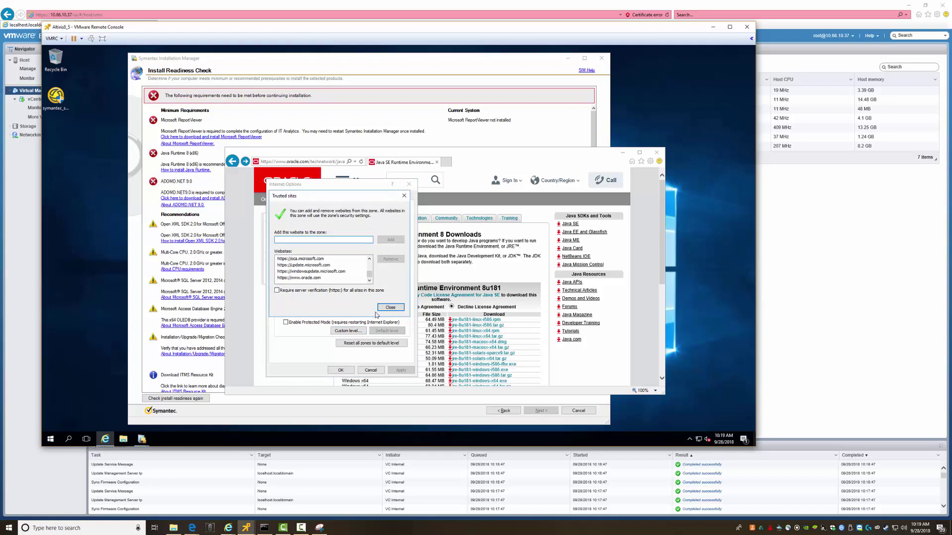
{"action": "left_click", "coordinate": [390, 308]}
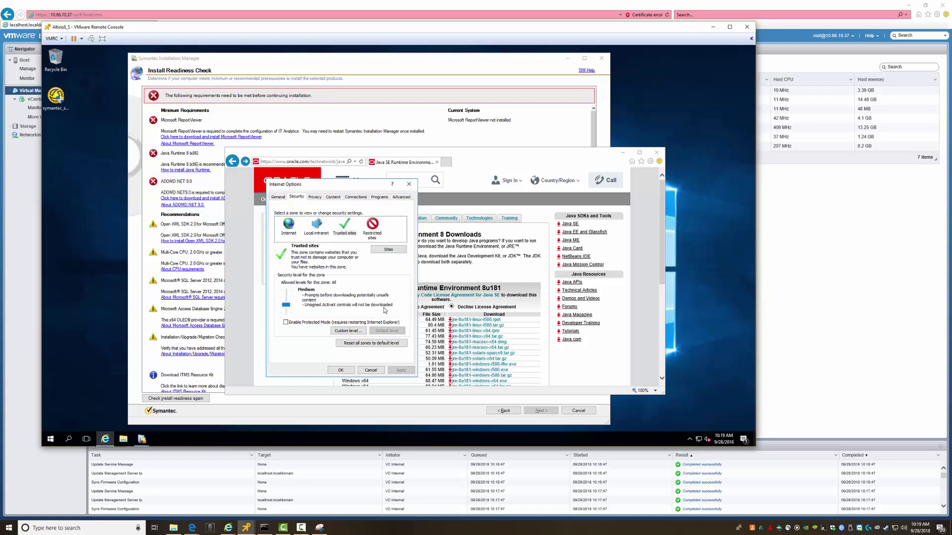
Open the Trusted sites custom level and set Allow Scriptlets to Prompt and automatic ActiveX prompting on
{"action": "left_click", "coordinate": [349, 331]}
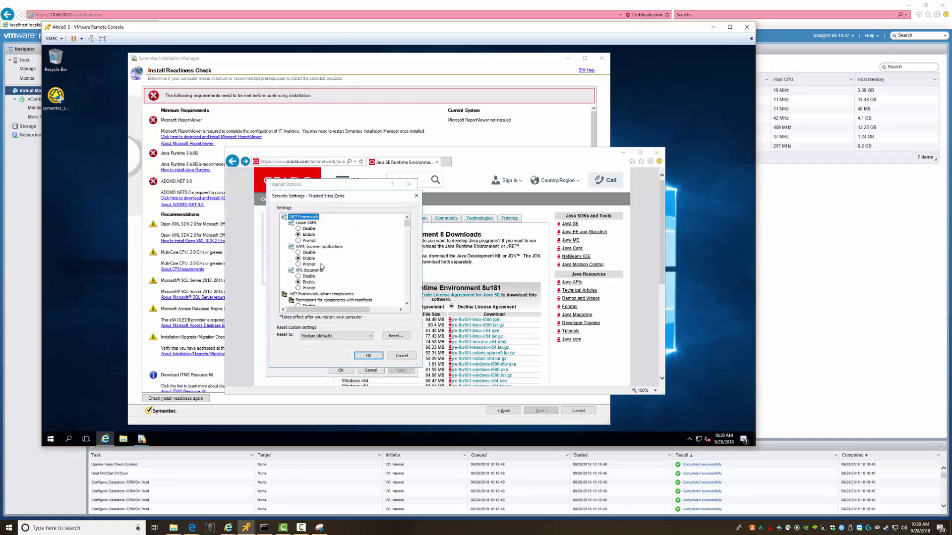
{"action": "scroll", "coordinate": [321, 268], "scroll_direction": "down", "scroll_amount": 4}
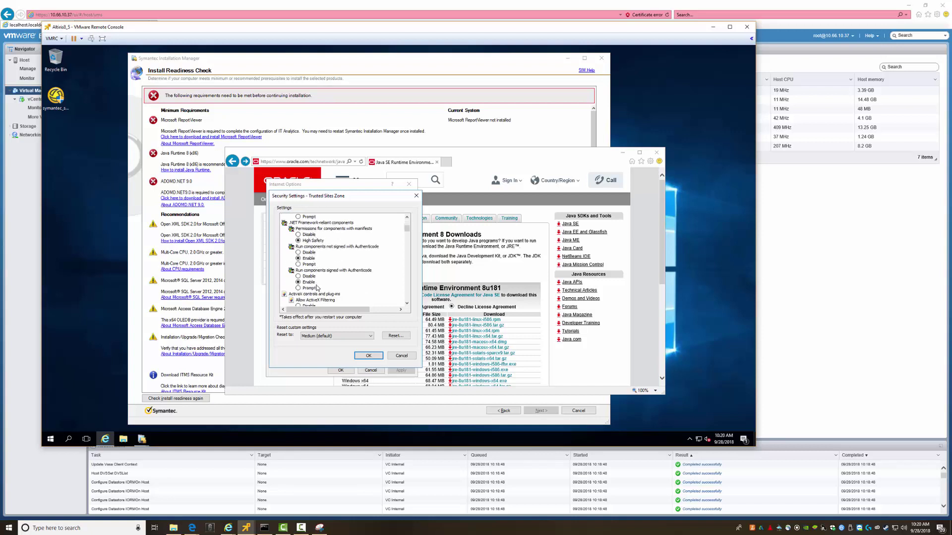
{"action": "scroll", "coordinate": [317, 285], "scroll_direction": "down", "scroll_amount": 3}
{"action": "scroll", "coordinate": [315, 275], "scroll_direction": "down", "scroll_amount": 1}
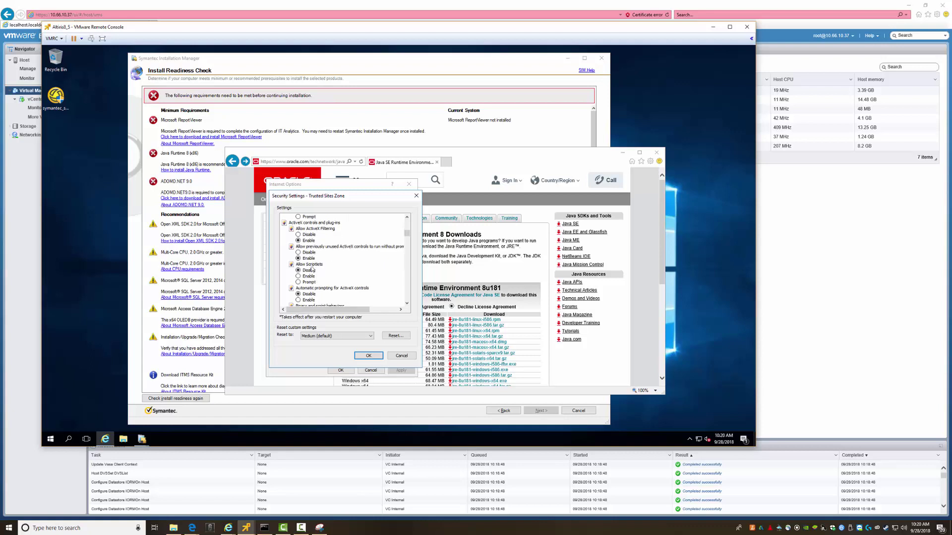
{"action": "scroll", "coordinate": [314, 280], "scroll_direction": "down", "scroll_amount": 1}
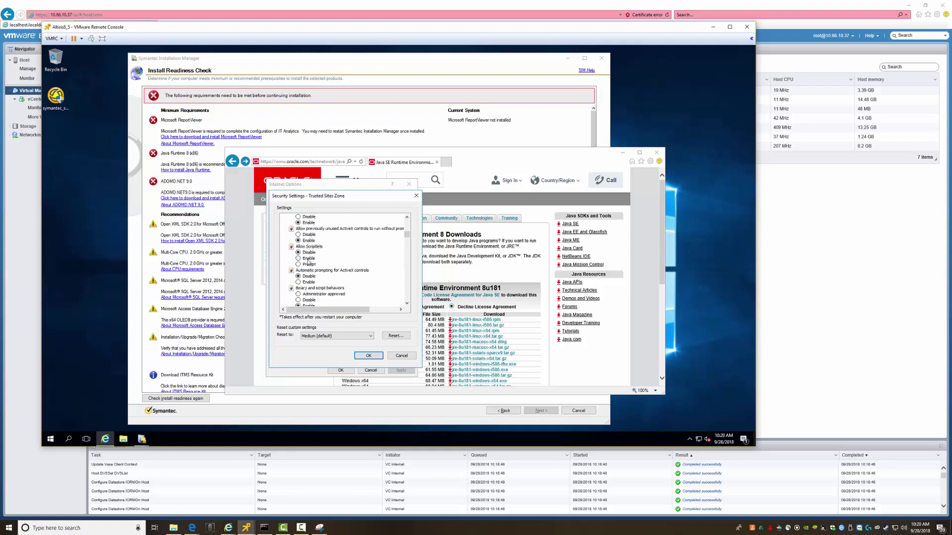
{"action": "left_click", "coordinate": [307, 265]}
{"action": "left_click", "coordinate": [308, 282]}
Enable video and animation, approved-domain ActiveX and antimalware scanning; set other ActiveX options to Prompt
{"action": "scroll", "coordinate": [312, 282], "scroll_direction": "down", "scroll_amount": 3}
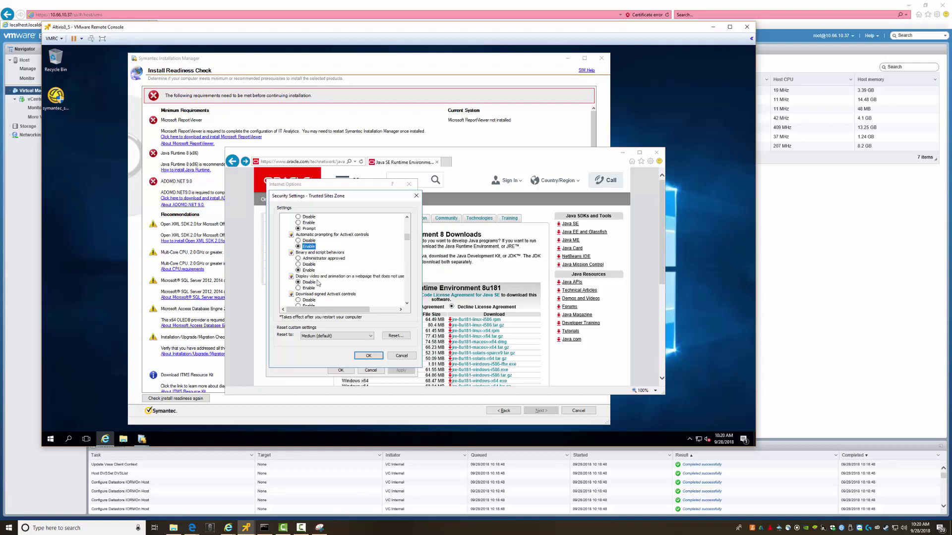
{"action": "left_click", "coordinate": [308, 270]}
{"action": "scroll", "coordinate": [332, 273], "scroll_direction": "down", "scroll_amount": 1}
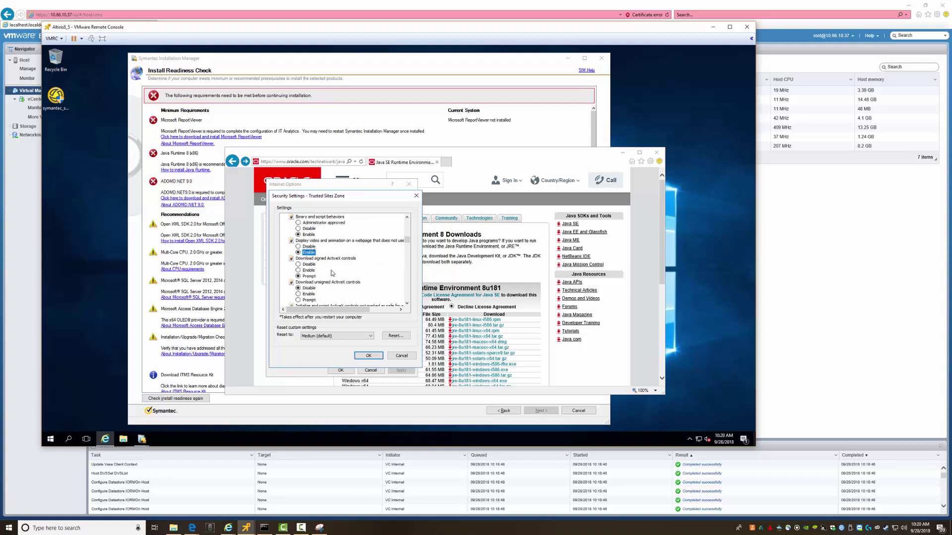
{"action": "scroll", "coordinate": [335, 269], "scroll_direction": "down", "scroll_amount": 1}
{"action": "left_click", "coordinate": [308, 282]}
{"action": "scroll", "coordinate": [308, 283], "scroll_direction": "down", "scroll_amount": 1}
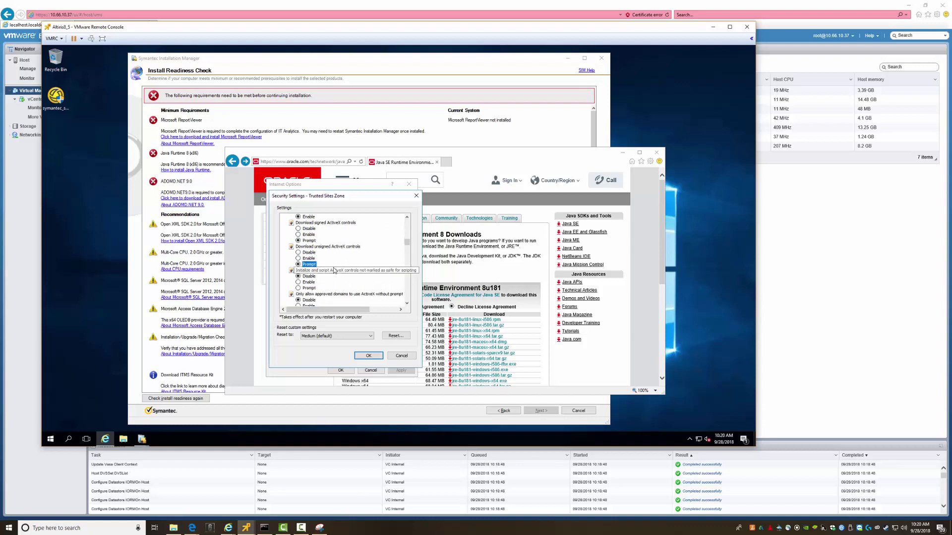
{"action": "left_click", "coordinate": [307, 288]}
{"action": "scroll", "coordinate": [332, 276], "scroll_direction": "down", "scroll_amount": 2}
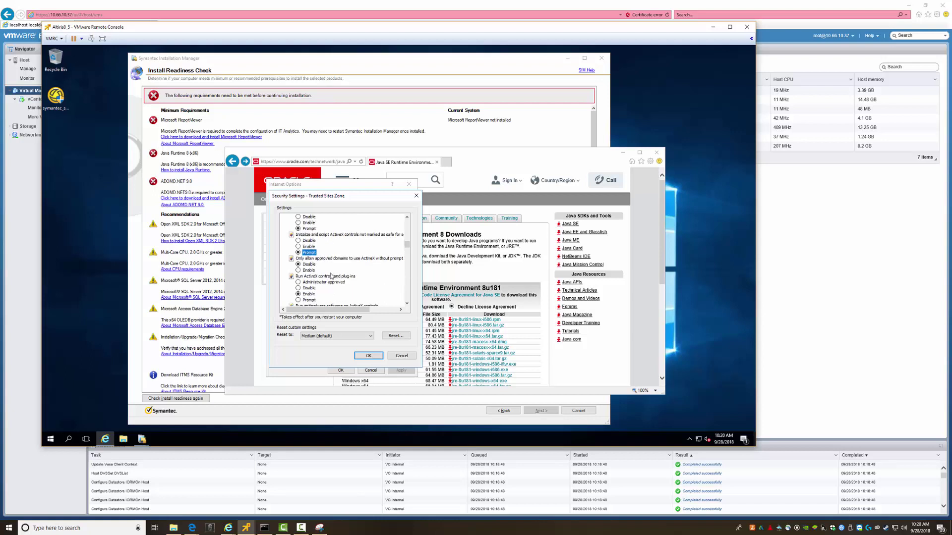
{"action": "left_click", "coordinate": [308, 271]}
{"action": "scroll", "coordinate": [324, 271], "scroll_direction": "down", "scroll_amount": 2}
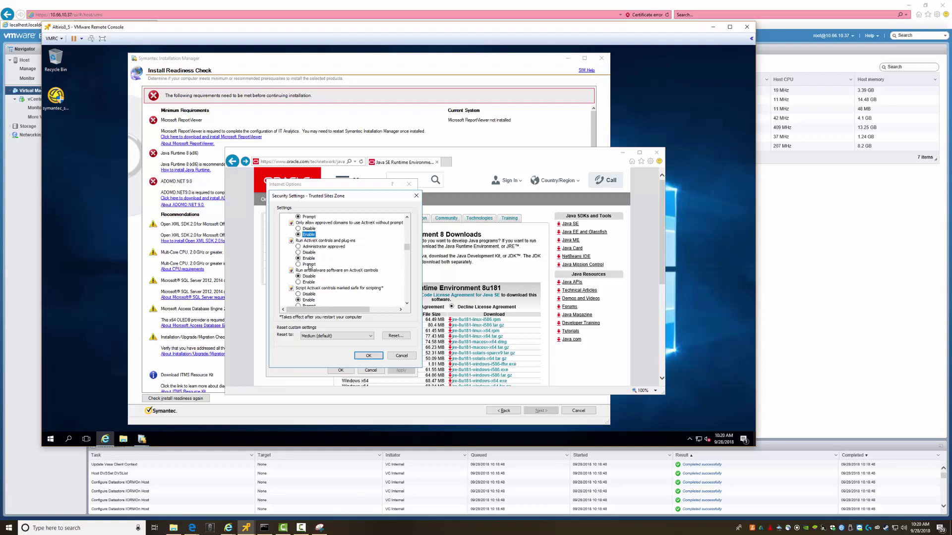
{"action": "left_click", "coordinate": [308, 265]}
{"action": "scroll", "coordinate": [327, 264], "scroll_direction": "down", "scroll_amount": 1}
{"action": "left_click", "coordinate": [308, 264]}
{"action": "scroll", "coordinate": [309, 265], "scroll_direction": "down", "scroll_amount": 3}
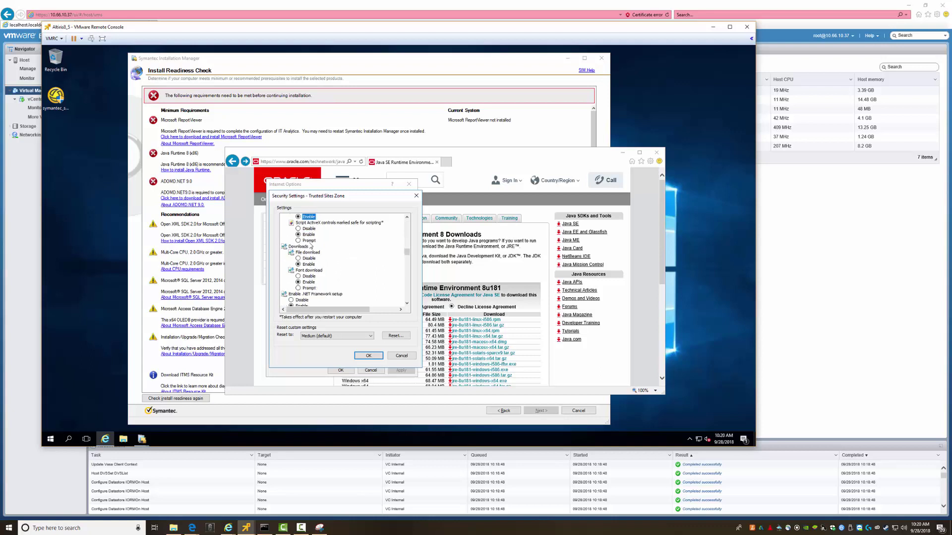
{"action": "left_click", "coordinate": [308, 240]}
Allow cross-domain dragging across and within windows, and scripting of the Microsoft web browser control
{"action": "scroll", "coordinate": [341, 289], "scroll_direction": "down", "scroll_amount": 2}
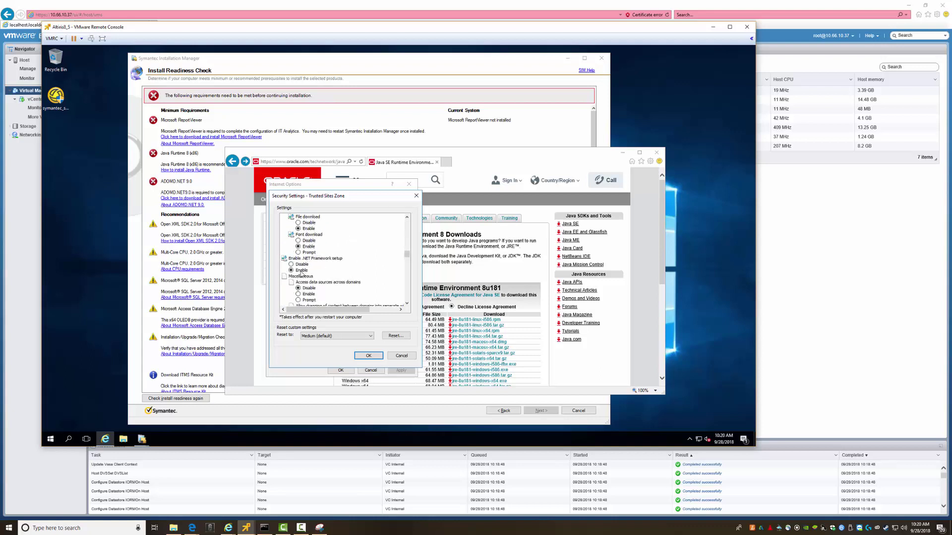
{"action": "scroll", "coordinate": [300, 277], "scroll_direction": "down", "scroll_amount": 2}
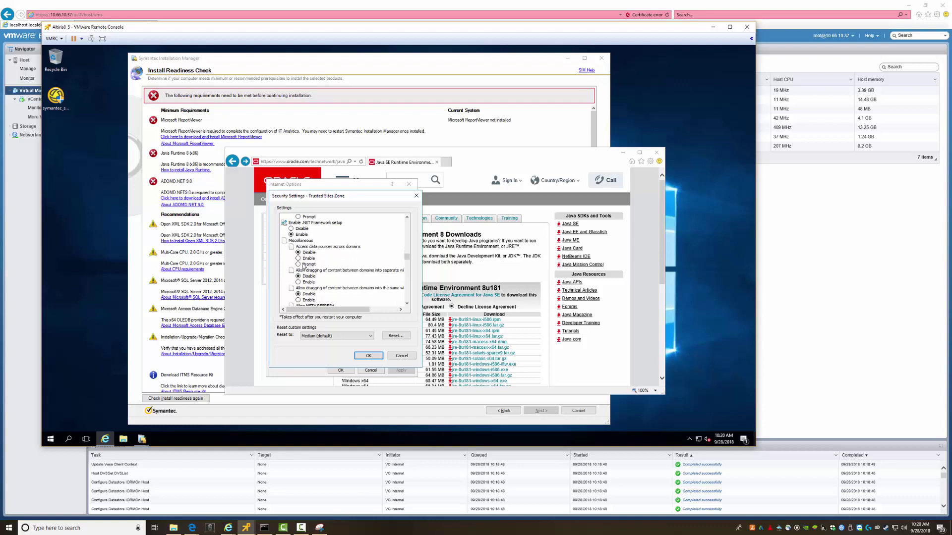
{"action": "scroll", "coordinate": [302, 262], "scroll_direction": "down", "scroll_amount": 1}
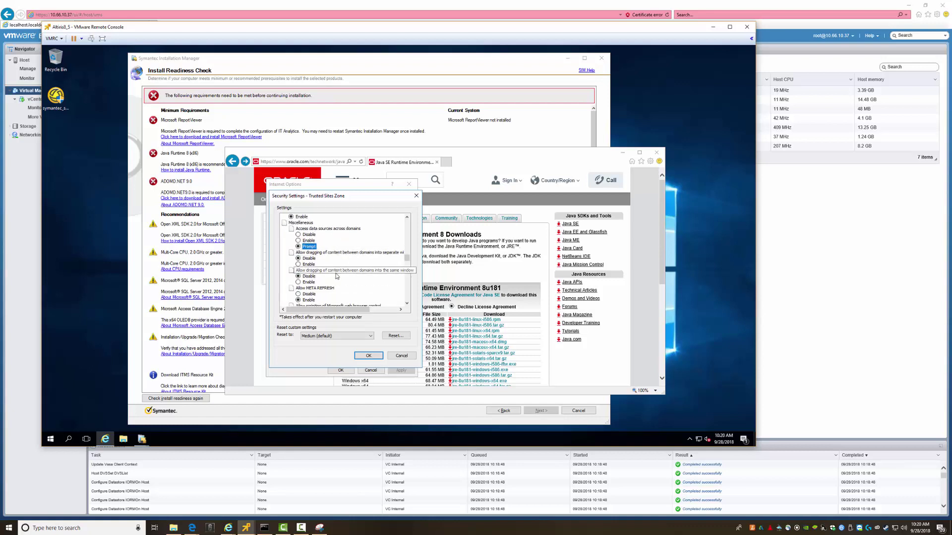
{"action": "left_click", "coordinate": [308, 264]}
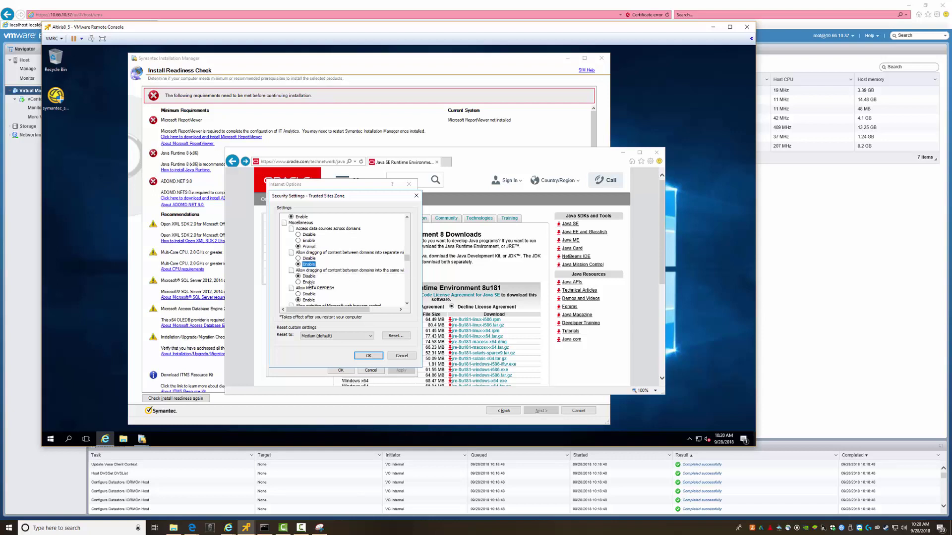
{"action": "left_click", "coordinate": [299, 282]}
{"action": "scroll", "coordinate": [335, 286], "scroll_direction": "down", "scroll_amount": 2}
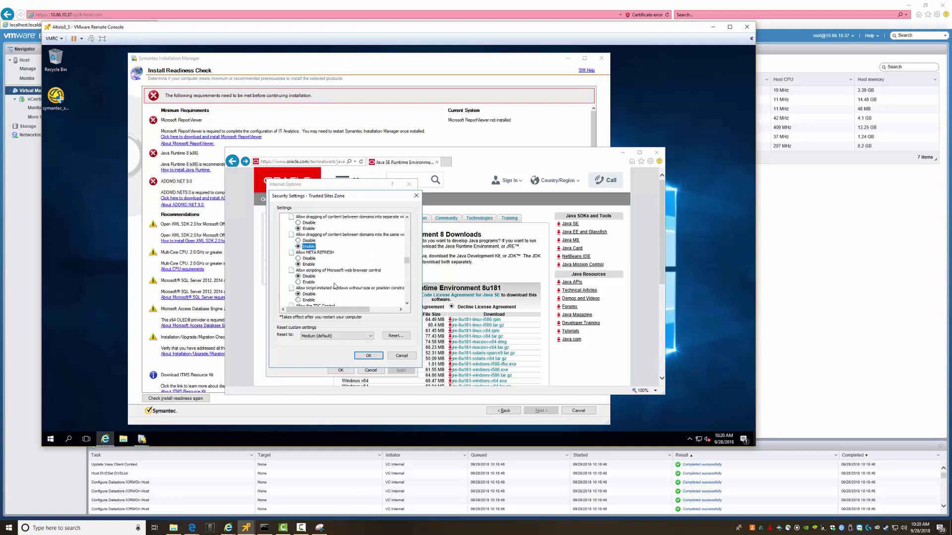
{"action": "left_click", "coordinate": [307, 282]}
Stop client-certificate prompts, prompt for drag-and-drop, log on automatically with current credentials, and apply
{"action": "scroll", "coordinate": [299, 280], "scroll_direction": "down", "scroll_amount": 1}
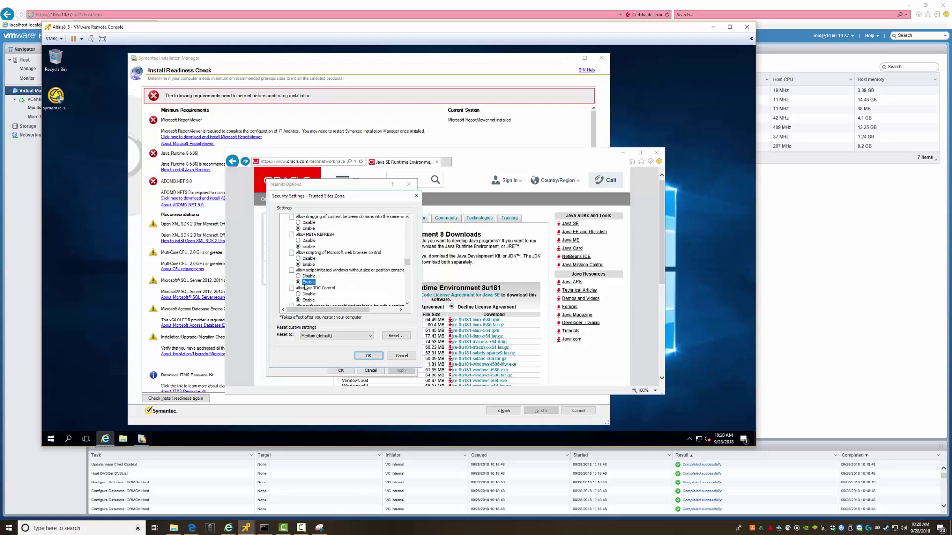
{"action": "scroll", "coordinate": [306, 287], "scroll_direction": "down", "scroll_amount": 1}
{"action": "scroll", "coordinate": [316, 286], "scroll_direction": "down", "scroll_amount": 5}
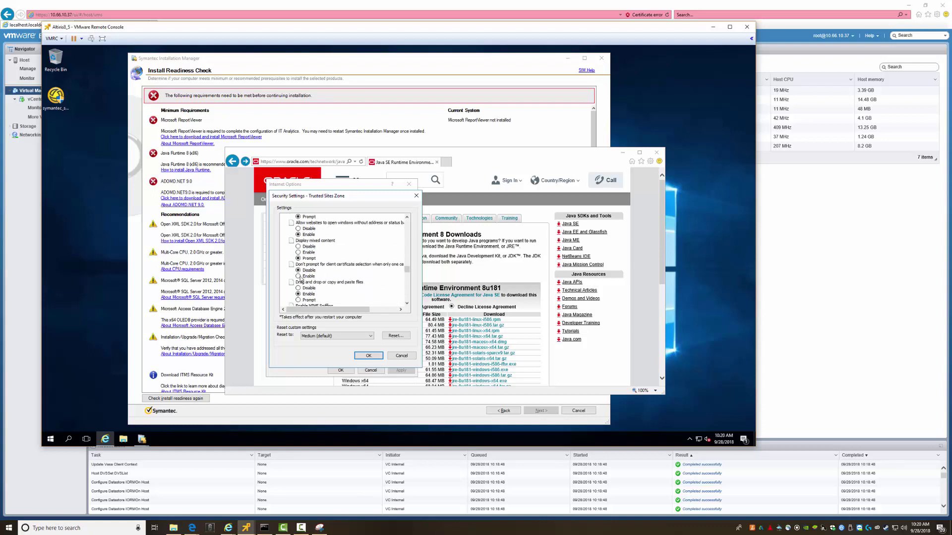
{"action": "left_click", "coordinate": [298, 276]}
{"action": "scroll", "coordinate": [326, 277], "scroll_direction": "down", "scroll_amount": 2}
{"action": "left_click", "coordinate": [298, 265]}
{"action": "scroll", "coordinate": [326, 282], "scroll_direction": "down", "scroll_amount": 2}
{"action": "scroll", "coordinate": [325, 282], "scroll_direction": "down", "scroll_amount": 5}
{"action": "scroll", "coordinate": [326, 290], "scroll_direction": "down", "scroll_amount": 2}
{"action": "scroll", "coordinate": [326, 290], "scroll_direction": "down", "scroll_amount": 4}
{"action": "scroll", "coordinate": [326, 290], "scroll_direction": "down", "scroll_amount": 7}
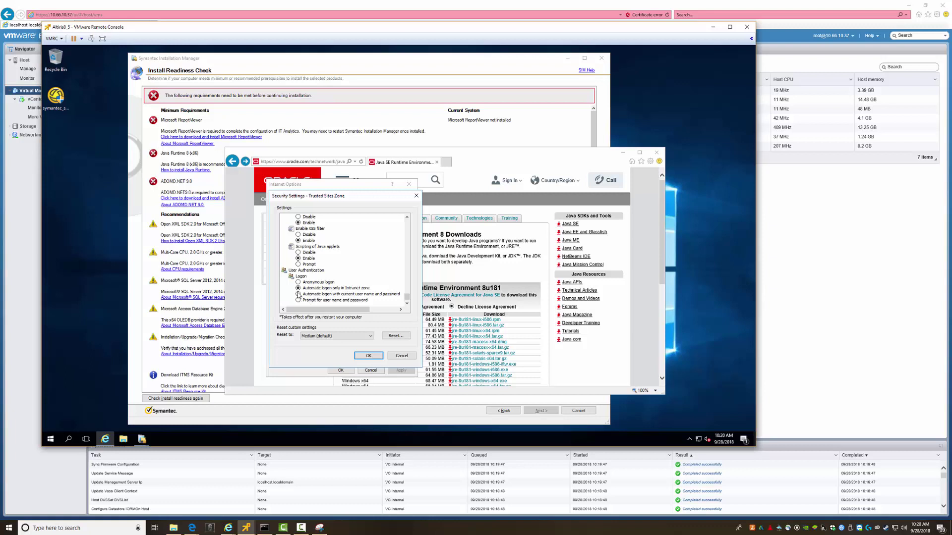
{"action": "left_click", "coordinate": [298, 296]}
{"action": "left_click", "coordinate": [406, 336]}
Confirm the Trusted Sites change, accept the Java licence, and request jre-8u181-windows-i586.exe
{"action": "left_click", "coordinate": [384, 248]}
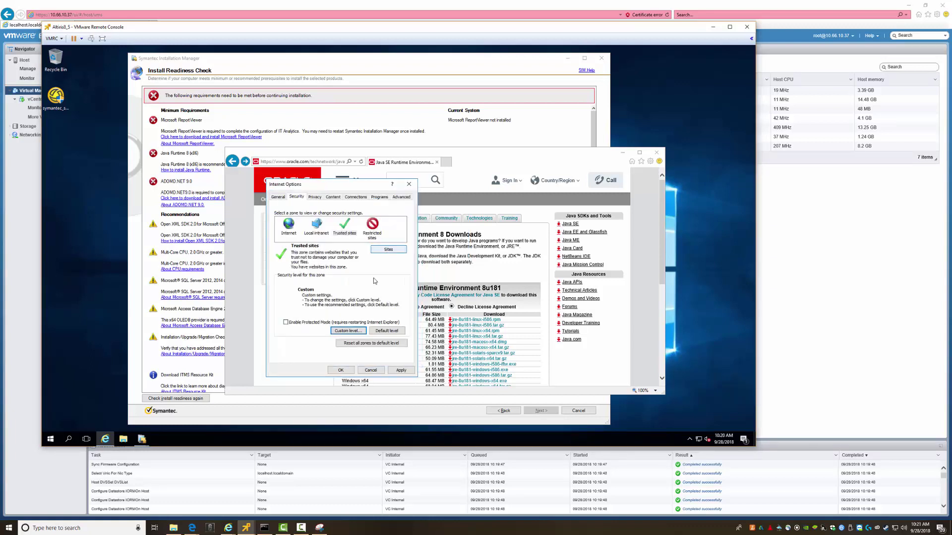
{"action": "left_click", "coordinate": [341, 371]}
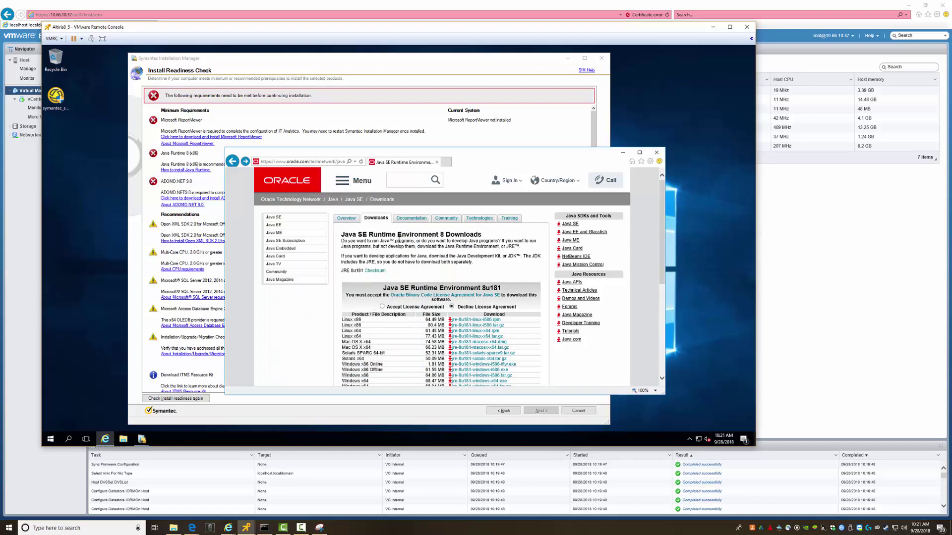
{"action": "scroll", "coordinate": [418, 333], "scroll_direction": "down", "scroll_amount": 2}
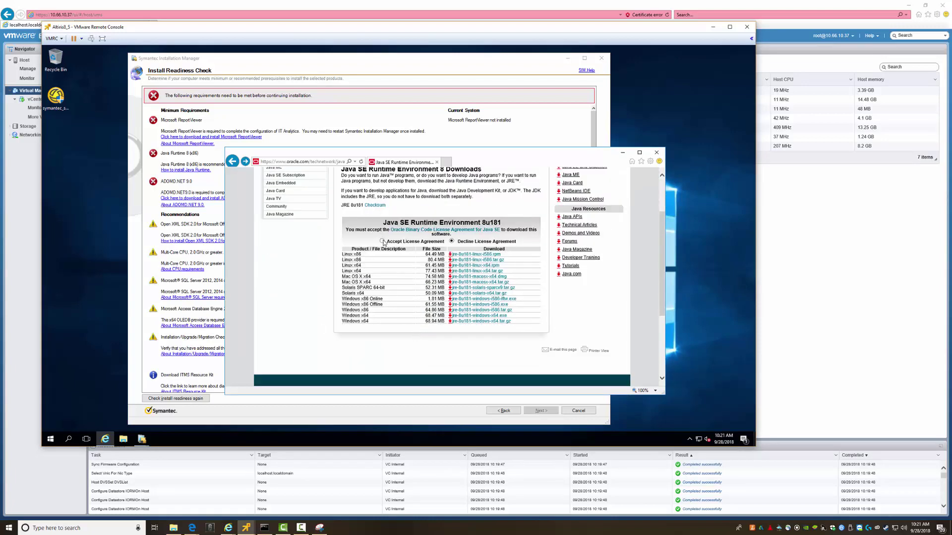
{"action": "left_click", "coordinate": [382, 242]}
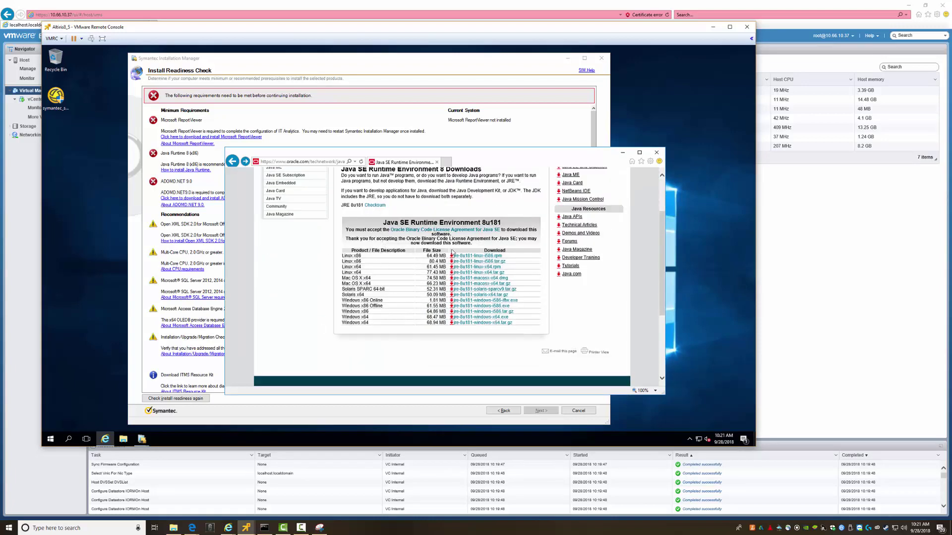
{"action": "left_click", "coordinate": [466, 306]}
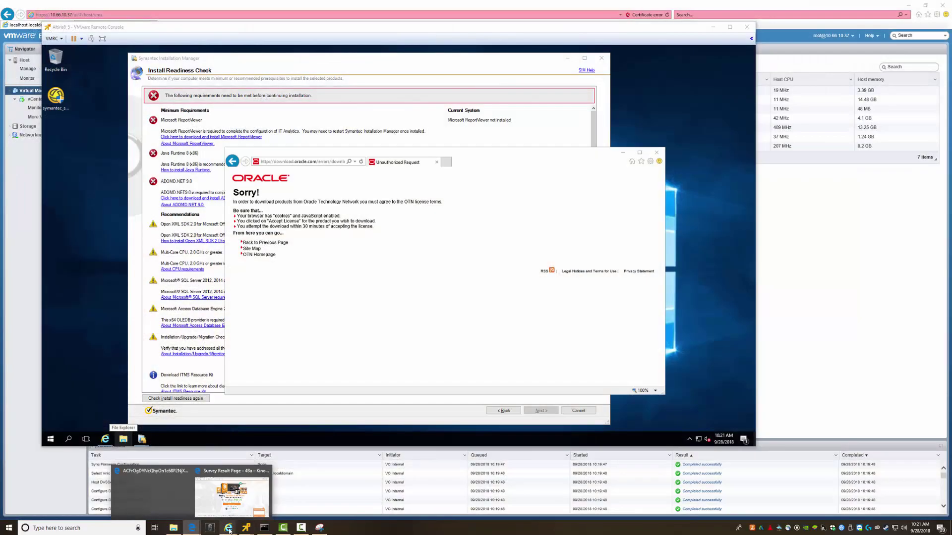
Load oracle.com in the host's Google browser and close its site navigation menu
{"action": "mouse_move", "coordinate": [228, 531]}
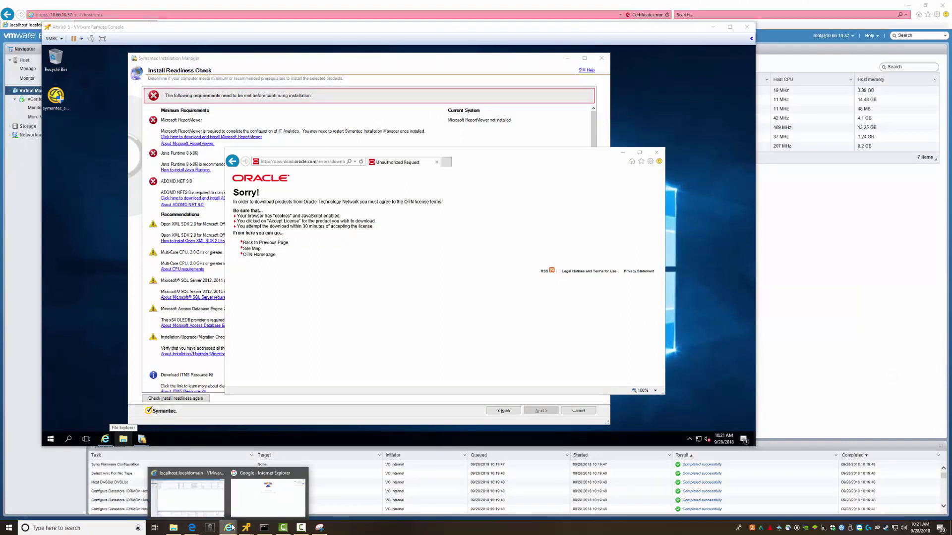
{"action": "left_click", "coordinate": [253, 511]}
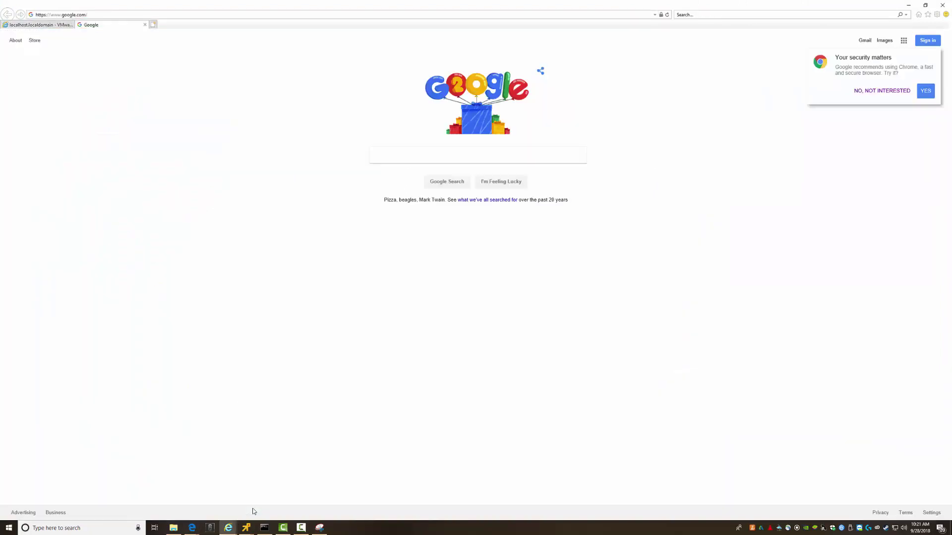
{"action": "left_click", "coordinate": [193, 15]}
{"action": "type", "text": "oracle.com"}
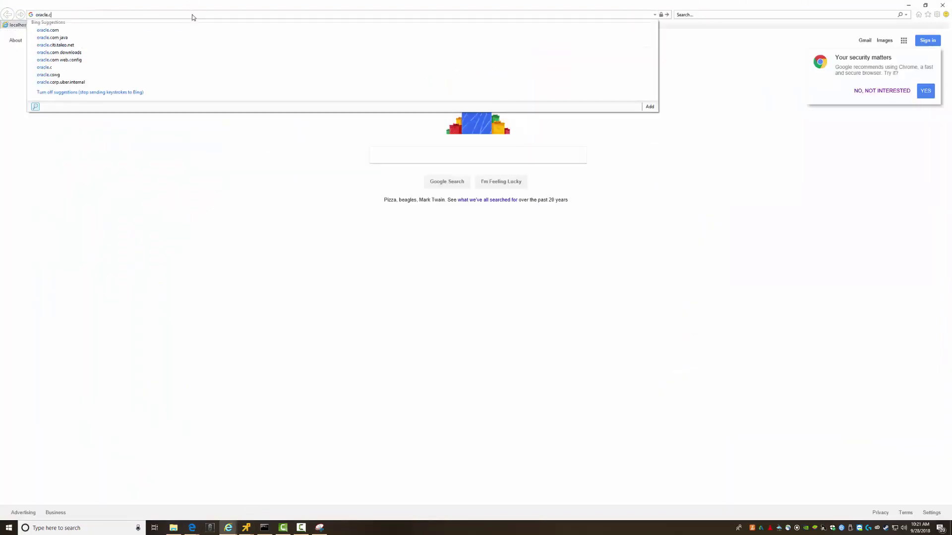
{"action": "key", "text": "Return"}
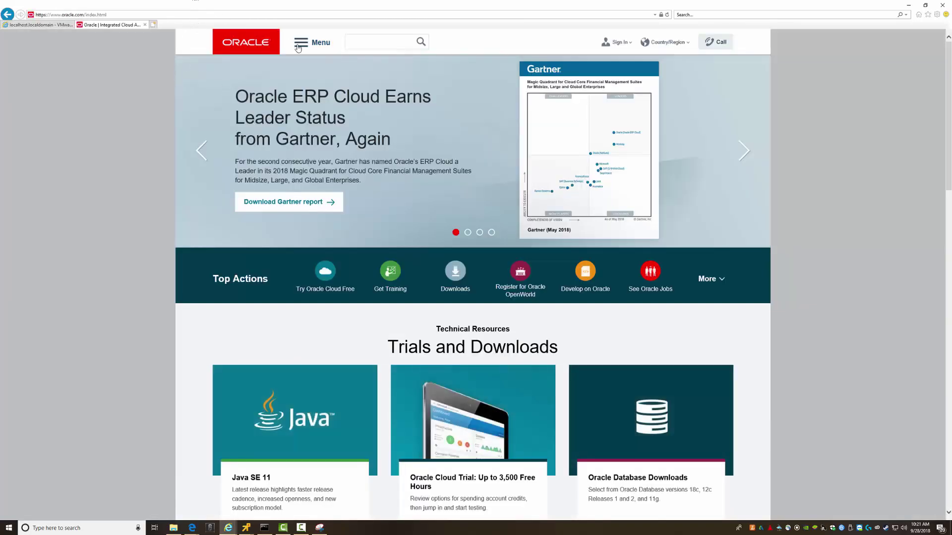
{"action": "left_click", "coordinate": [299, 46]}
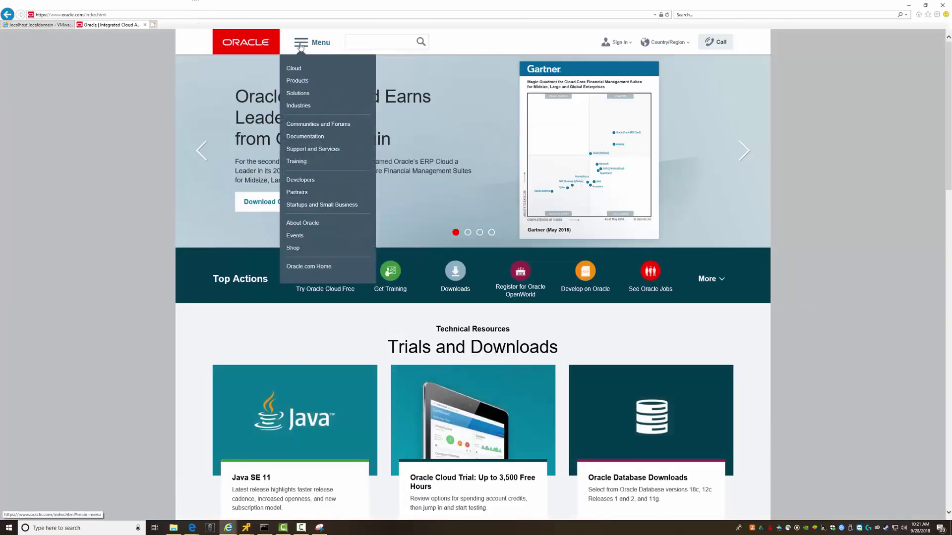
{"action": "left_click", "coordinate": [122, 112]}
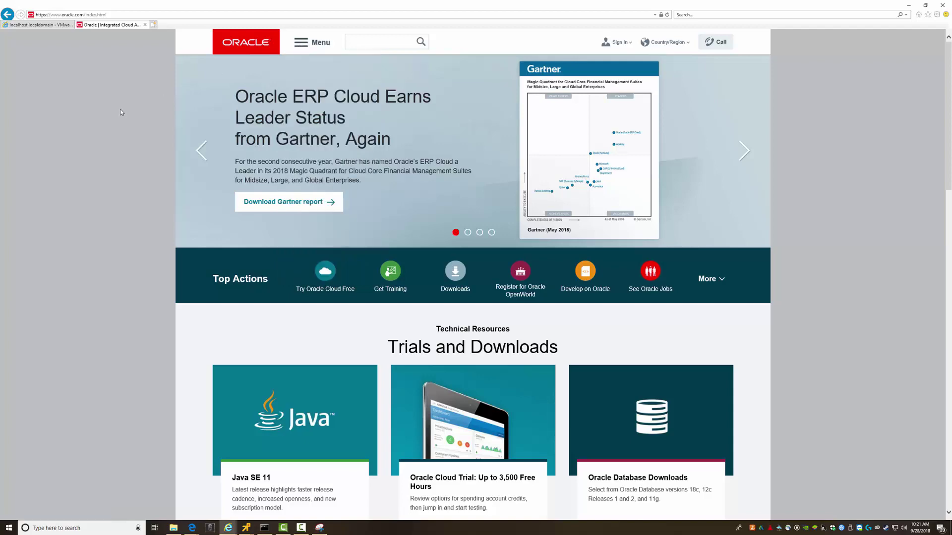
In the VM, return to the Java SE Runtime Environment page and dismiss its three blocked-content warnings
{"action": "key", "text": "alt+Tab"}
{"action": "left_click", "coordinate": [302, 162]}
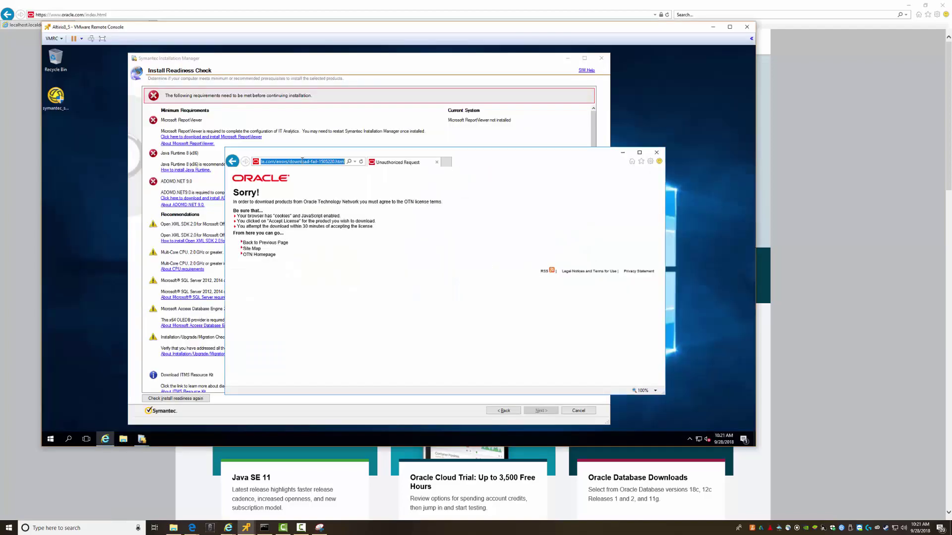
{"action": "left_click", "coordinate": [233, 161]}
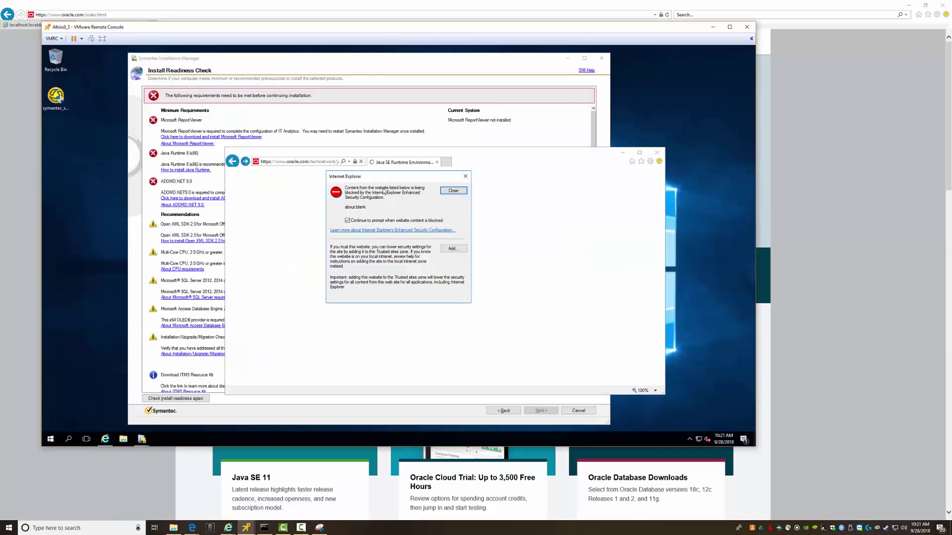
{"action": "left_click", "coordinate": [448, 192]}
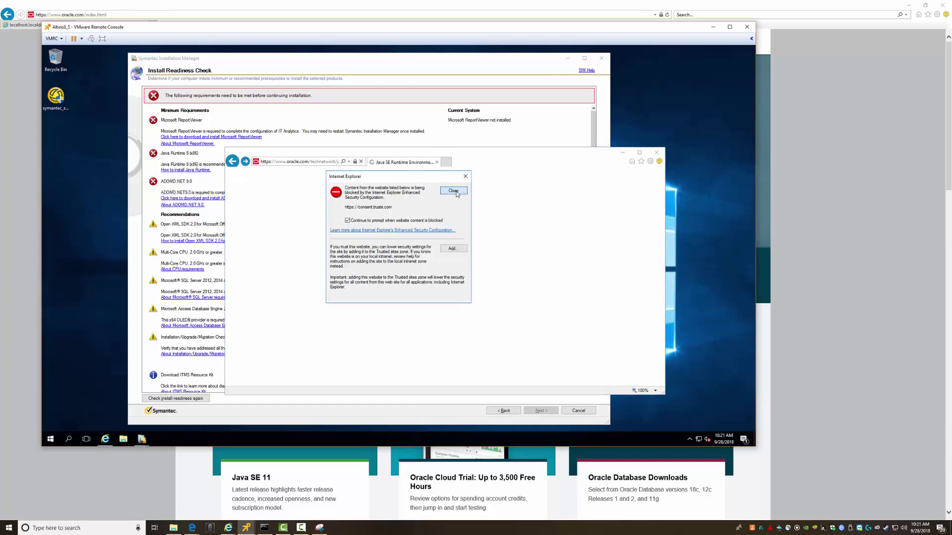
{"action": "left_click", "coordinate": [453, 191]}
{"action": "left_click", "coordinate": [453, 191]}
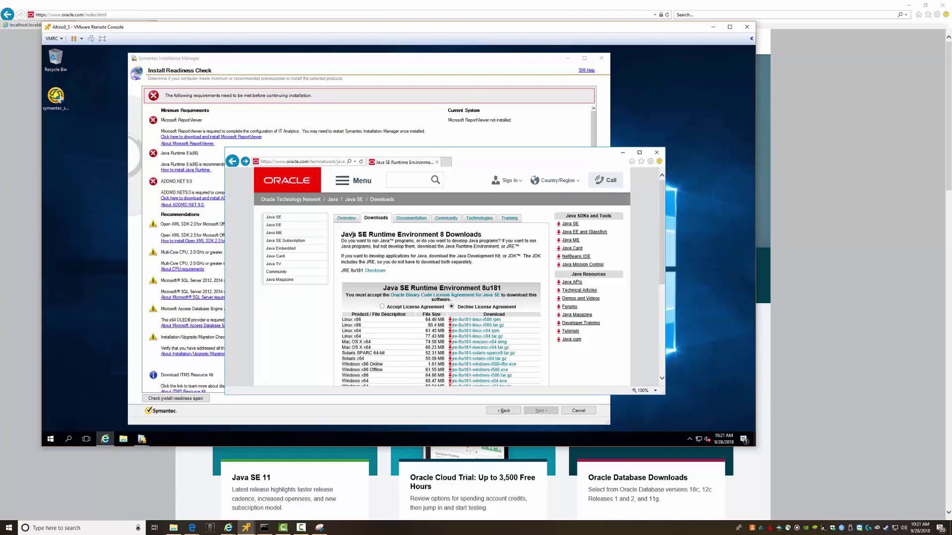
{"action": "left_click_drag", "start_coordinate": [341, 238], "coordinate": [440, 236]}
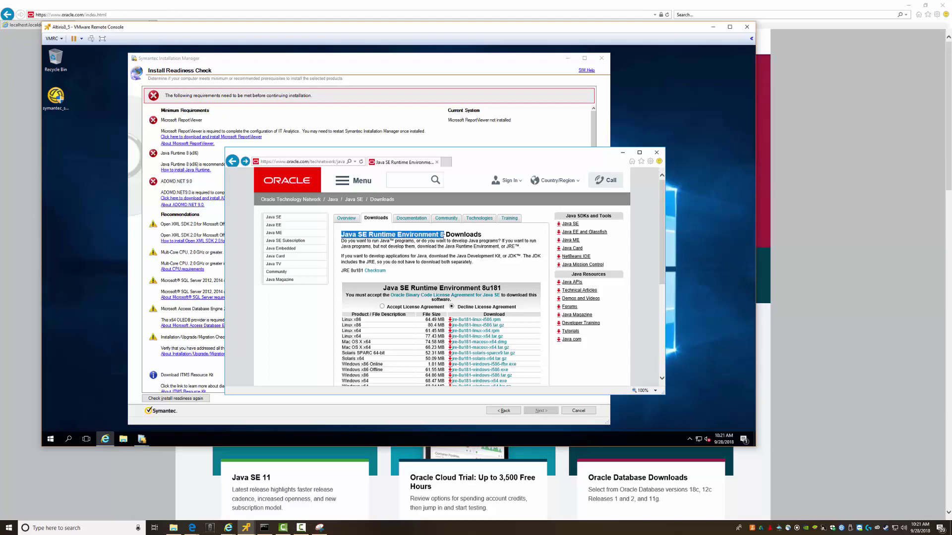
{"action": "left_click", "coordinate": [124, 15]}
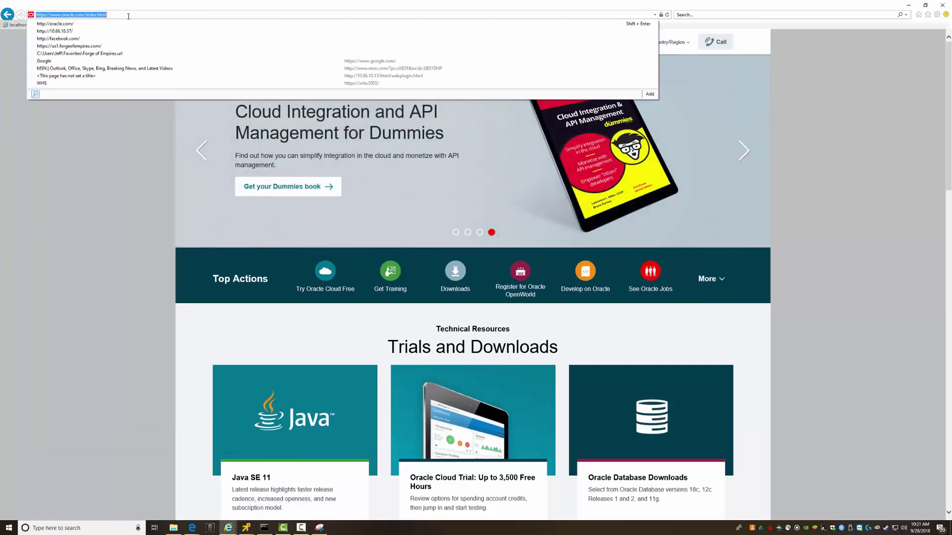
Search for 'download java se 8' and open Oracle's Java SE 8 downloads page
{"action": "type", "text": "download java s"}
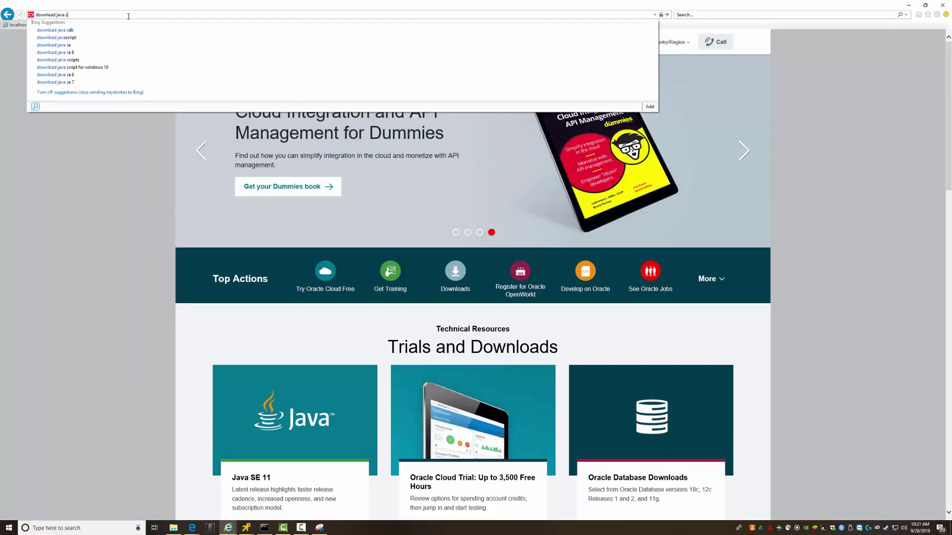
{"action": "type", "text": "e 8"}
{"action": "key", "text": "Return"}
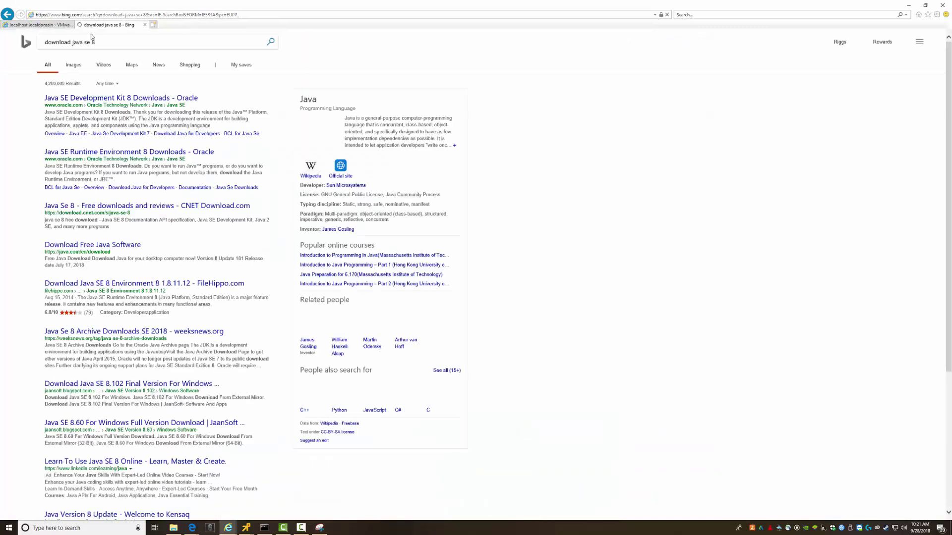
{"action": "left_click", "coordinate": [95, 100]}
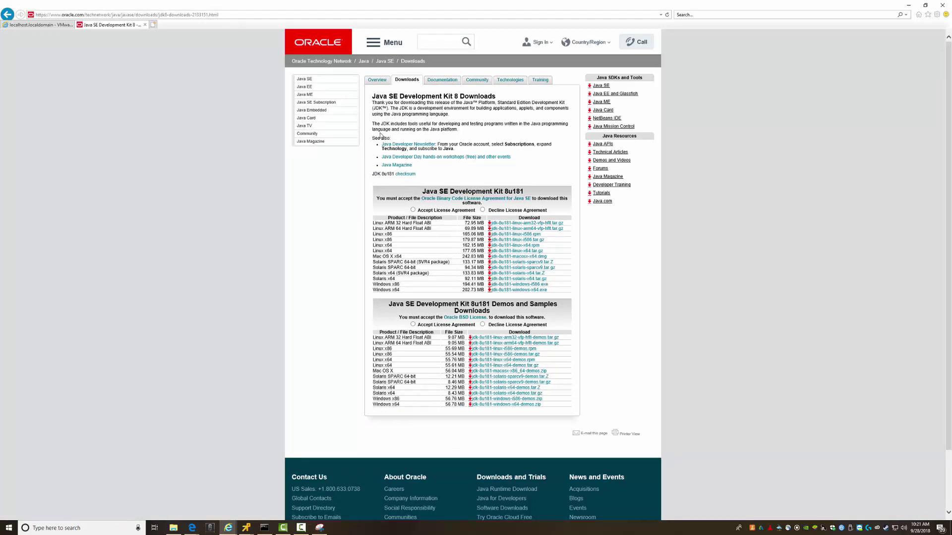
{"action": "left_click", "coordinate": [306, 81]}
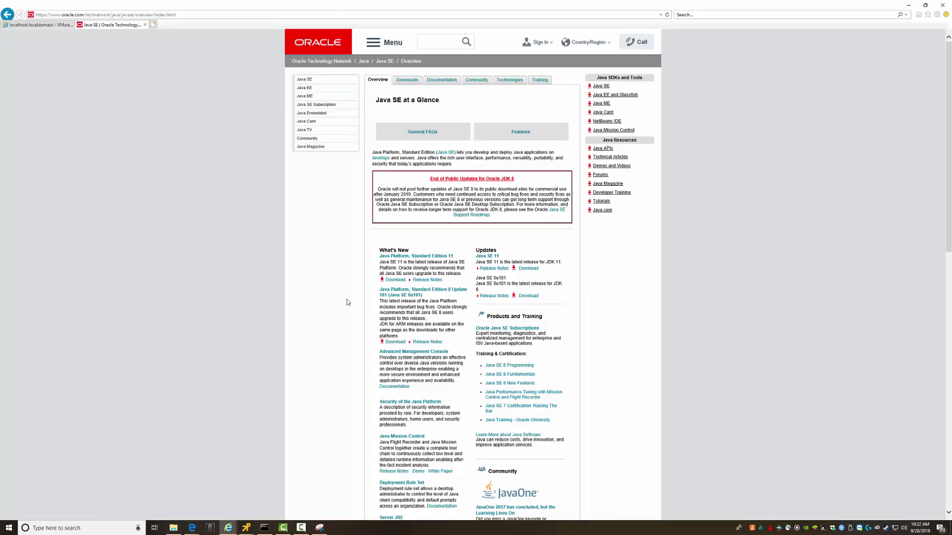
{"action": "scroll", "coordinate": [342, 347], "scroll_direction": "down", "scroll_amount": 4}
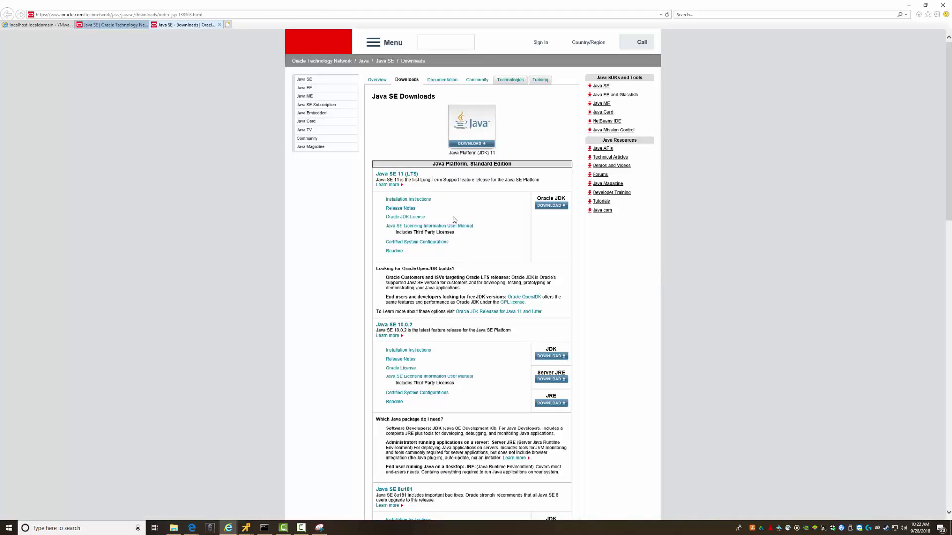
{"action": "scroll", "coordinate": [476, 224], "scroll_direction": "down", "scroll_amount": 3}
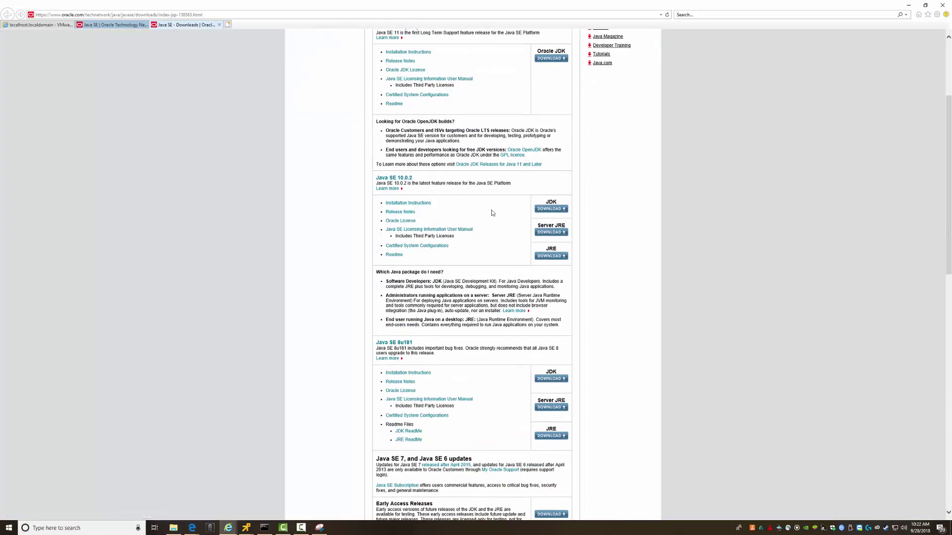
{"action": "scroll", "coordinate": [483, 237], "scroll_direction": "down", "scroll_amount": 6}
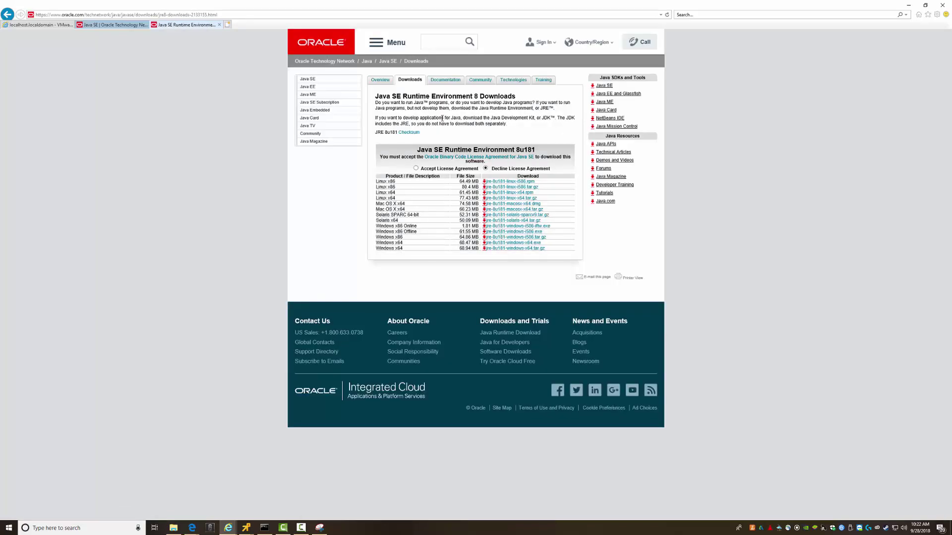
Accept the license and save the Windows x86 Offline installer into the network Software folder
{"action": "left_click", "coordinate": [416, 169]}
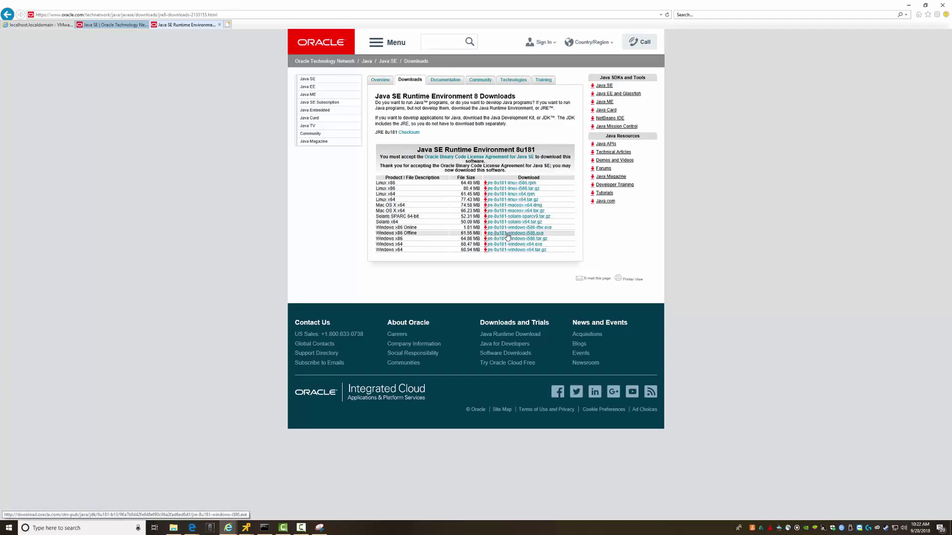
{"action": "left_click", "coordinate": [507, 234]}
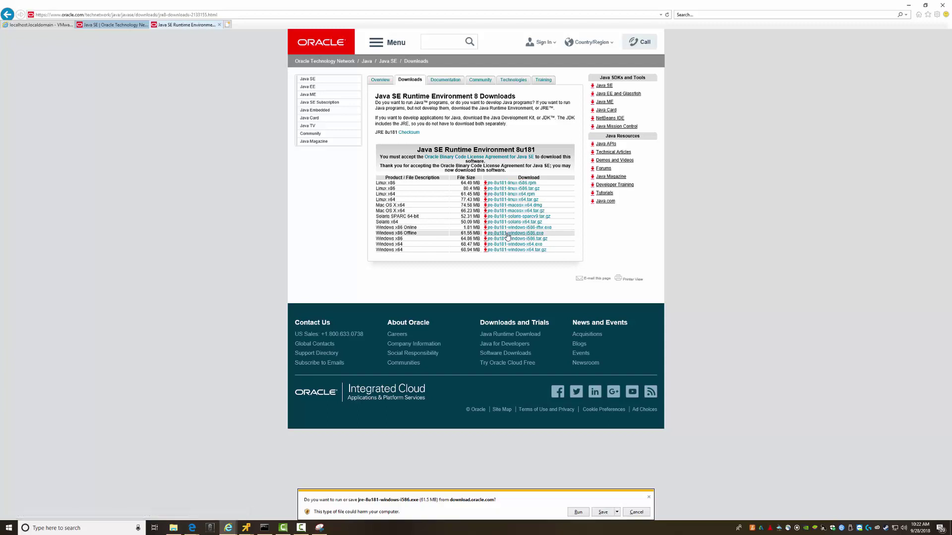
{"action": "left_click", "coordinate": [617, 513]}
{"action": "left_click", "coordinate": [641, 503]}
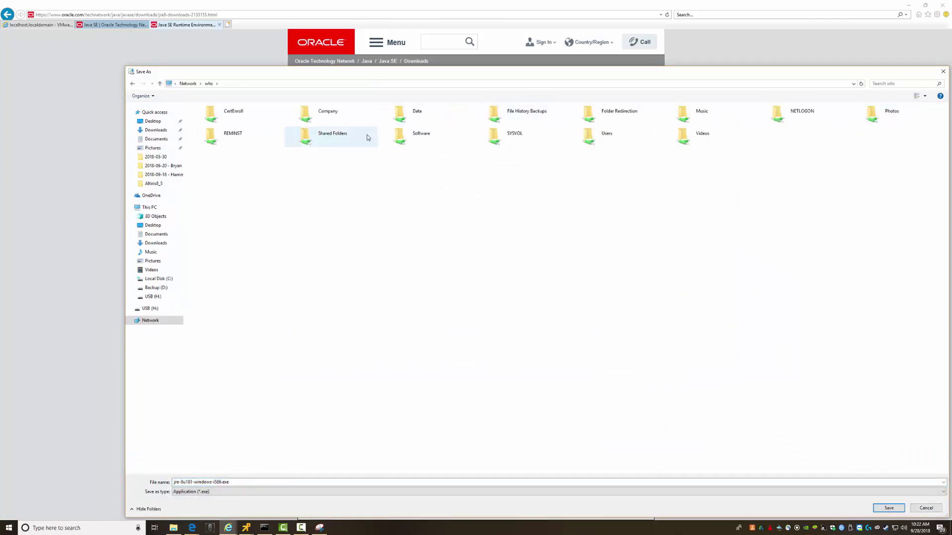
{"action": "double_click", "coordinate": [403, 139]}
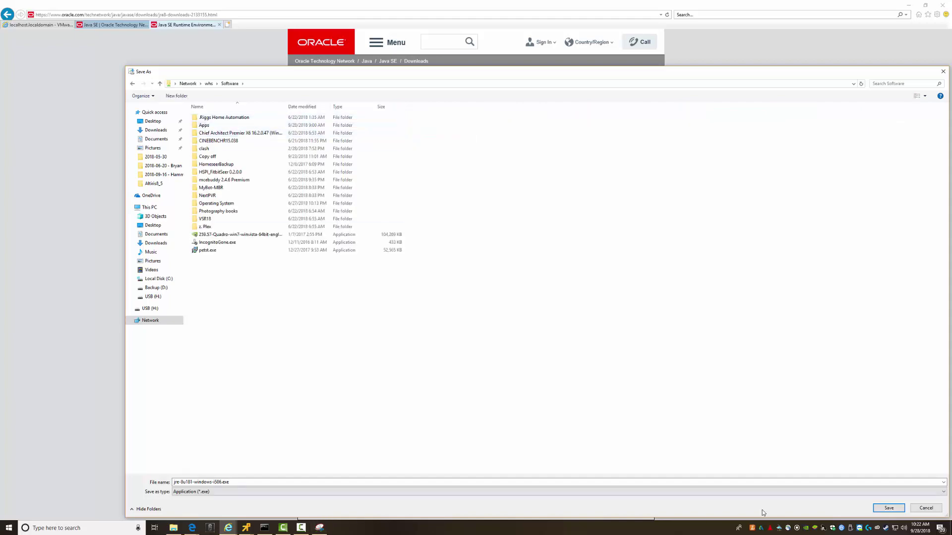
{"action": "left_click", "coordinate": [888, 509]}
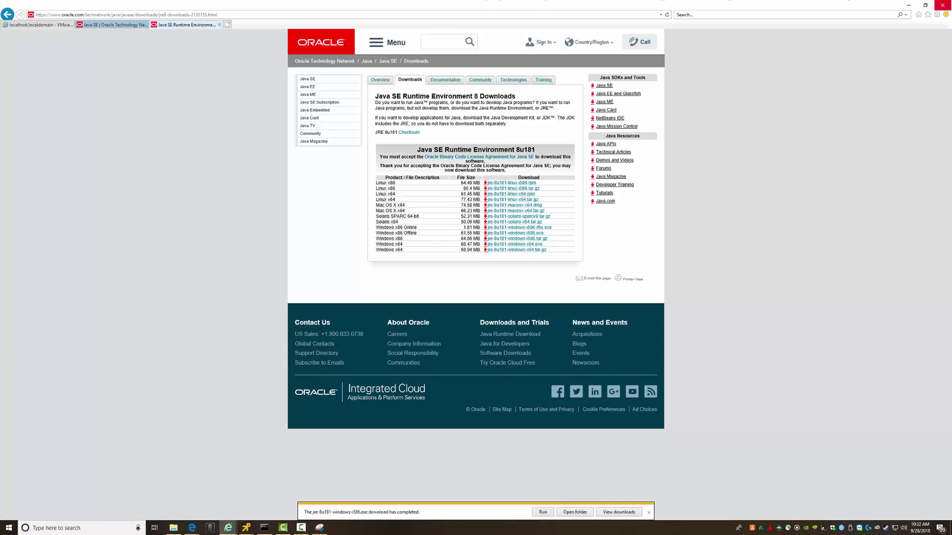
Minimize the host browser, close the VM's browser, and open the Software share on \\10.66.1.230
{"action": "left_click", "coordinate": [909, 4]}
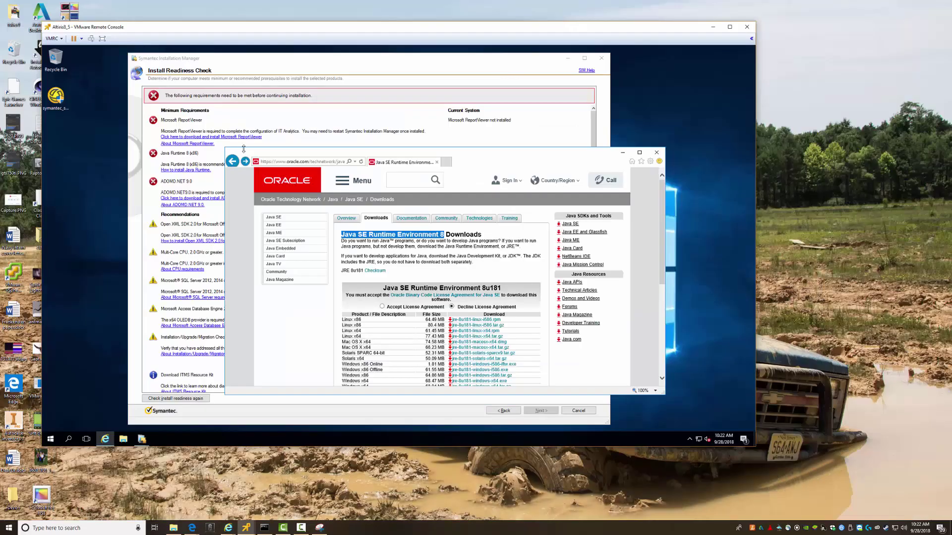
{"action": "left_click", "coordinate": [656, 152]}
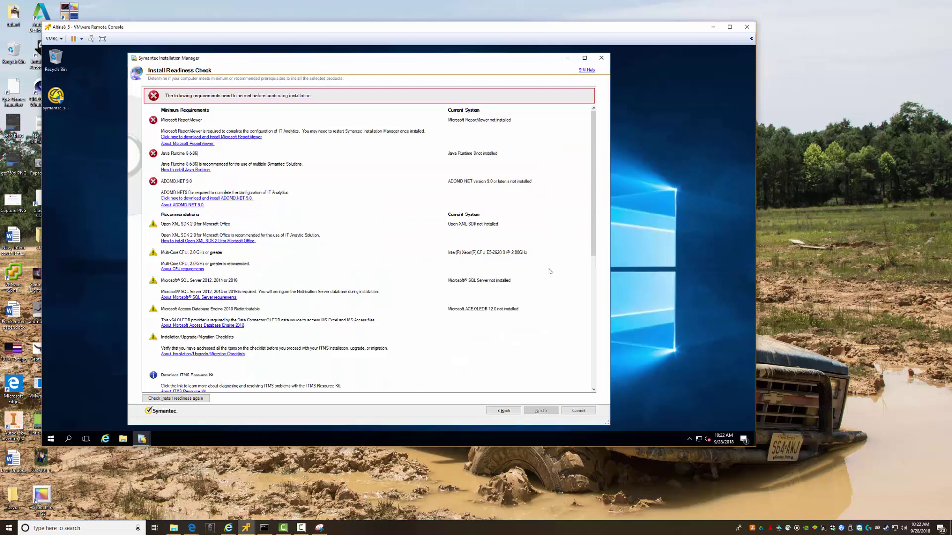
{"action": "key", "text": "super+r"}
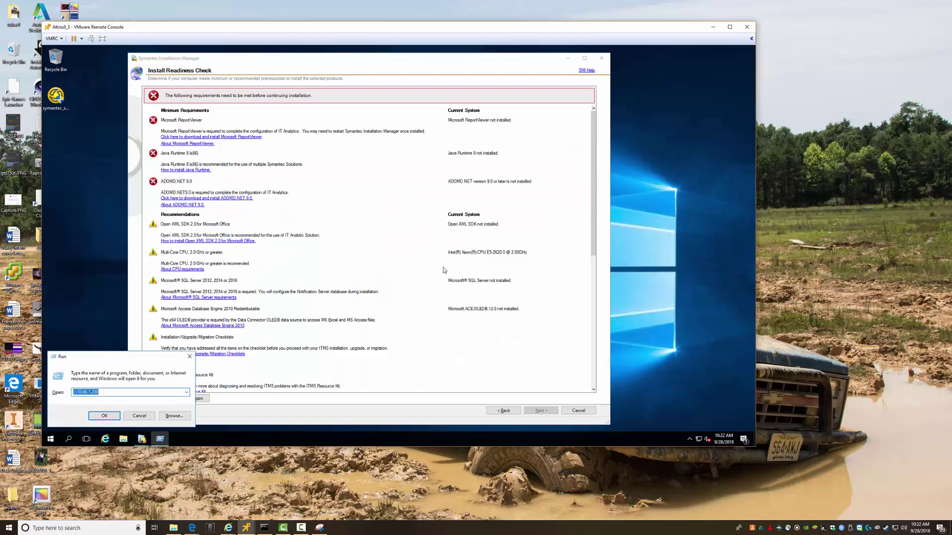
{"action": "key", "text": "Return"}
{"action": "type", "text": "so"}
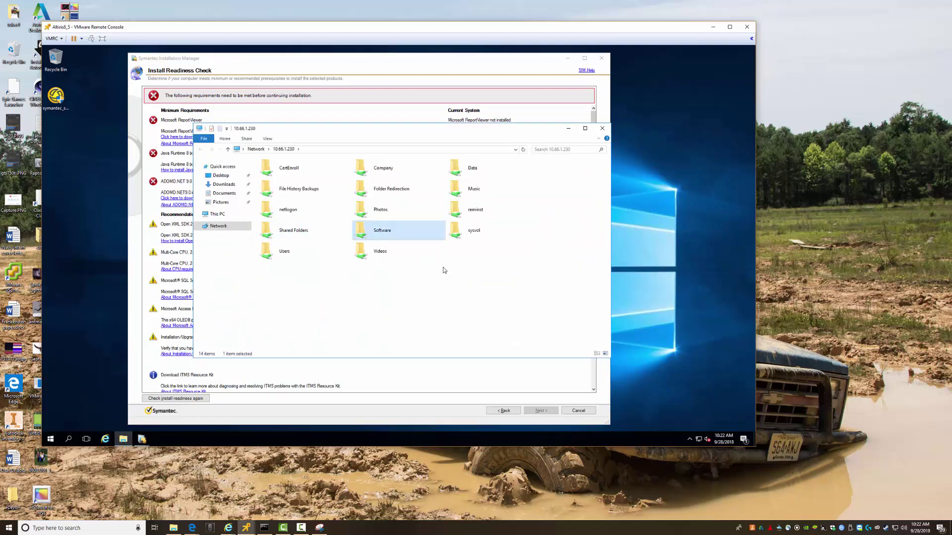
{"action": "key", "text": "Return"}
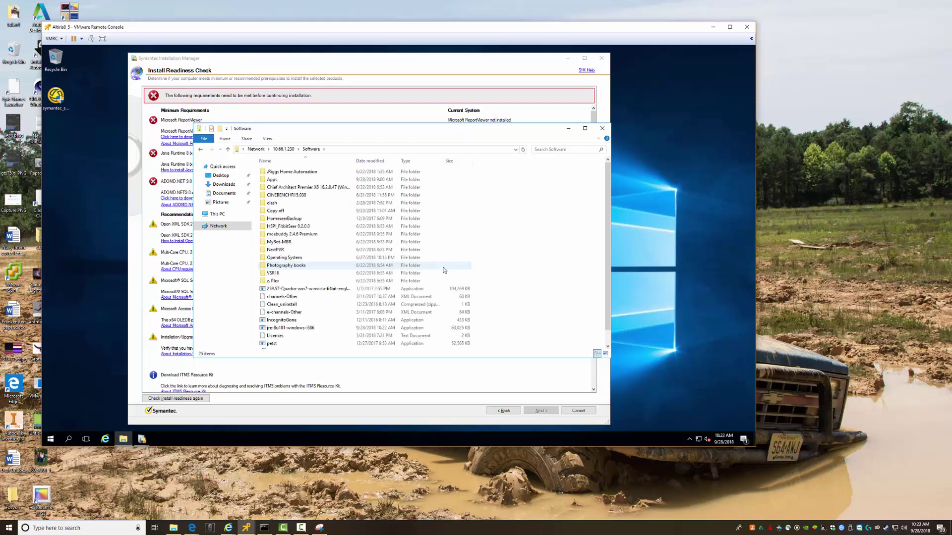
Copy jre-8u181-windows-i586 into This PC > Downloads and close Explorer
{"action": "scroll", "coordinate": [322, 285], "scroll_direction": "down", "scroll_amount": 1}
{"action": "left_click", "coordinate": [283, 315]}
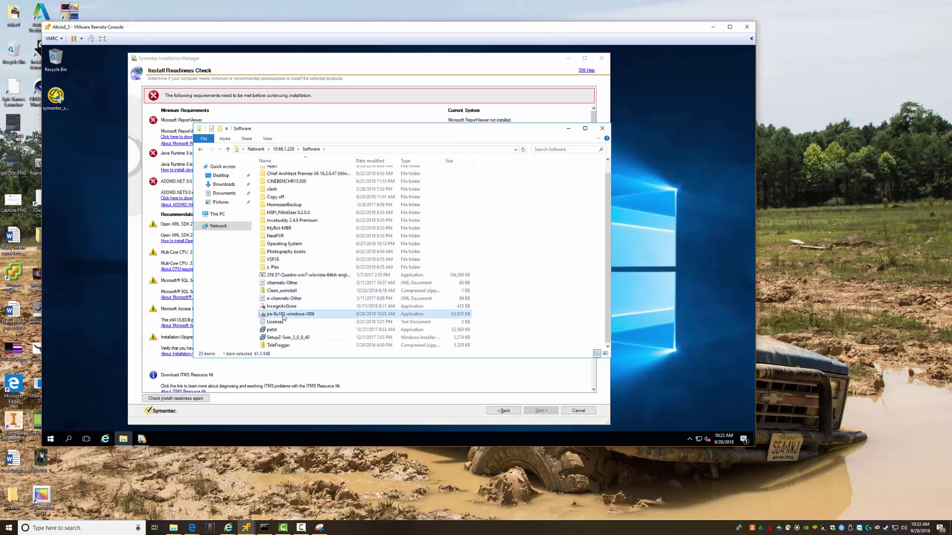
{"action": "left_click", "coordinate": [224, 184]}
{"action": "key", "text": "ctrl+v"}
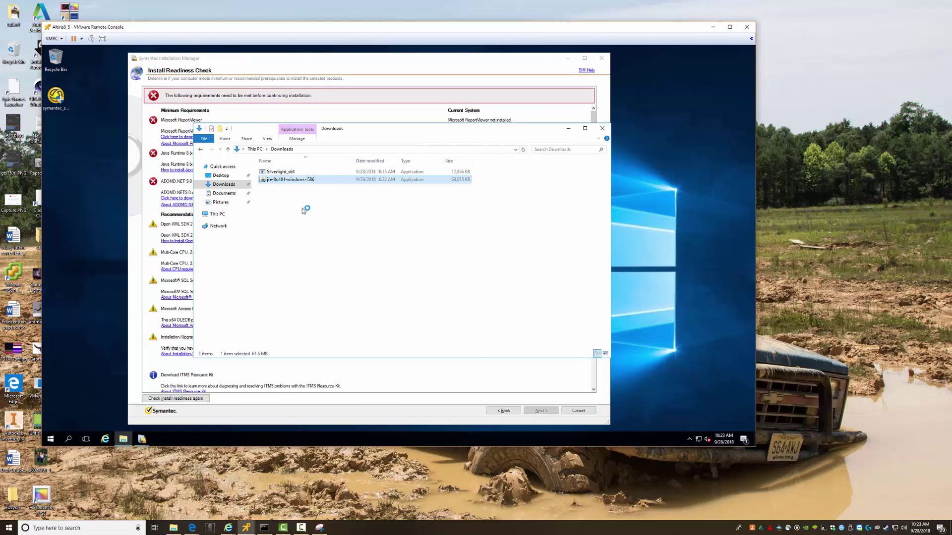
{"action": "left_click", "coordinate": [602, 128]}
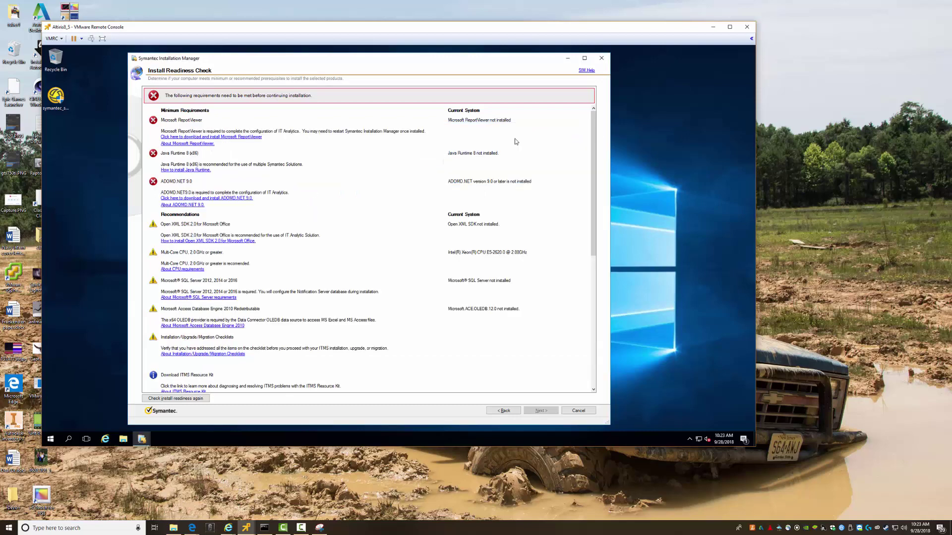
Start the ADOMD.NET 9.0 download, then install Java after acknowledging the license terms notice
{"action": "left_click", "coordinate": [215, 199]}
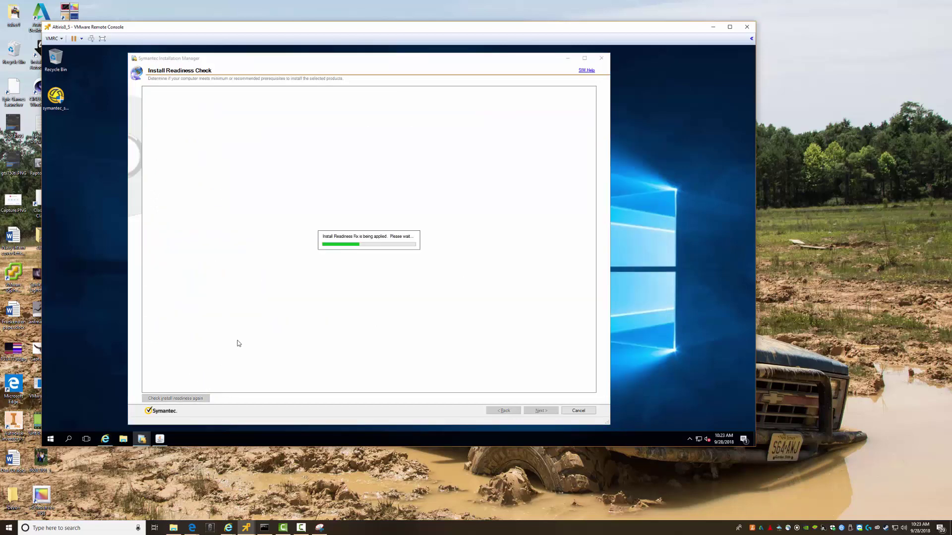
{"action": "key", "text": "alt+Tab"}
{"action": "key", "text": "alt+Tab"}
{"action": "key", "text": "alt+Tab"}
{"action": "left_click", "coordinate": [504, 308]}
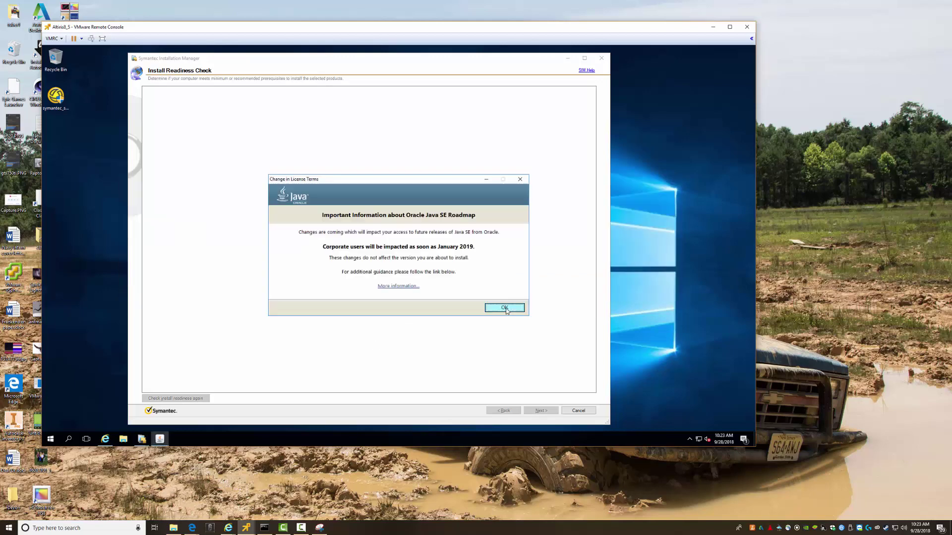
{"action": "left_click", "coordinate": [498, 310]}
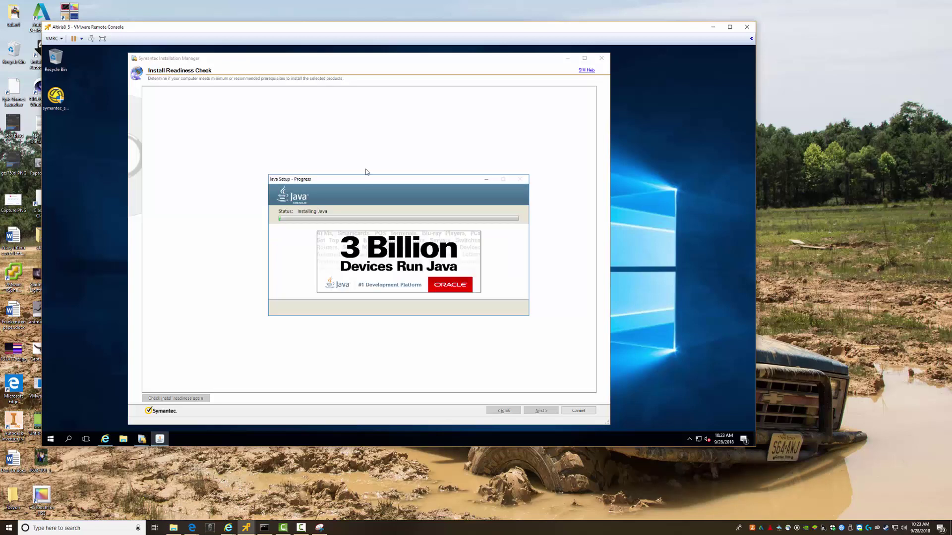
{"action": "left_click_drag", "start_coordinate": [359, 185], "coordinate": [574, 61]}
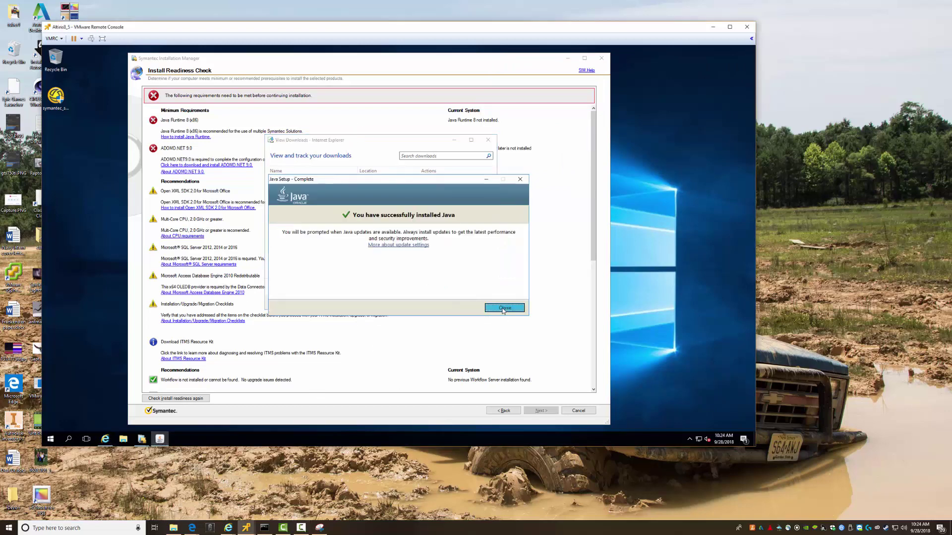
Close the completed Java Setup and drag the View Downloads window aside
{"action": "left_click", "coordinate": [504, 307]}
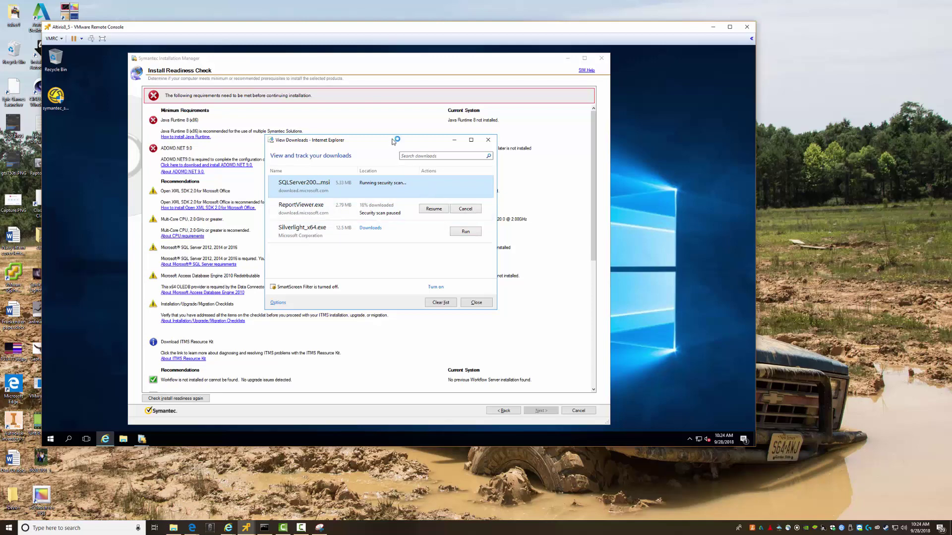
{"action": "left_click_drag", "start_coordinate": [394, 142], "coordinate": [575, 170]}
Run ADOMD.NET setup with the license terms accepted, through Registration and Install, then Finish
{"action": "left_click", "coordinate": [668, 169]}
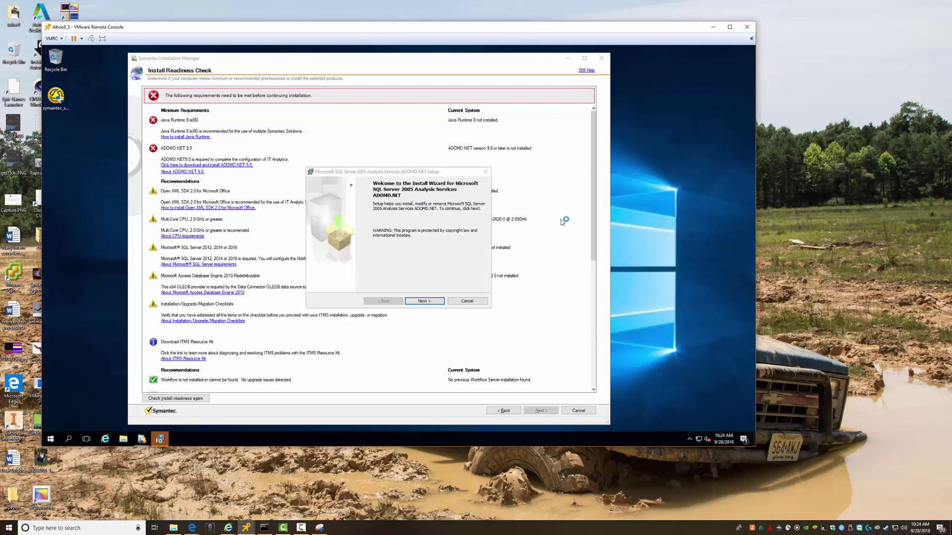
{"action": "left_click", "coordinate": [424, 301]}
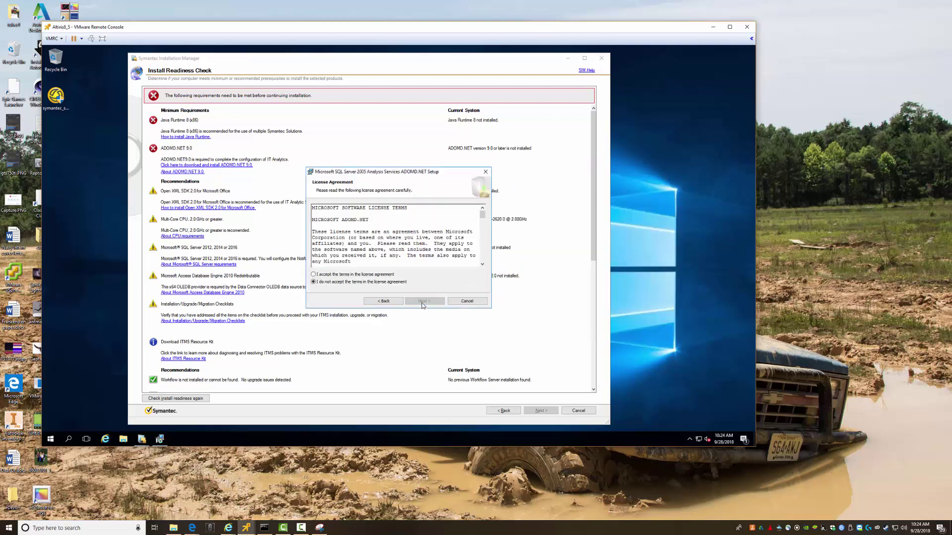
{"action": "left_click", "coordinate": [376, 275]}
{"action": "left_click", "coordinate": [423, 301]}
{"action": "left_click", "coordinate": [423, 300]}
{"action": "left_click", "coordinate": [424, 300]}
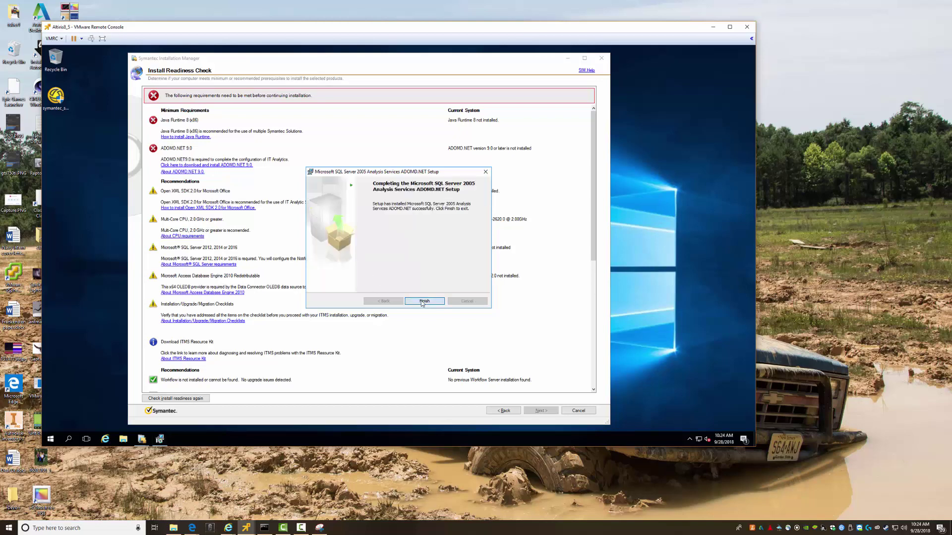
{"action": "left_click", "coordinate": [424, 301]}
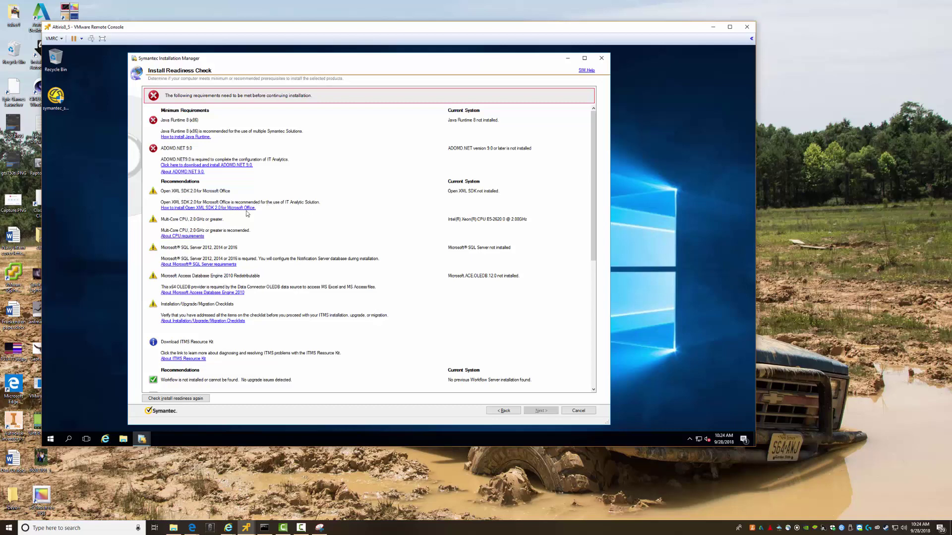
Follow the Open XML SDK 2.0 install instructions' download link and dismiss five blocked-content warnings
{"action": "left_click", "coordinate": [215, 208]}
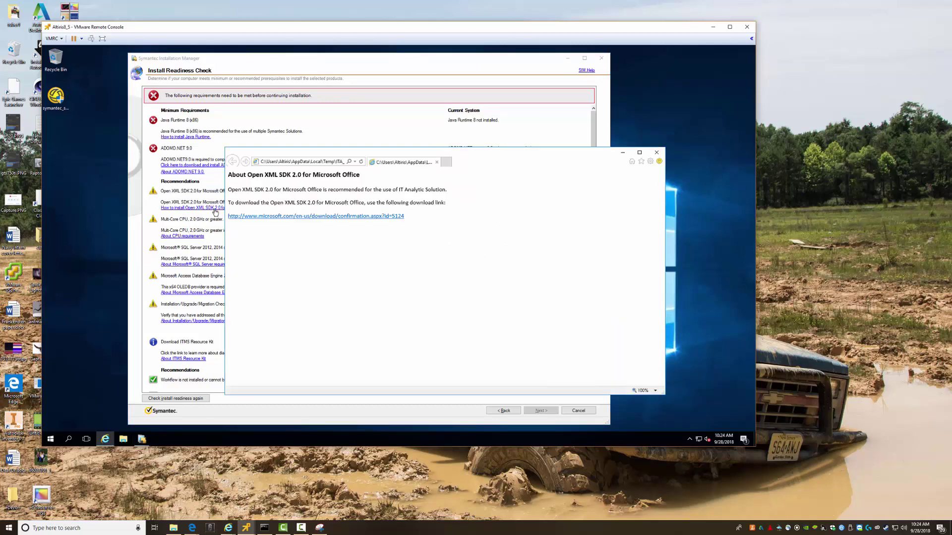
{"action": "left_click", "coordinate": [276, 221]}
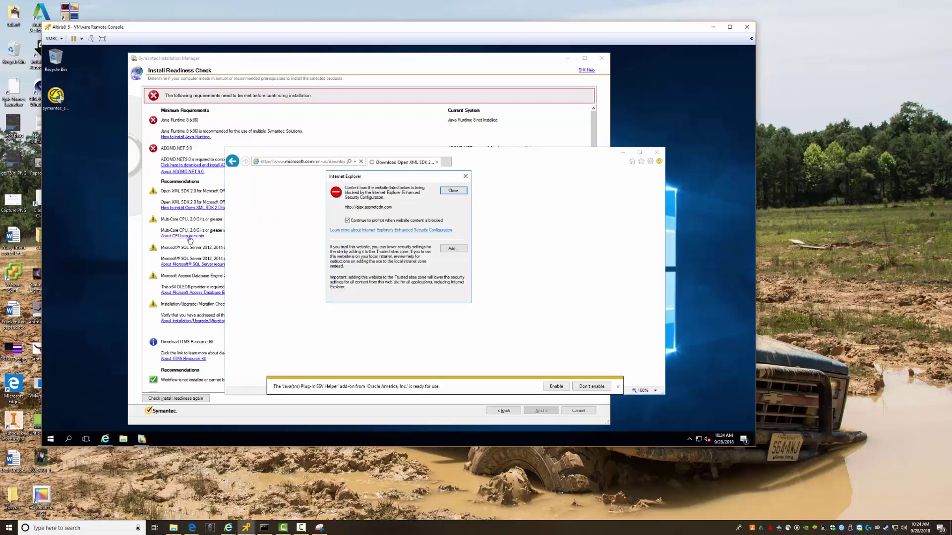
{"action": "left_click", "coordinate": [452, 191]}
{"action": "left_click", "coordinate": [452, 191]}
{"action": "left_click", "coordinate": [452, 191]}
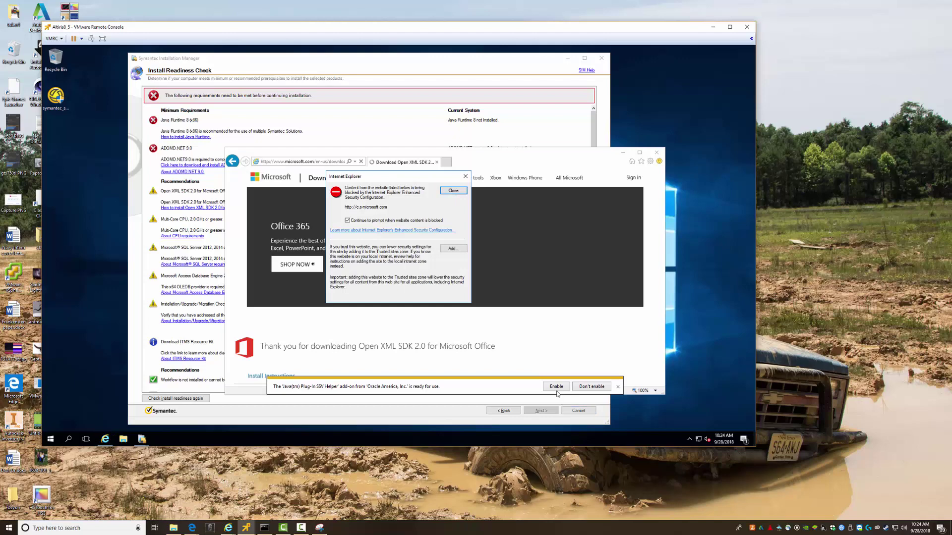
{"action": "left_click", "coordinate": [452, 191]}
{"action": "left_click", "coordinate": [452, 191]}
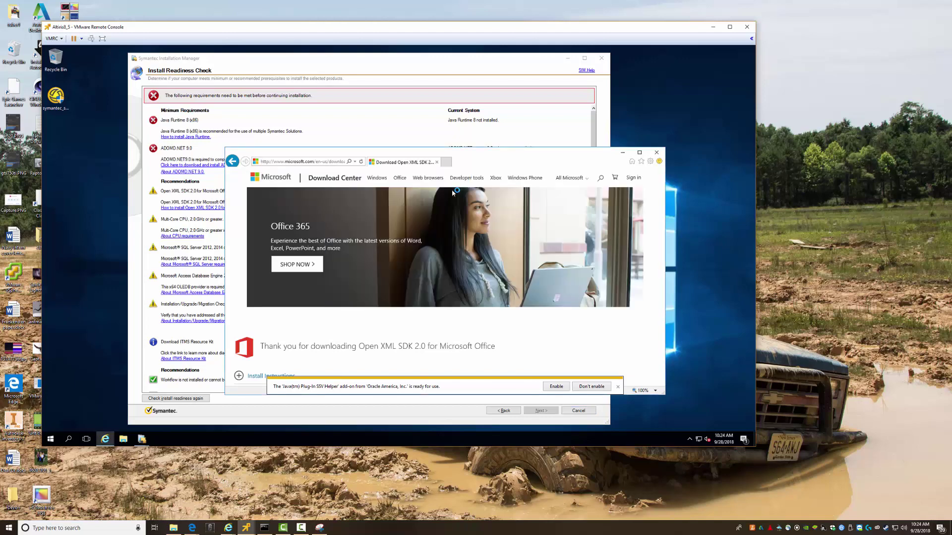
Dismiss the Java add-on notification and the login.microsoftonline.com blocked-content warning
{"action": "left_click", "coordinate": [556, 387]}
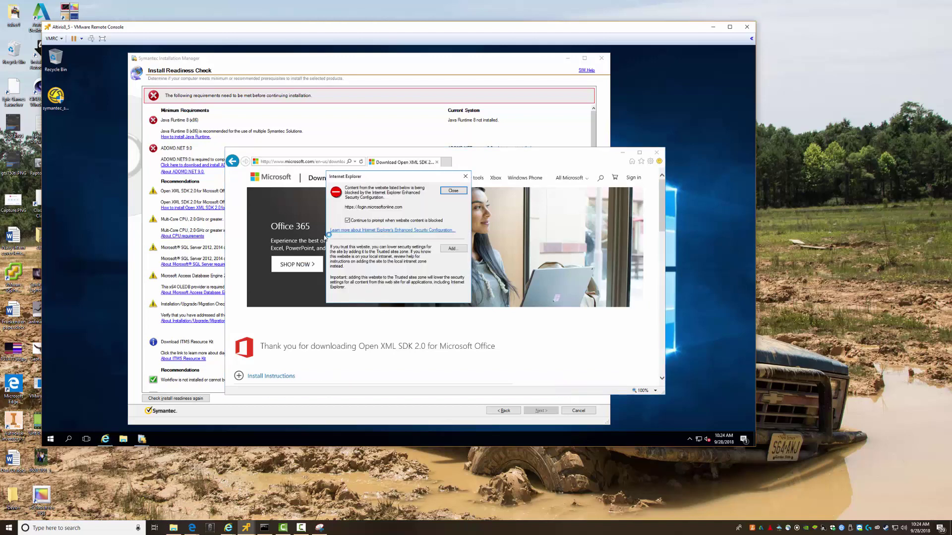
{"action": "left_click", "coordinate": [452, 190]}
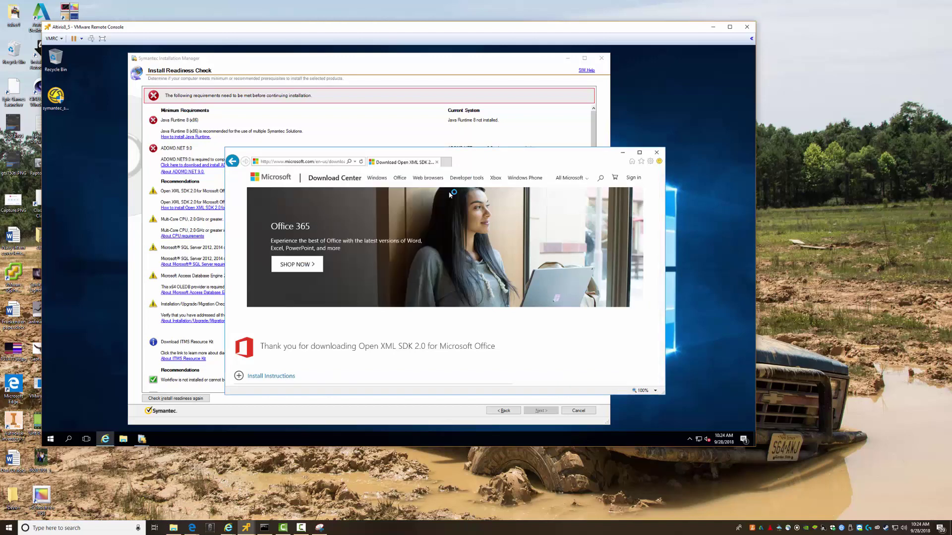
{"action": "scroll", "coordinate": [450, 195], "scroll_direction": "down", "scroll_amount": 3}
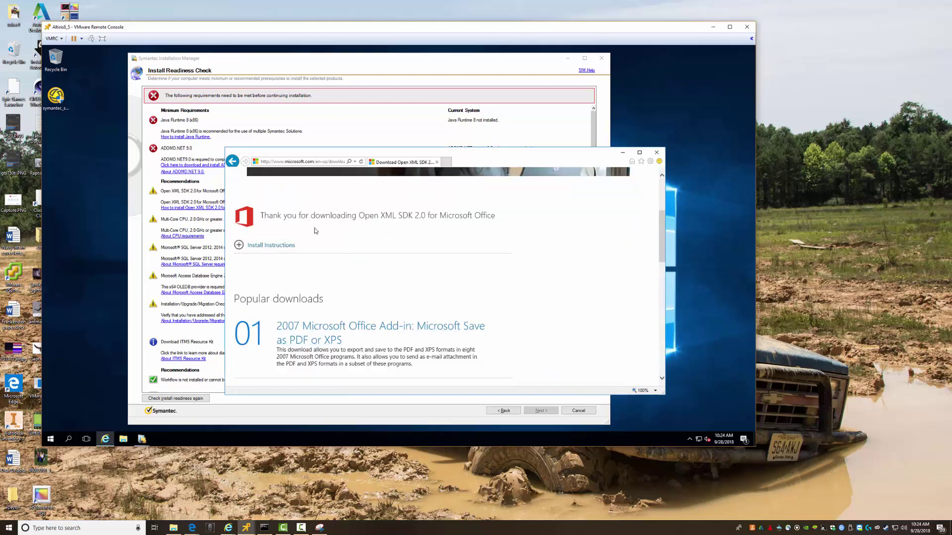
{"action": "scroll", "coordinate": [322, 232], "scroll_direction": "up", "scroll_amount": 3}
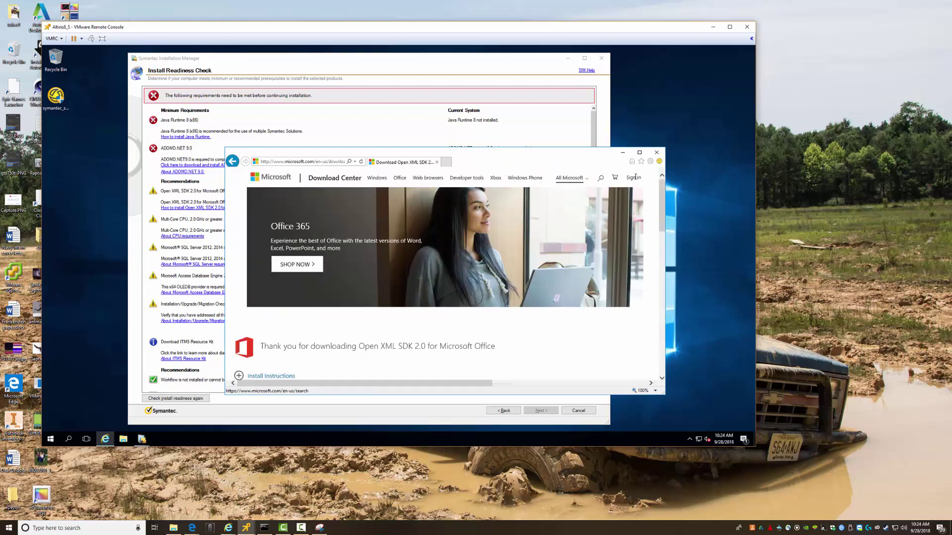
{"action": "left_click", "coordinate": [650, 162]}
Add *.microsoft.com to the Trusted sites zone in Internet Options, then go back to the About page
{"action": "left_click", "coordinate": [567, 251]}
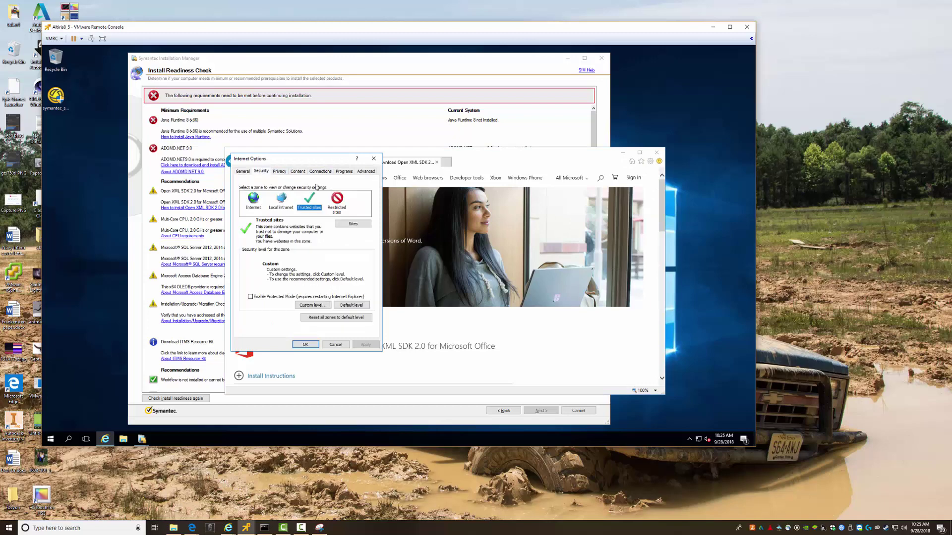
{"action": "left_click", "coordinate": [261, 171]}
{"action": "left_click", "coordinate": [308, 202]}
{"action": "left_click", "coordinate": [352, 224]}
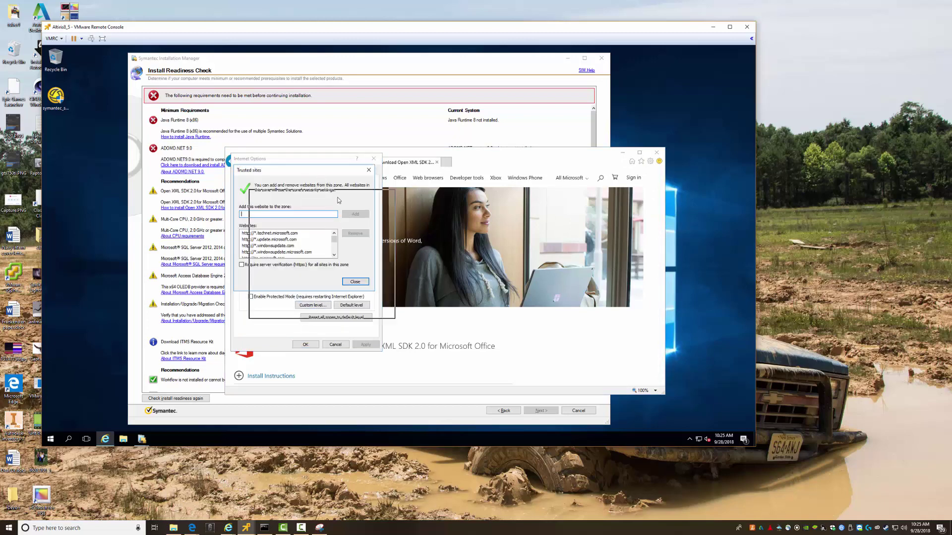
{"action": "left_click_drag", "start_coordinate": [320, 172], "coordinate": [340, 199]}
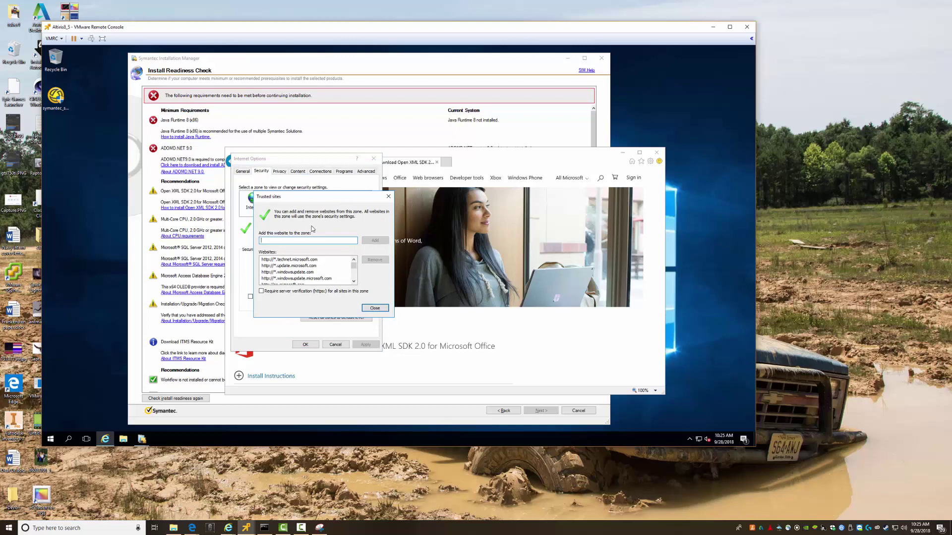
{"action": "type", "text": "*.microsoft.com"}
{"action": "left_click", "coordinate": [375, 240]}
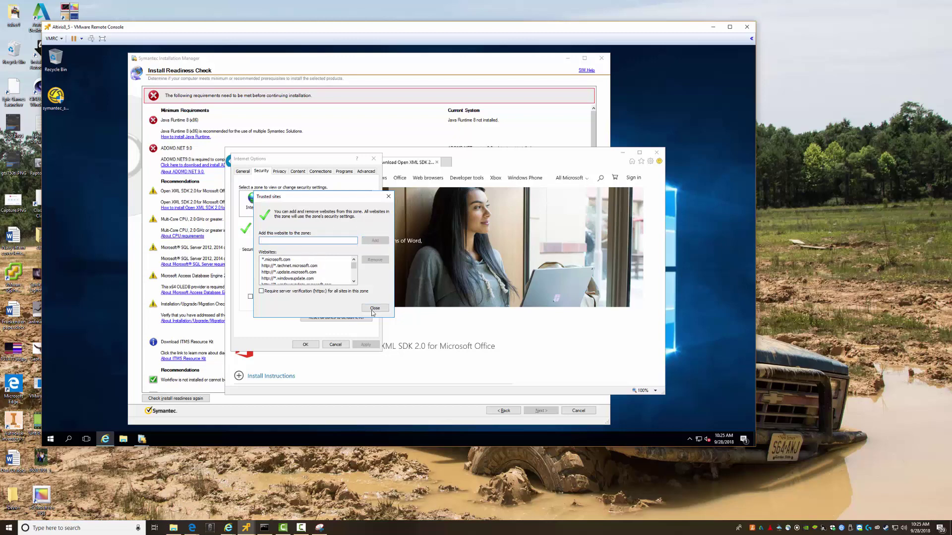
{"action": "left_click", "coordinate": [373, 308]}
{"action": "left_click", "coordinate": [306, 344]}
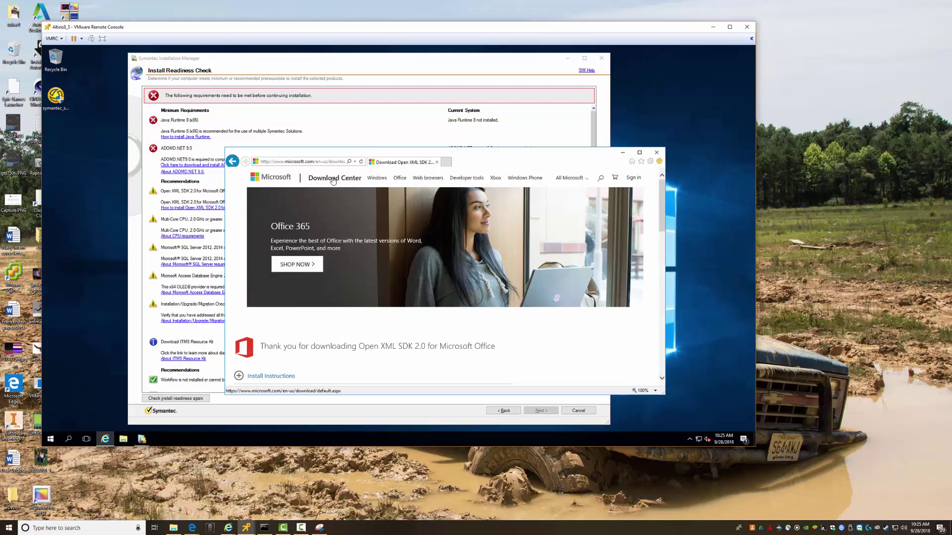
{"action": "left_click", "coordinate": [232, 162]}
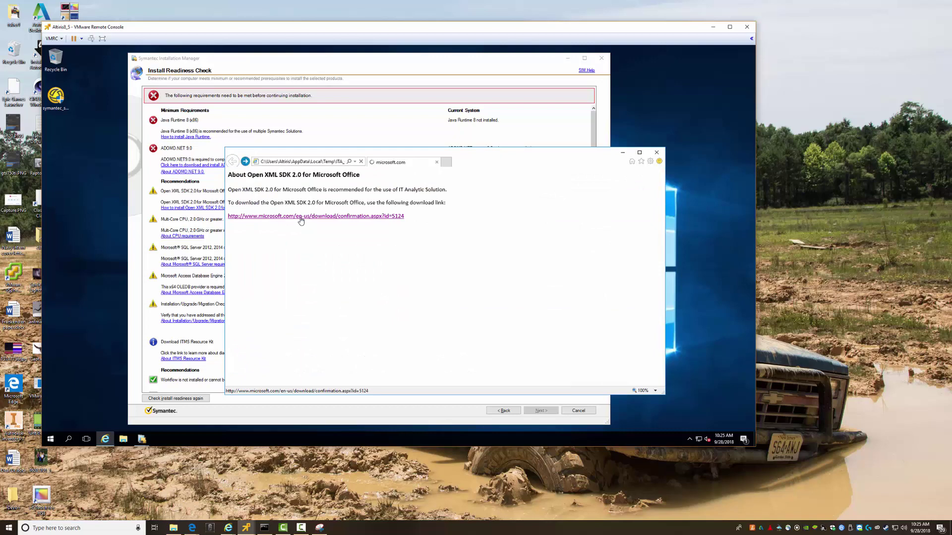
Follow the Open XML SDK 2.0 download link and dismiss its nine blocked-content warnings
{"action": "left_click", "coordinate": [301, 217]}
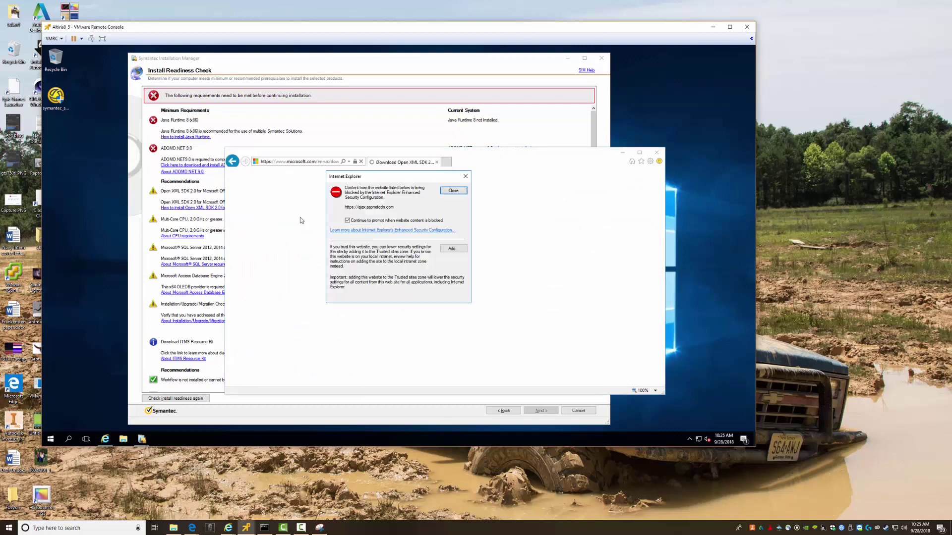
{"action": "left_click", "coordinate": [451, 193]}
{"action": "left_click", "coordinate": [451, 193]}
{"action": "left_click", "coordinate": [453, 192]}
{"action": "left_click", "coordinate": [452, 193]}
{"action": "left_click", "coordinate": [452, 193]}
{"action": "left_click", "coordinate": [452, 193]}
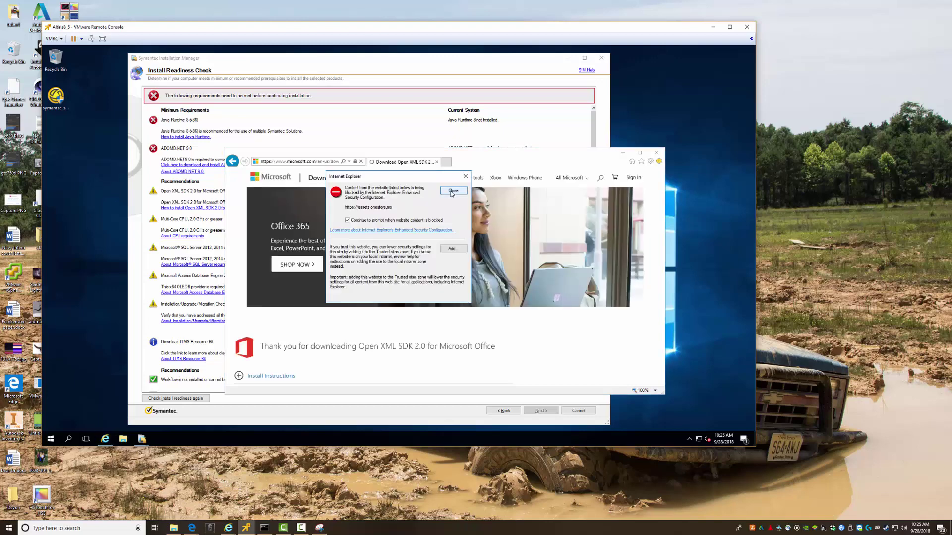
{"action": "left_click", "coordinate": [452, 193]}
{"action": "left_click", "coordinate": [453, 192]}
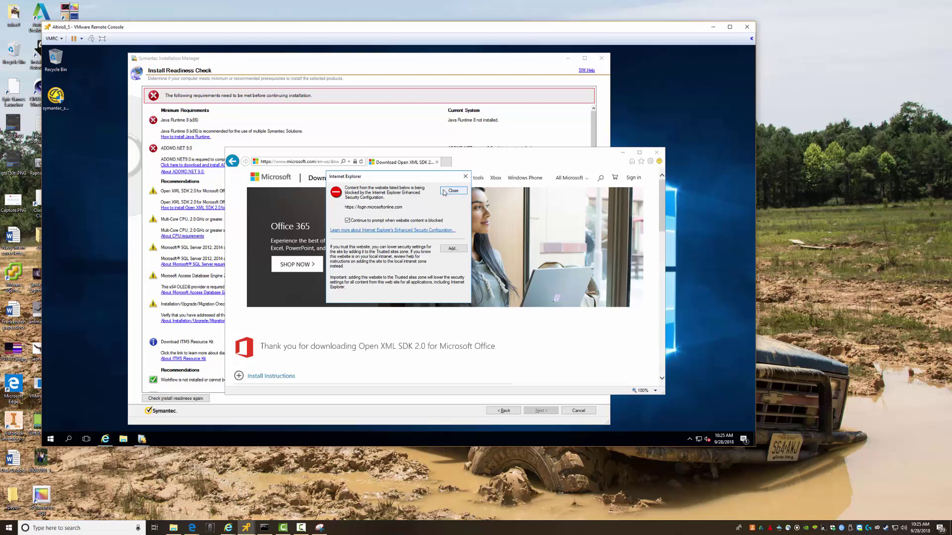
{"action": "left_click", "coordinate": [451, 191]}
{"action": "scroll", "coordinate": [421, 212], "scroll_direction": "down", "scroll_amount": 6}
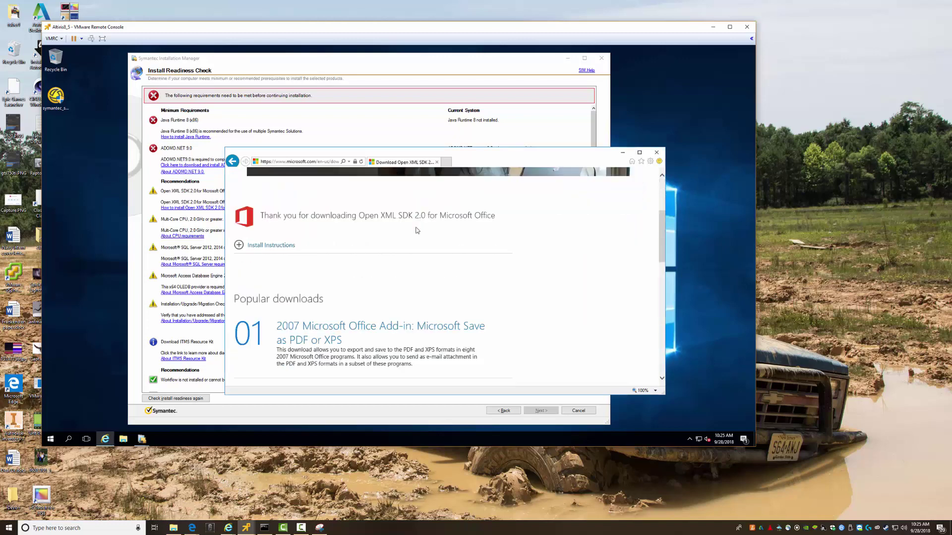
{"action": "scroll", "coordinate": [416, 235], "scroll_direction": "up", "scroll_amount": 8}
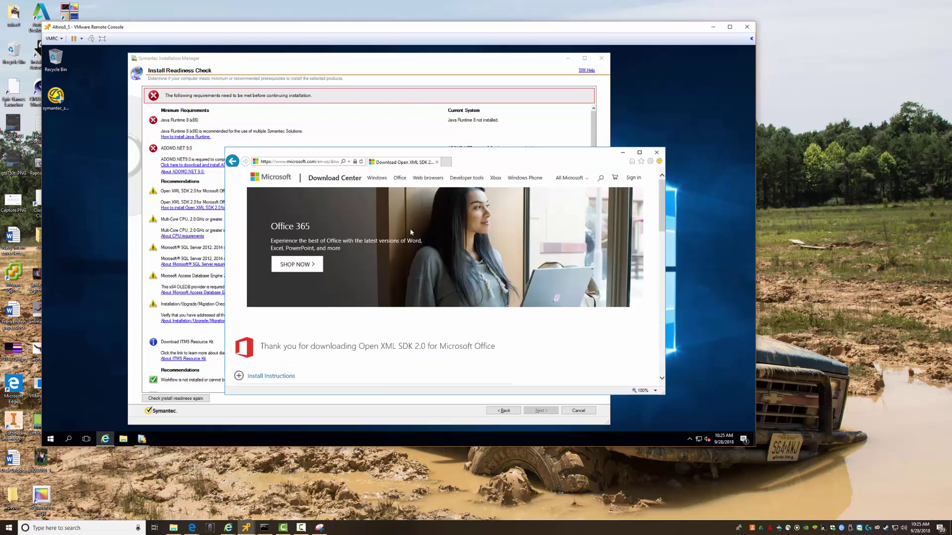
Go back and retry the download link, dismissing the ajax.aspnetcdn.com, akamaized.net and mem.gfx.ms warnings
{"action": "left_click", "coordinate": [232, 161]}
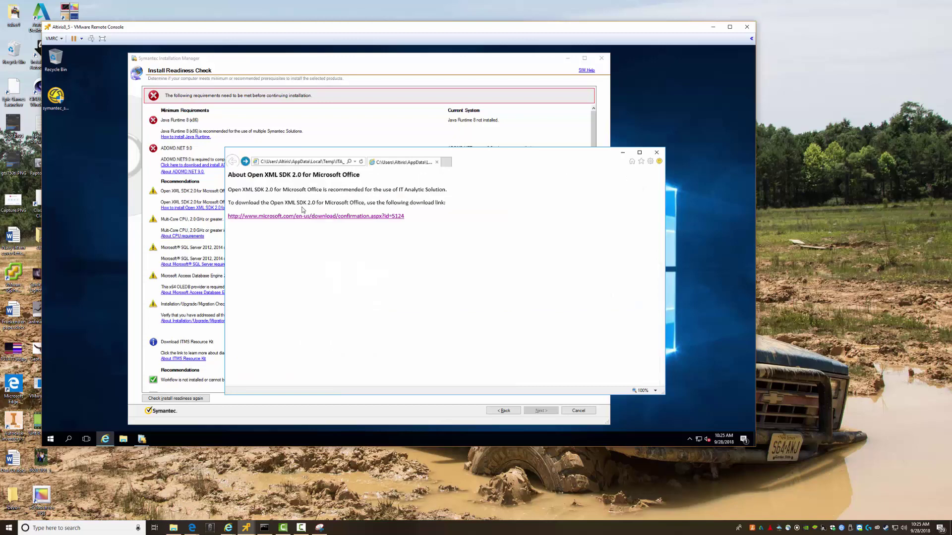
{"action": "left_click", "coordinate": [314, 218]}
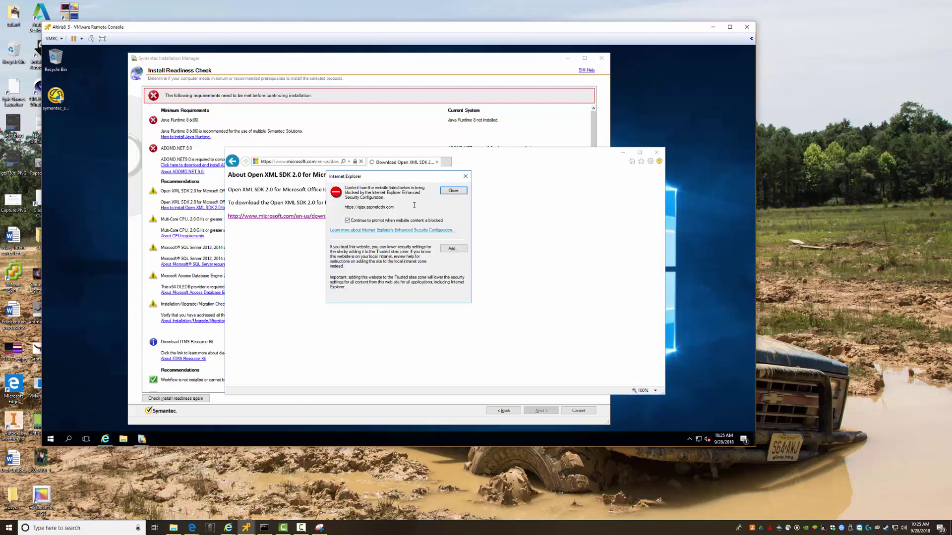
{"action": "left_click", "coordinate": [453, 192]}
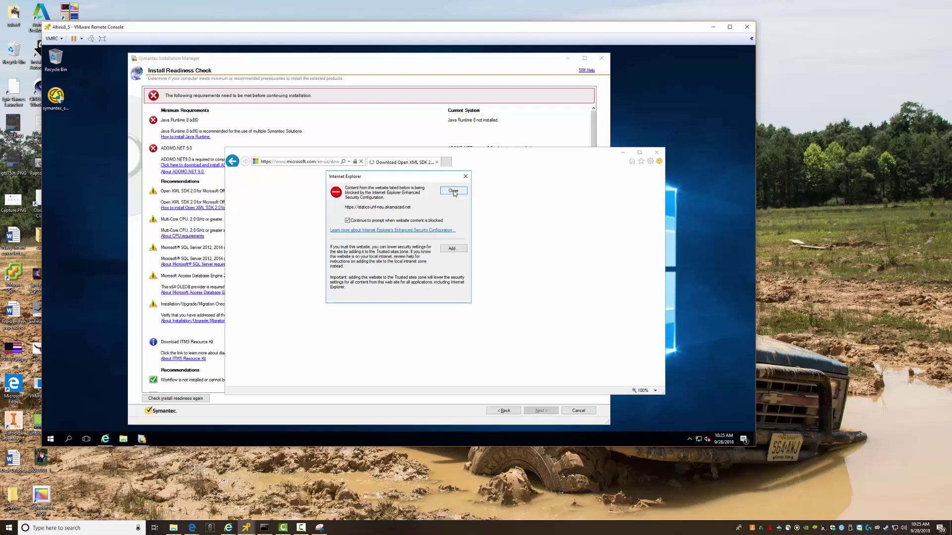
{"action": "left_click", "coordinate": [454, 193]}
{"action": "left_click", "coordinate": [454, 193]}
Add c.s-microsoft.com to trusted sites and dismiss the remaining warnings, including login.microsoftonline.com
{"action": "left_click", "coordinate": [452, 249]}
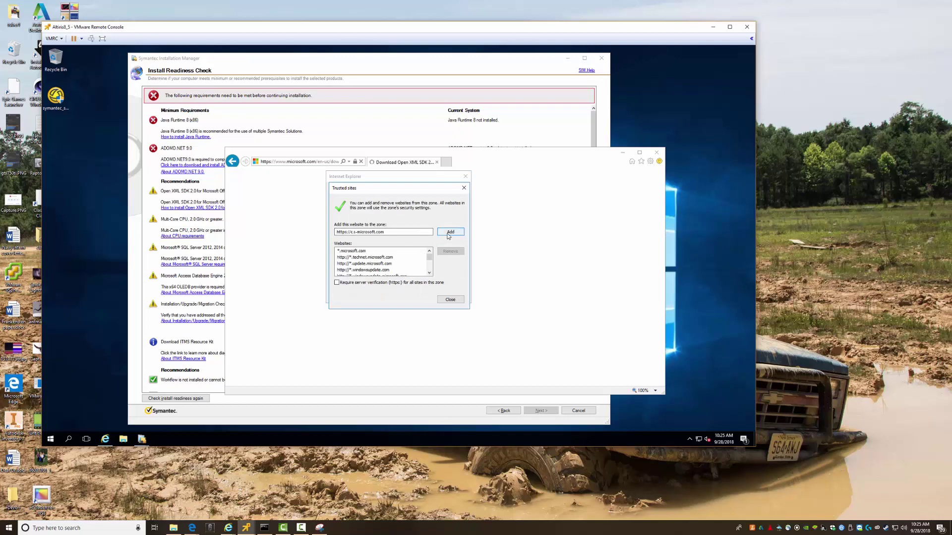
{"action": "left_click", "coordinate": [450, 232]}
{"action": "left_click", "coordinate": [450, 300]}
{"action": "left_click", "coordinate": [452, 194]}
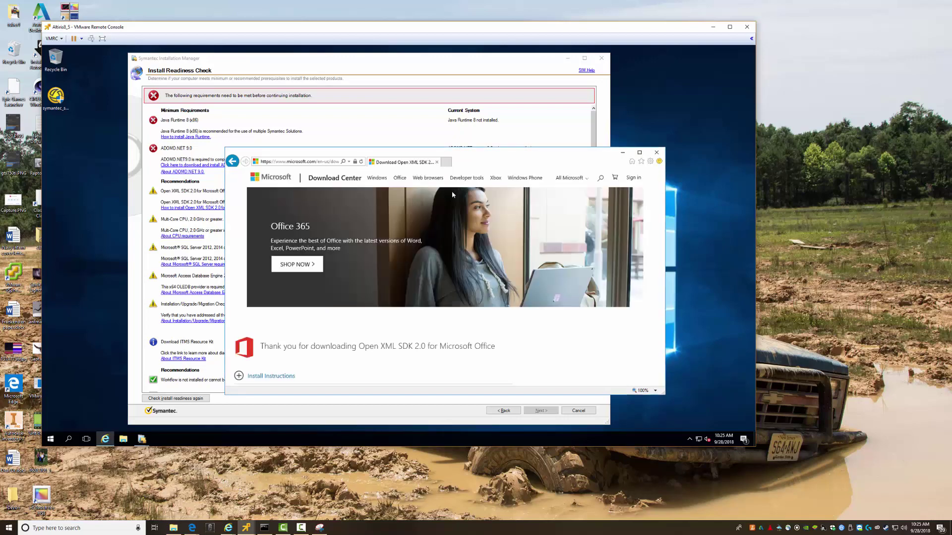
{"action": "left_click", "coordinate": [453, 192]}
{"action": "scroll", "coordinate": [399, 315], "scroll_direction": "down", "scroll_amount": 3}
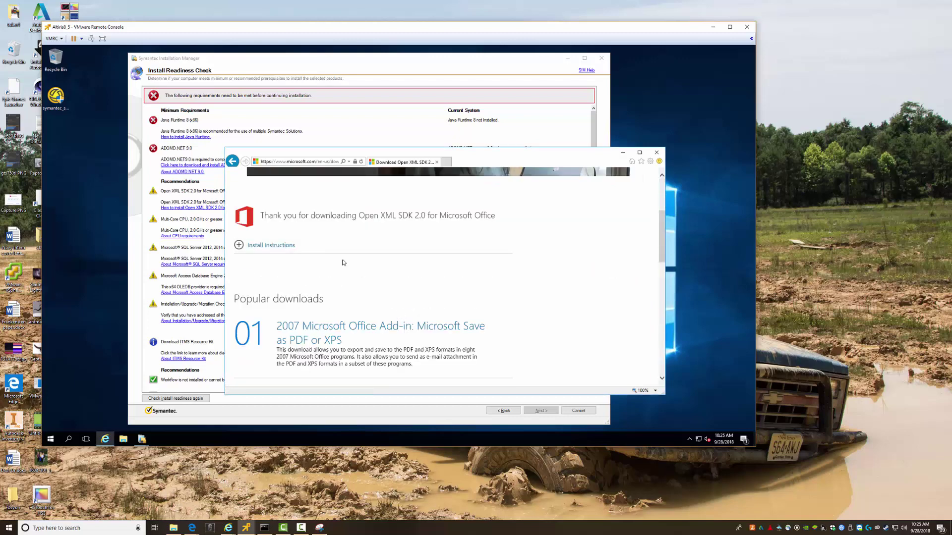
Open the Open XML SDK install instructions twice, dismissing the blocked-content warnings each time
{"action": "left_click", "coordinate": [273, 246]}
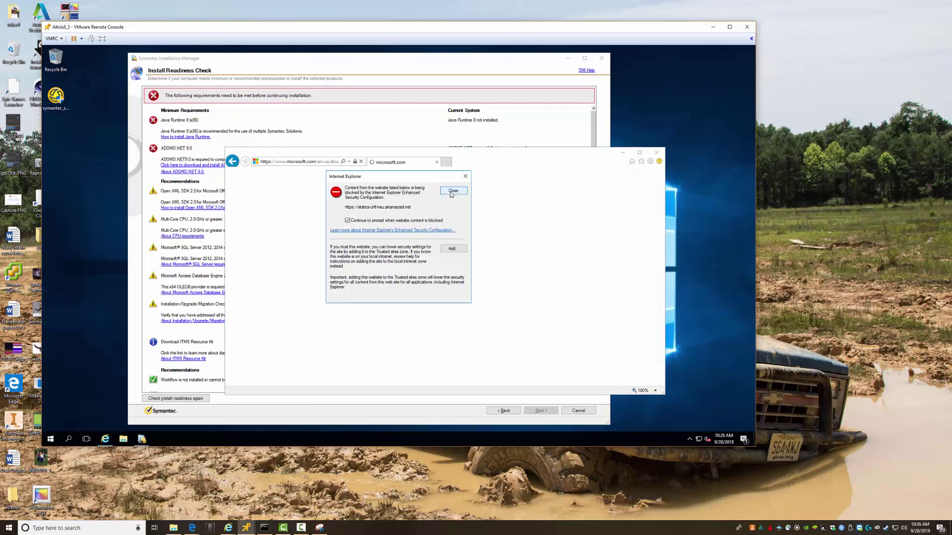
{"action": "left_click", "coordinate": [452, 191]}
{"action": "left_click", "coordinate": [453, 191]}
{"action": "left_click", "coordinate": [453, 191]}
{"action": "left_click", "coordinate": [450, 191]}
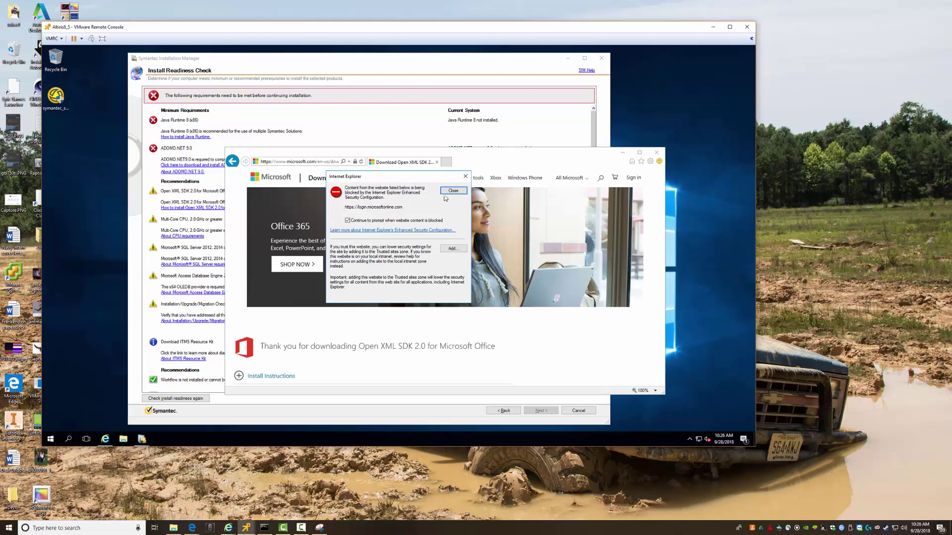
{"action": "left_click", "coordinate": [450, 191]}
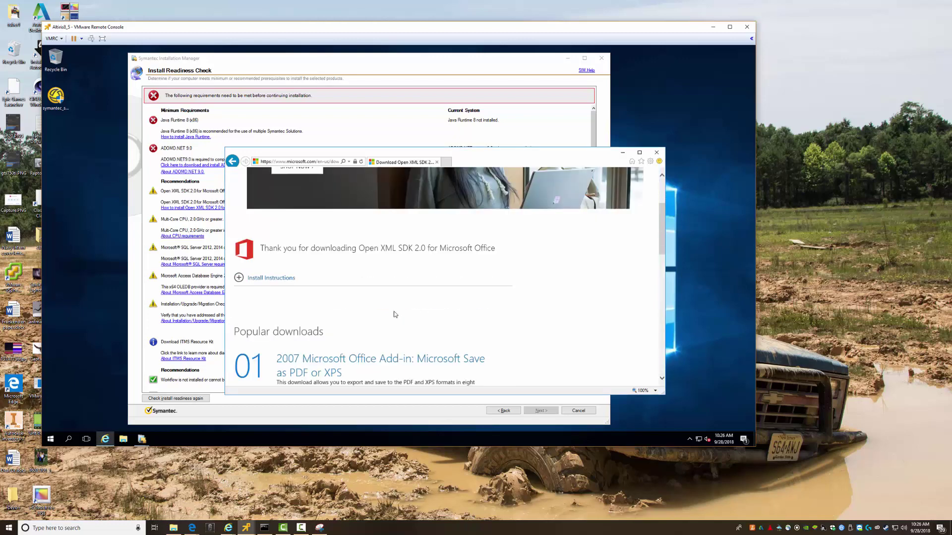
{"action": "left_click", "coordinate": [247, 281]}
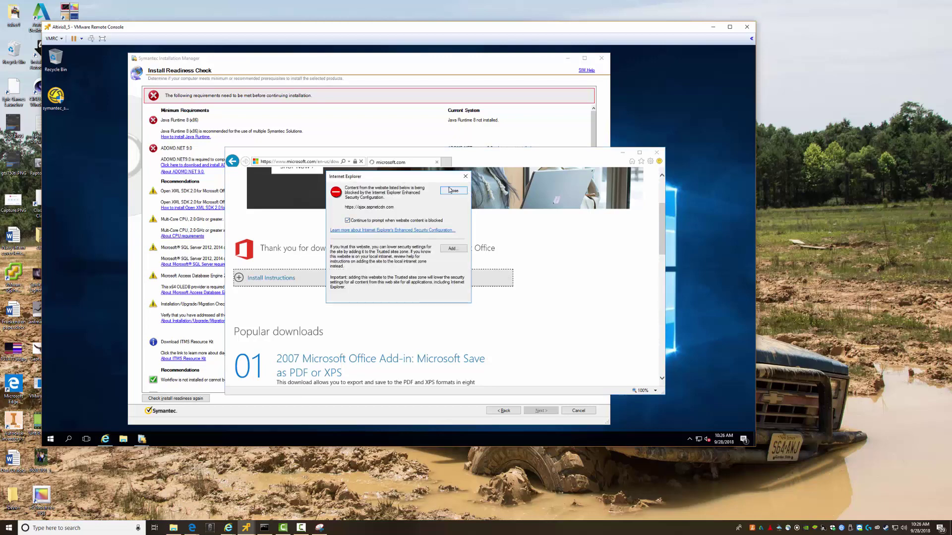
{"action": "left_click", "coordinate": [450, 191]}
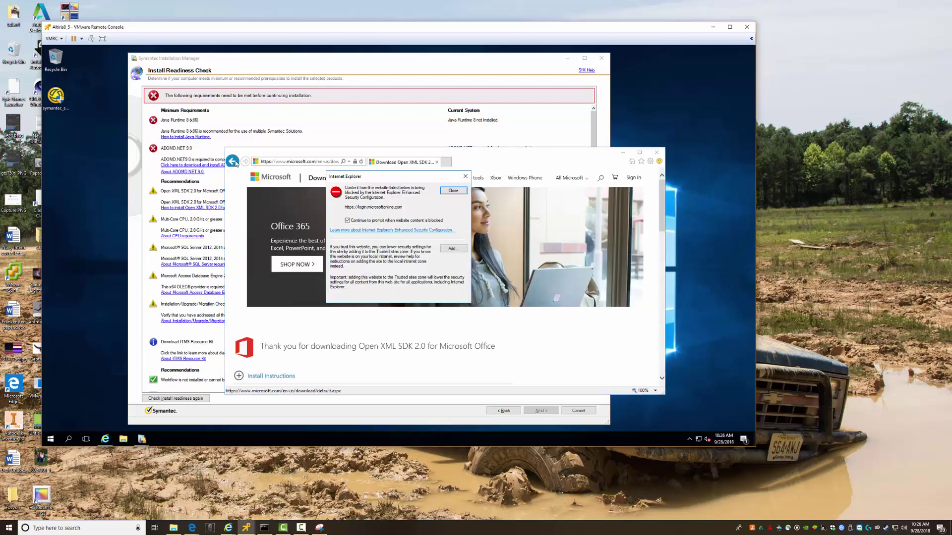
{"action": "left_click", "coordinate": [457, 190]}
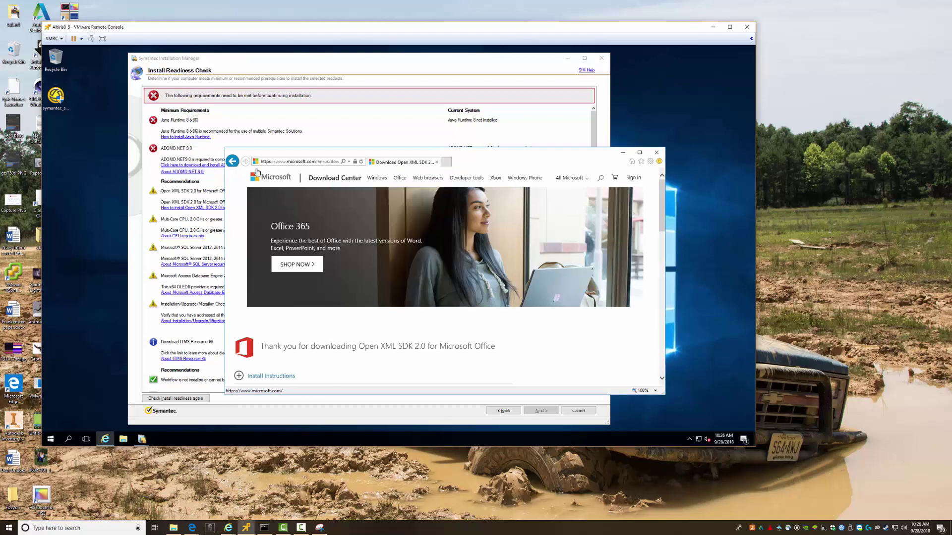
Navigate back to the About Open XML SDK 2.0 page and move the browser window up
{"action": "left_click", "coordinate": [232, 161]}
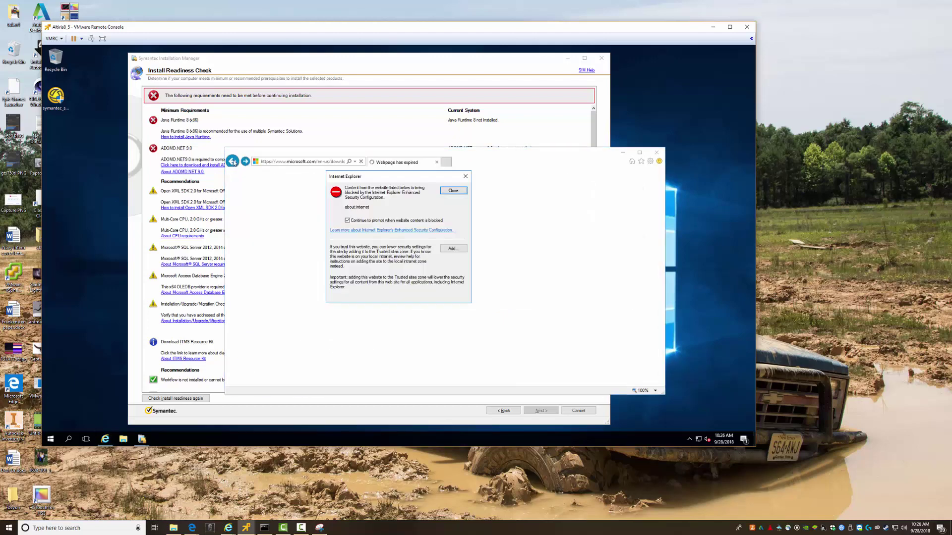
{"action": "left_click", "coordinate": [232, 161]}
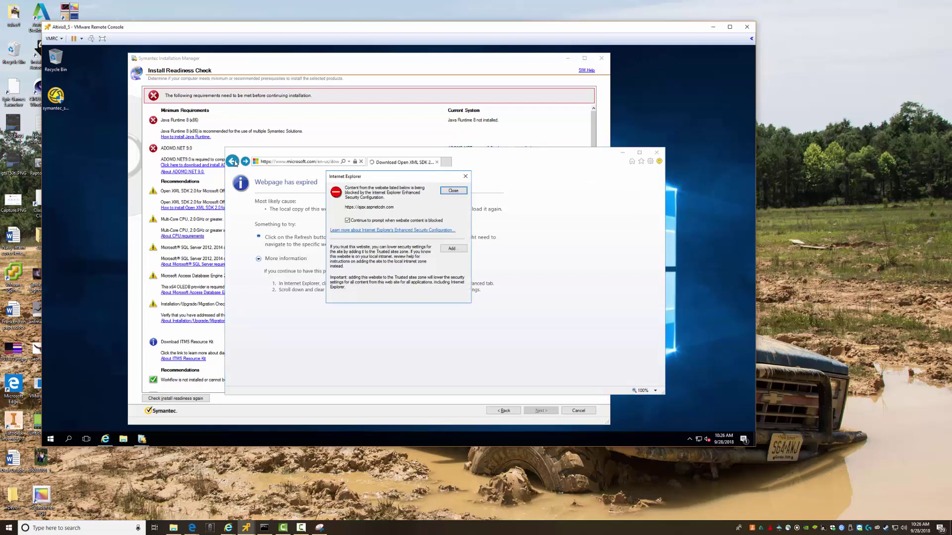
{"action": "key", "text": "Escape"}
{"action": "left_click", "coordinate": [235, 163]}
{"action": "left_click_drag", "start_coordinate": [308, 154], "coordinate": [272, 174]}
{"action": "left_click_drag", "start_coordinate": [336, 173], "coordinate": [317, 57]}
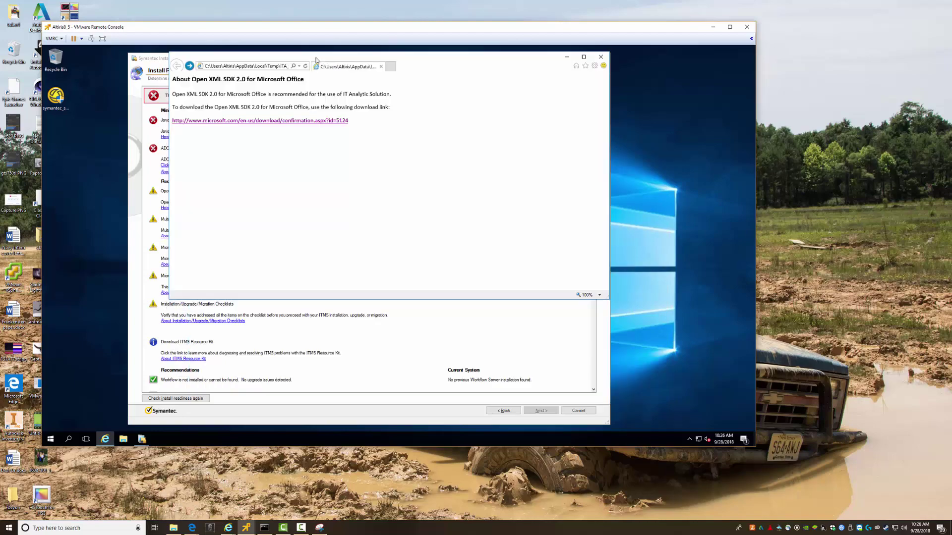
In the Oracle IE window, load microsoft.com/en-us/download/confirmation.aspx?id=5124 for Open XML SDK 2.0
{"action": "left_click", "coordinate": [228, 527]}
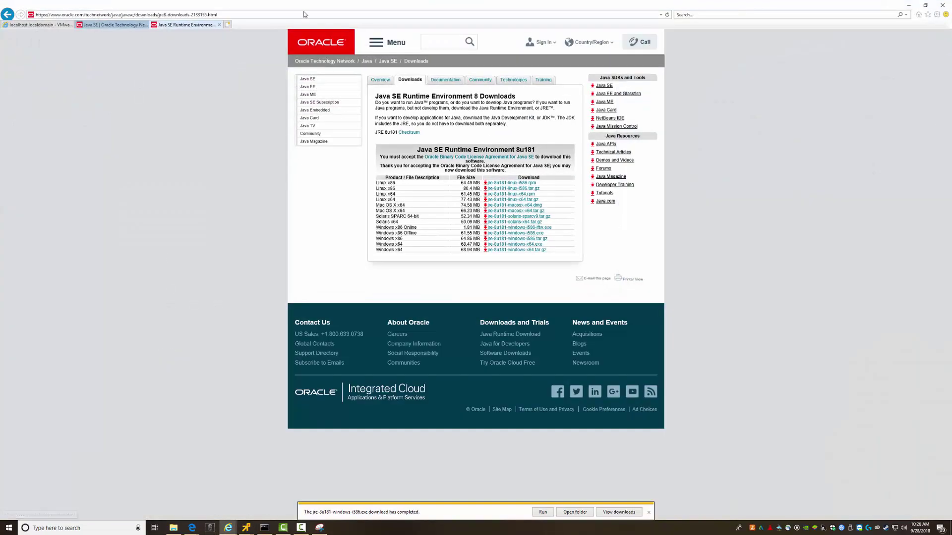
{"action": "left_click", "coordinate": [277, 497]}
{"action": "left_click_drag", "start_coordinate": [331, 123], "coordinate": [365, 139]}
{"action": "left_click", "coordinate": [338, 146]}
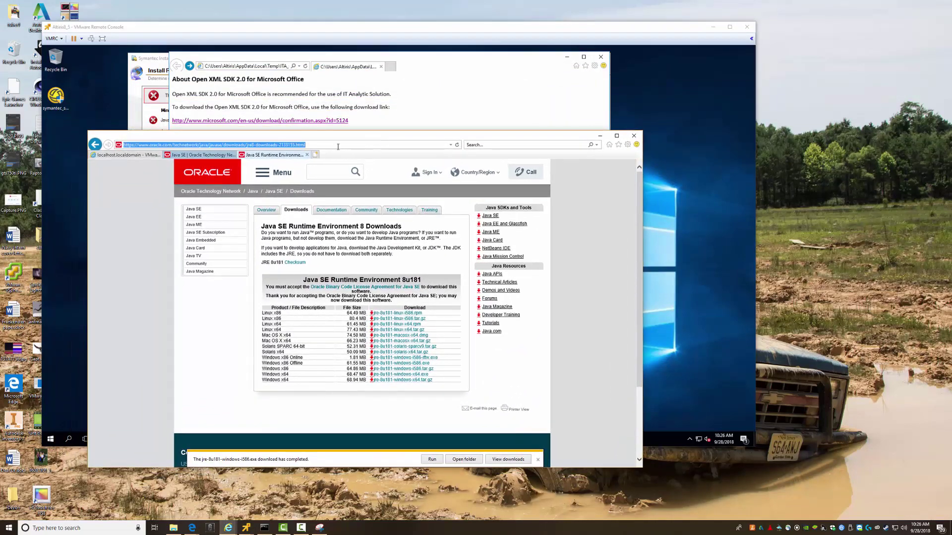
{"action": "type", "text": "microsoft.com/"}
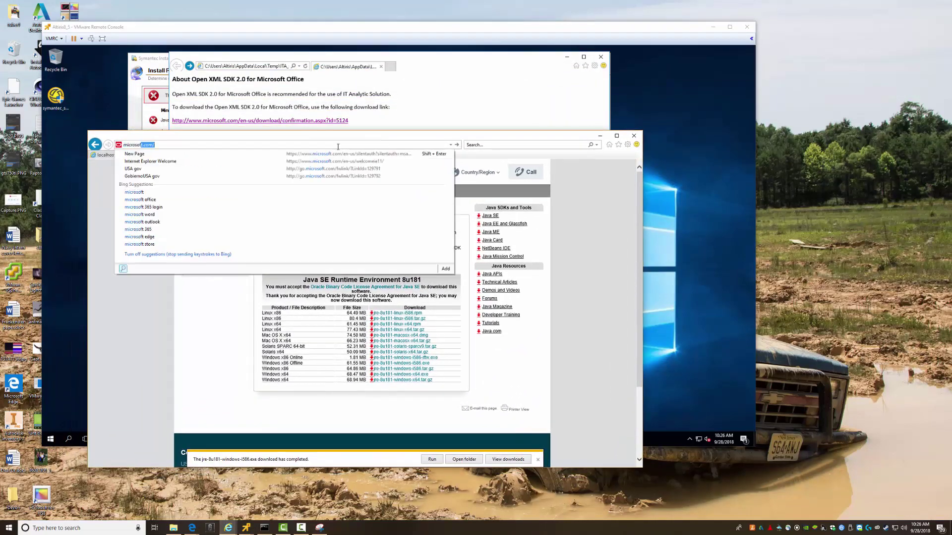
{"action": "key", "text": "End"}
{"action": "type", "text": "en-us/"}
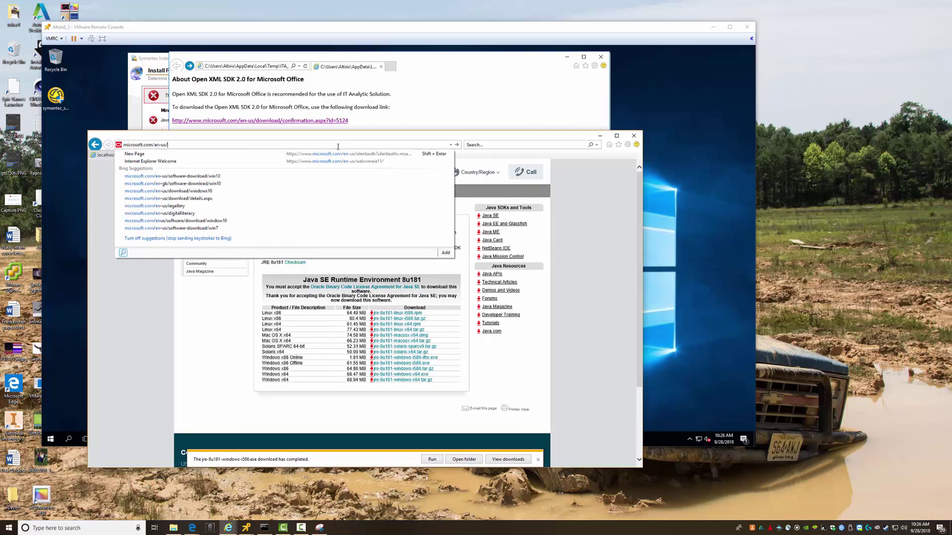
{"action": "type", "text": "dow"}
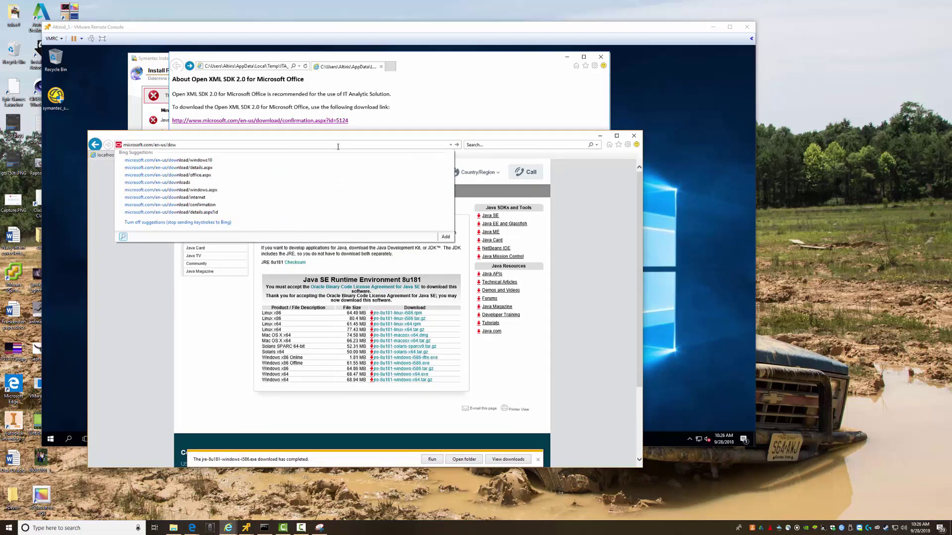
{"action": "key", "text": "Down"}
{"action": "key", "text": "Down"}
{"action": "key", "text": "Down"}
{"action": "key", "text": "Down"}
{"action": "key", "text": "Down"}
{"action": "key", "text": "Down"}
{"action": "key", "text": "Down"}
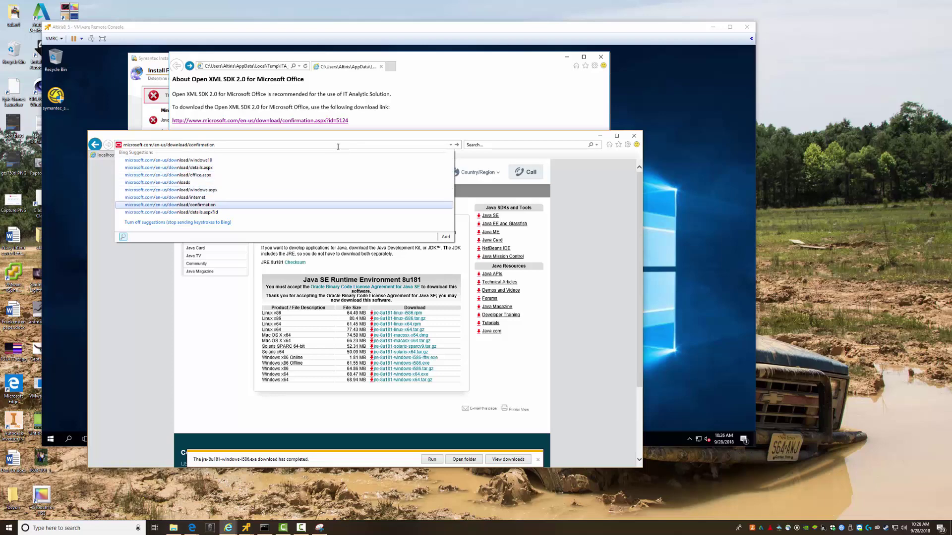
{"action": "type", "text": ".aspx?id="}
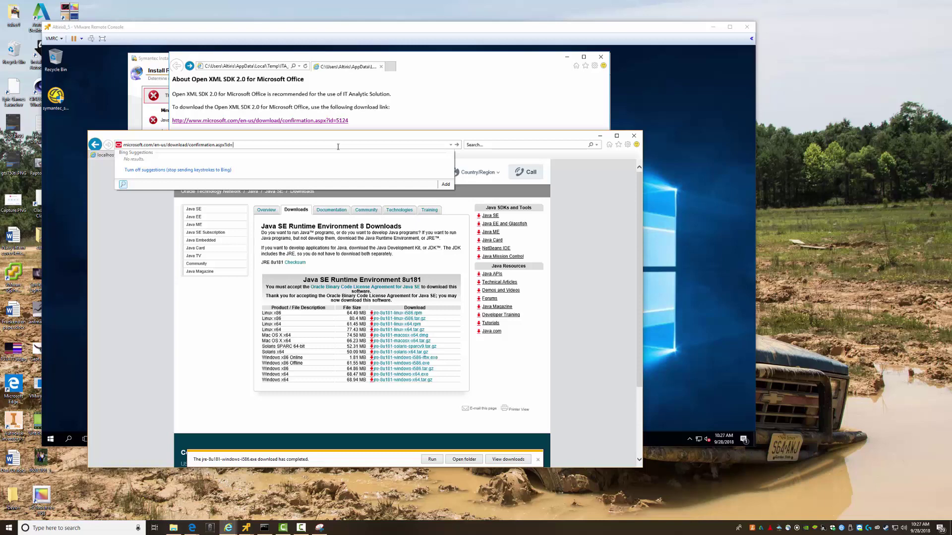
{"action": "type", "text": "5124"}
{"action": "key", "text": "Return"}
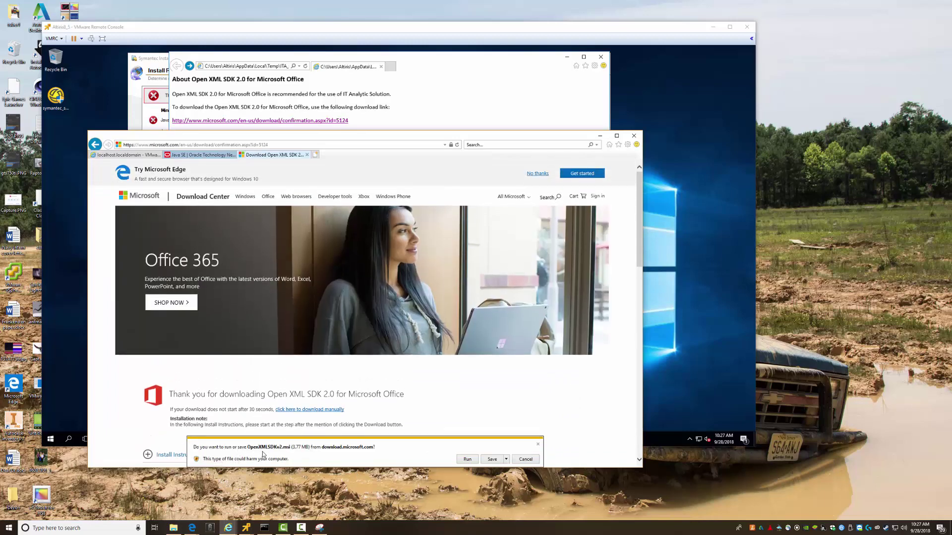
Save OpenXMLSDKv2.msi into the network Software folder and close the download window
{"action": "left_click", "coordinate": [506, 462]}
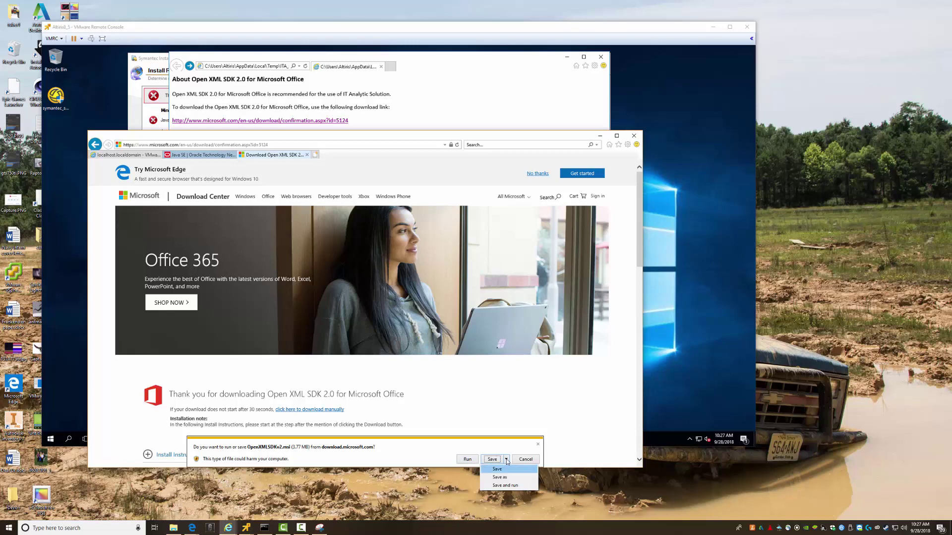
{"action": "left_click", "coordinate": [503, 473]}
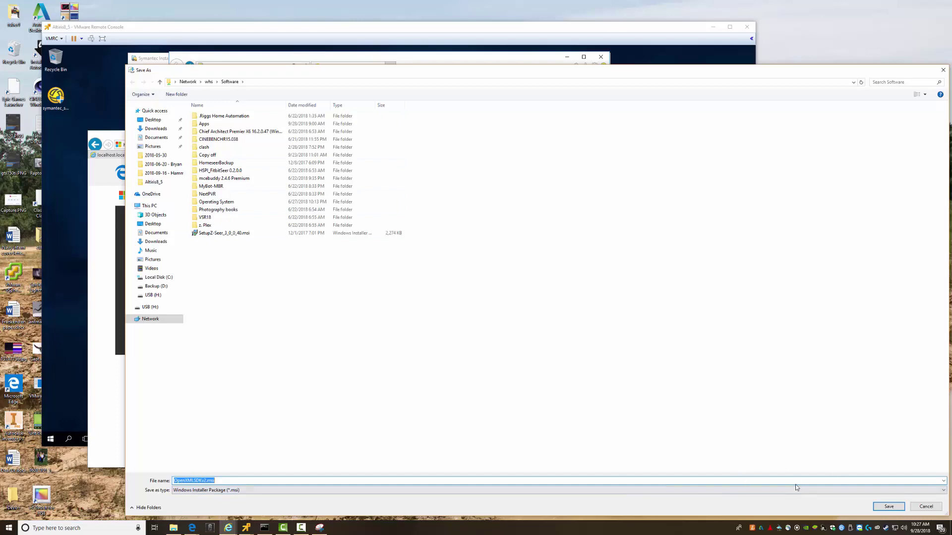
{"action": "left_click", "coordinate": [889, 506]}
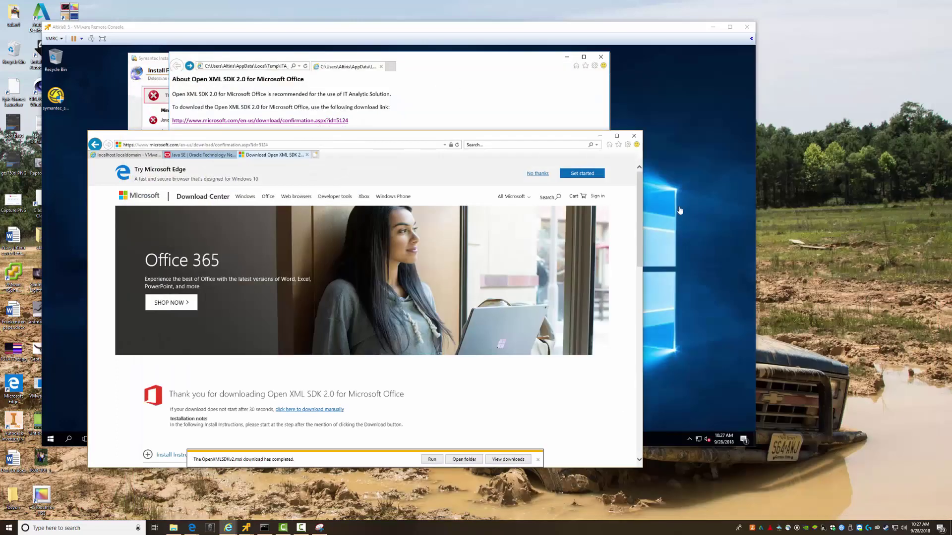
{"action": "left_click", "coordinate": [538, 460]}
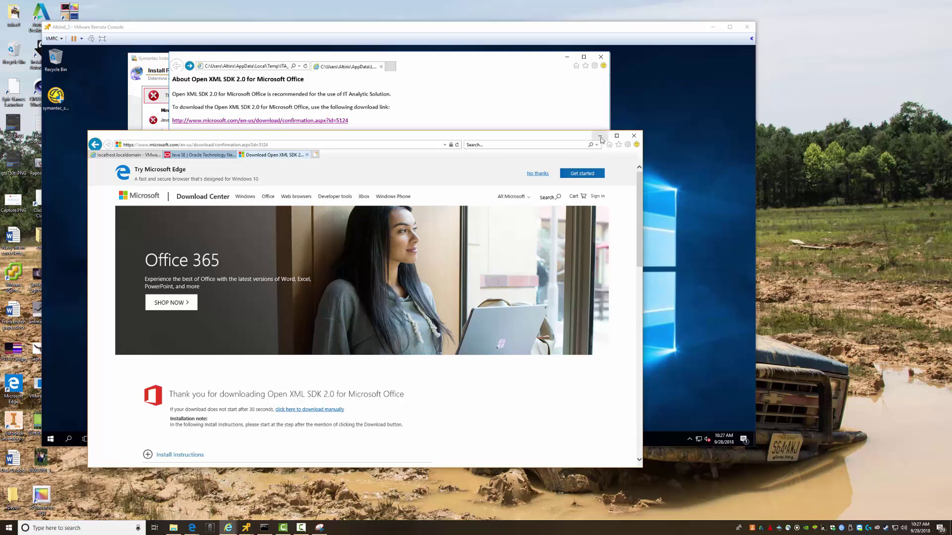
{"action": "left_click", "coordinate": [600, 135]}
Close the About Open XML SDK 2.0 window and browse the 10.66.1.230 Software share
{"action": "left_click", "coordinate": [601, 59]}
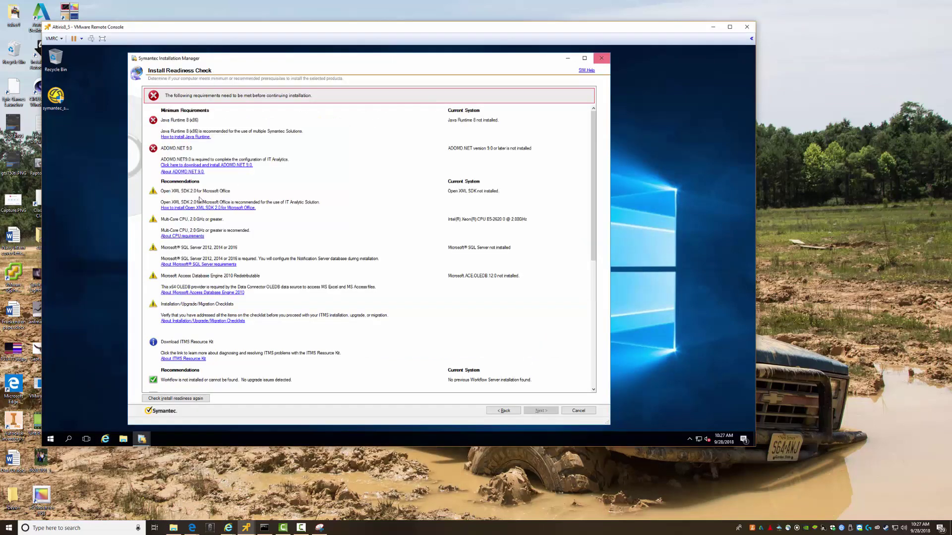
{"action": "key", "text": "super+r"}
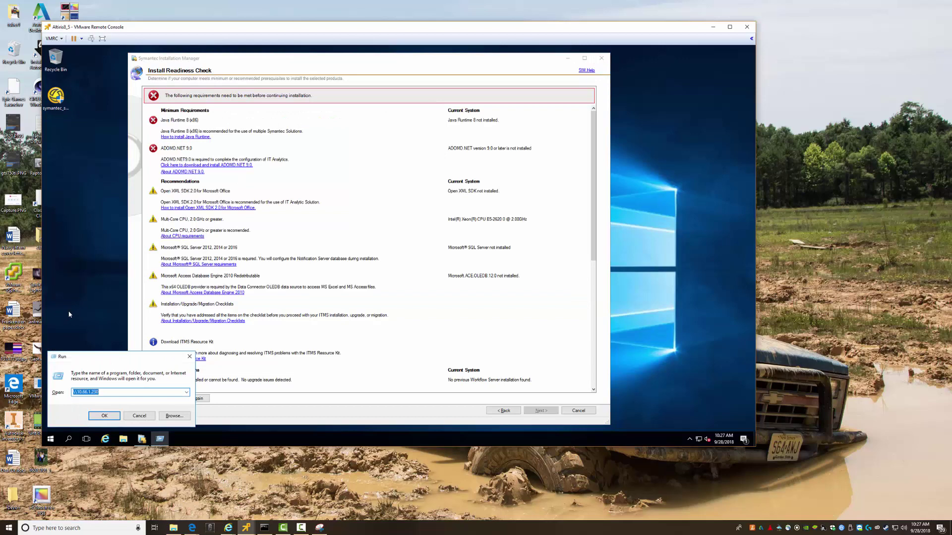
{"action": "key", "text": "Return"}
{"action": "key", "text": "Down"}
{"action": "key", "text": "Down"}
{"action": "key", "text": "Down"}
{"action": "key", "text": "Down"}
{"action": "key", "text": "Return"}
{"action": "key", "text": "Down"}
{"action": "key", "text": "Down"}
{"action": "key", "text": "Down"}
{"action": "key", "text": "Down"}
{"action": "key", "text": "Down"}
{"action": "key", "text": "Down"}
{"action": "key", "text": "Down"}
{"action": "key", "text": "Down"}
{"action": "key", "text": "Down"}
{"action": "key", "text": "Down"}
{"action": "key", "text": "Down"}
{"action": "key", "text": "Down"}
{"action": "key", "text": "Down"}
{"action": "key", "text": "Down"}
{"action": "key", "text": "Down"}
{"action": "key", "text": "Down"}
{"action": "key", "text": "Down"}
{"action": "key", "text": "Down"}
{"action": "key", "text": "Down"}
{"action": "key", "text": "Down"}
{"action": "key", "text": "Down"}
{"action": "key", "text": "Down"}
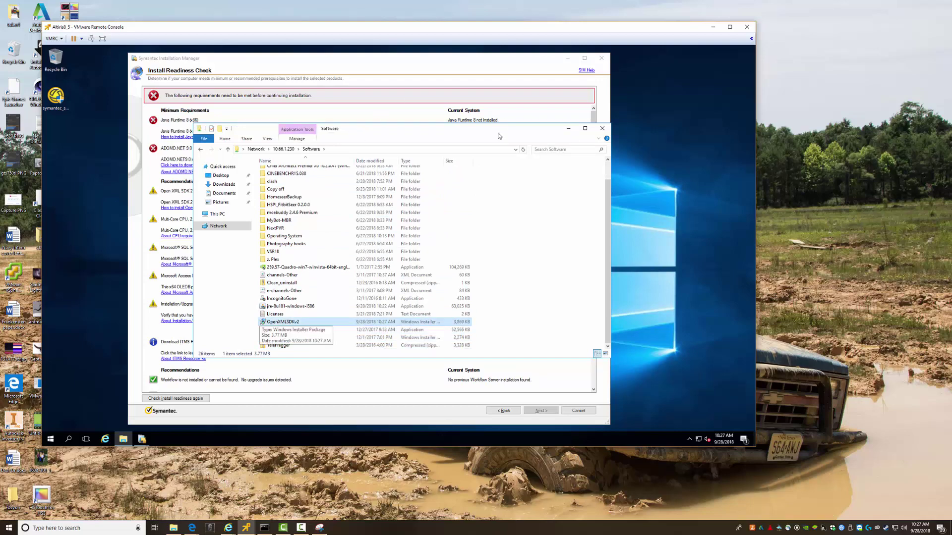
{"action": "left_click", "coordinate": [603, 130]}
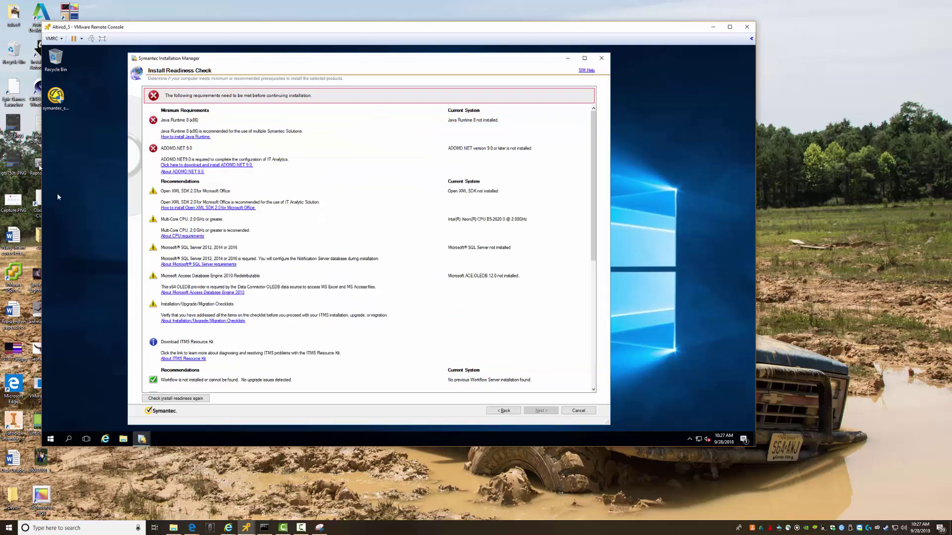
Install Open XML SDK 2.0 from Downloads, accepting the license and default folder
{"action": "left_click", "coordinate": [124, 438]}
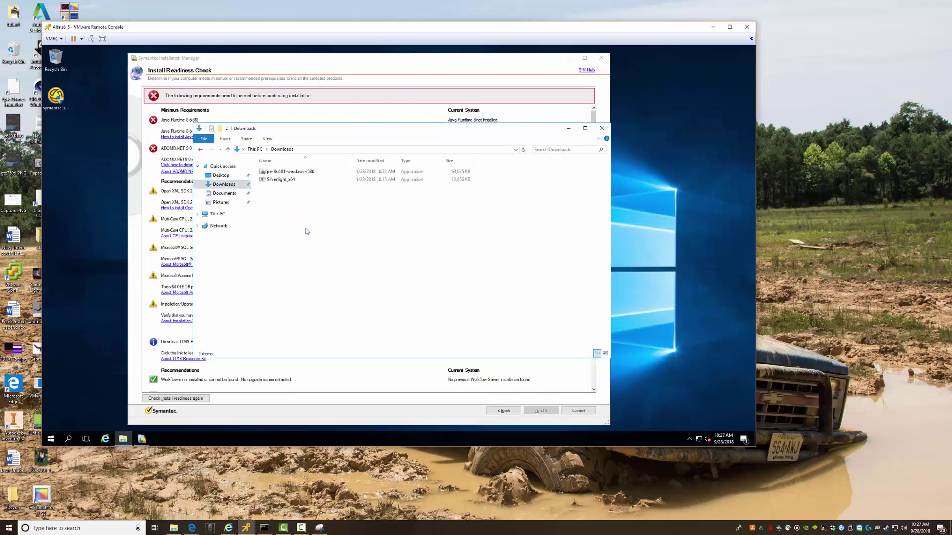
{"action": "right_click", "coordinate": [289, 187]}
{"action": "left_click", "coordinate": [311, 192]}
{"action": "left_click", "coordinate": [422, 250]}
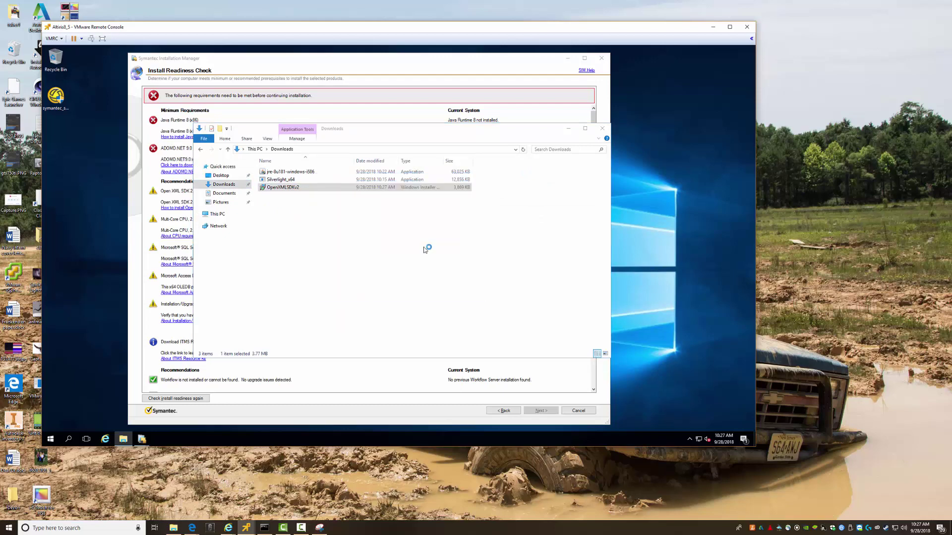
{"action": "left_click", "coordinate": [468, 305]}
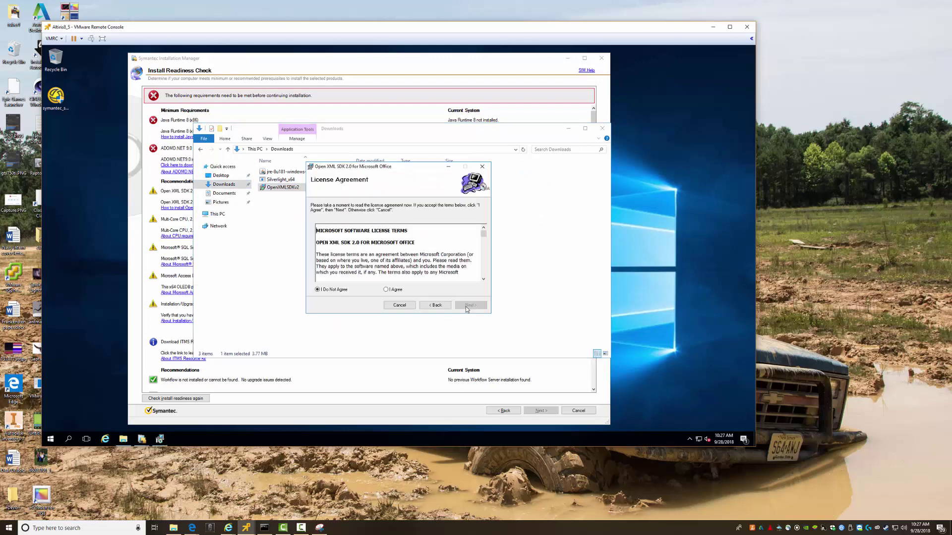
{"action": "left_click", "coordinate": [399, 291]}
{"action": "left_click", "coordinate": [469, 305]}
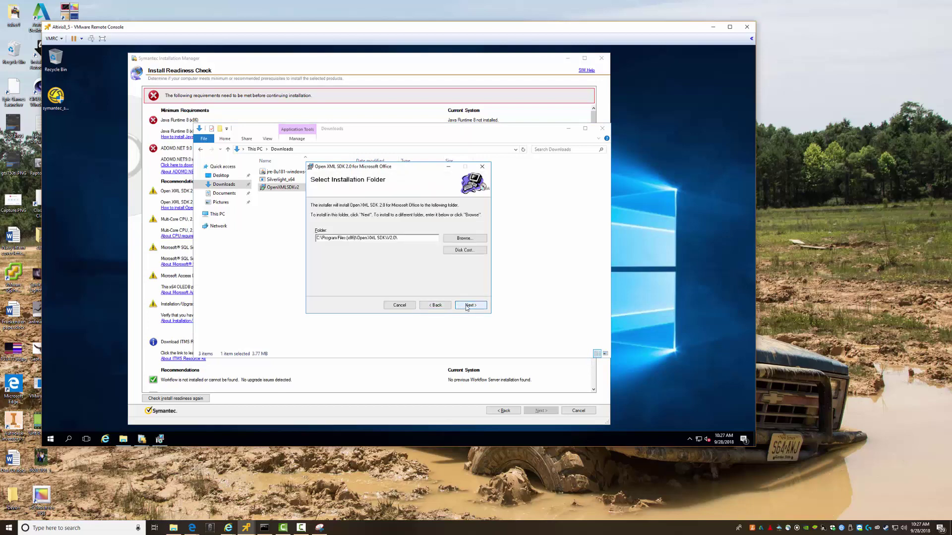
{"action": "left_click", "coordinate": [468, 306]}
{"action": "left_click", "coordinate": [467, 306]}
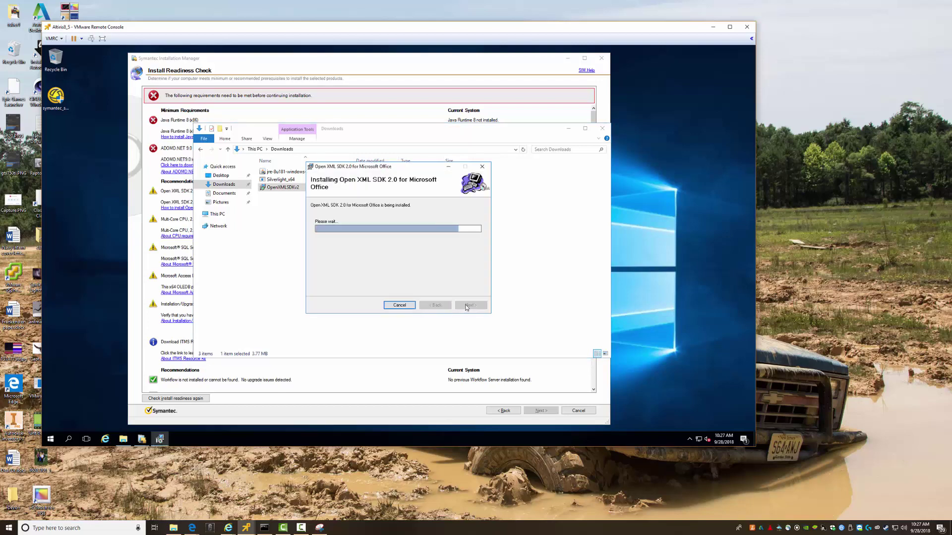
{"action": "left_click", "coordinate": [470, 306]}
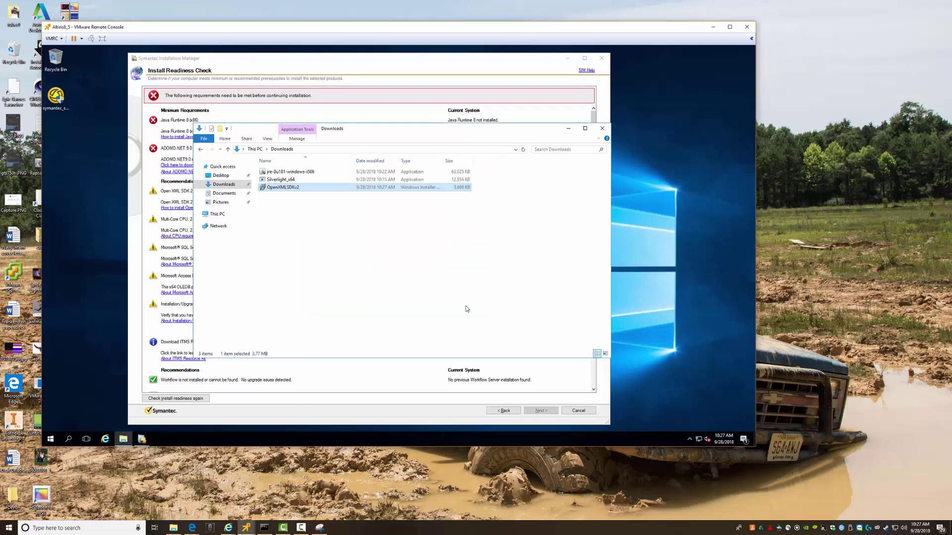
{"action": "left_click_drag", "start_coordinate": [407, 133], "coordinate": [482, 143]}
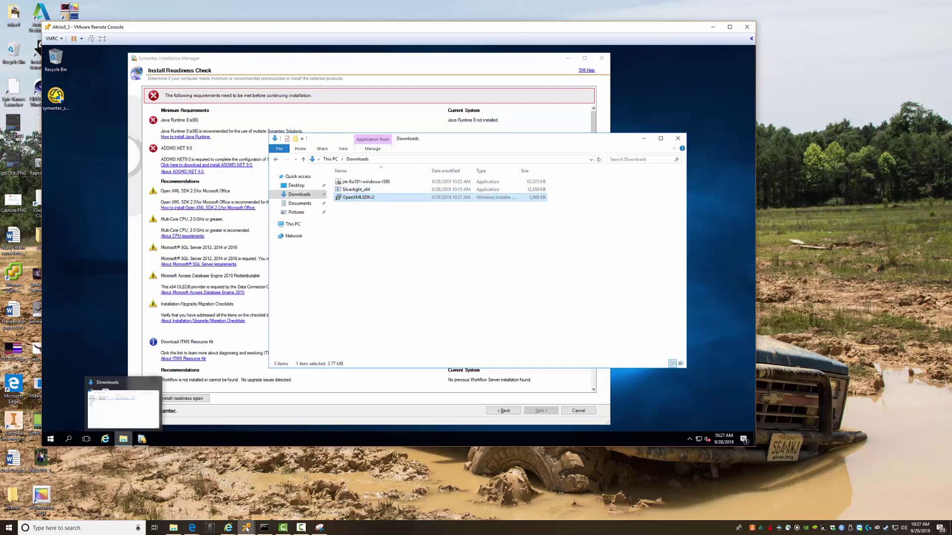
{"action": "left_click", "coordinate": [228, 528]}
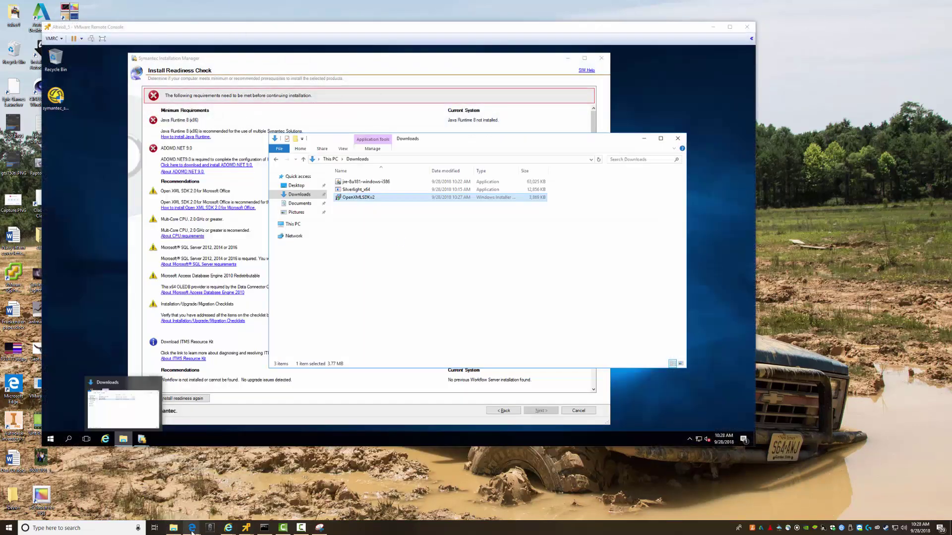
Open Edit settings for the Altiris8_5 VM, then set the ESXi and Downloads windows aside
{"action": "left_click", "coordinate": [230, 530]}
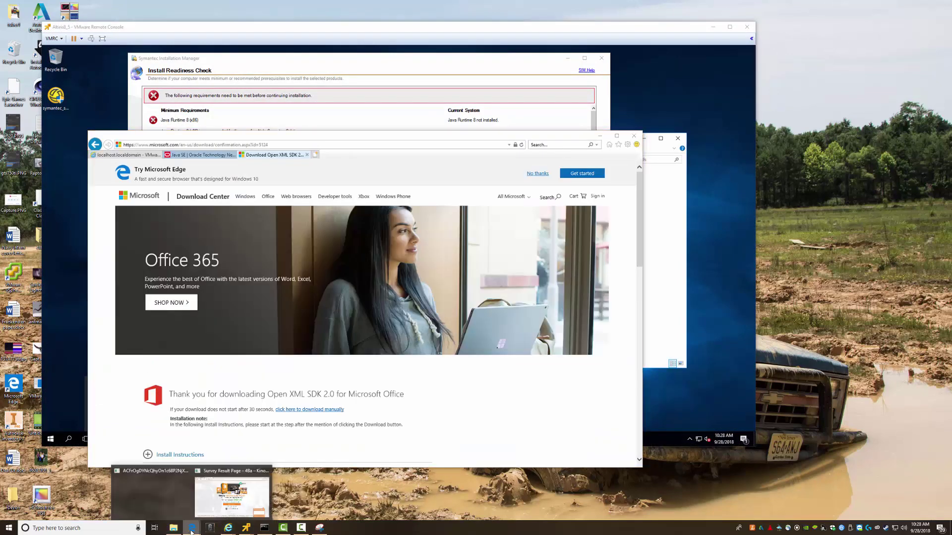
{"action": "mouse_move", "coordinate": [191, 531]}
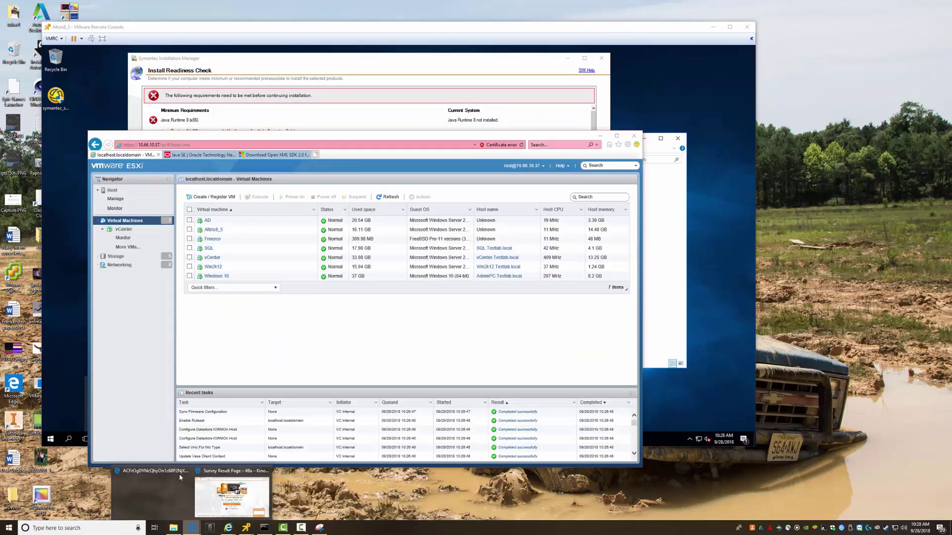
{"action": "left_click", "coordinate": [213, 230]}
{"action": "right_click", "coordinate": [213, 229]}
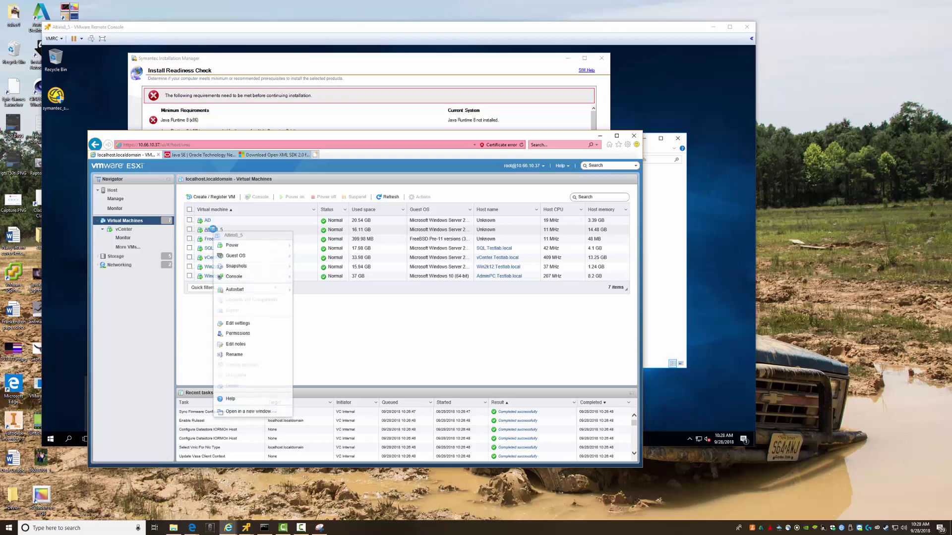
{"action": "key", "text": "Return"}
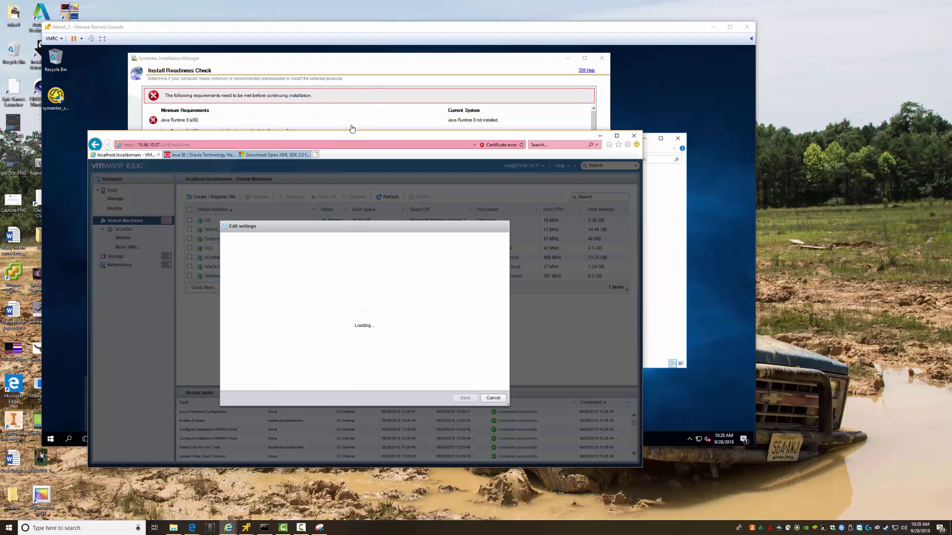
{"action": "left_click_drag", "start_coordinate": [365, 137], "coordinate": [369, 168]}
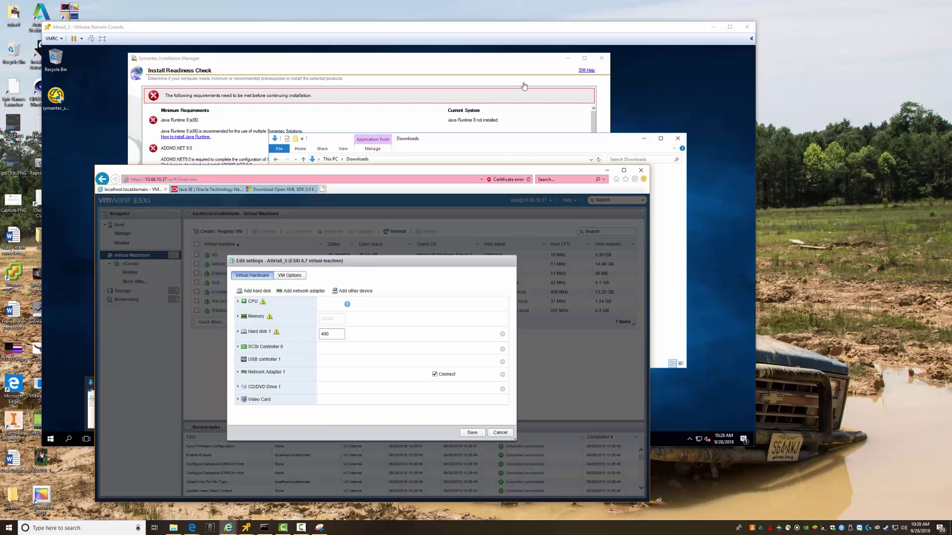
{"action": "left_click", "coordinate": [607, 170]}
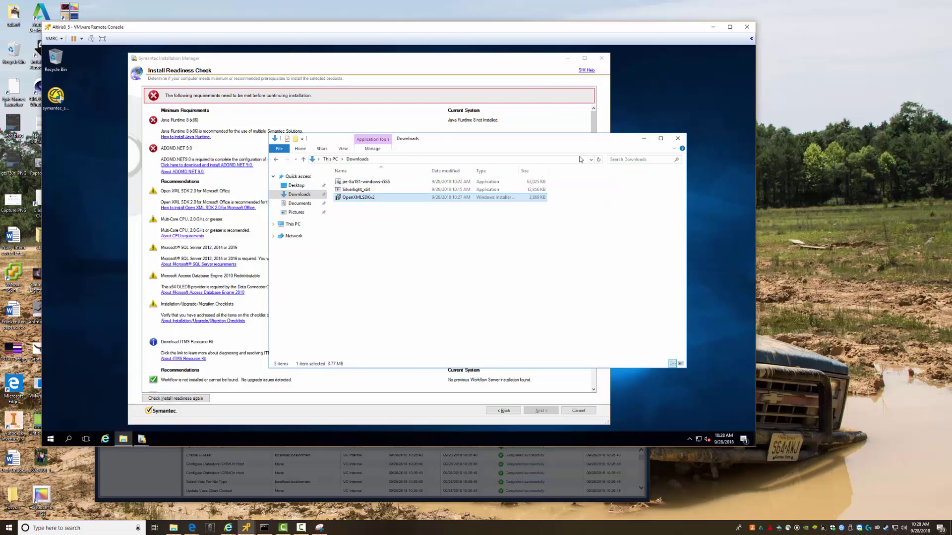
{"action": "left_click", "coordinate": [645, 140]}
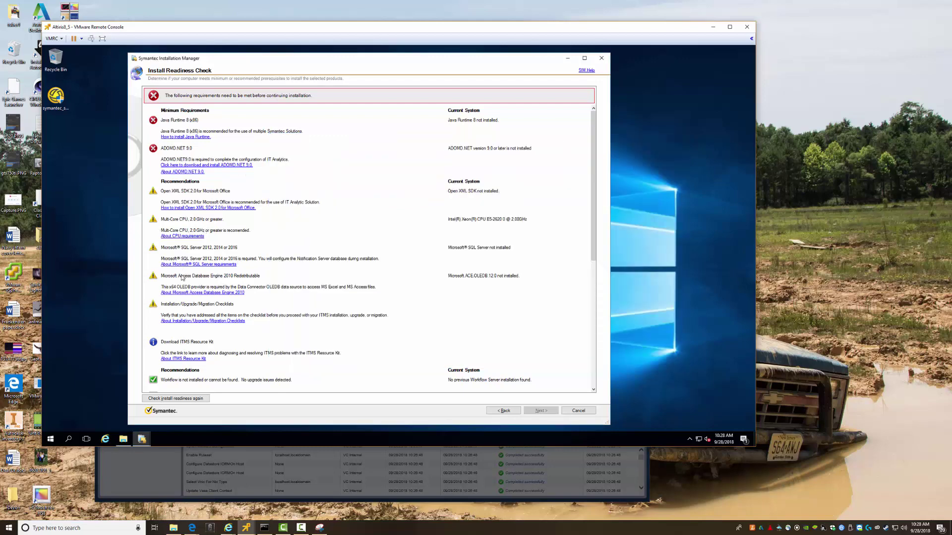
Open the Access Database Engine 2010 Redistributable page, clear the security warnings, and start the download
{"action": "left_click", "coordinate": [201, 293]}
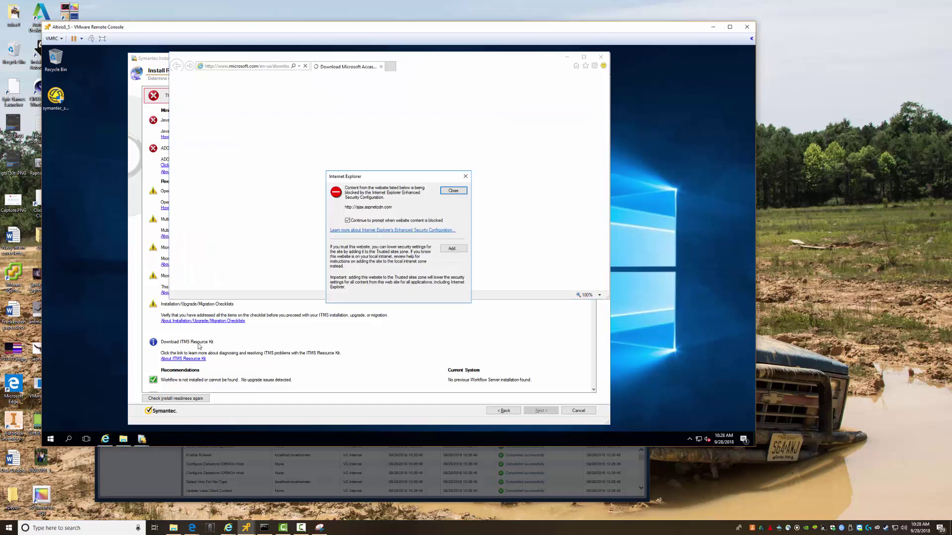
{"action": "left_click", "coordinate": [453, 191]}
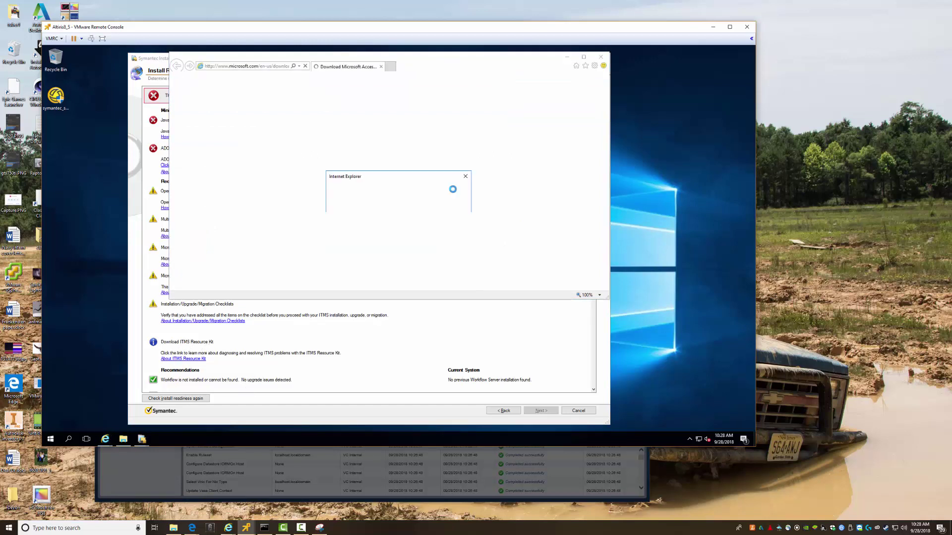
{"action": "left_click", "coordinate": [453, 191]}
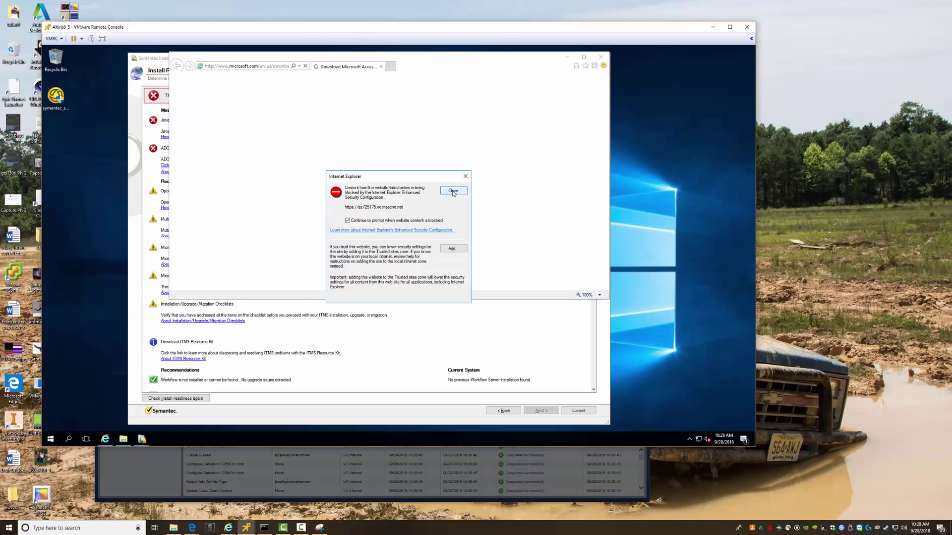
{"action": "left_click", "coordinate": [453, 191]}
{"action": "left_click", "coordinate": [452, 192]}
{"action": "left_click", "coordinate": [453, 191]}
{"action": "scroll", "coordinate": [451, 243], "scroll_direction": "down", "scroll_amount": 2}
{"action": "left_click", "coordinate": [454, 191]}
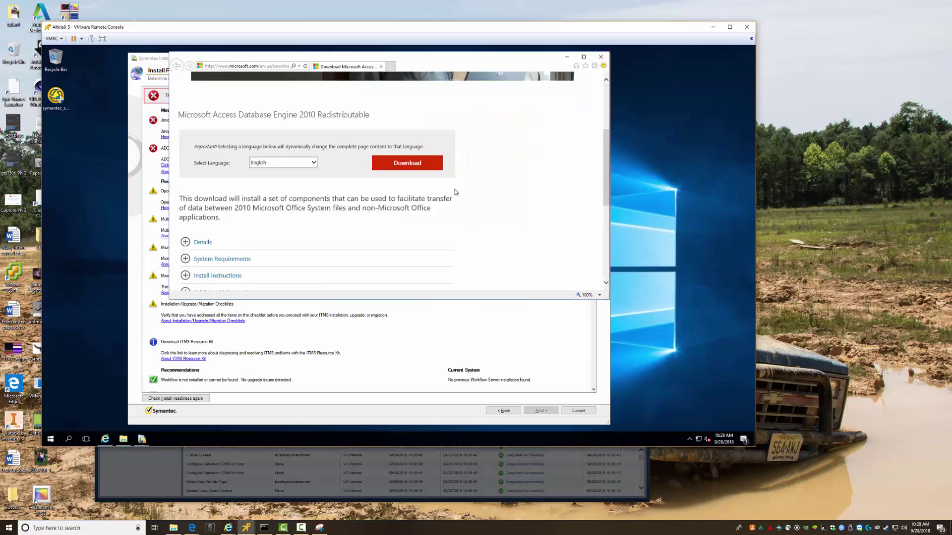
{"action": "left_click", "coordinate": [405, 166]}
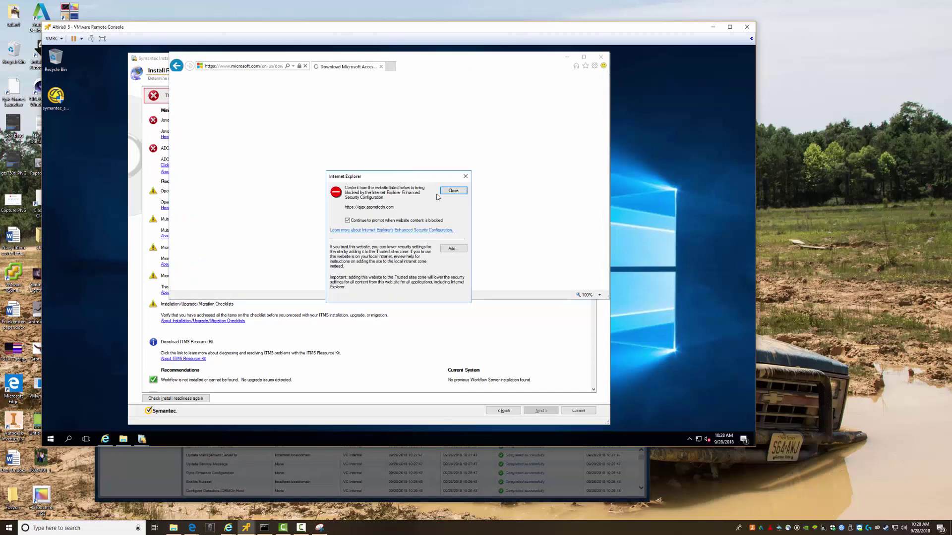
{"action": "left_click", "coordinate": [454, 192]}
{"action": "left_click", "coordinate": [454, 193]}
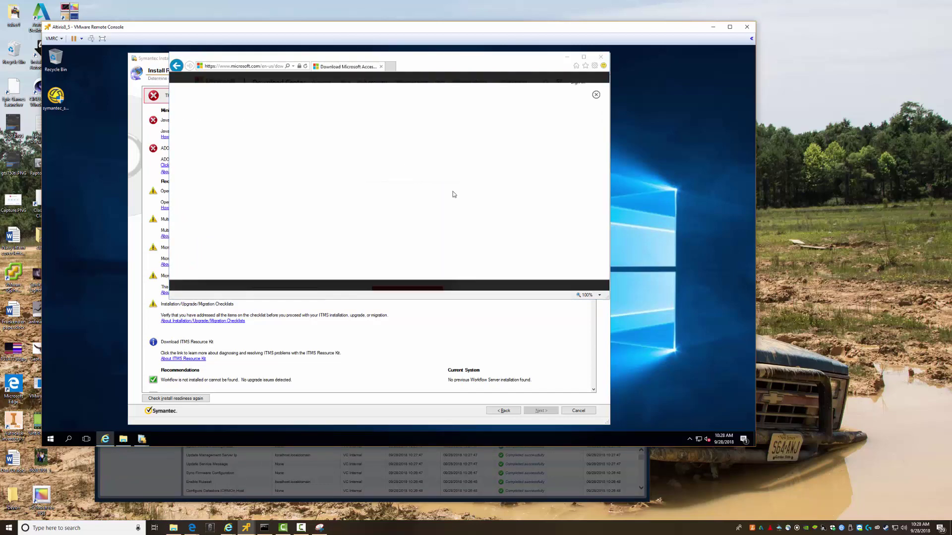
{"action": "left_click", "coordinate": [454, 193]}
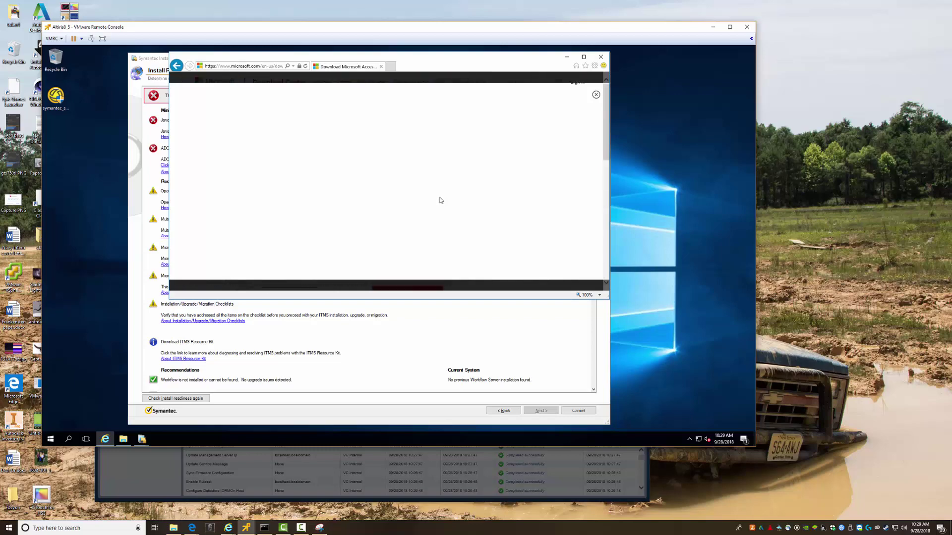
Set the Altiris8_5 virtual machine's CPU count to 2 and save the settings
{"action": "left_click", "coordinate": [144, 473]}
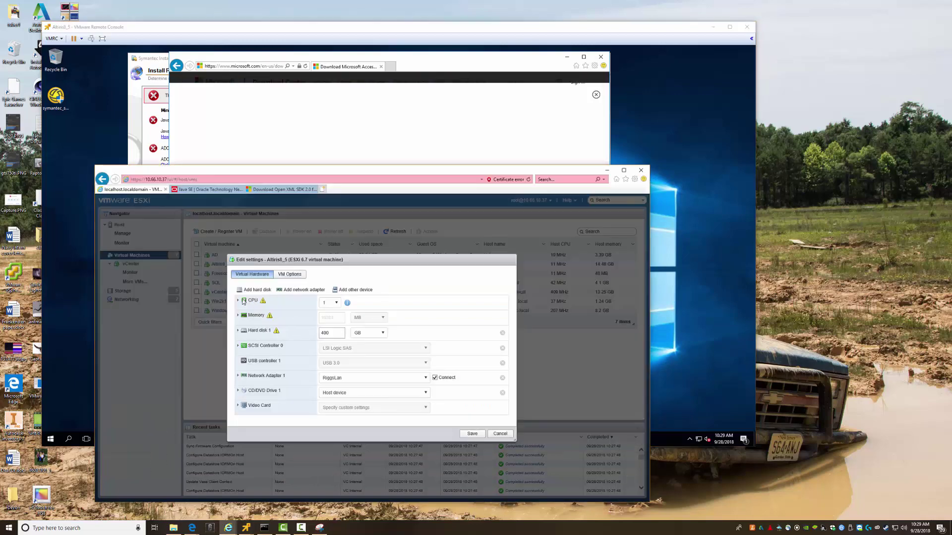
{"action": "left_click", "coordinate": [238, 300]}
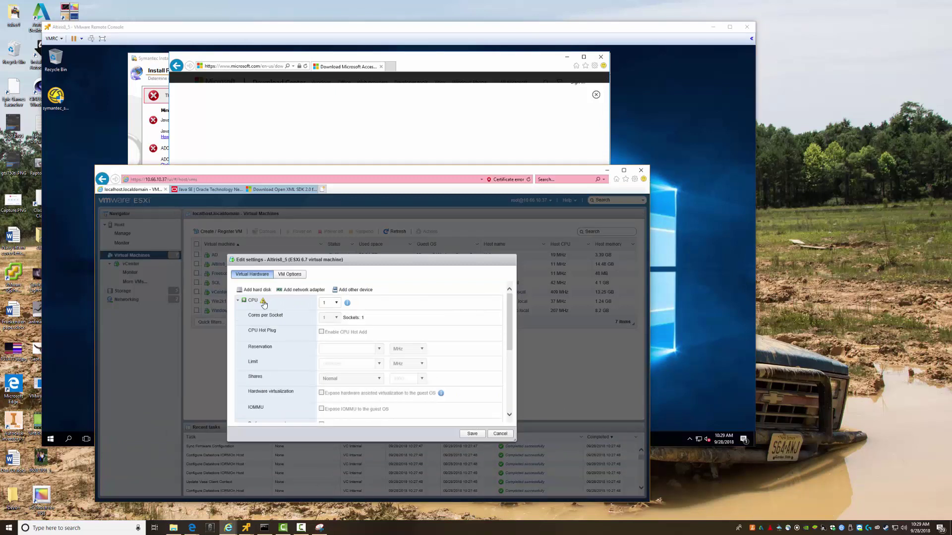
{"action": "left_click", "coordinate": [263, 302]}
{"action": "left_click", "coordinate": [337, 304]}
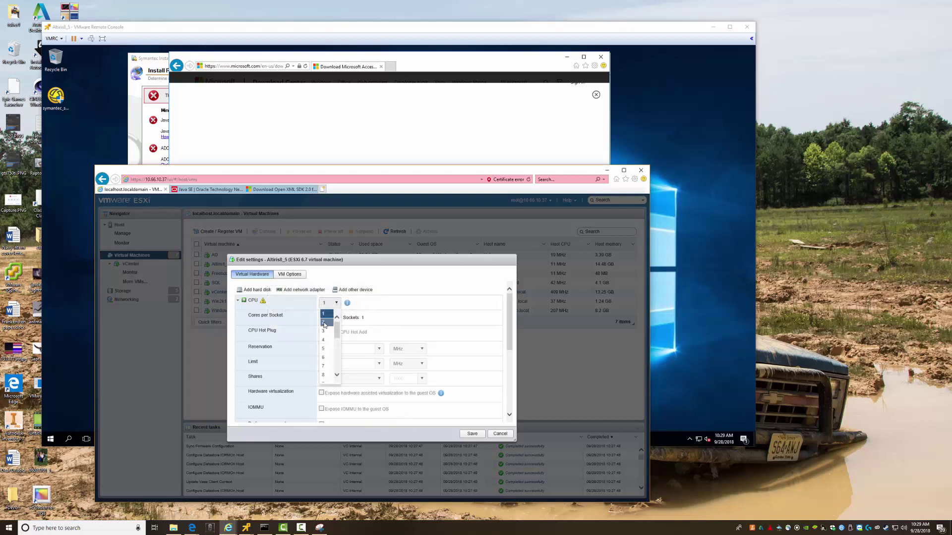
{"action": "left_click", "coordinate": [324, 325]}
{"action": "left_click_drag", "start_coordinate": [511, 336], "coordinate": [510, 394]}
{"action": "left_click", "coordinate": [470, 434]}
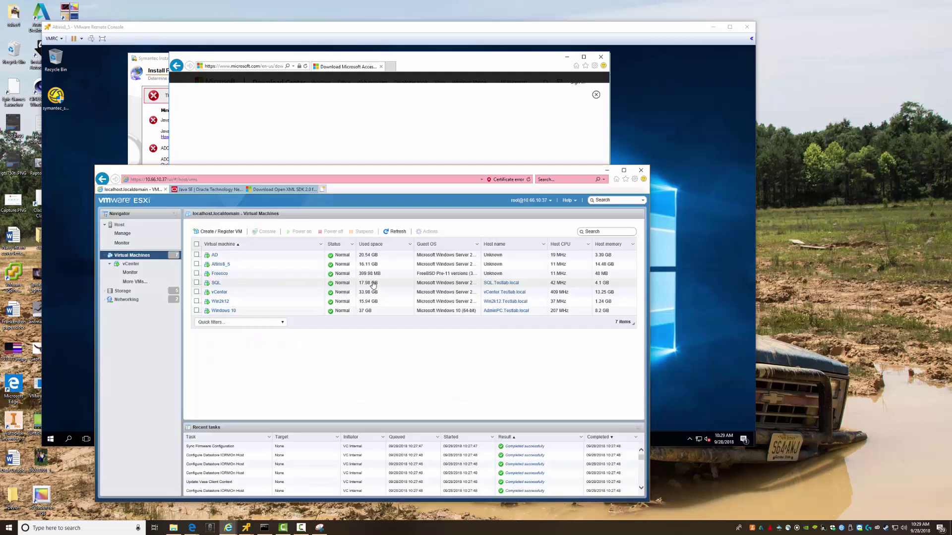
Close the old Microsoft download window and reopen the Access Database Engine page, clearing the security warnings
{"action": "left_click", "coordinate": [606, 170]}
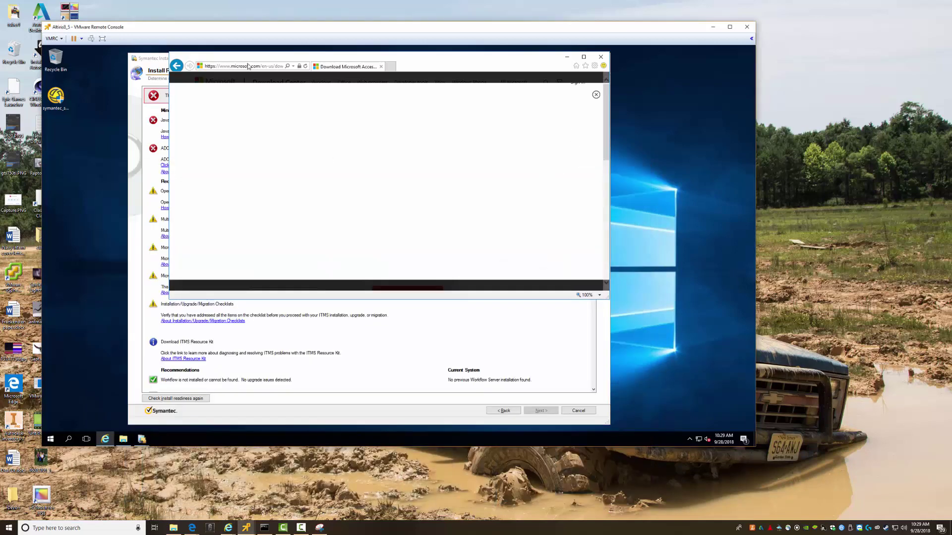
{"action": "left_click", "coordinate": [177, 66]}
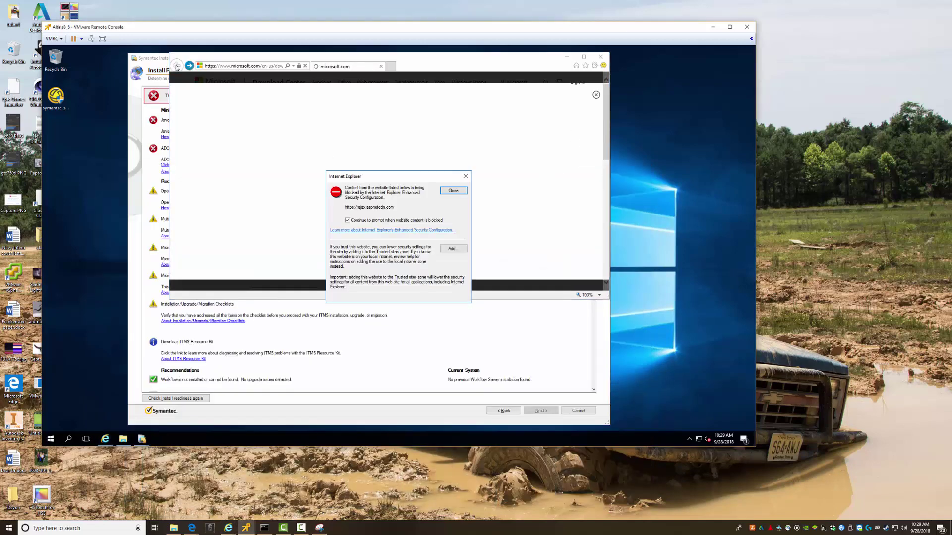
{"action": "key", "text": "Return"}
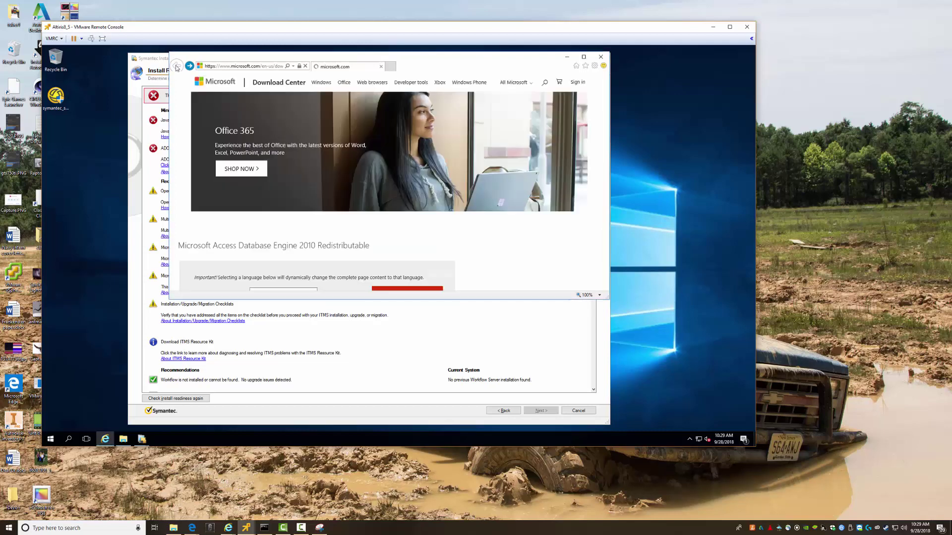
{"action": "scroll", "coordinate": [366, 126], "scroll_direction": "up", "scroll_amount": 3}
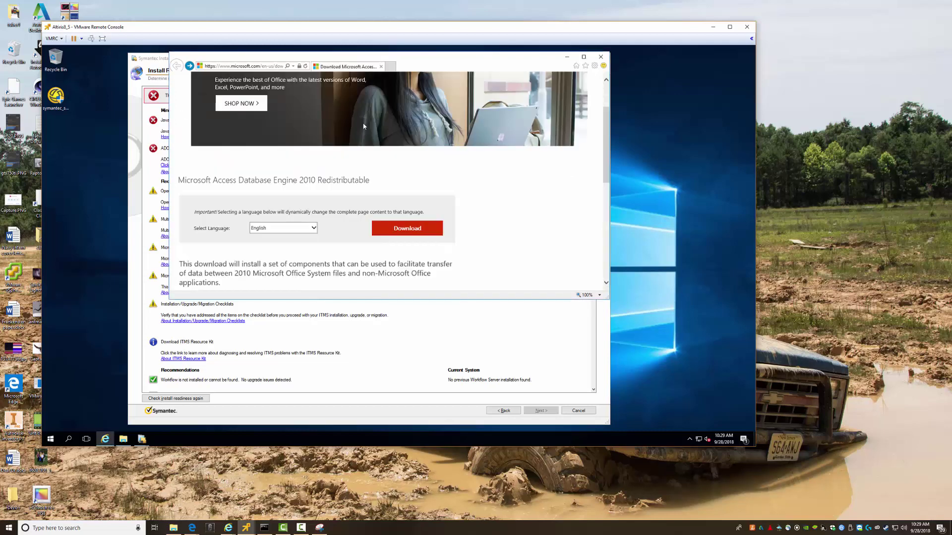
{"action": "left_click_drag", "start_coordinate": [282, 60], "coordinate": [363, 87]}
{"action": "left_click", "coordinate": [682, 84]}
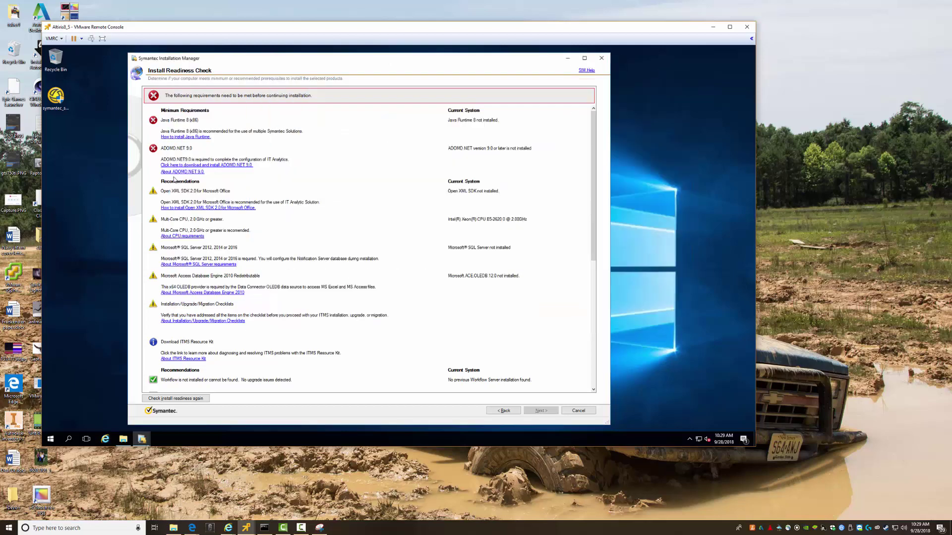
{"action": "left_click", "coordinate": [203, 293]}
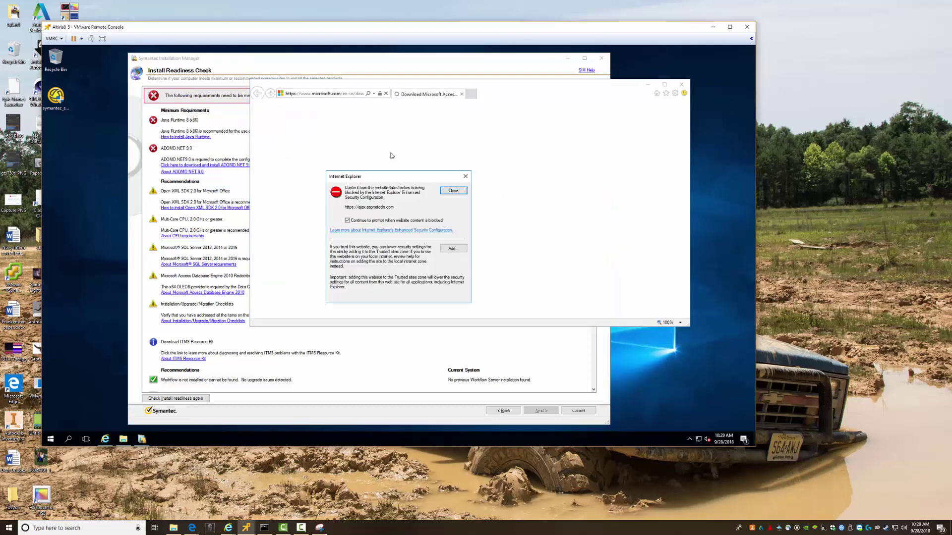
{"action": "left_click", "coordinate": [457, 195]}
{"action": "left_click", "coordinate": [457, 195]}
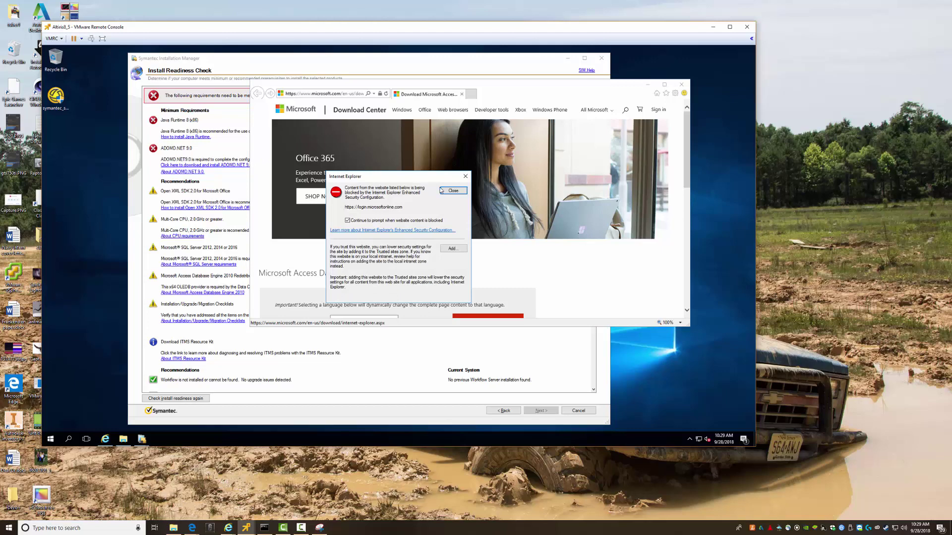
{"action": "left_click", "coordinate": [453, 190]}
{"action": "left_click_drag", "start_coordinate": [249, 171], "coordinate": [68, 158]}
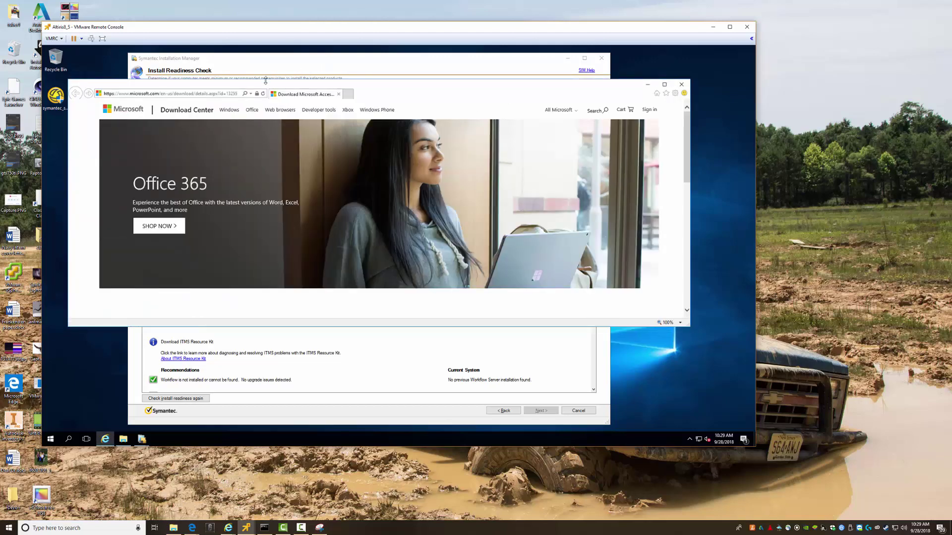
{"action": "left_click_drag", "start_coordinate": [262, 86], "coordinate": [258, 66]}
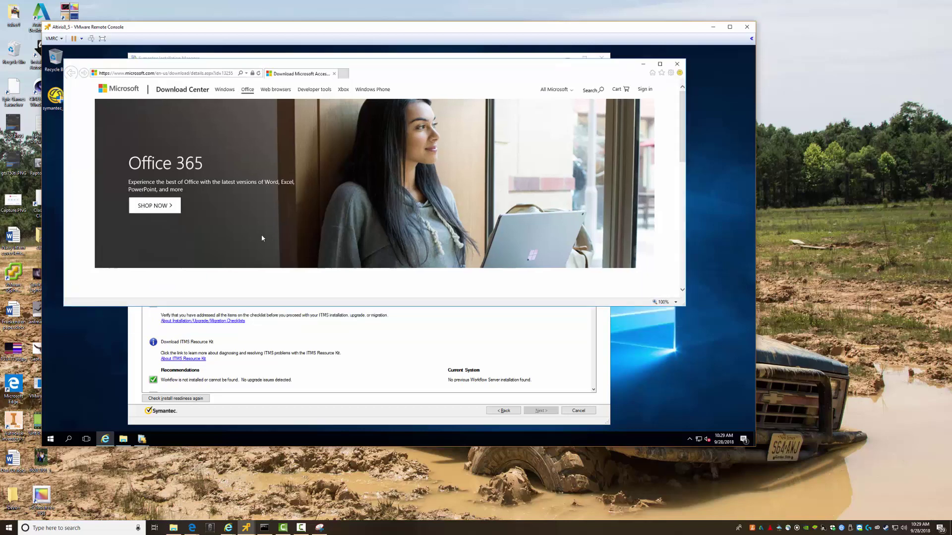
In the Open XML SDK window, change the address to details.aspx?id=13255 and load it
{"action": "mouse_move", "coordinate": [227, 528]}
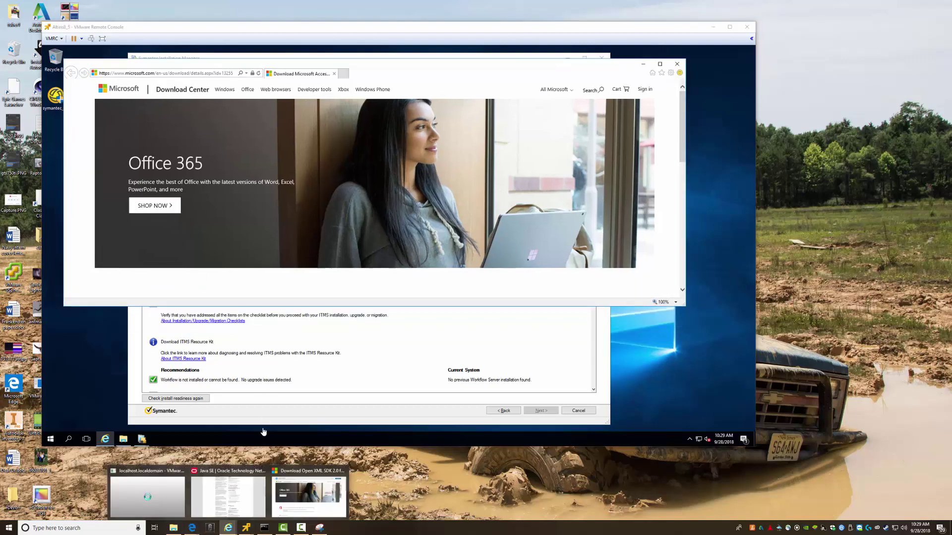
{"action": "left_click", "coordinate": [309, 491]}
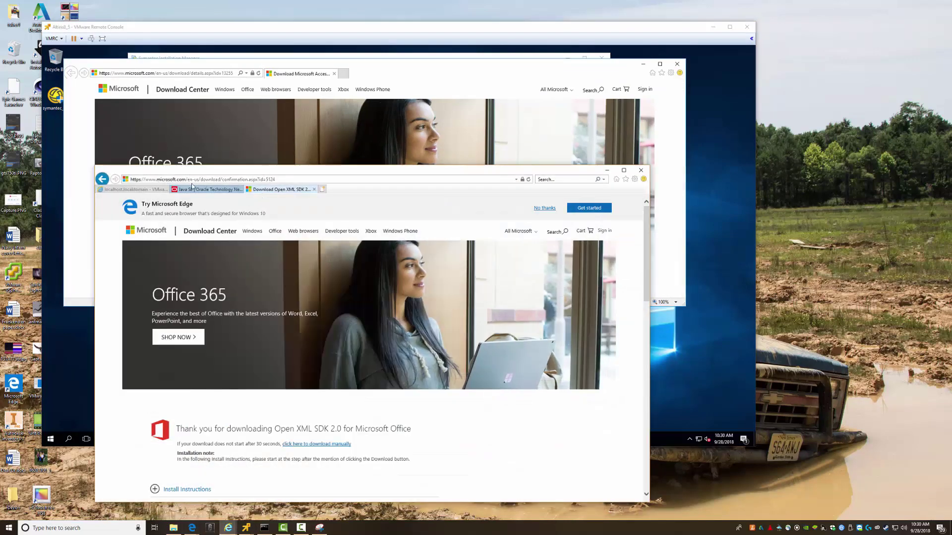
{"action": "left_click", "coordinate": [223, 180]}
{"action": "left_click_drag", "start_coordinate": [222, 179], "coordinate": [303, 177]}
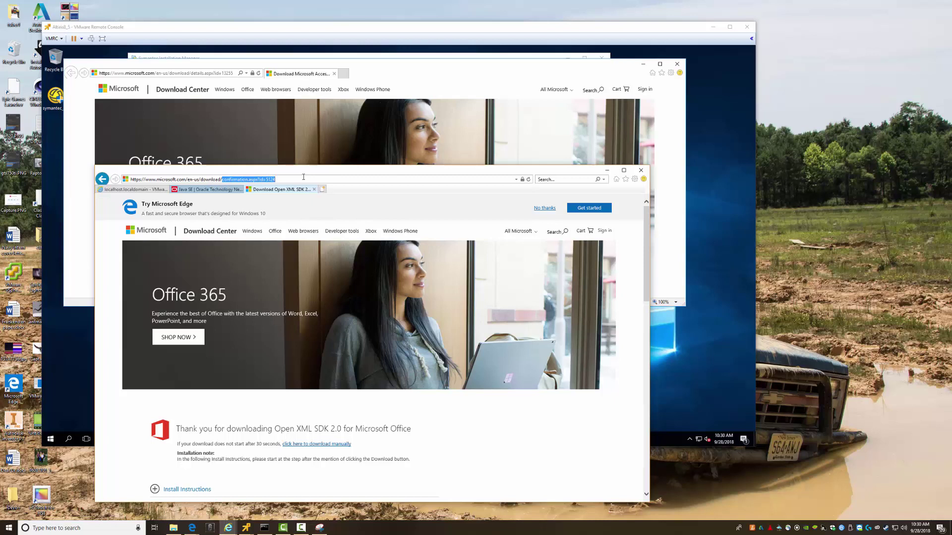
{"action": "type", "text": "details"}
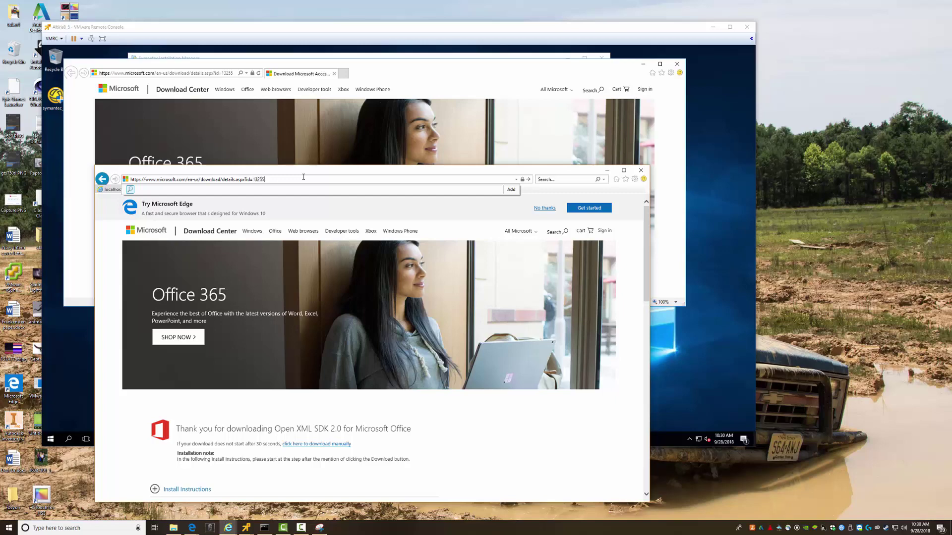
{"action": "key", "text": "Return"}
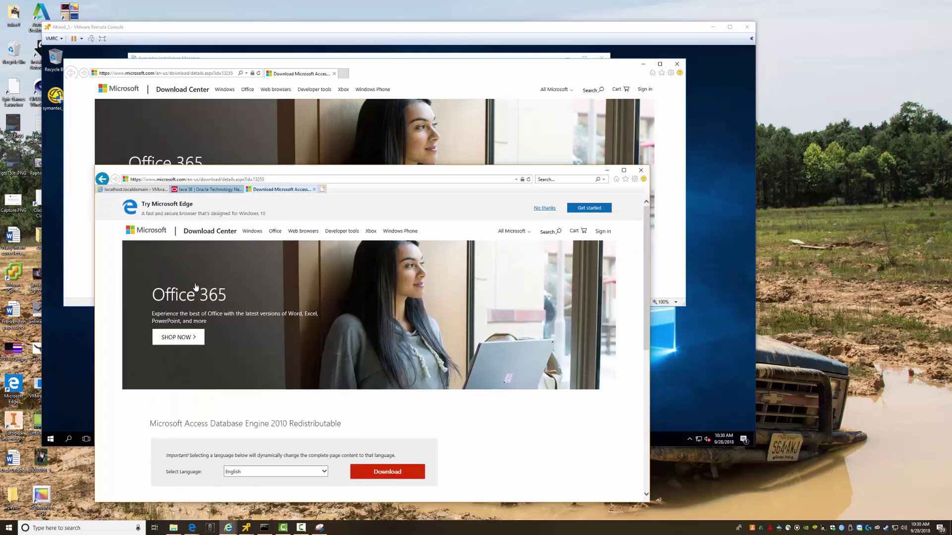
Start the Access Database Engine download and select both the 32-bit and 64-bit installers
{"action": "scroll", "coordinate": [605, 231], "scroll_direction": "down", "scroll_amount": 2}
{"action": "left_click", "coordinate": [389, 378]}
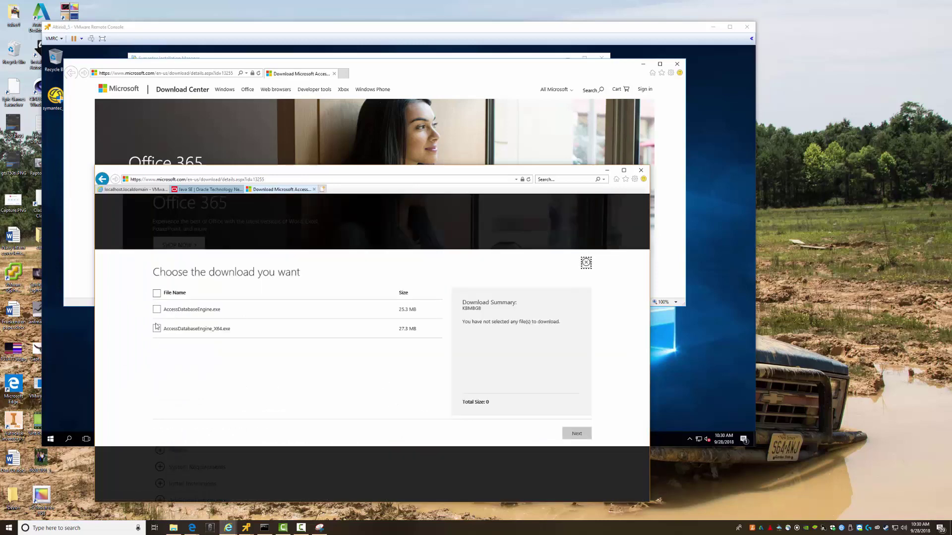
{"action": "left_click", "coordinate": [247, 30]}
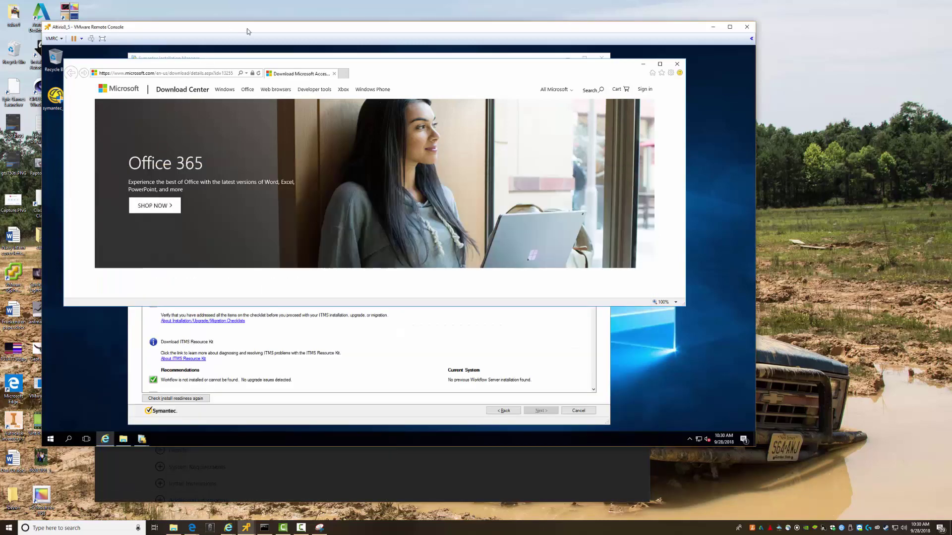
{"action": "left_click", "coordinate": [677, 64]}
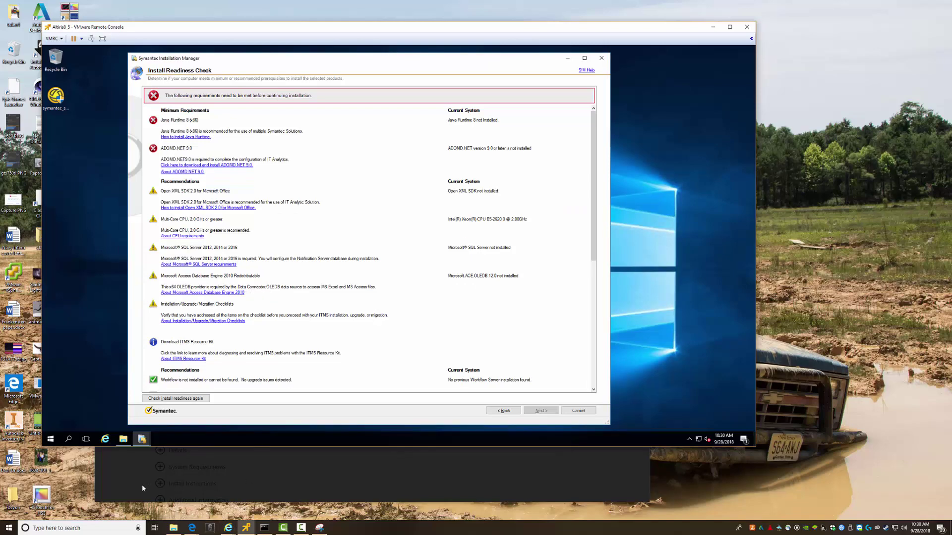
{"action": "mouse_move", "coordinate": [228, 527]}
{"action": "left_click", "coordinate": [311, 493]}
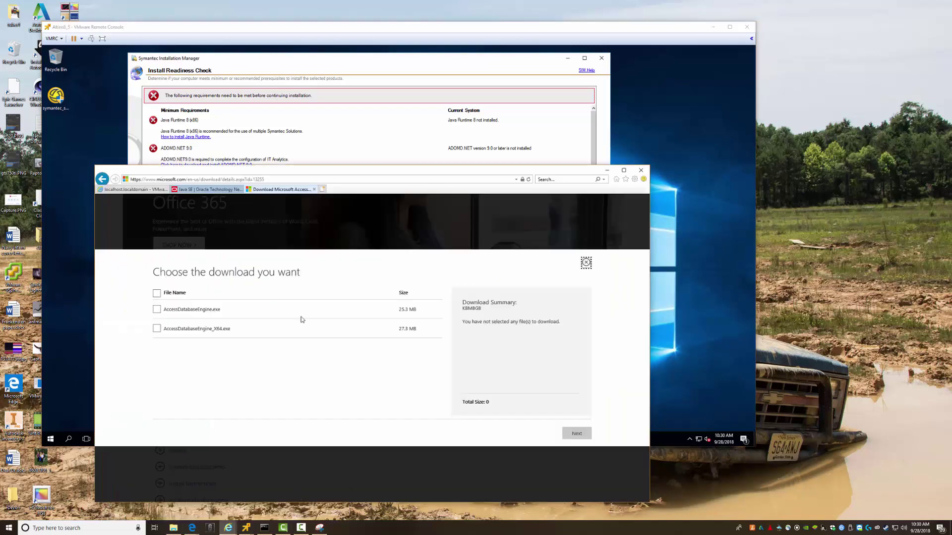
{"action": "left_click", "coordinate": [156, 293]}
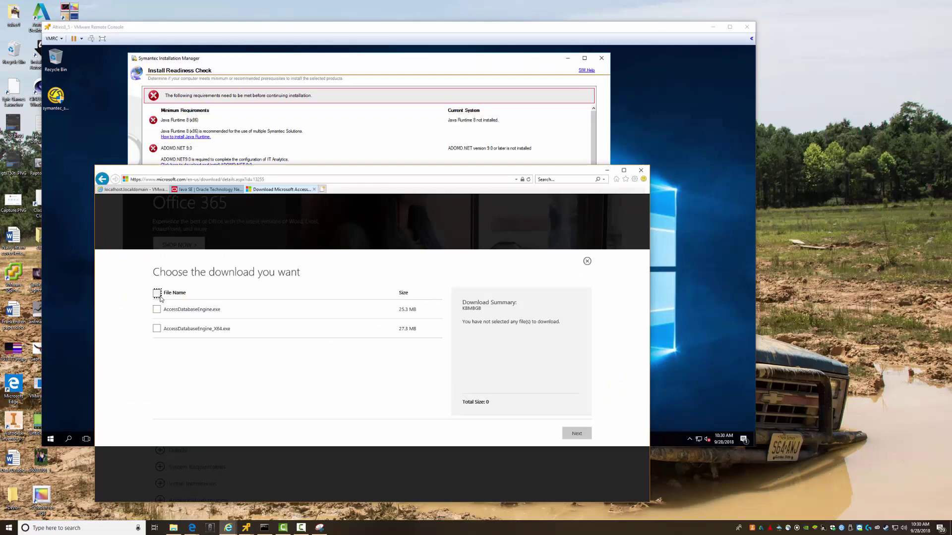
{"action": "left_click", "coordinate": [571, 435]}
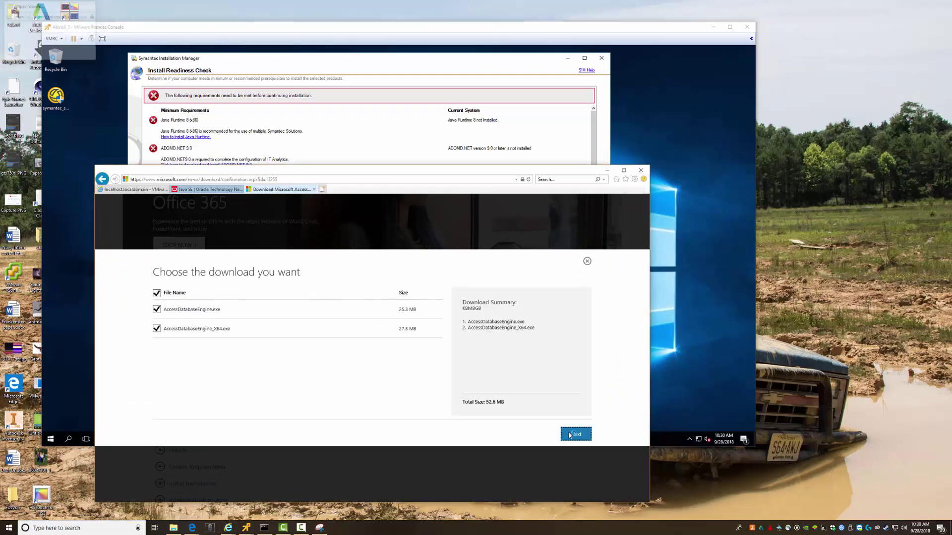
Save the 64-bit and 32-bit AccessDatabaseEngine installers to the network Software folder
{"action": "left_click", "coordinate": [513, 493]}
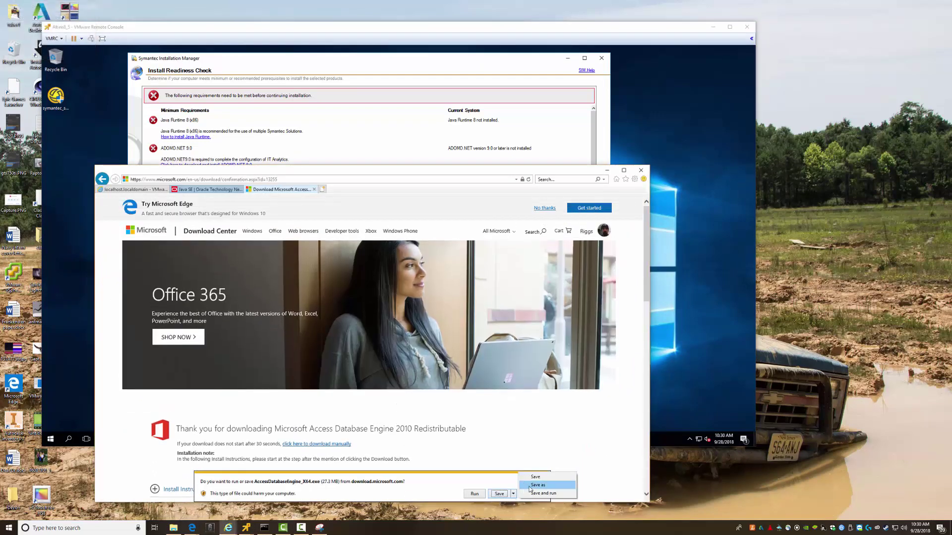
{"action": "left_click", "coordinate": [525, 488]}
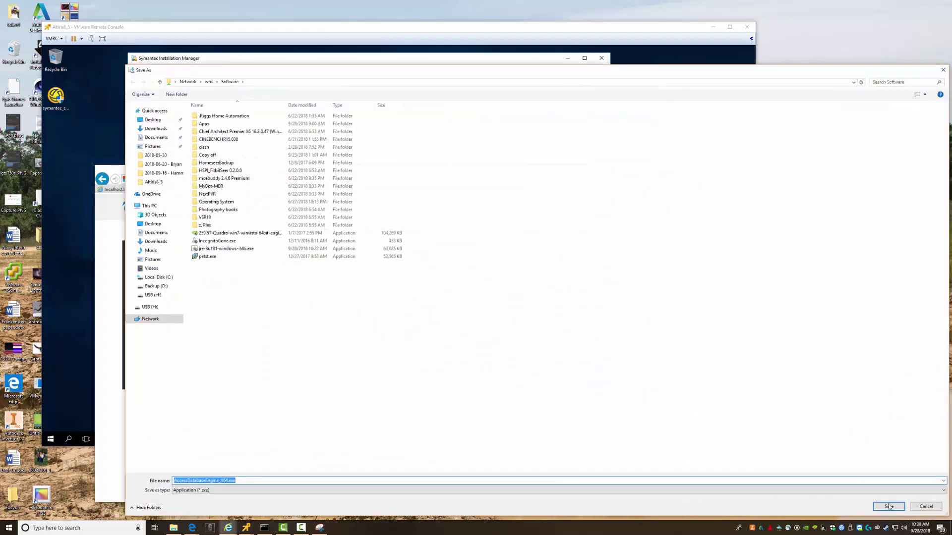
{"action": "left_click", "coordinate": [889, 507]}
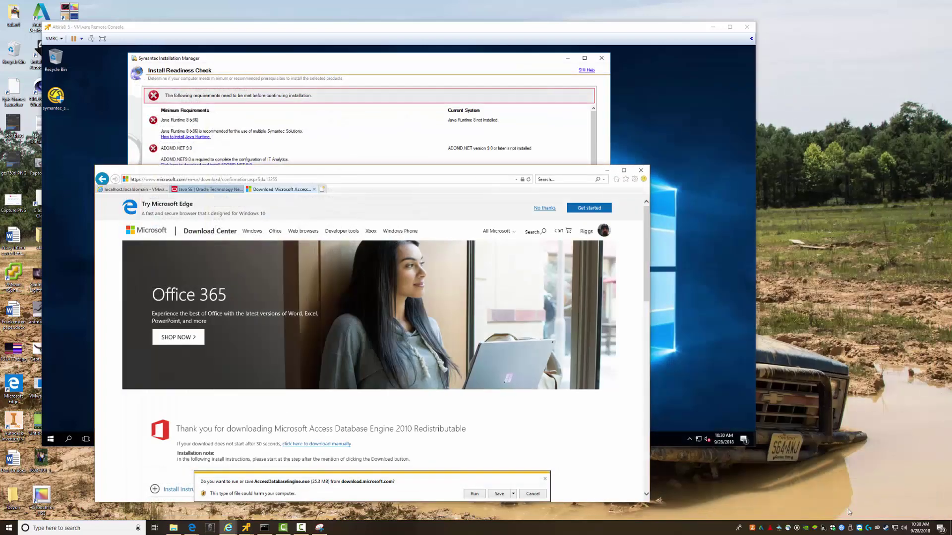
{"action": "left_click", "coordinate": [513, 494]}
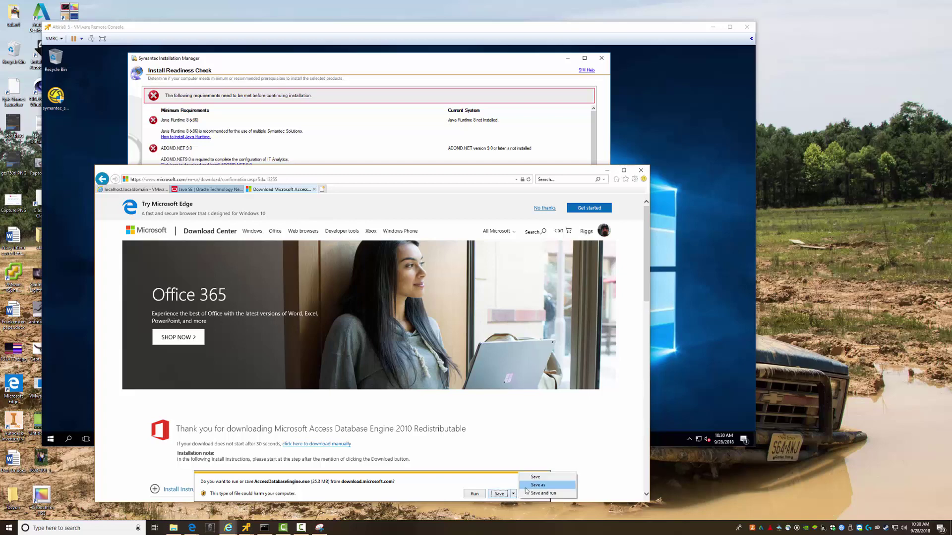
{"action": "left_click", "coordinate": [535, 486]}
{"action": "left_click", "coordinate": [889, 509]}
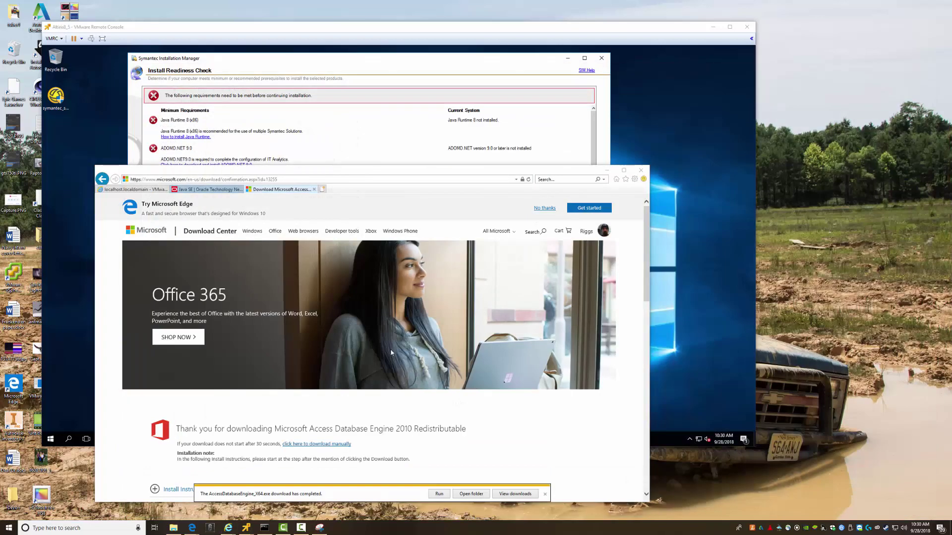
{"action": "left_click", "coordinate": [607, 170]}
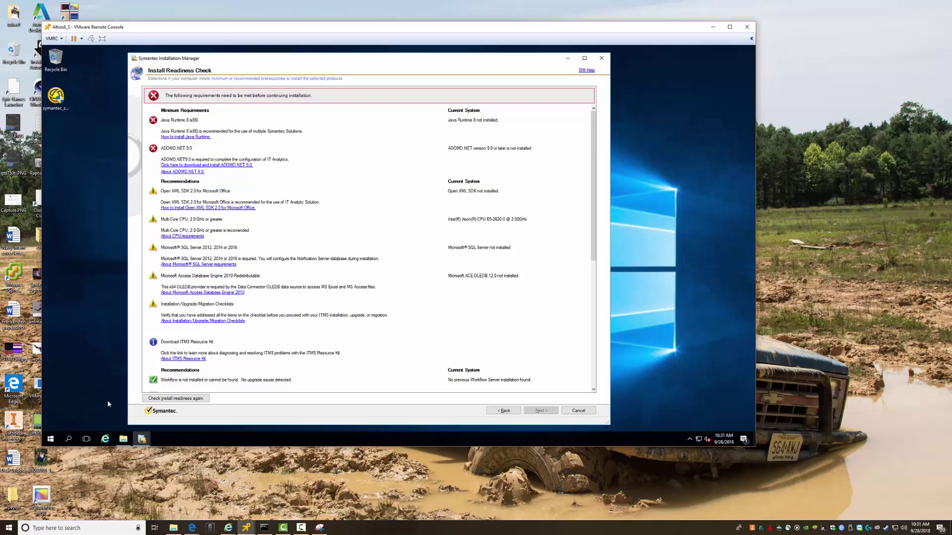
Open Downloads and the network Software share, selecting both AccessDatabaseEngine installers
{"action": "left_click", "coordinate": [123, 439]}
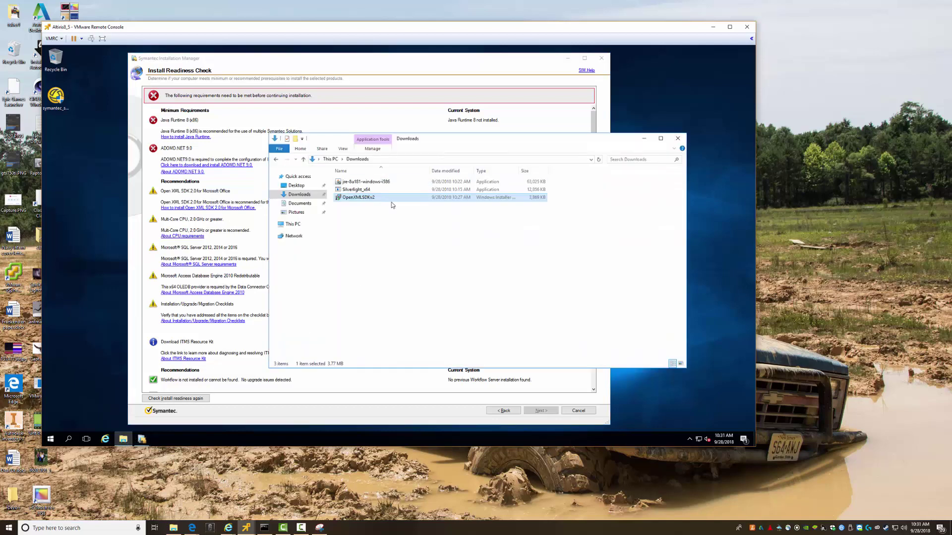
{"action": "key", "text": "super+r"}
{"action": "key", "text": "Return"}
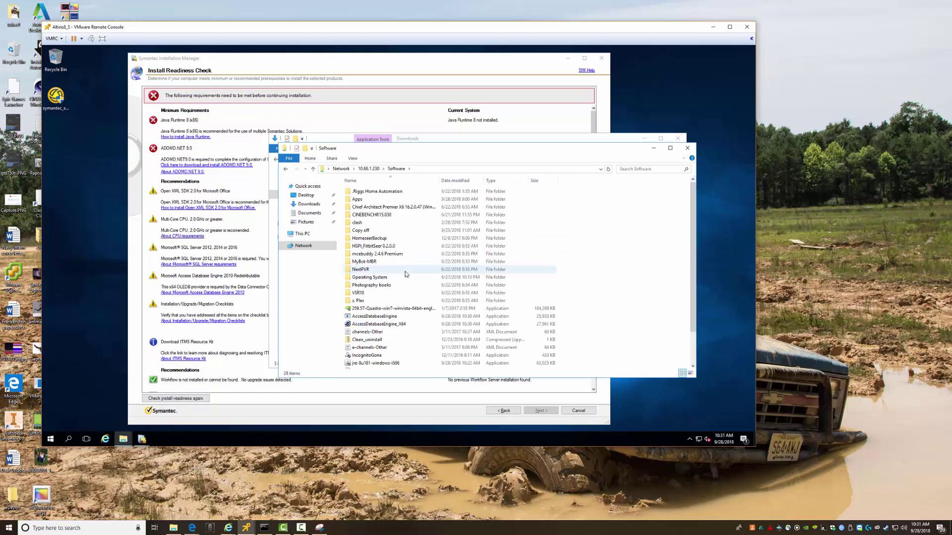
{"action": "key", "text": "Down"}
{"action": "key", "text": "Down"}
{"action": "key", "text": "Down"}
{"action": "key", "text": "Down"}
{"action": "key", "text": "Down"}
{"action": "key", "text": "Down"}
{"action": "key", "text": "Down"}
{"action": "key", "text": "Down"}
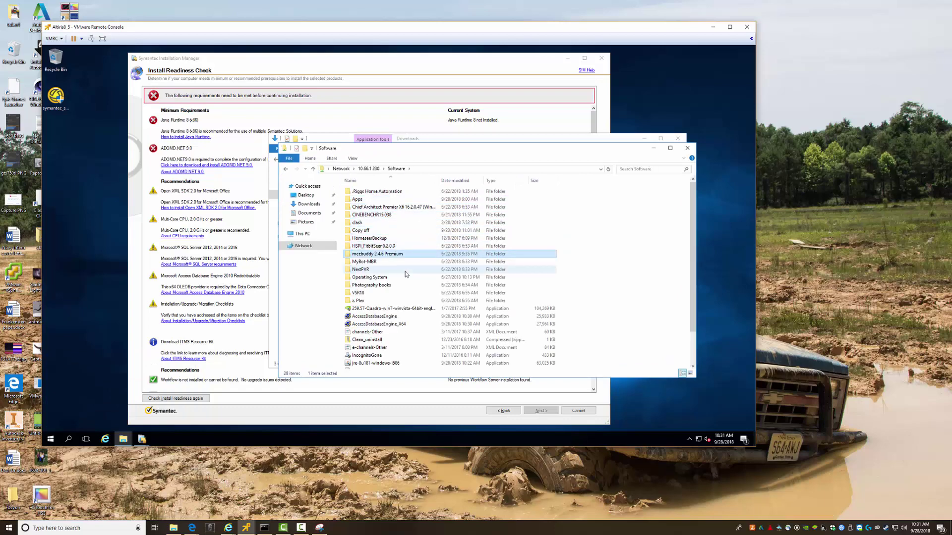
{"action": "key", "text": "Down"}
{"action": "key", "text": "Down"}
{"action": "key", "text": "Down"}
{"action": "key", "text": "Down"}
{"action": "key", "text": "Down"}
{"action": "key", "text": "Down"}
{"action": "key", "text": "Down"}
{"action": "key", "text": "Down"}
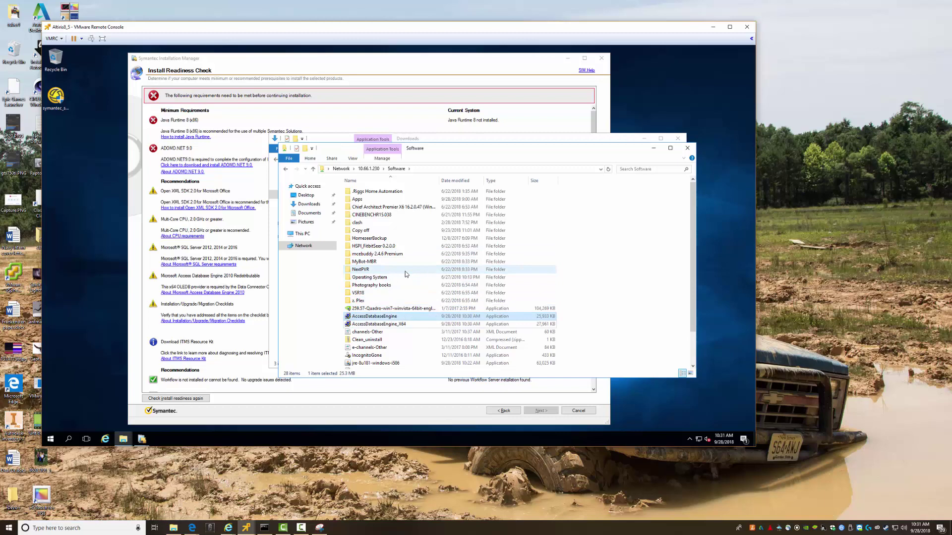
{"action": "key", "text": "shift+Down"}
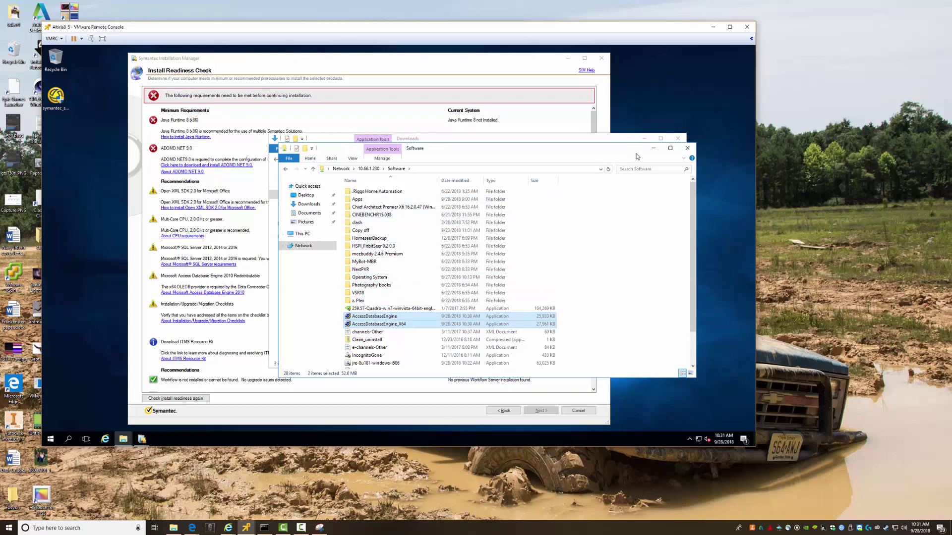
Paste both installers into Downloads and launch AccessDatabaseEngine_X64
{"action": "left_click", "coordinate": [654, 148]}
{"action": "right_click", "coordinate": [381, 242]}
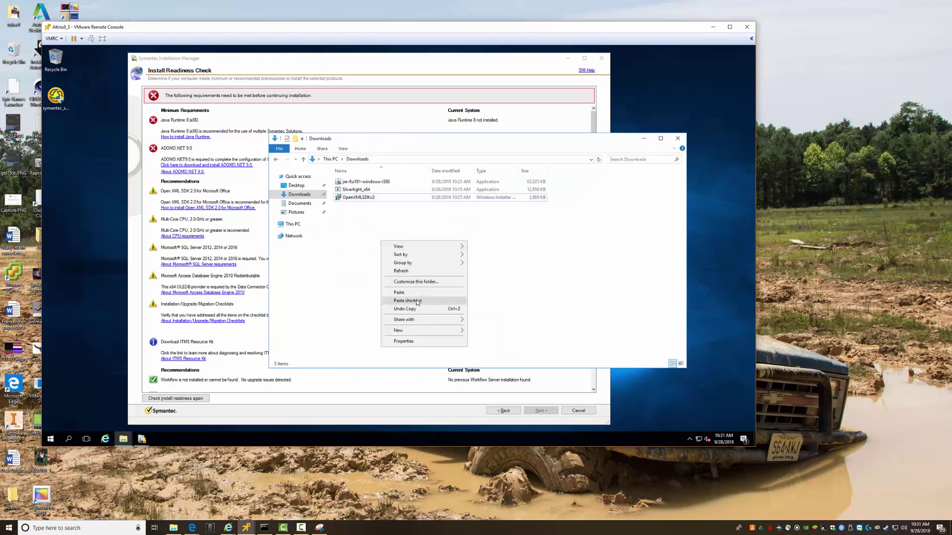
{"action": "left_click", "coordinate": [417, 293]}
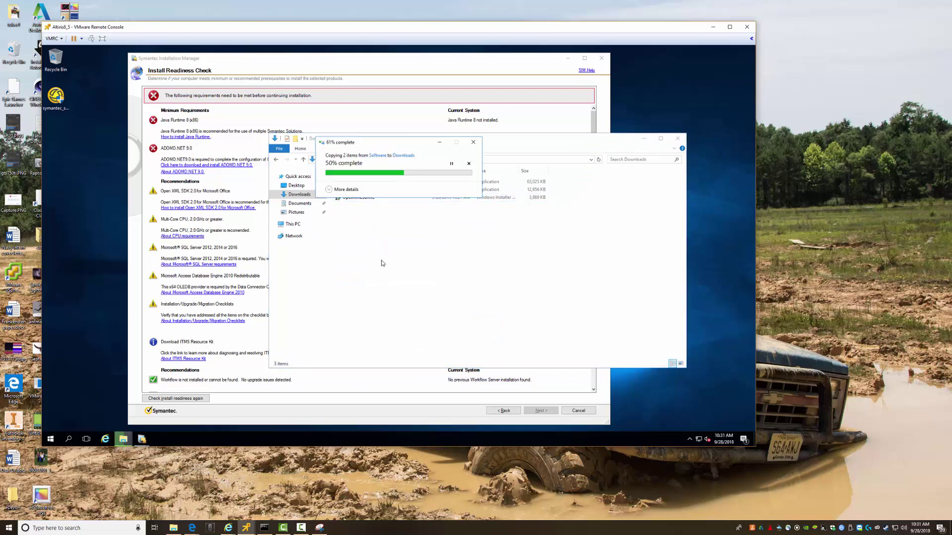
{"action": "left_click", "coordinate": [369, 229]}
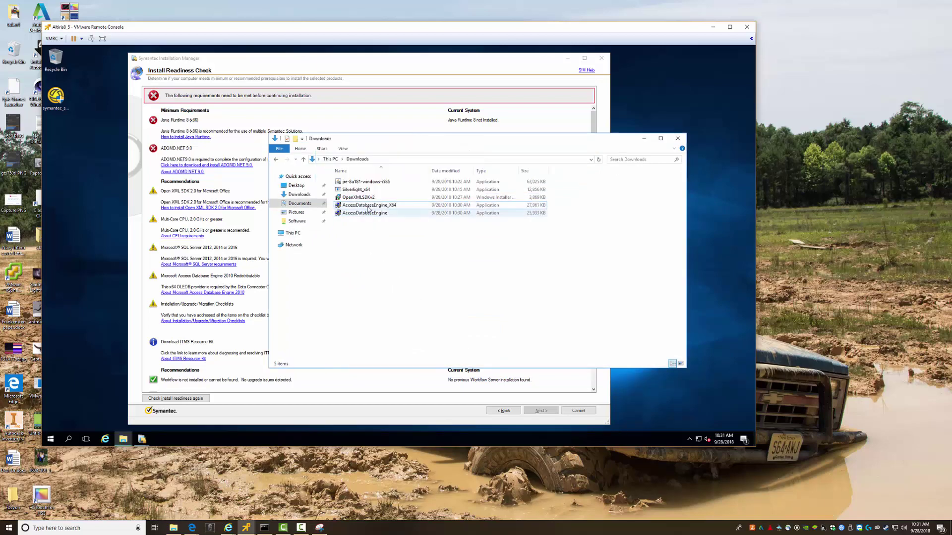
{"action": "double_click", "coordinate": [367, 207]}
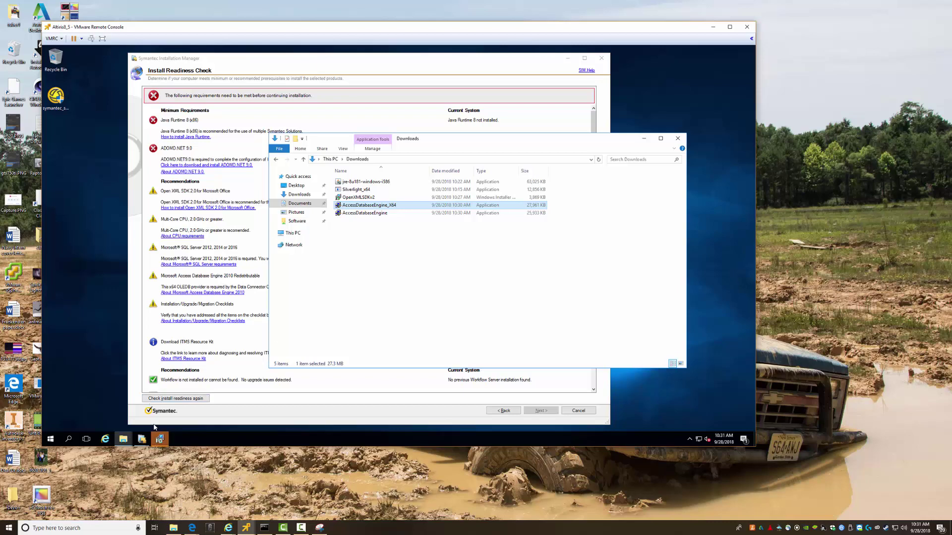
Accept the license and install the 64-bit Access Database Engine 2010 into the default folder
{"action": "left_click", "coordinate": [440, 314]}
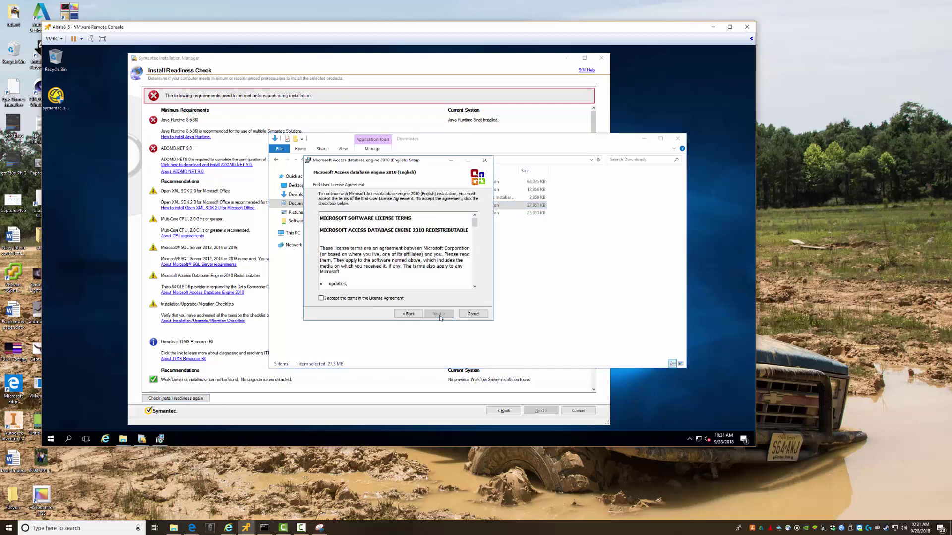
{"action": "left_click", "coordinate": [346, 298]}
{"action": "left_click", "coordinate": [434, 314]}
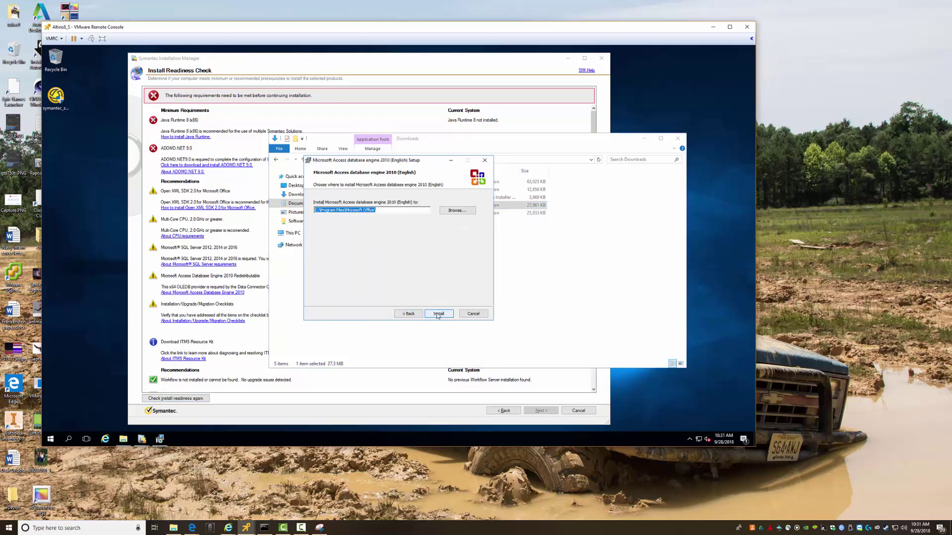
{"action": "left_click", "coordinate": [438, 315]}
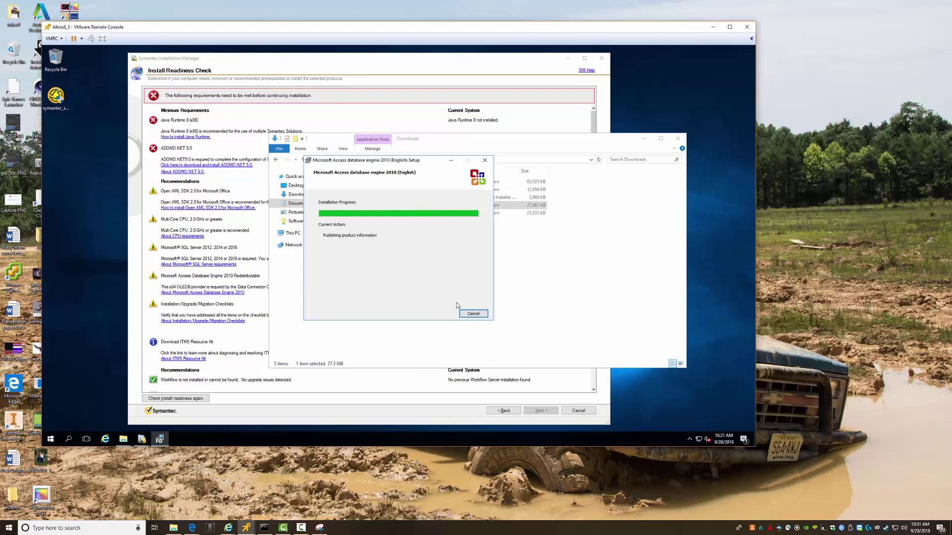
{"action": "left_click", "coordinate": [402, 270]}
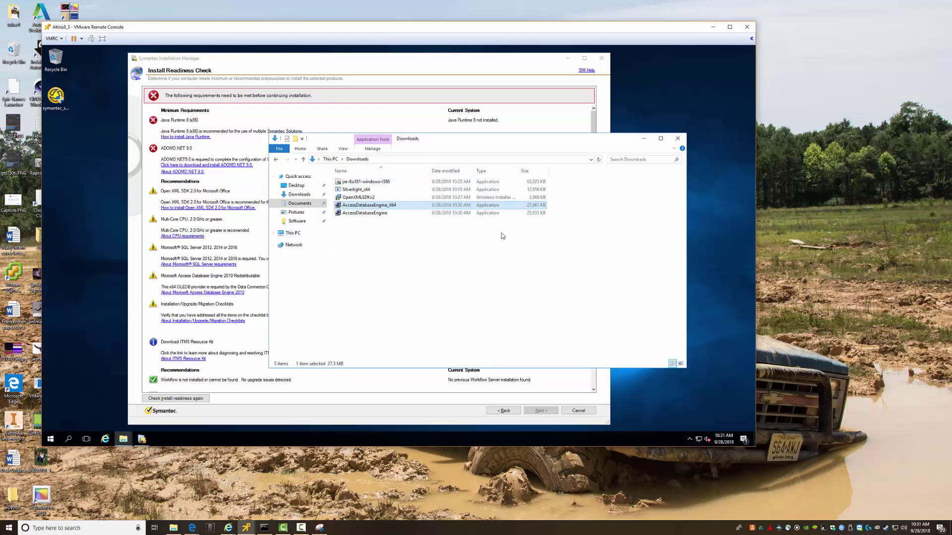
{"action": "left_click", "coordinate": [415, 277]}
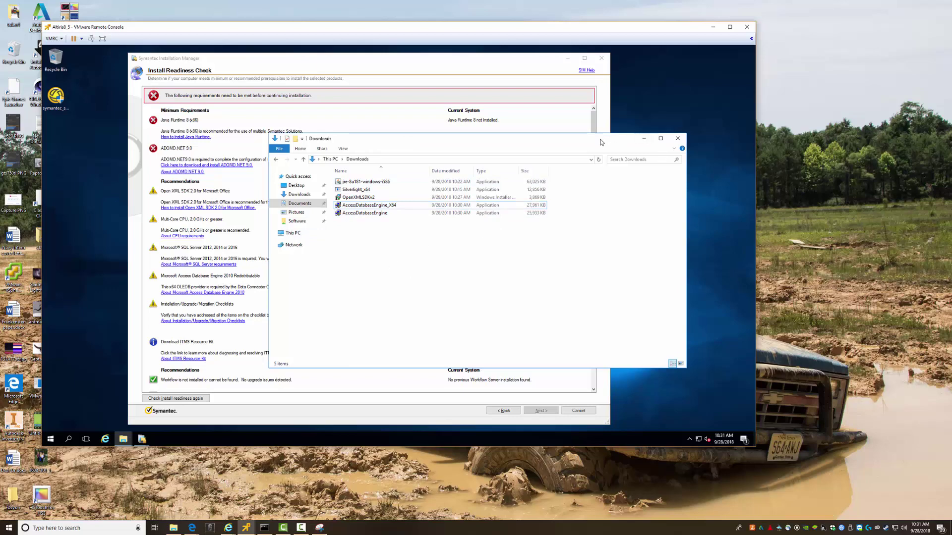
{"action": "left_click_drag", "start_coordinate": [601, 143], "coordinate": [620, 168]}
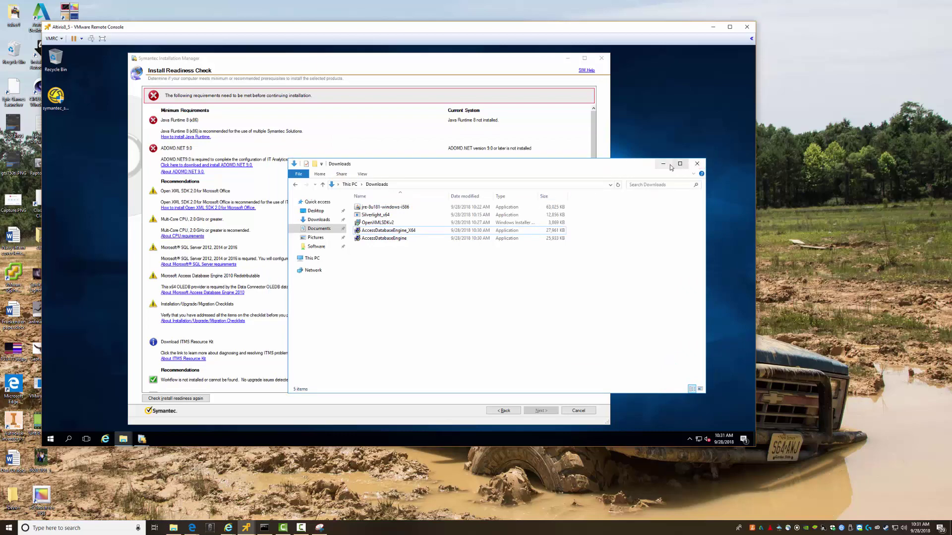
Open Symantec's ITMS Resource Kit article from the readiness check, clearing the security warning
{"action": "left_click", "coordinate": [662, 163]}
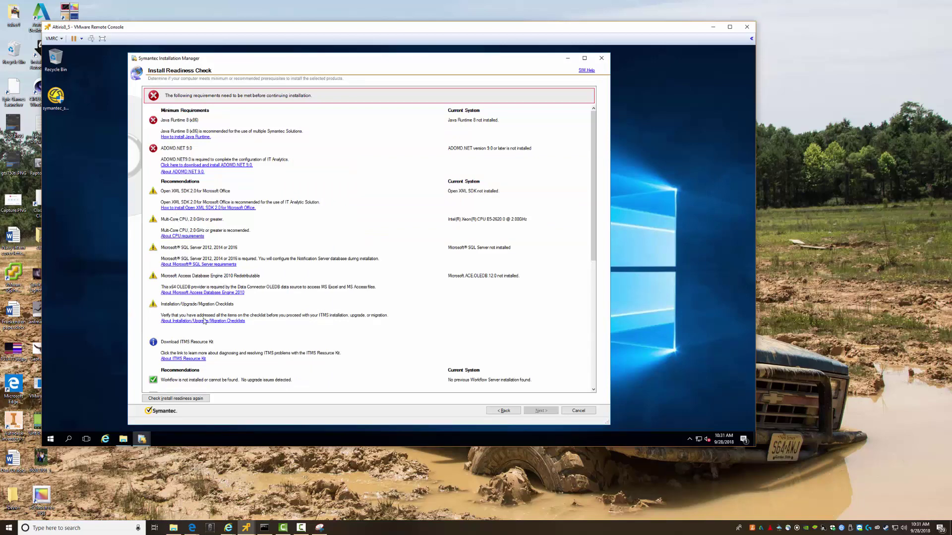
{"action": "left_click", "coordinate": [184, 359]}
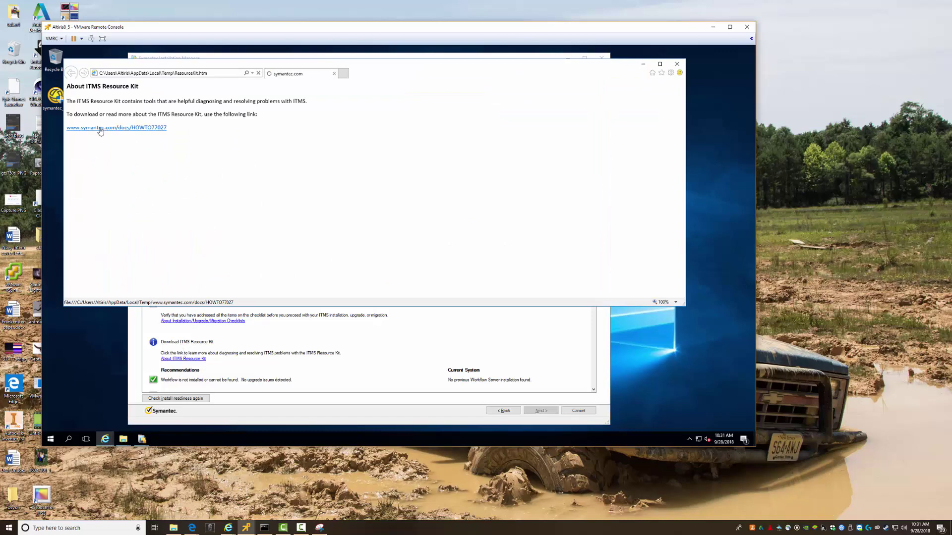
{"action": "left_click", "coordinate": [100, 129]}
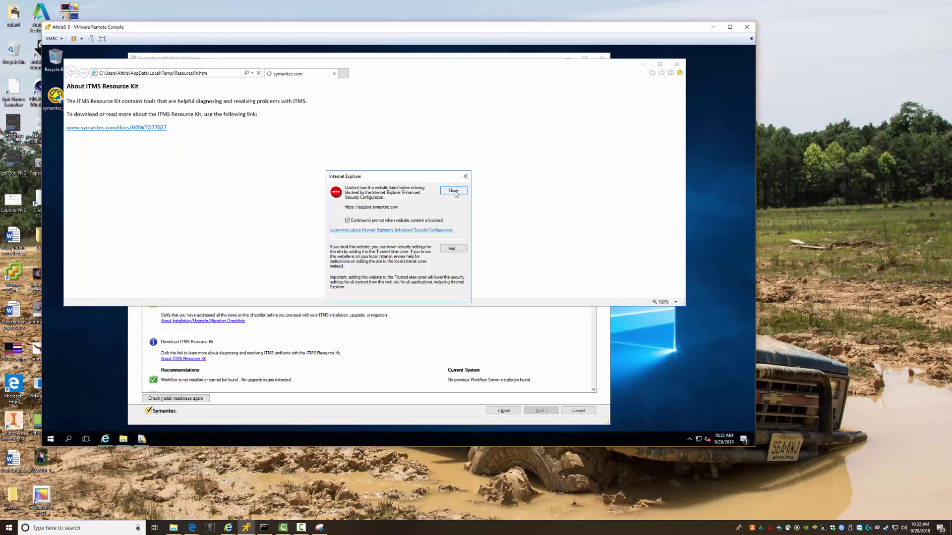
{"action": "left_click", "coordinate": [453, 191]}
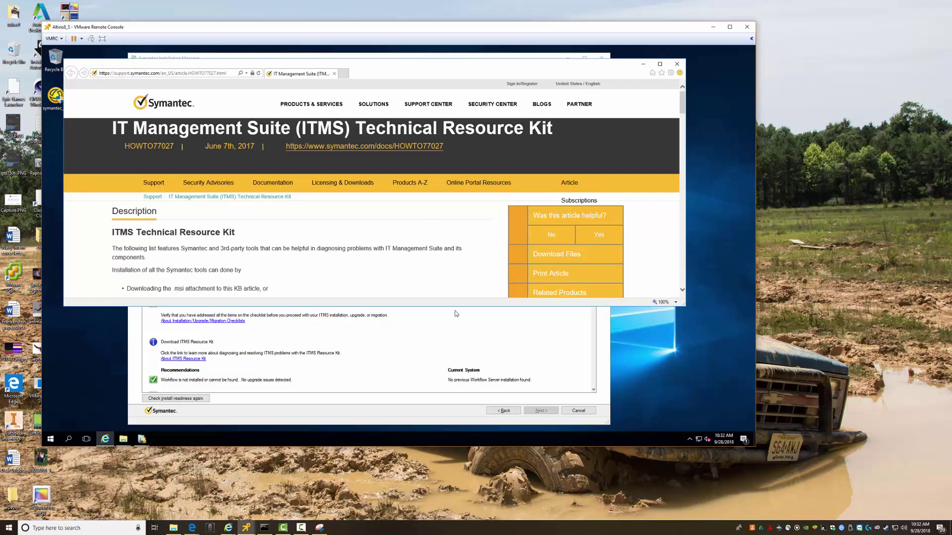
{"action": "left_click_drag", "start_coordinate": [457, 307], "coordinate": [457, 385]}
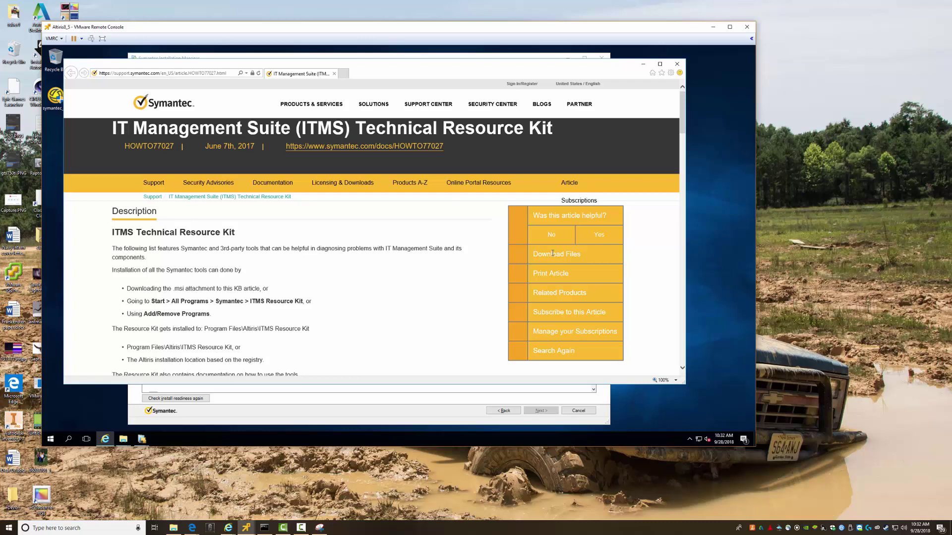
{"action": "scroll", "coordinate": [421, 283], "scroll_direction": "down", "scroll_amount": 8}
{"action": "scroll", "coordinate": [421, 283], "scroll_direction": "up", "scroll_amount": 3}
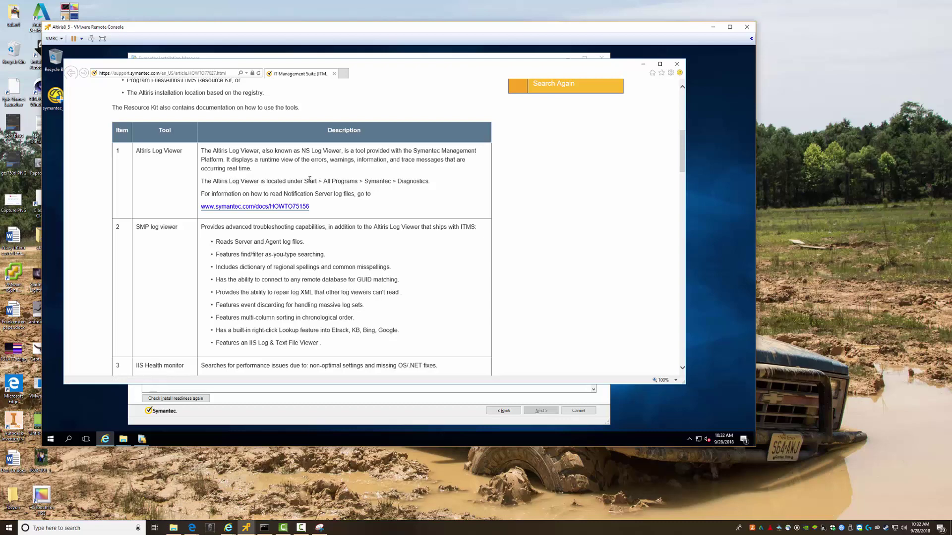
{"action": "scroll", "coordinate": [376, 254], "scroll_direction": "down", "scroll_amount": 15}
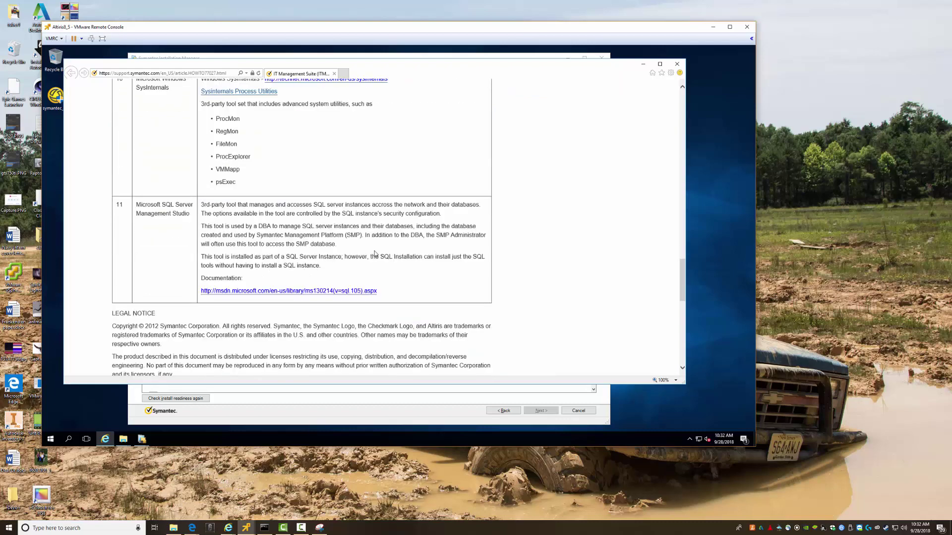
{"action": "scroll", "coordinate": [375, 254], "scroll_direction": "down", "scroll_amount": 6}
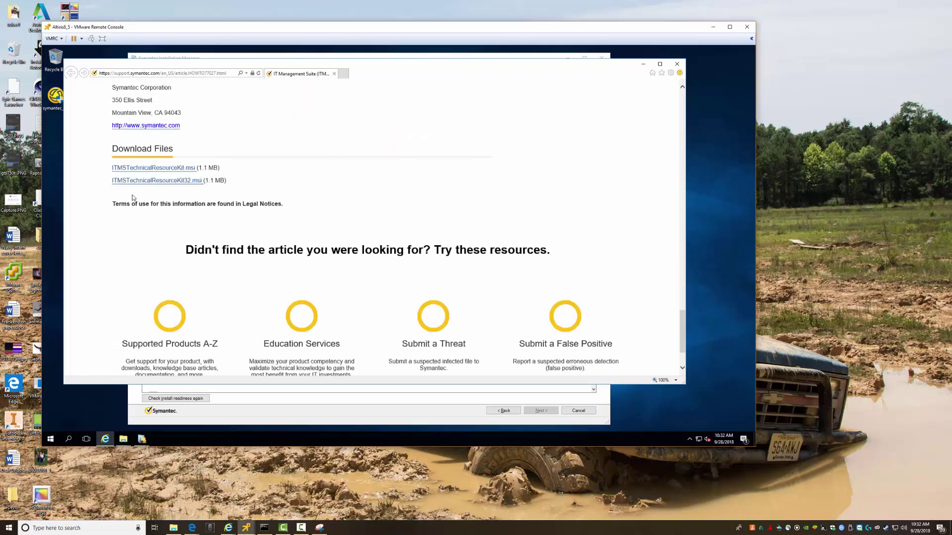
Save and run ITMSTechnicalResourceKit.msi, then hide the browser
{"action": "left_click", "coordinate": [145, 168]}
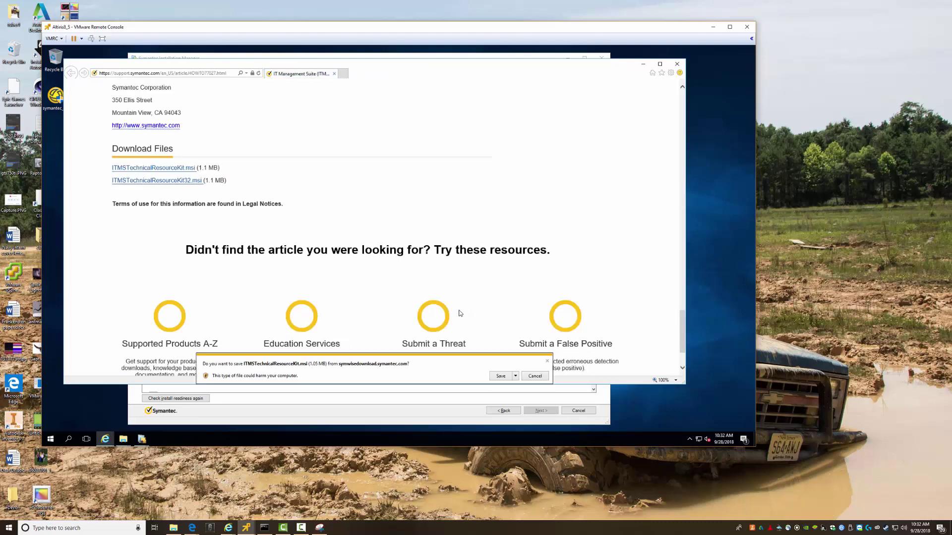
{"action": "left_click", "coordinate": [501, 376]}
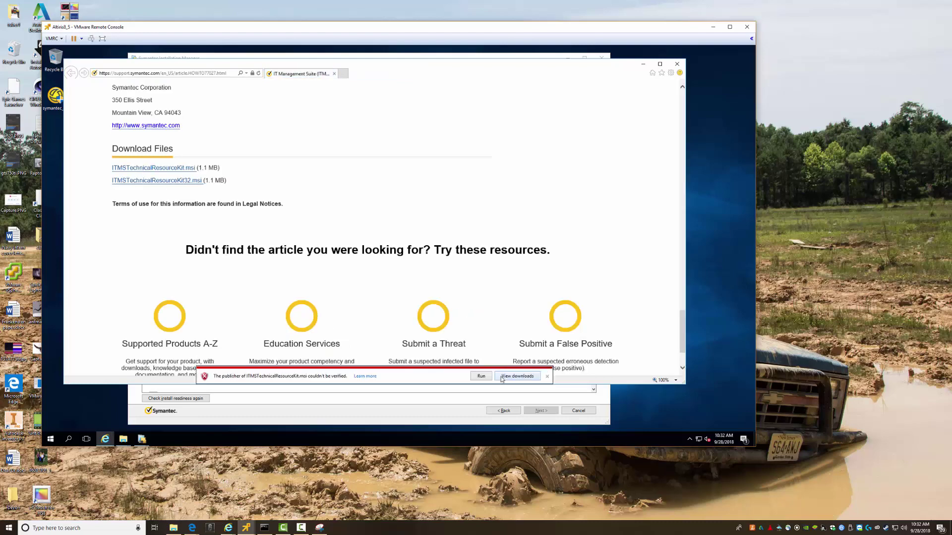
{"action": "left_click", "coordinate": [482, 377]}
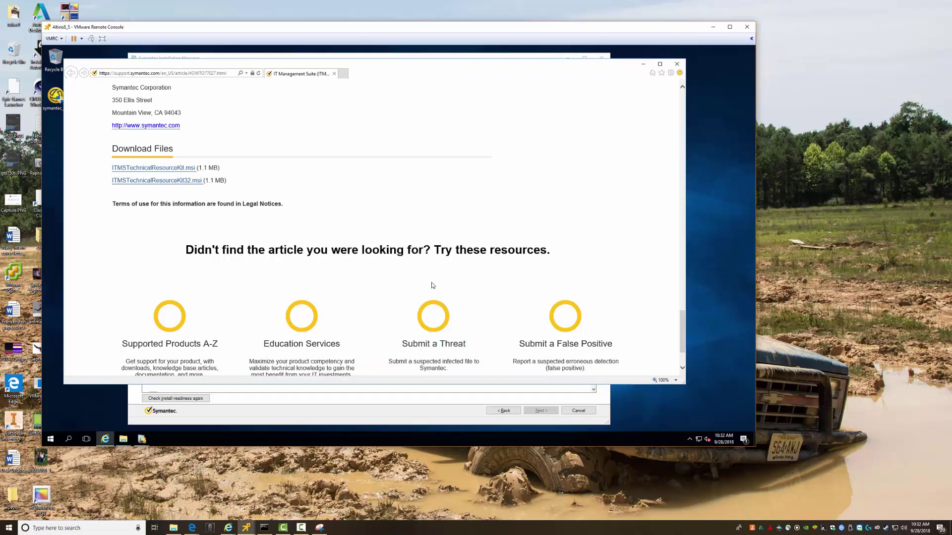
{"action": "left_click", "coordinate": [644, 64]}
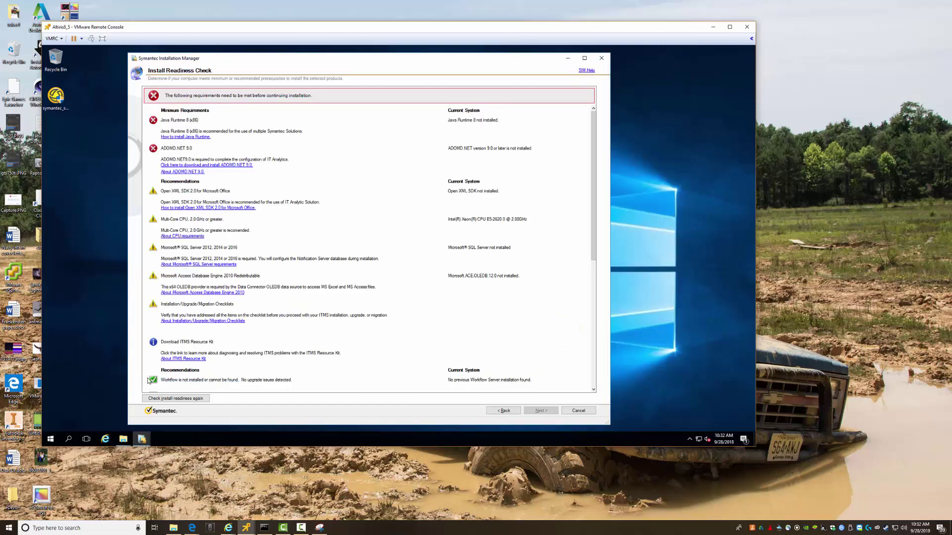
Rerun the install readiness check, review System information, then open the About Installation/Upgrade/Migration Checklists page
{"action": "left_click", "coordinate": [173, 400]}
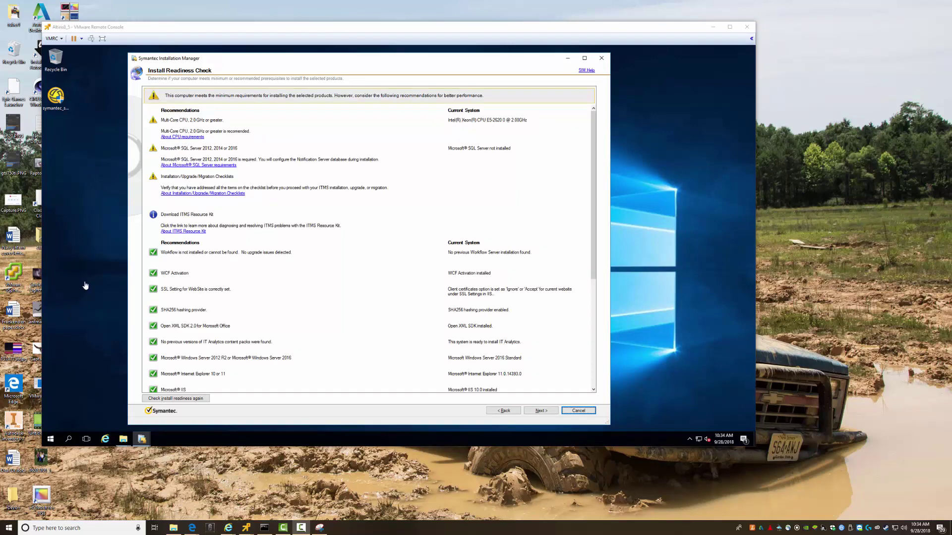
{"action": "right_click", "coordinate": [50, 438]}
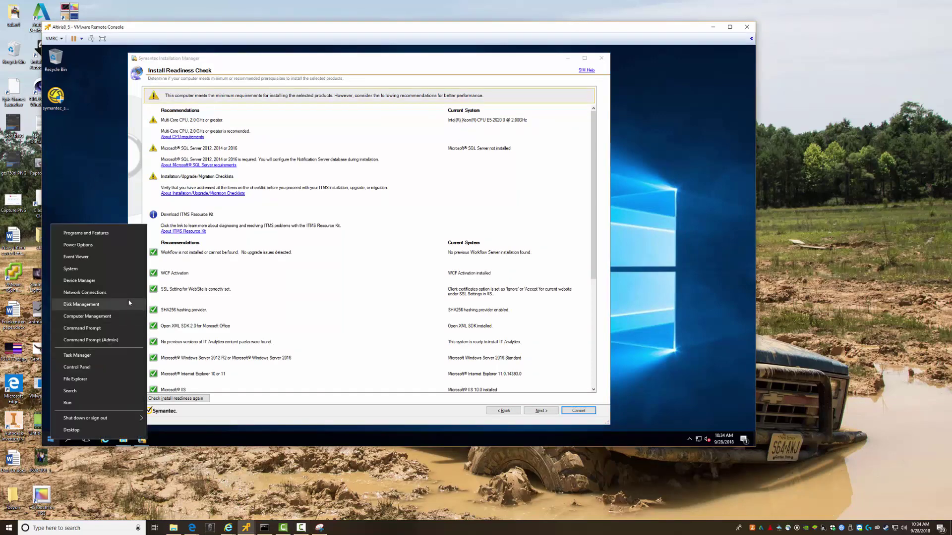
{"action": "left_click", "coordinate": [88, 268]}
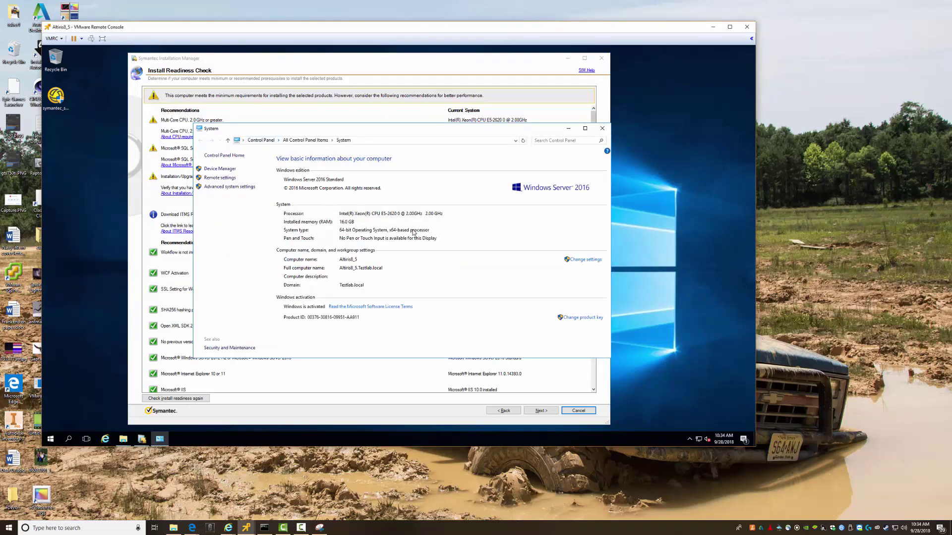
{"action": "left_click", "coordinate": [601, 130]}
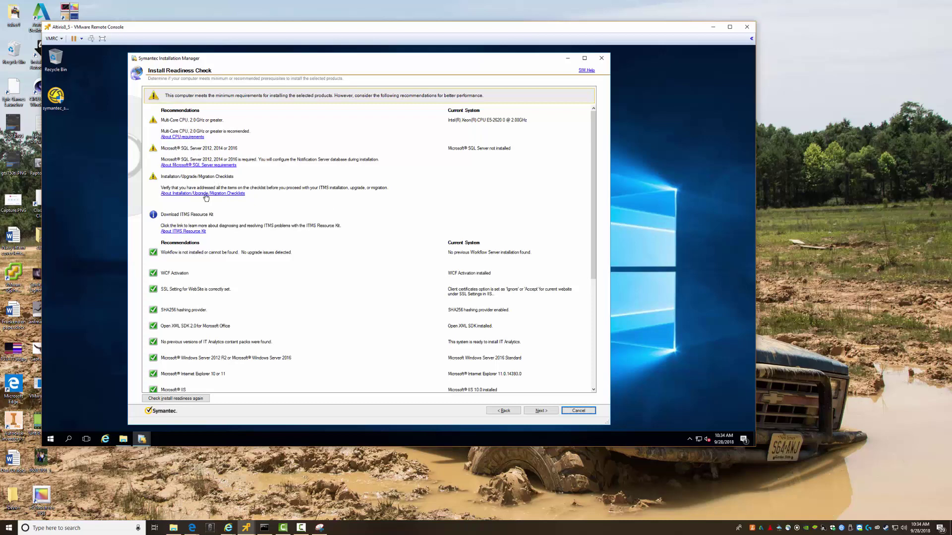
{"action": "left_click", "coordinate": [204, 194]}
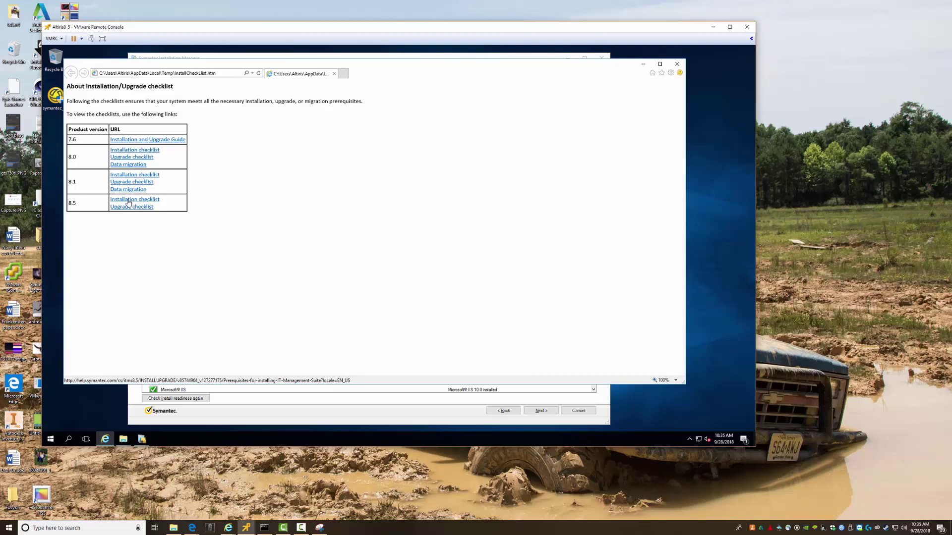
Open the 8.5 Installation and Upgrade checklists in new tabs, dismissing the blocked-content warnings
{"action": "right_click", "coordinate": [128, 201]}
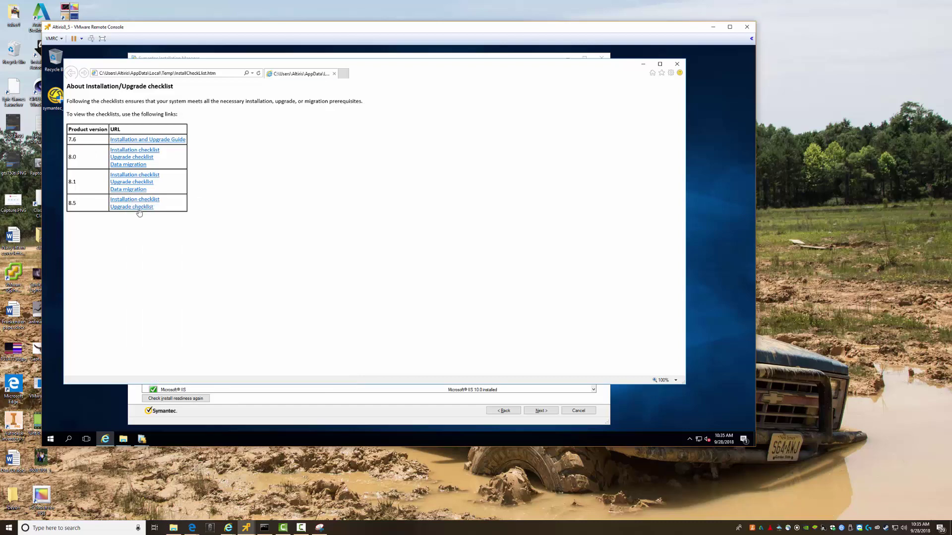
{"action": "left_click", "coordinate": [145, 212]}
{"action": "left_click", "coordinate": [121, 208]}
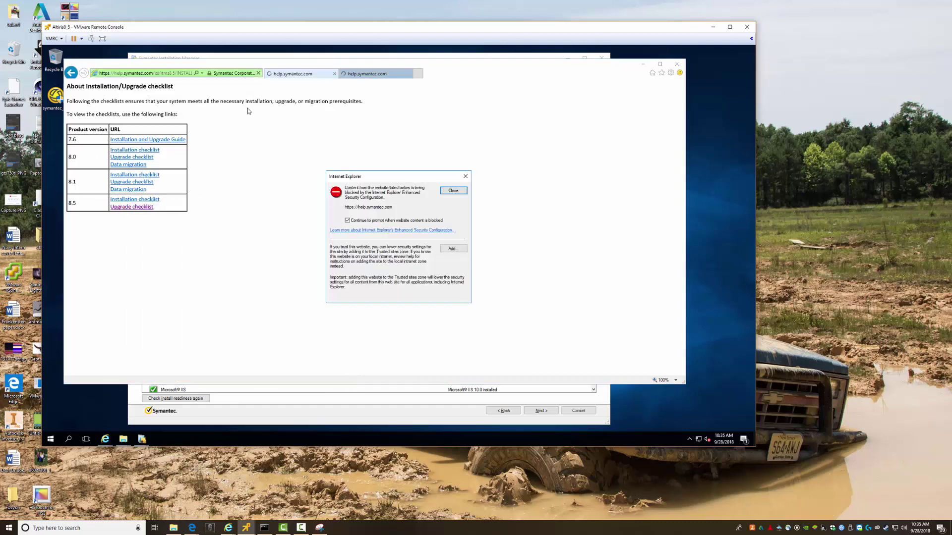
{"action": "left_click", "coordinate": [456, 192]}
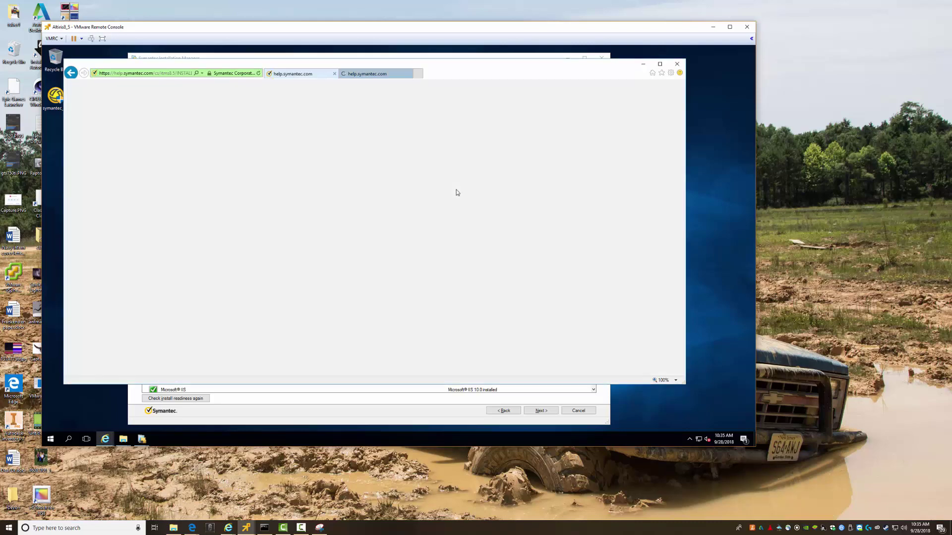
{"action": "left_click", "coordinate": [359, 75]}
{"action": "left_click", "coordinate": [453, 191]}
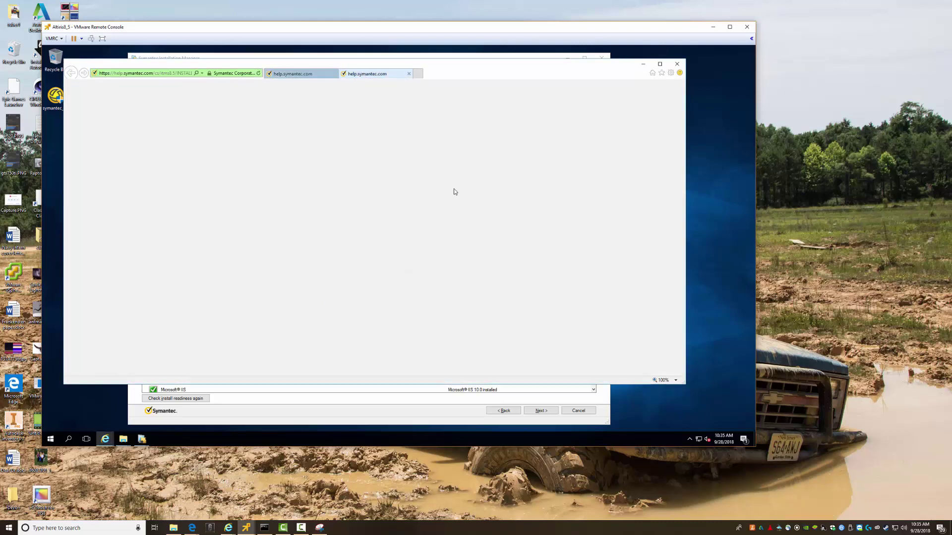
Look through the help.symantec.com tabs, then close Internet Explorer with all its tabs
{"action": "left_click", "coordinate": [301, 75]}
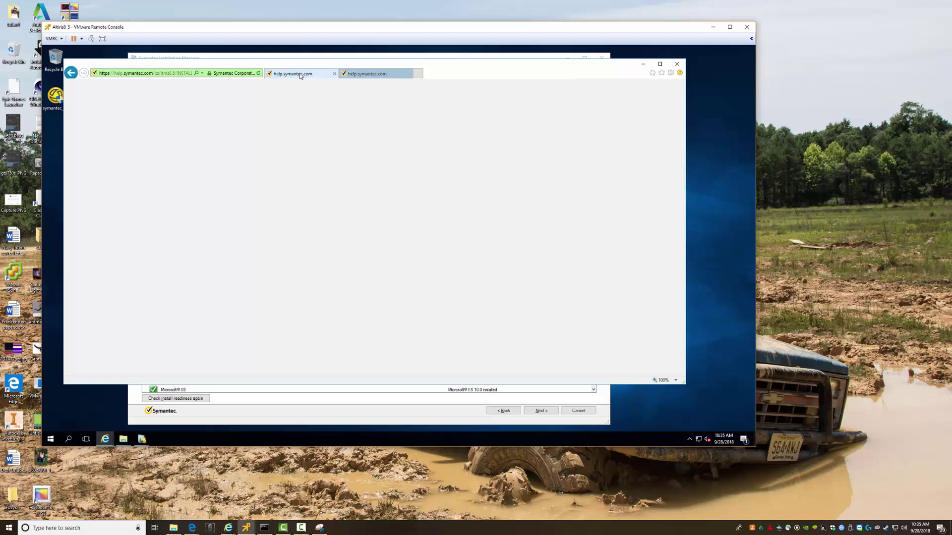
{"action": "left_click", "coordinate": [351, 75]}
{"action": "left_click", "coordinate": [351, 75]}
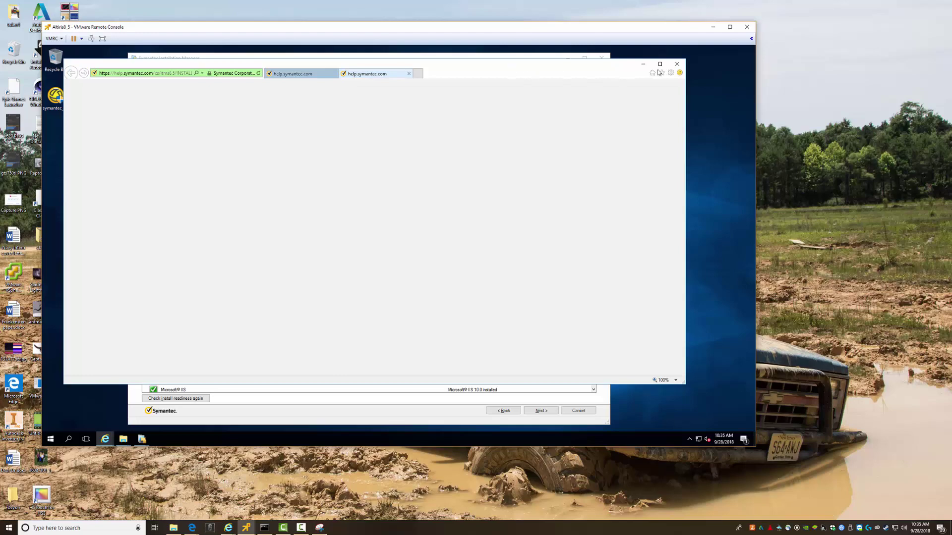
{"action": "left_click", "coordinate": [677, 63]}
{"action": "left_click", "coordinate": [359, 228]}
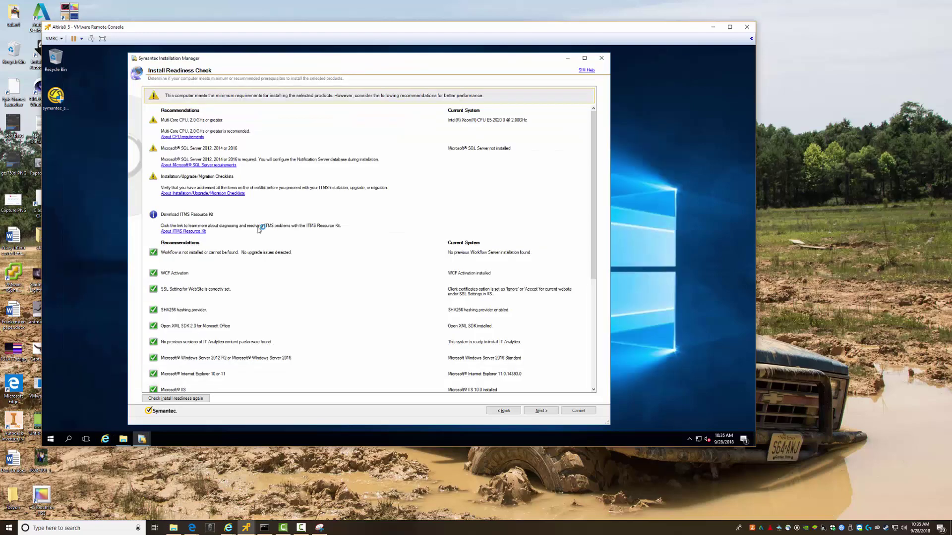
Enter the Notification Server account user name and password, then accept the application pool change
{"action": "left_click", "coordinate": [542, 412]}
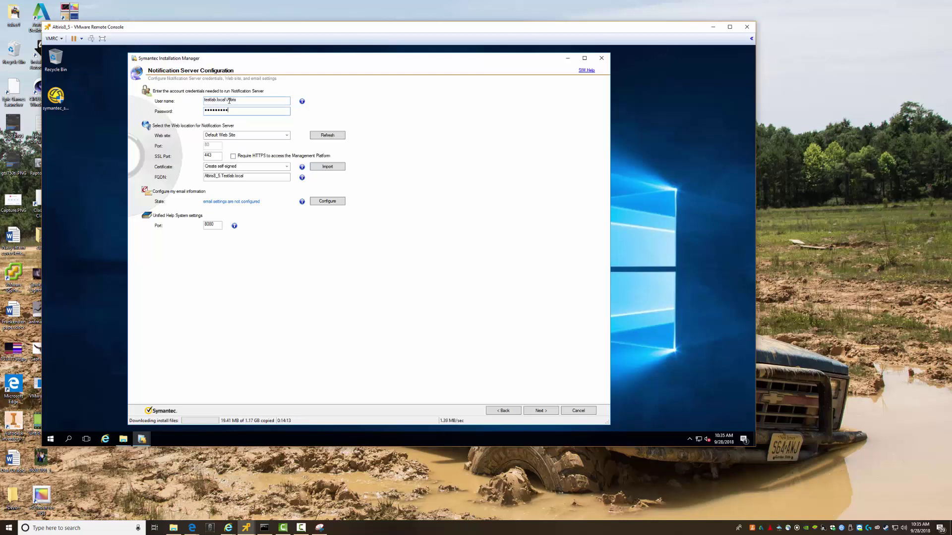
{"action": "key", "text": "Tab"}
{"action": "key", "text": "Tab"}
{"action": "key", "text": "Tab"}
{"action": "key", "text": "Tab"}
{"action": "key", "text": "Tab"}
{"action": "left_click", "coordinate": [540, 411]}
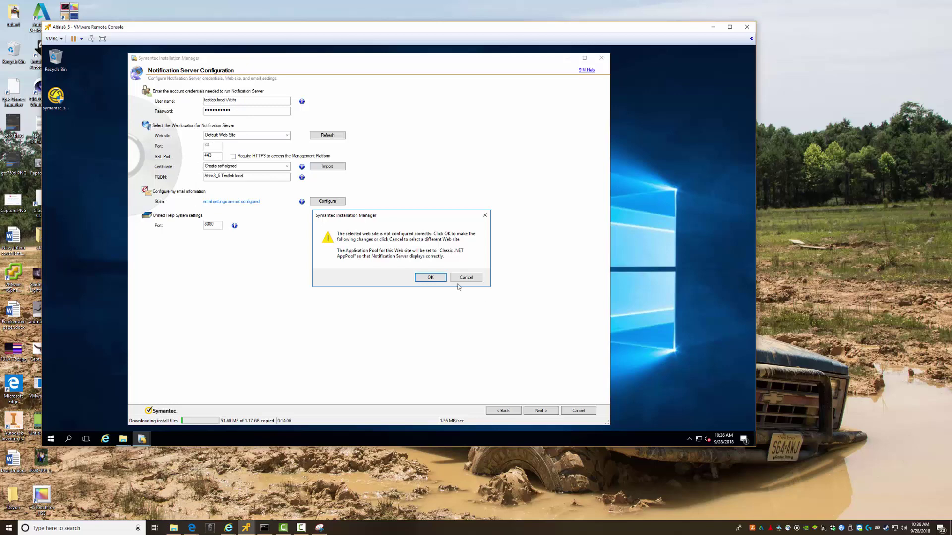
{"action": "left_click", "coordinate": [424, 279]}
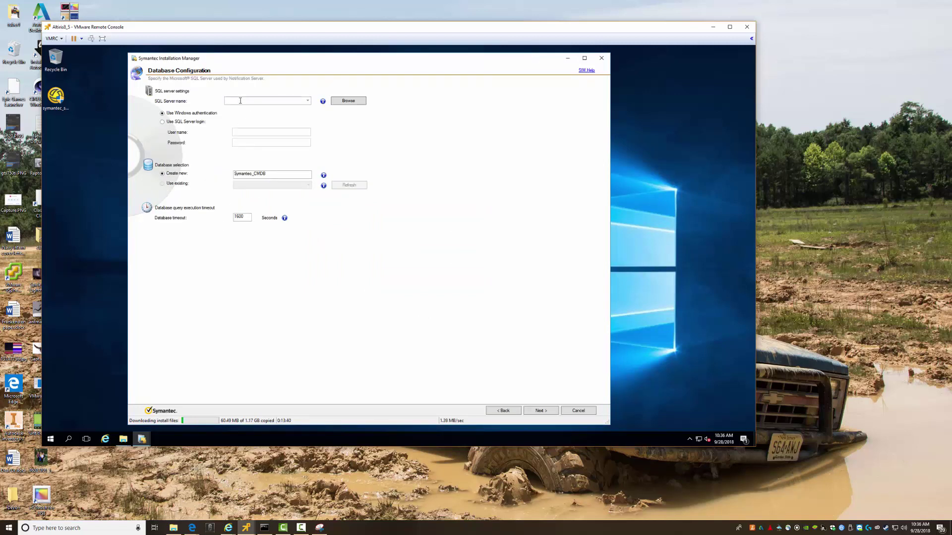
Switch to the SQL server console and sign in as Administrator with the account password
{"action": "left_click", "coordinate": [246, 528]}
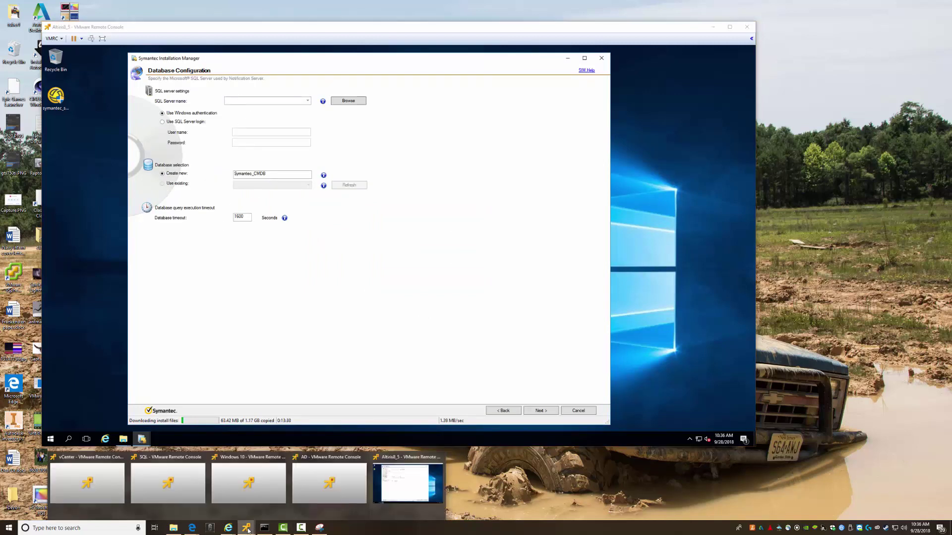
{"action": "left_click", "coordinate": [185, 483]}
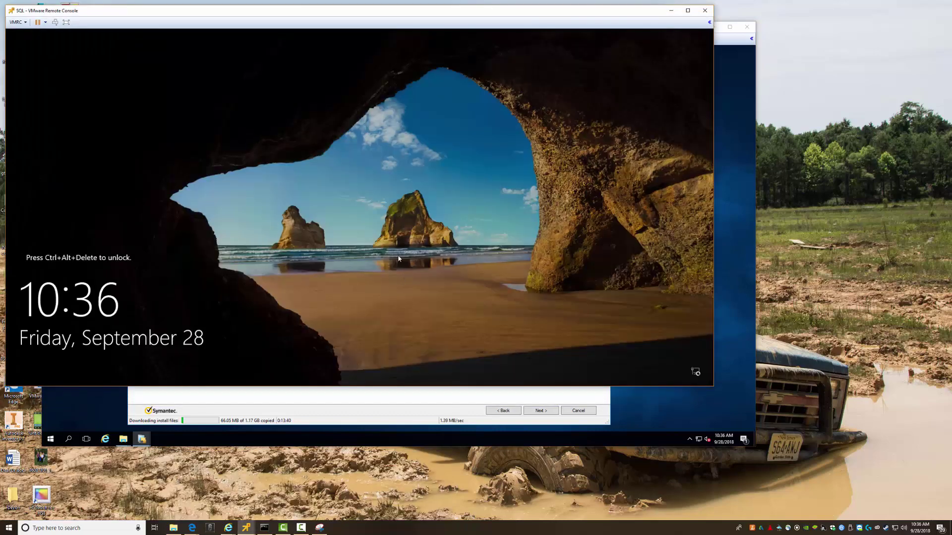
{"action": "key", "text": "ctrl+alt+Insert"}
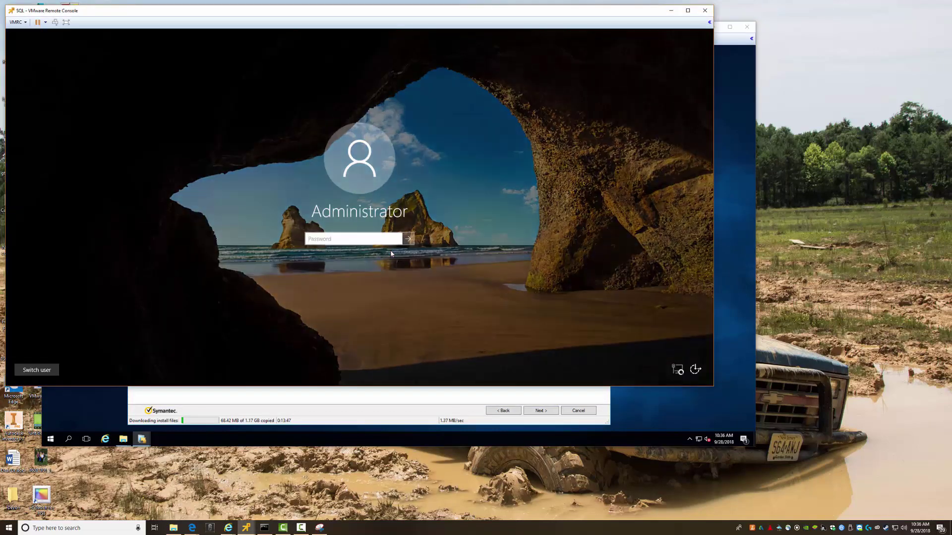
{"action": "type", "text": "pa"}
{"action": "key", "text": "BackSpace"}
{"action": "key", "text": "BackSpace"}
{"action": "type", "text": "password"}
{"action": "key", "text": "Return"}
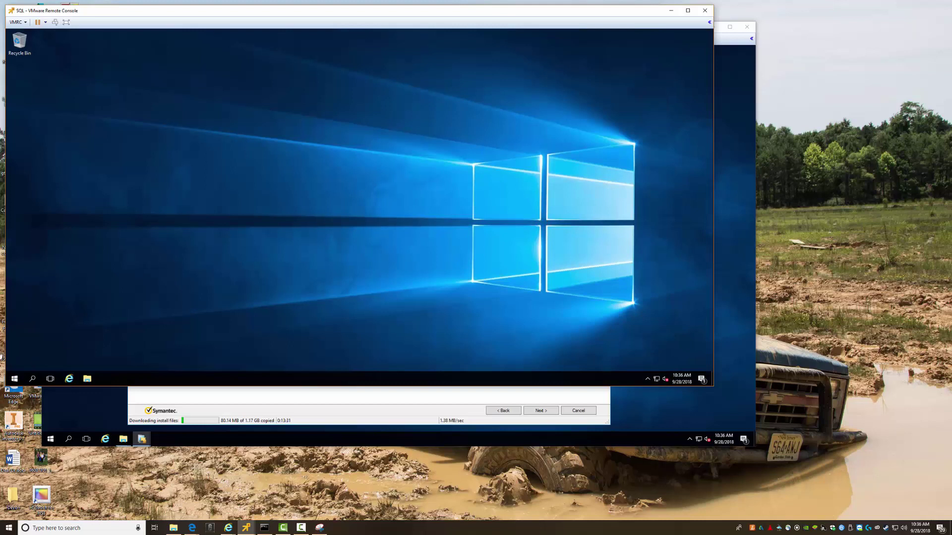
Open the SQL VM's System page showing SQL.Testlab.local, then minimize the SQL console
{"action": "right_click", "coordinate": [15, 379]}
{"action": "left_click", "coordinate": [45, 213]}
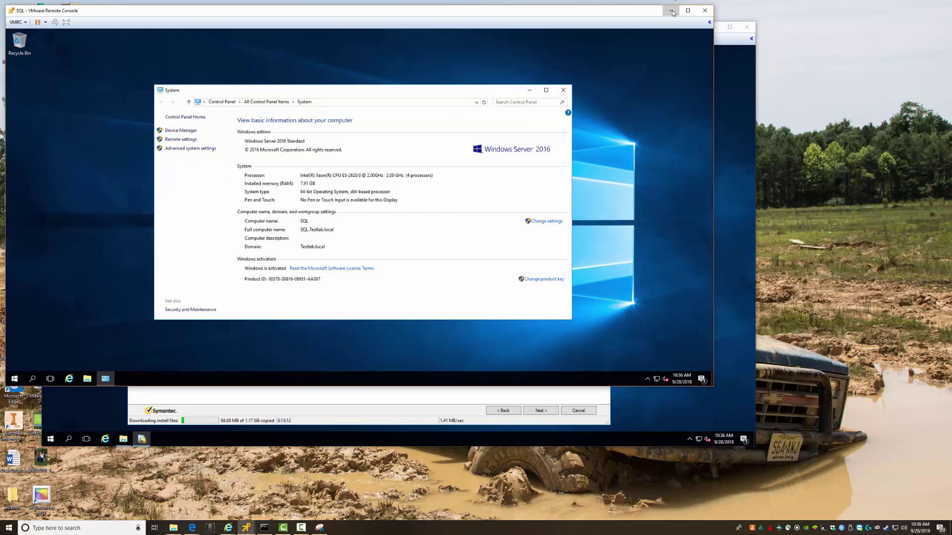
{"action": "left_click", "coordinate": [670, 10]}
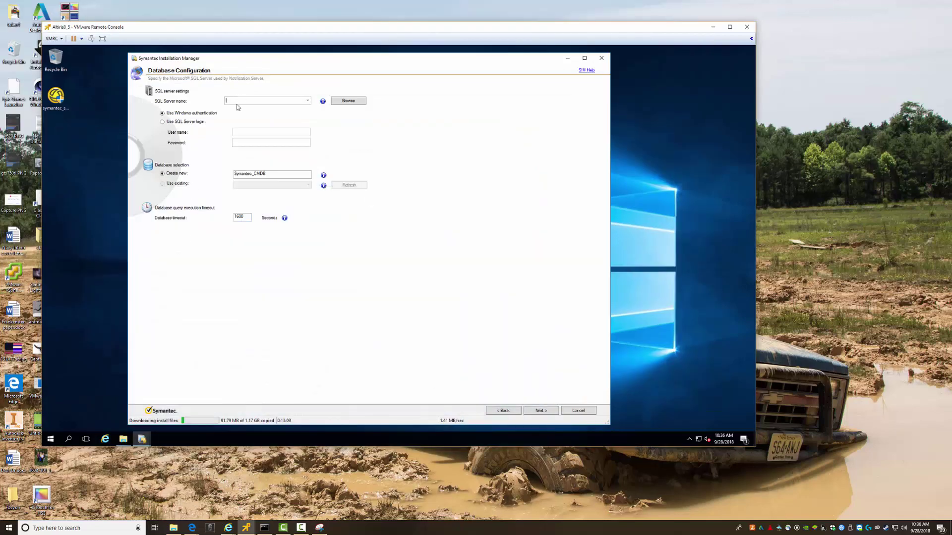
Enter sql.testlab.local as the SQL Server name and start verifying the database connection
{"action": "type", "text": "sql.testlab.local\\"}
{"action": "left_click", "coordinate": [540, 411]}
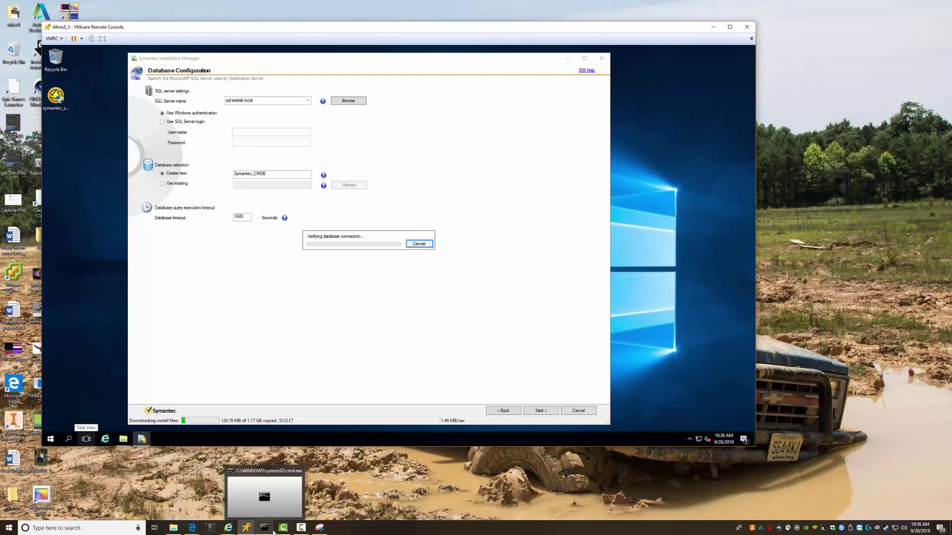
{"action": "mouse_move", "coordinate": [225, 530]}
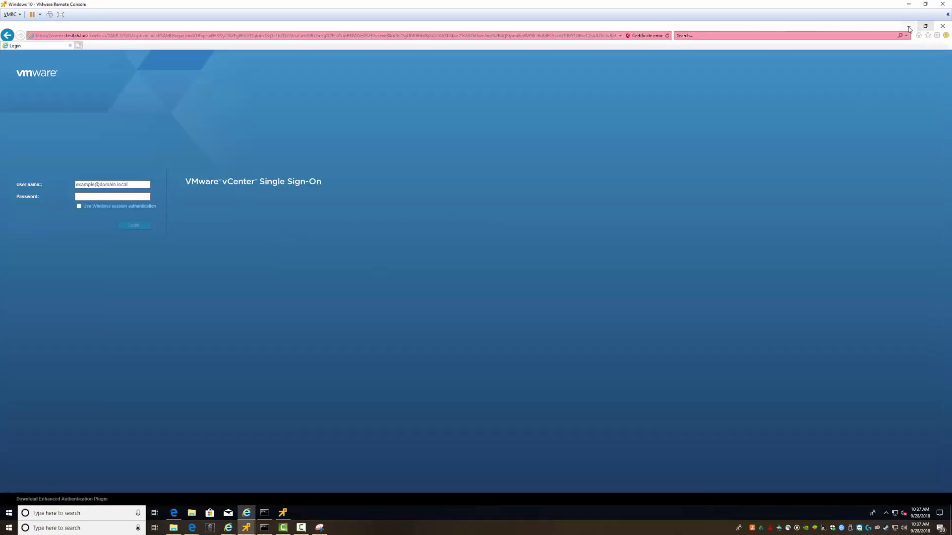
Minimize the vCenter login browser, scroll through the Windows 10 Start app list, then hide that console
{"action": "left_click", "coordinate": [908, 26]}
{"action": "left_click", "coordinate": [9, 513]}
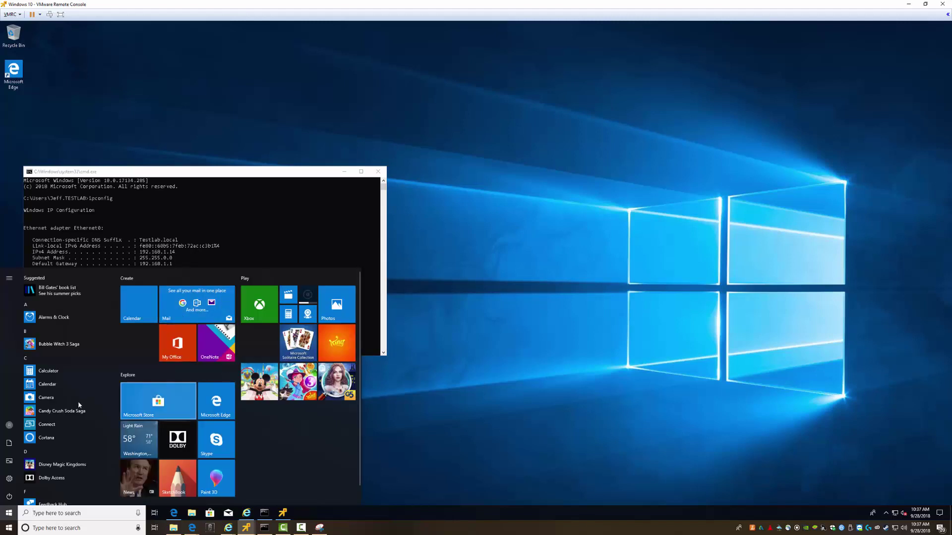
{"action": "scroll", "coordinate": [73, 414], "scroll_direction": "down", "scroll_amount": 6}
{"action": "scroll", "coordinate": [73, 419], "scroll_direction": "down", "scroll_amount": 6}
{"action": "scroll", "coordinate": [74, 419], "scroll_direction": "up", "scroll_amount": 4}
{"action": "scroll", "coordinate": [73, 419], "scroll_direction": "up", "scroll_amount": 3}
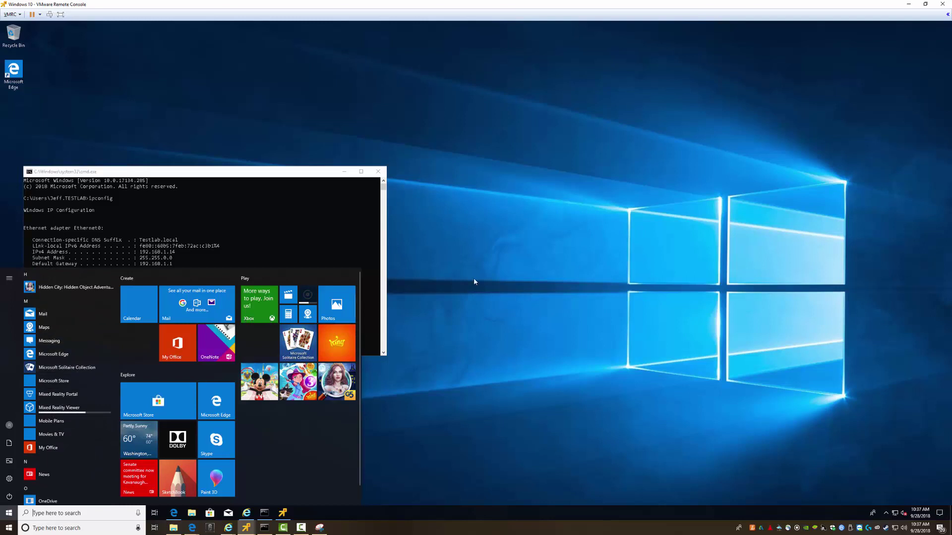
{"action": "left_click", "coordinate": [459, 298]}
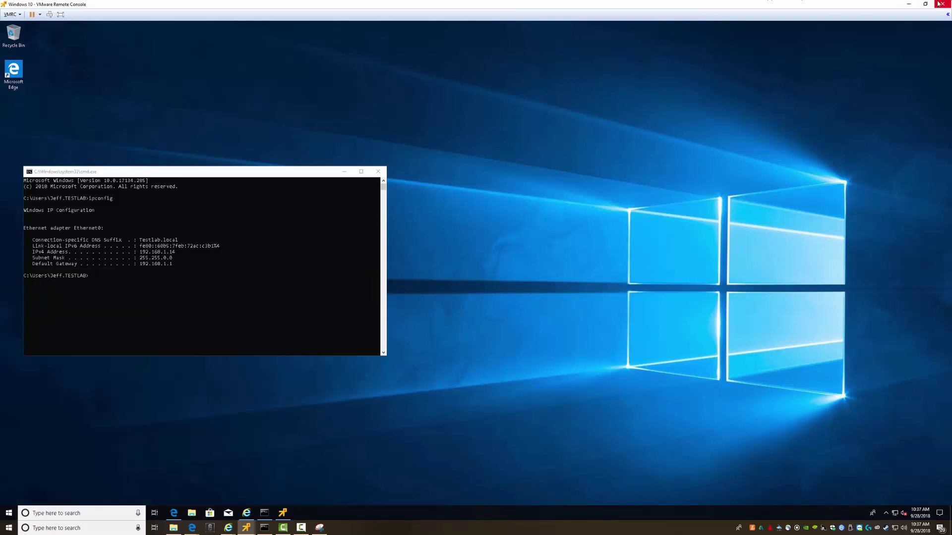
{"action": "left_click", "coordinate": [909, 4]}
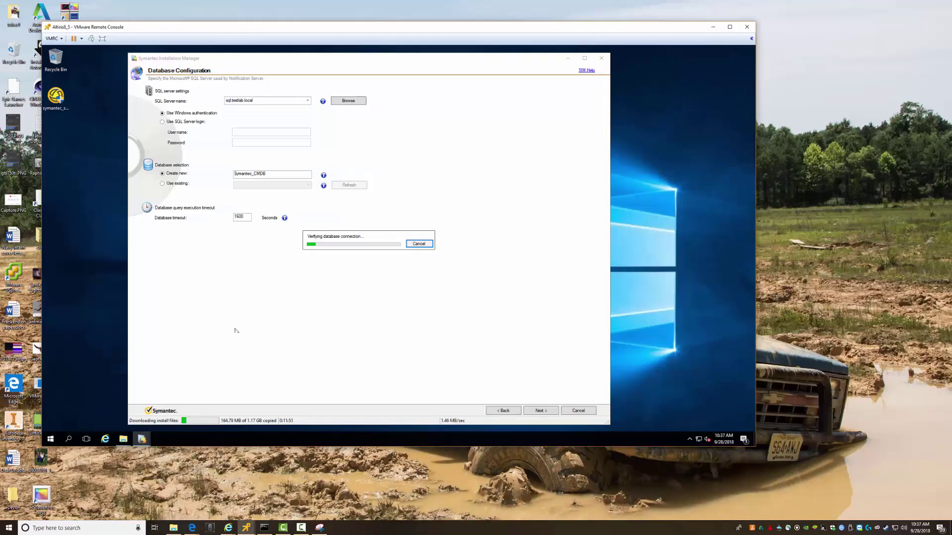
Bring the SQL server console forward and search its Start menu for sql
{"action": "left_click", "coordinate": [246, 528]}
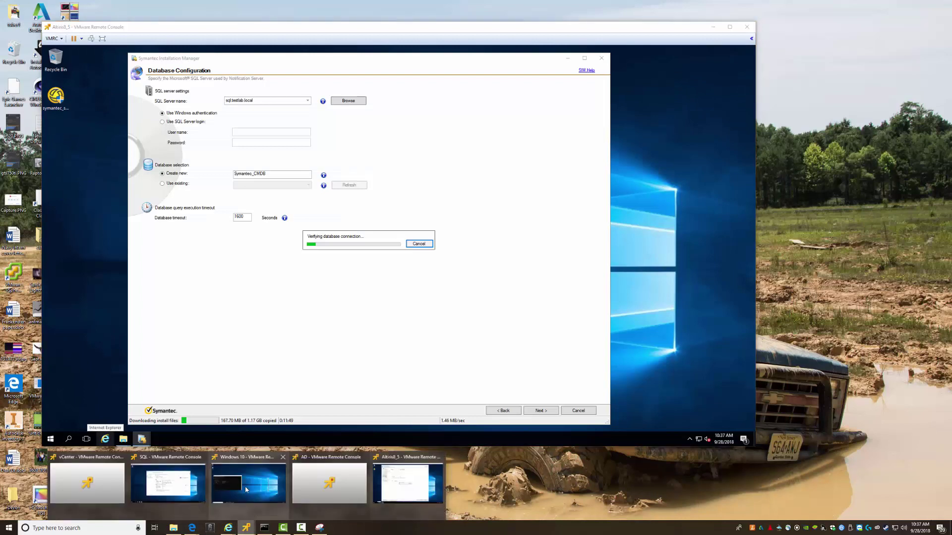
{"action": "left_click", "coordinate": [170, 489]}
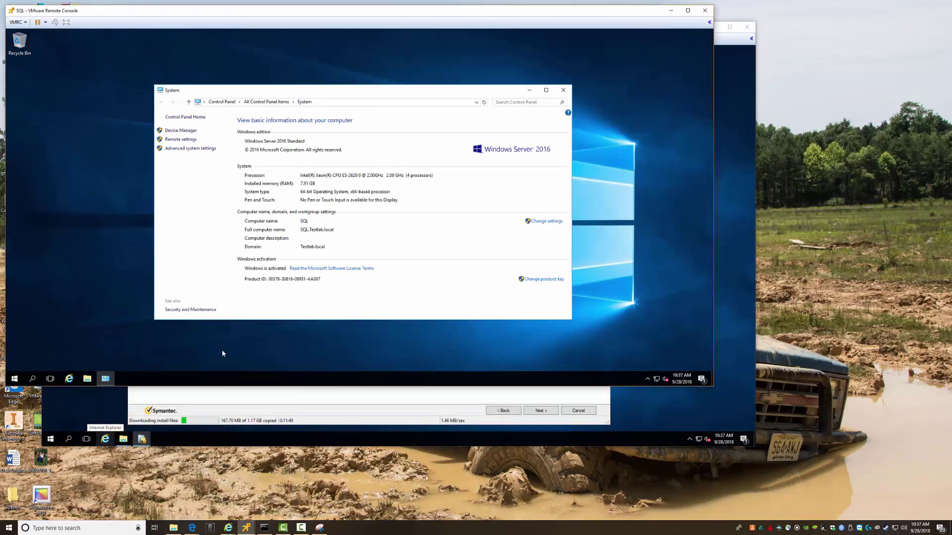
{"action": "left_click", "coordinate": [15, 379]}
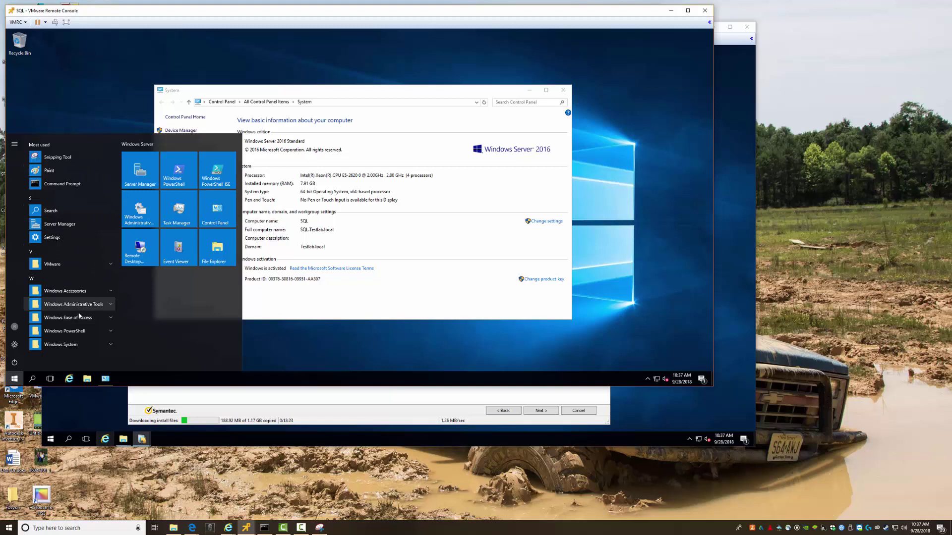
{"action": "left_click", "coordinate": [377, 297]}
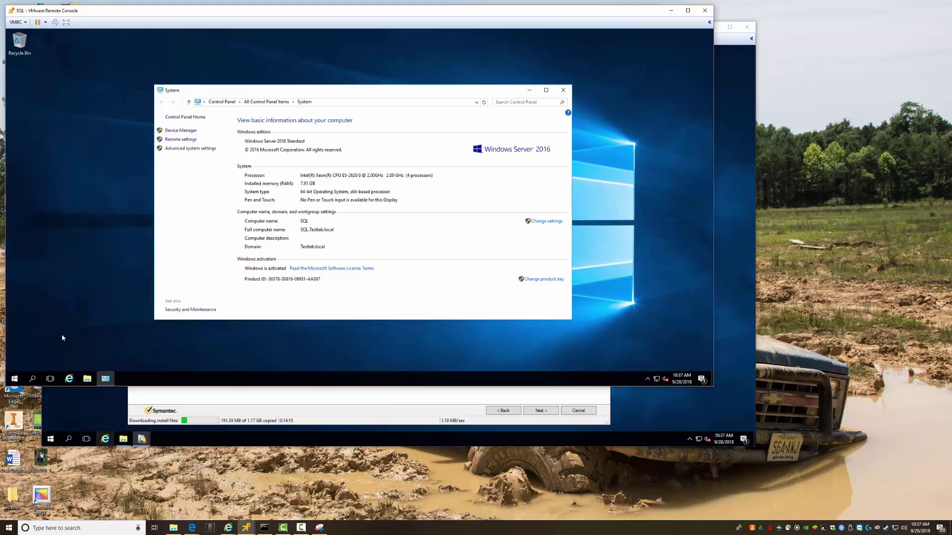
{"action": "key", "text": "super"}
{"action": "type", "text": "sql"}
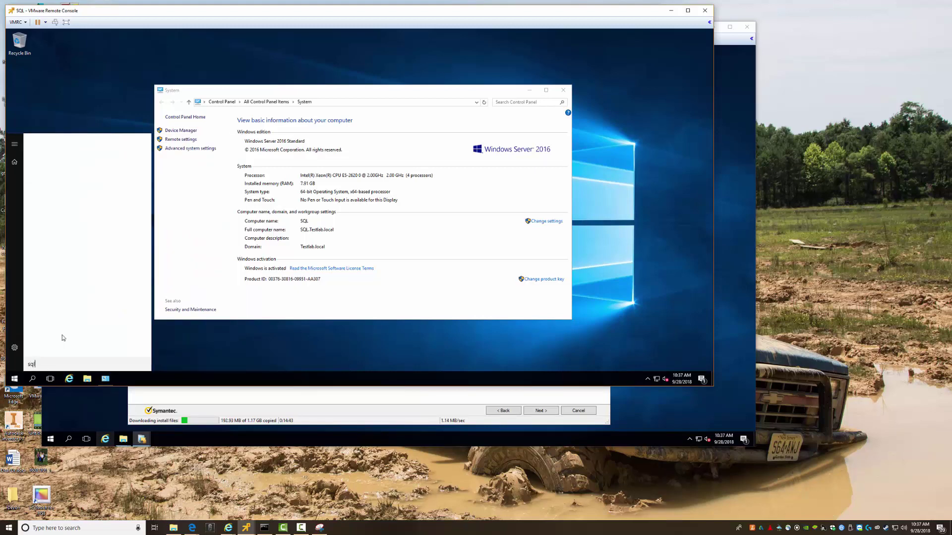
Check the Altiris console's app list, then return to the SQL console and dismiss the search
{"action": "left_click", "coordinate": [87, 407]}
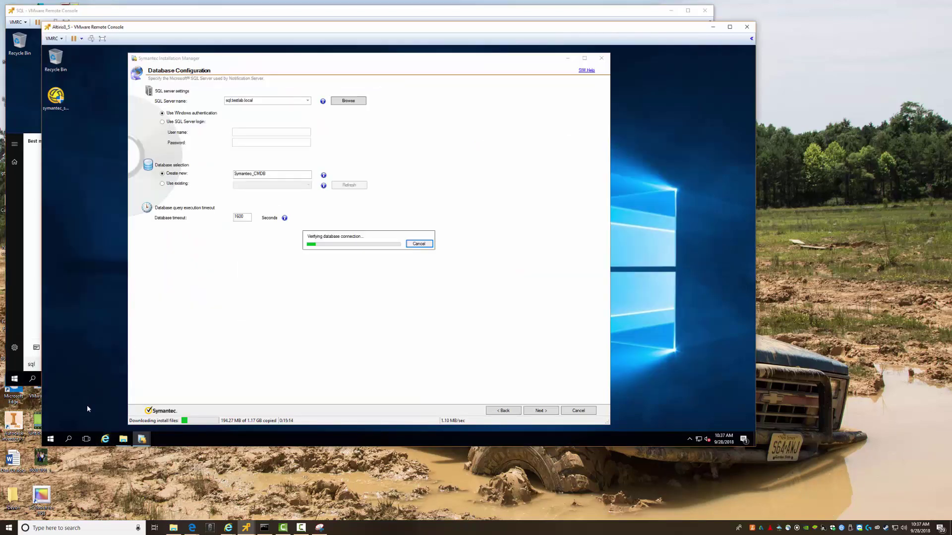
{"action": "left_click", "coordinate": [51, 439]}
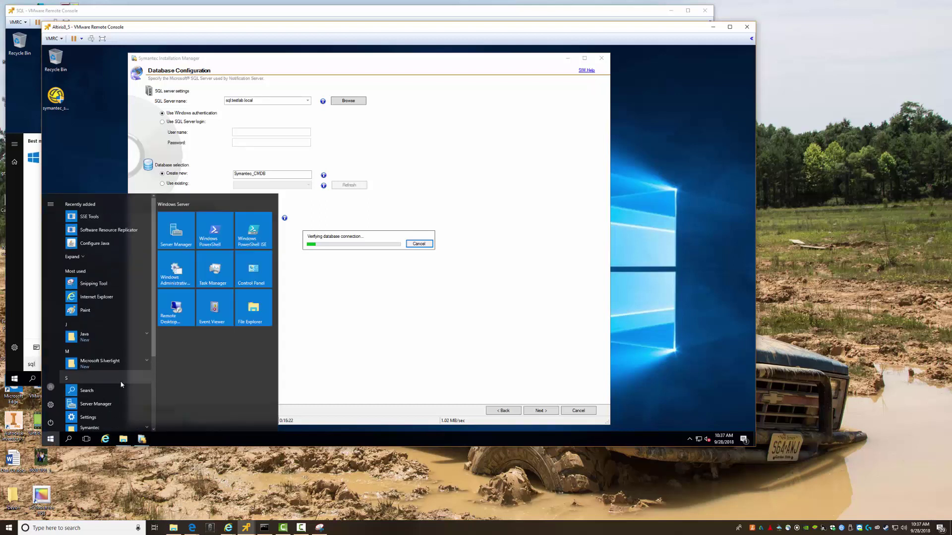
{"action": "left_click", "coordinate": [377, 356]}
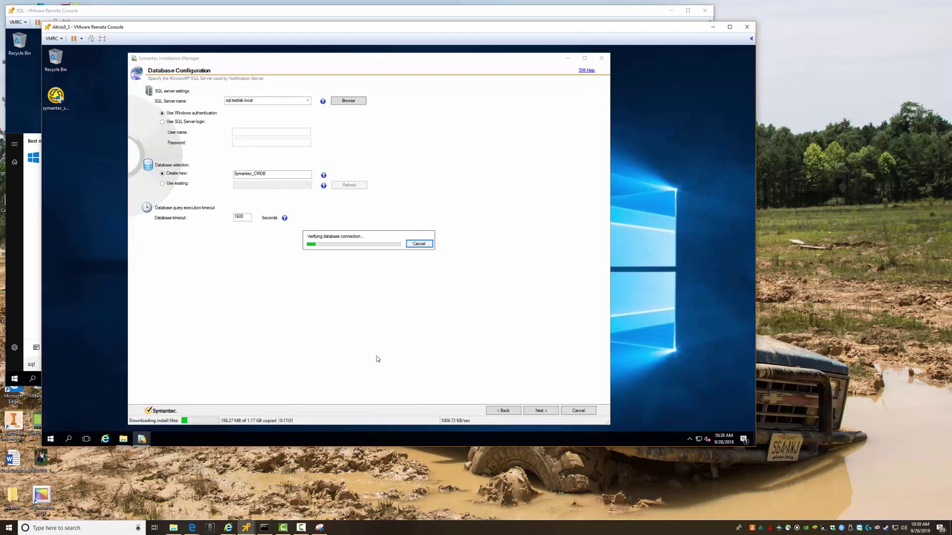
{"action": "left_click", "coordinate": [41, 269]}
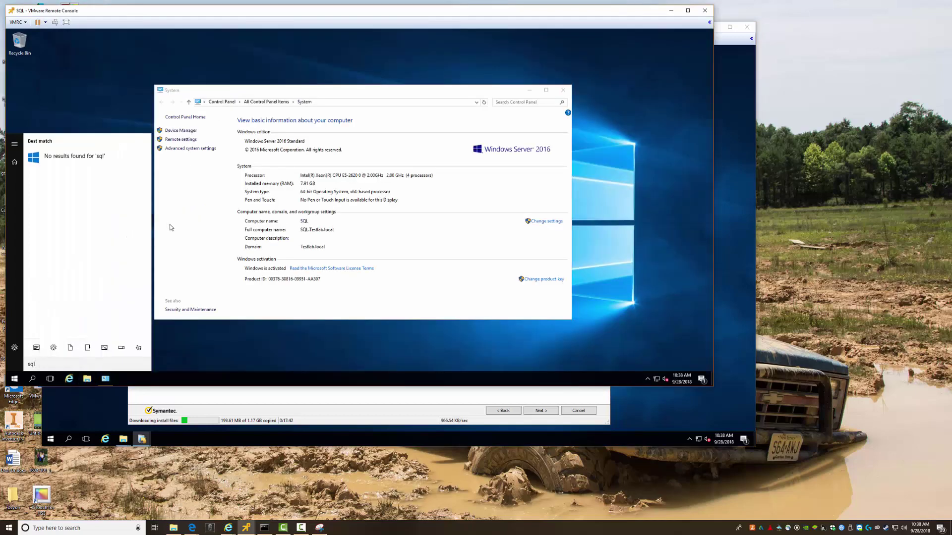
{"action": "left_click", "coordinate": [411, 235]}
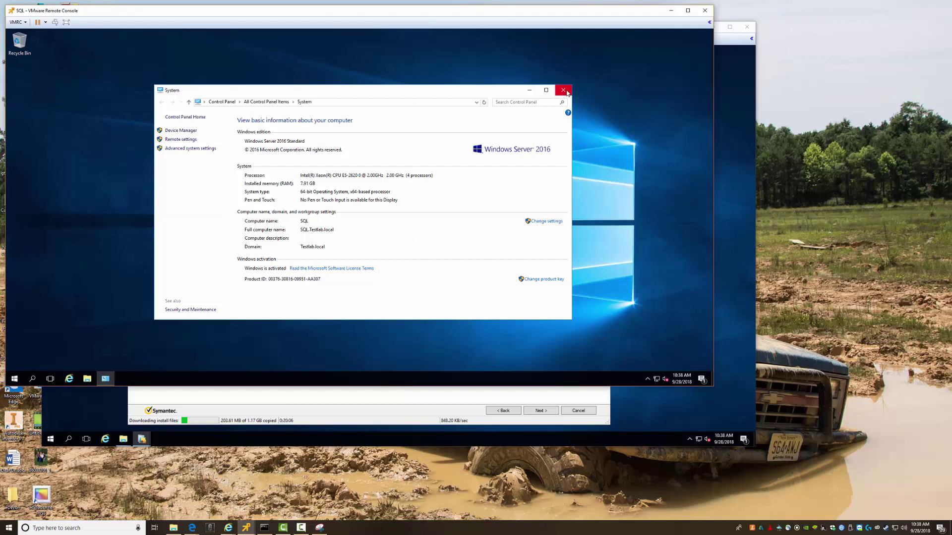
Close the SQL VM's System window and open its Start menu
{"action": "left_click", "coordinate": [565, 93]}
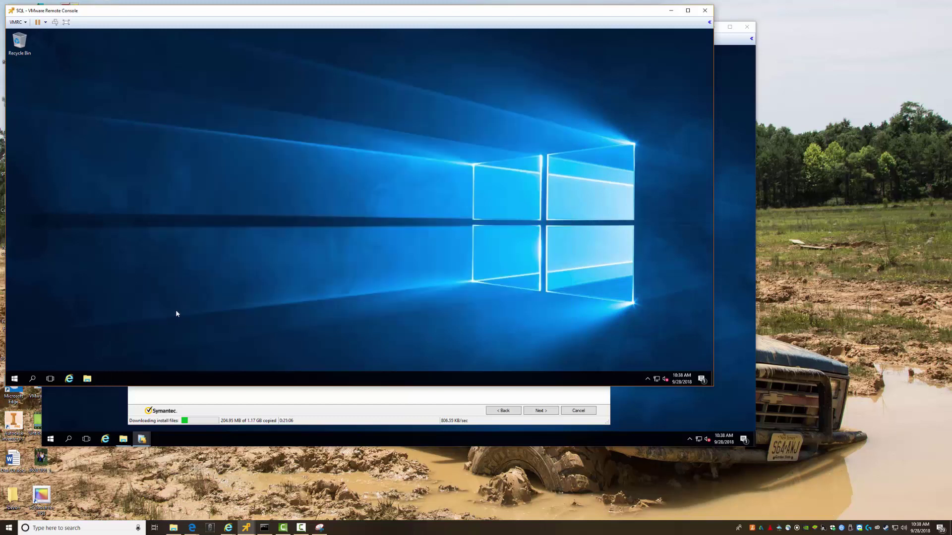
{"action": "left_click", "coordinate": [15, 379]}
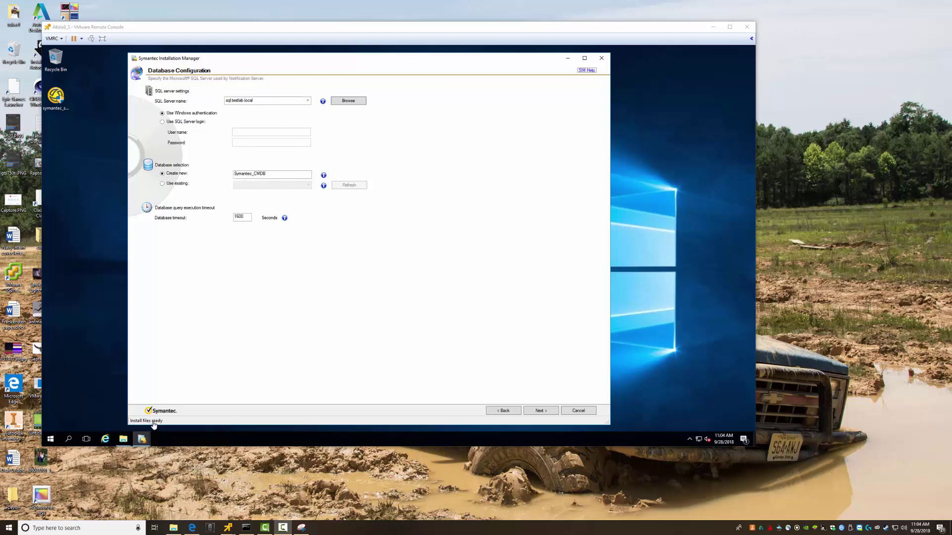
Proceed from Database Configuration so the connection verifies and the 45-product Review Installation Details page appears
{"action": "left_click", "coordinate": [538, 411]}
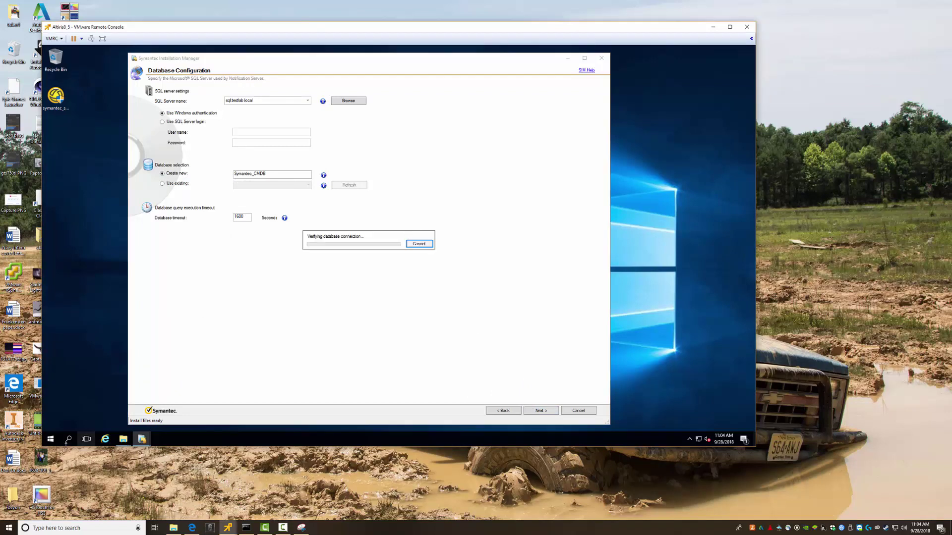
{"action": "left_click", "coordinate": [50, 439]}
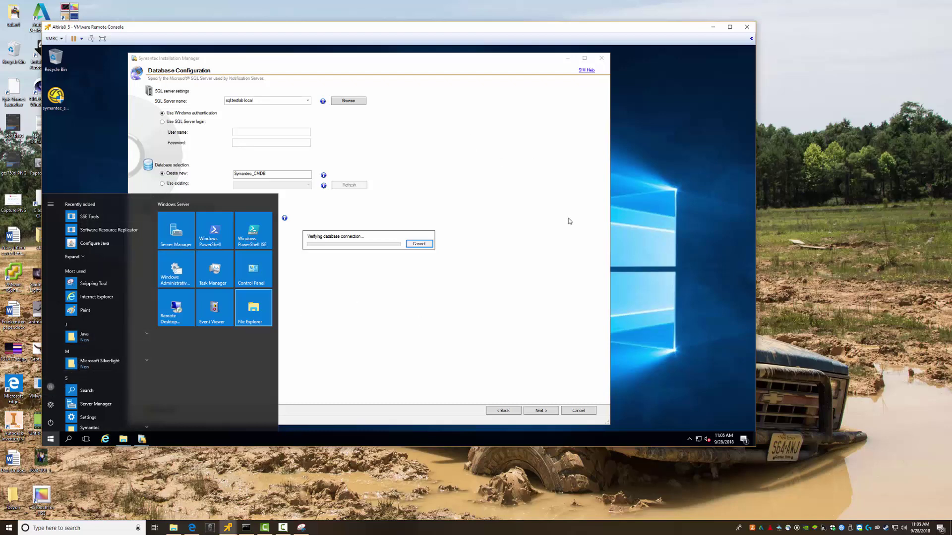
{"action": "left_click", "coordinate": [559, 278]}
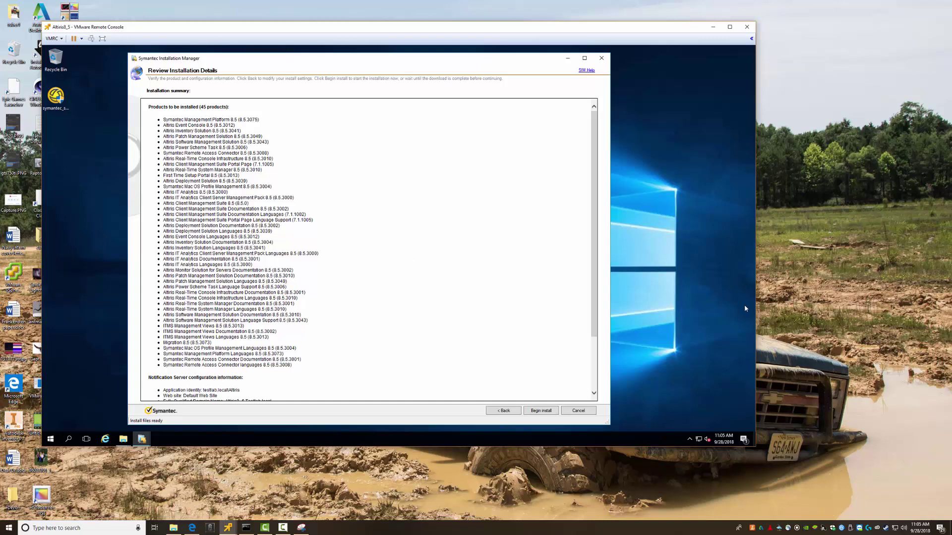
Capture the product list with Snipping Tool and save it as Products
{"action": "left_click", "coordinate": [302, 527]}
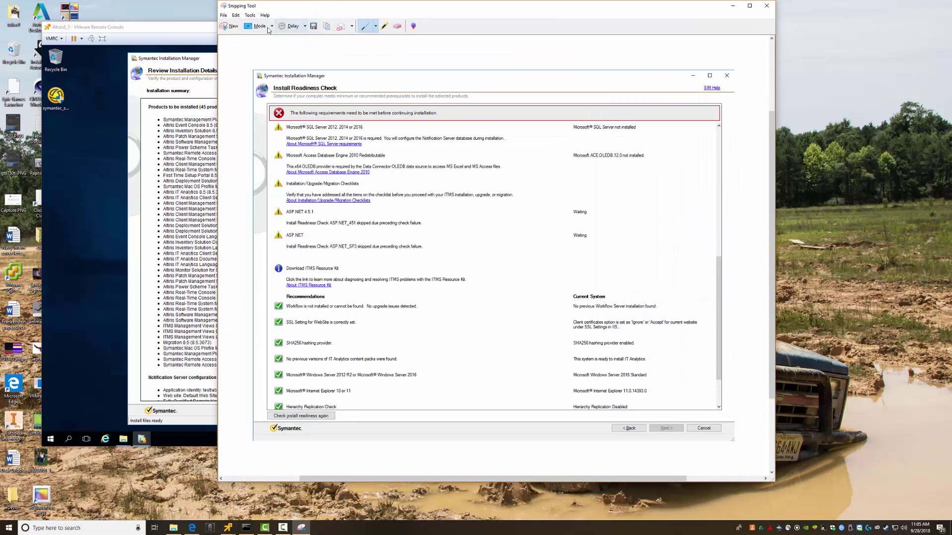
{"action": "left_click", "coordinate": [231, 26]}
{"action": "left_click_drag", "start_coordinate": [142, 98], "coordinate": [333, 401]}
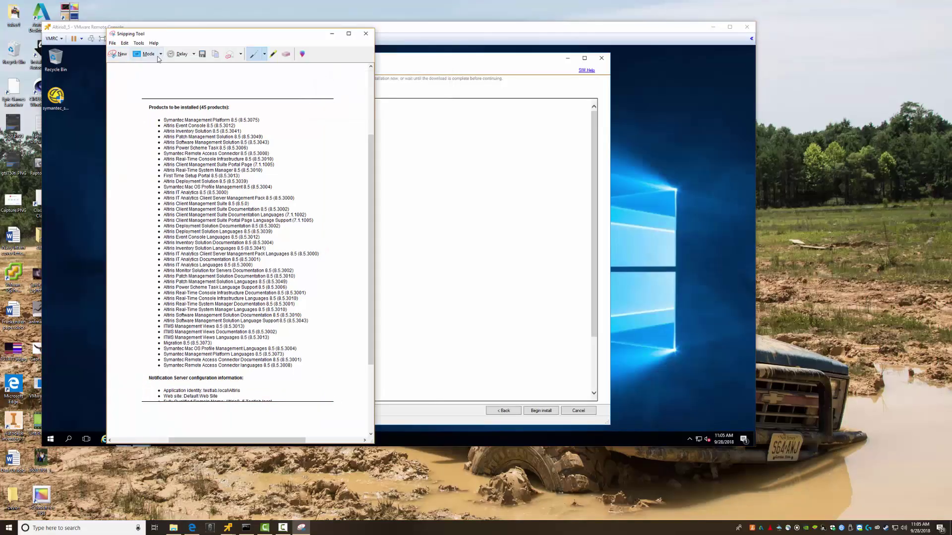
{"action": "left_click", "coordinate": [203, 53]}
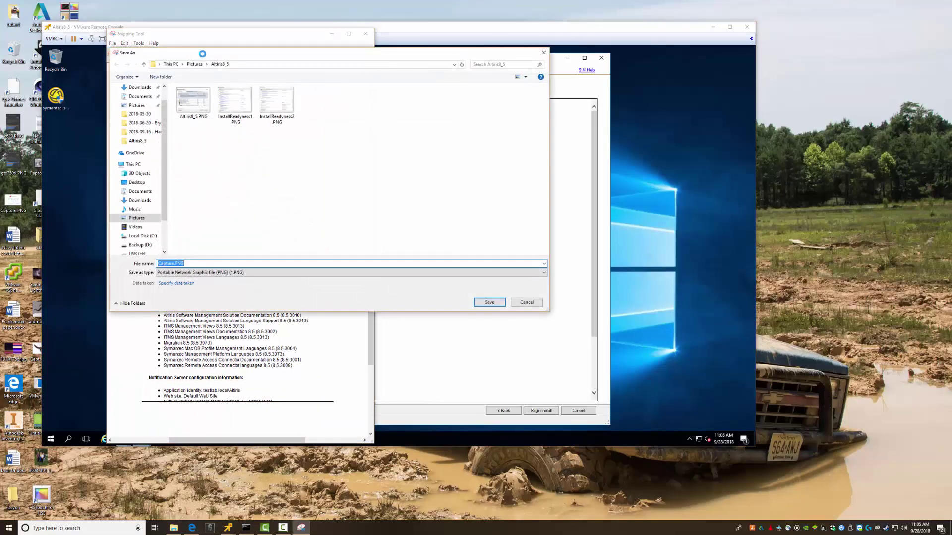
{"action": "type", "text": "Products1"}
{"action": "key", "text": "Return"}
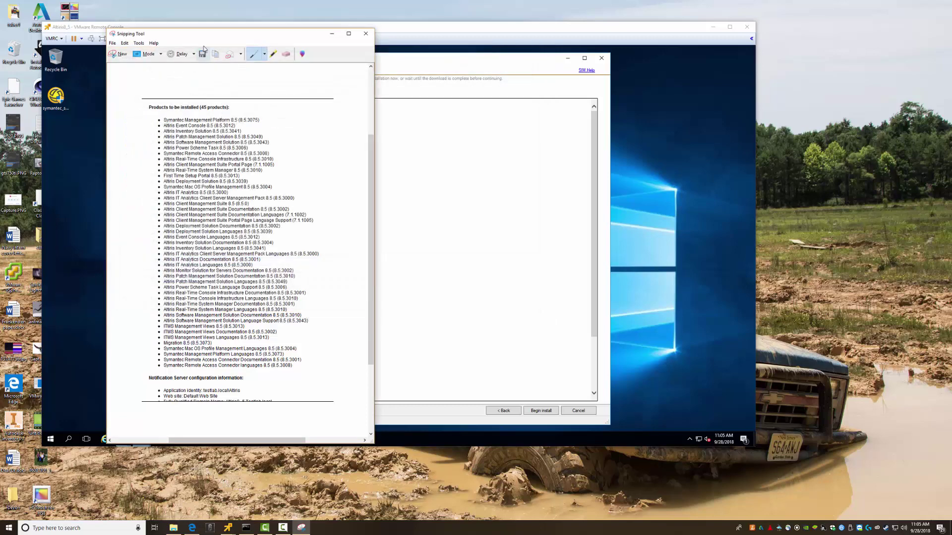
Scroll the installer's summary page and retake the capture, moving the preview aside to compare
{"action": "left_click", "coordinate": [450, 210]}
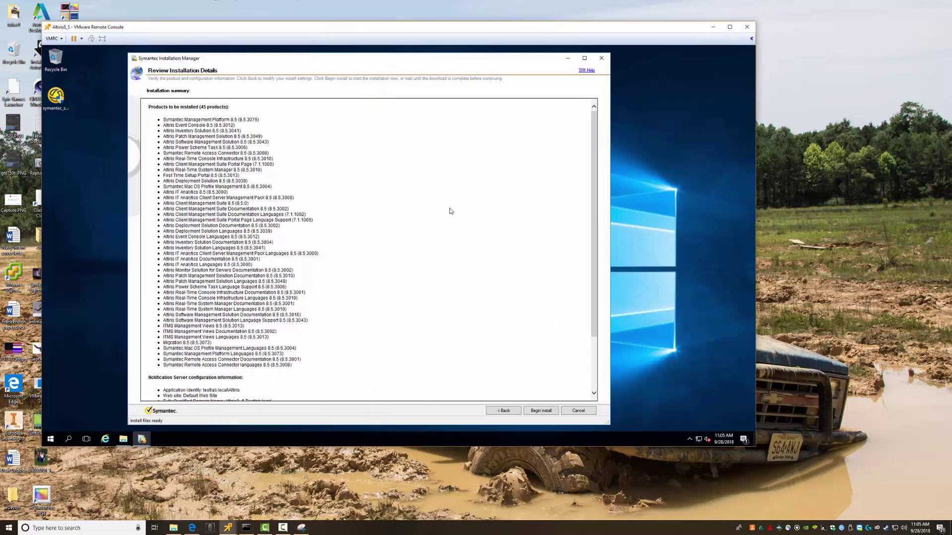
{"action": "left_click_drag", "start_coordinate": [593, 268], "coordinate": [593, 320]}
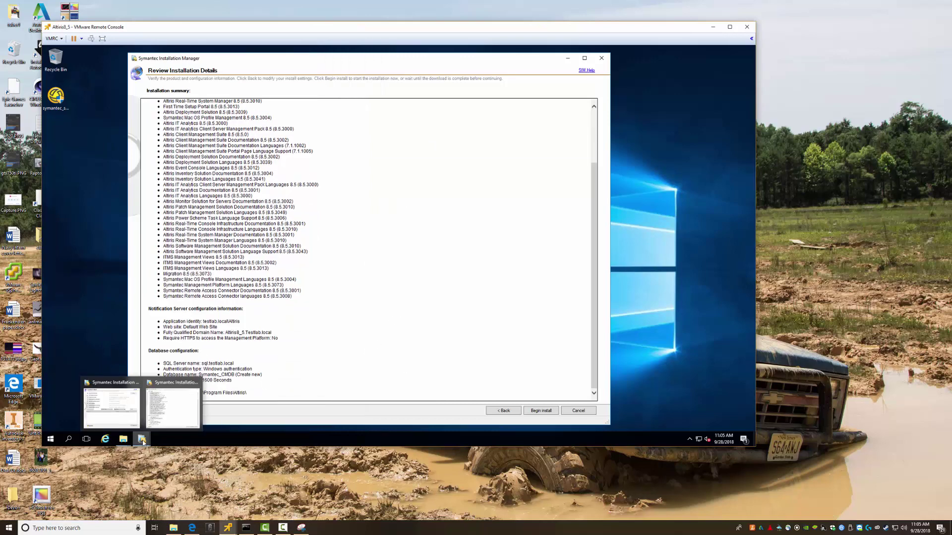
{"action": "left_click", "coordinate": [300, 529]}
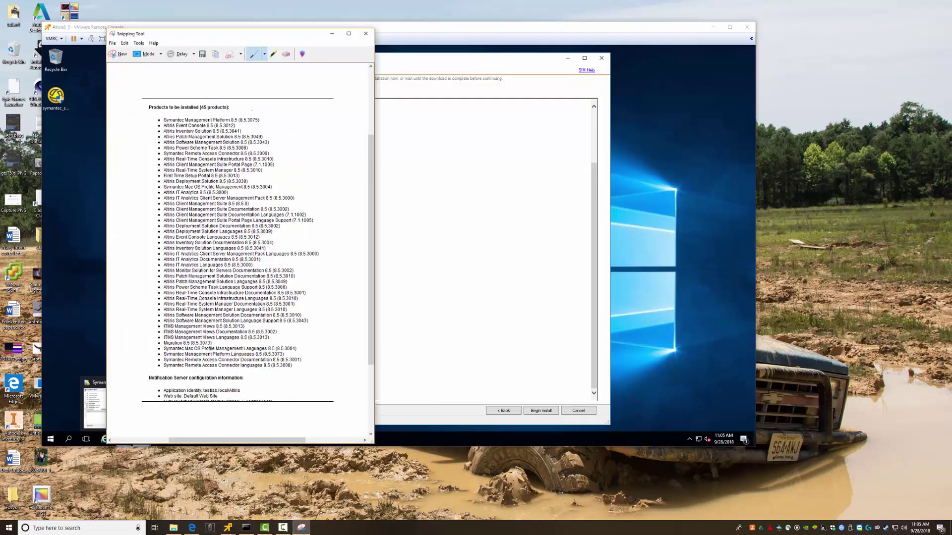
{"action": "left_click", "coordinate": [121, 55]}
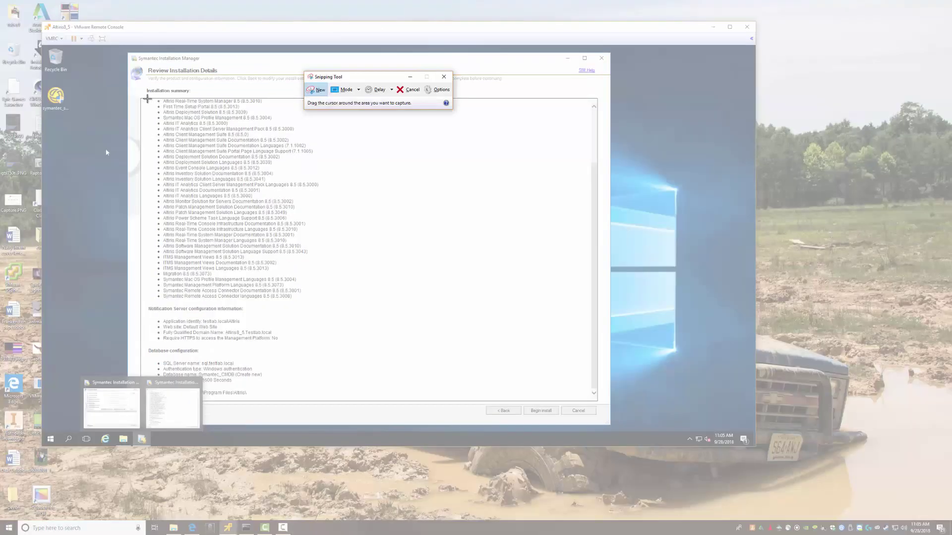
{"action": "left_click_drag", "start_coordinate": [147, 99], "coordinate": [300, 409]}
{"action": "left_click", "coordinate": [399, 338]}
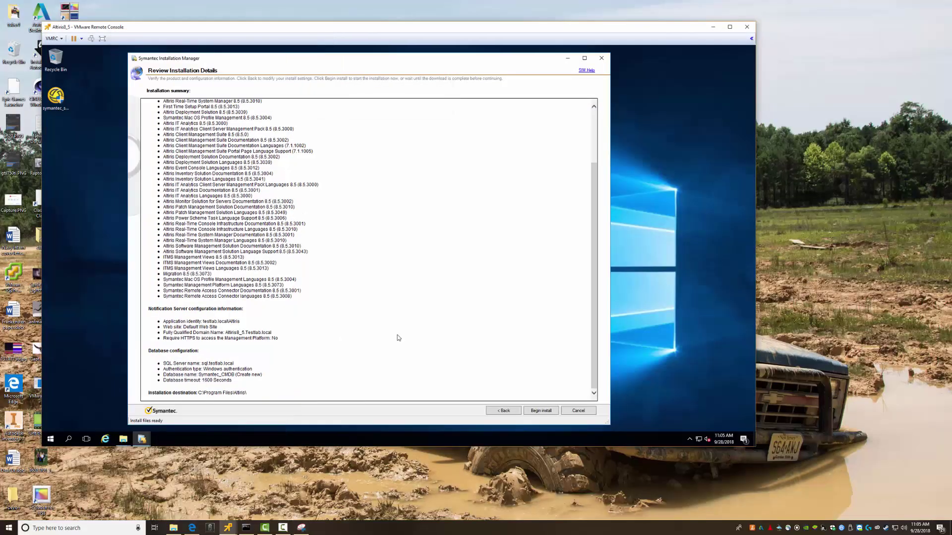
{"action": "left_click", "coordinate": [300, 528]}
{"action": "left_click_drag", "start_coordinate": [198, 38], "coordinate": [393, 67]}
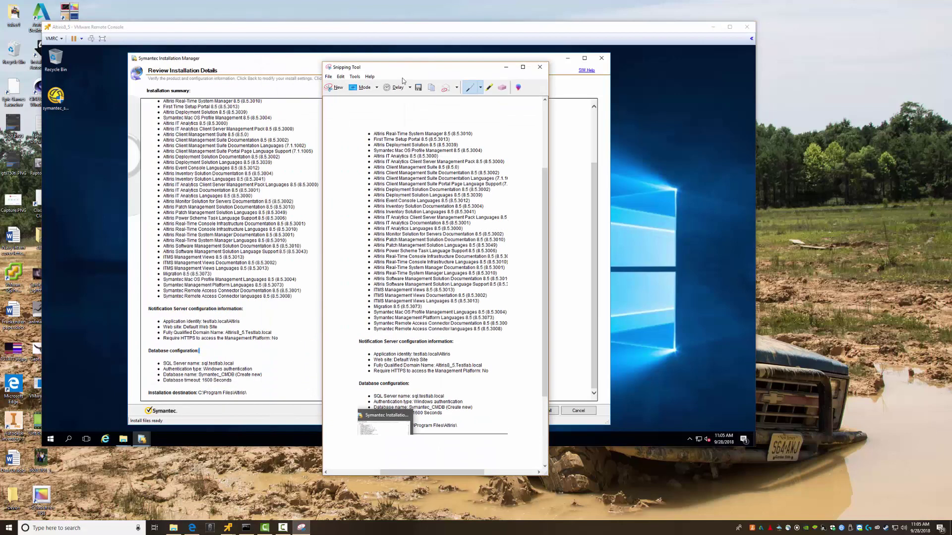
Capture the full summary again, save it as Products2.PNG, and close Snipping Tool
{"action": "left_click", "coordinate": [328, 94]}
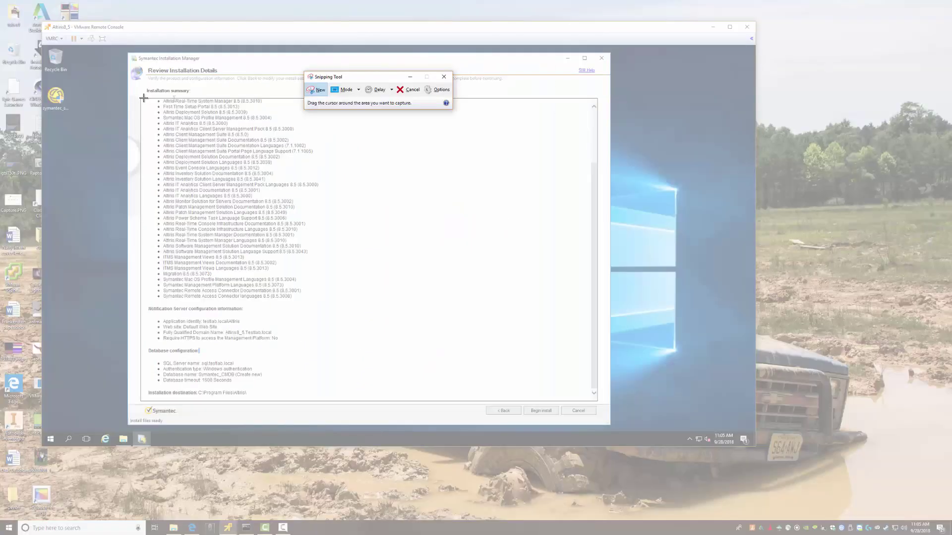
{"action": "left_click_drag", "start_coordinate": [144, 99], "coordinate": [327, 417]}
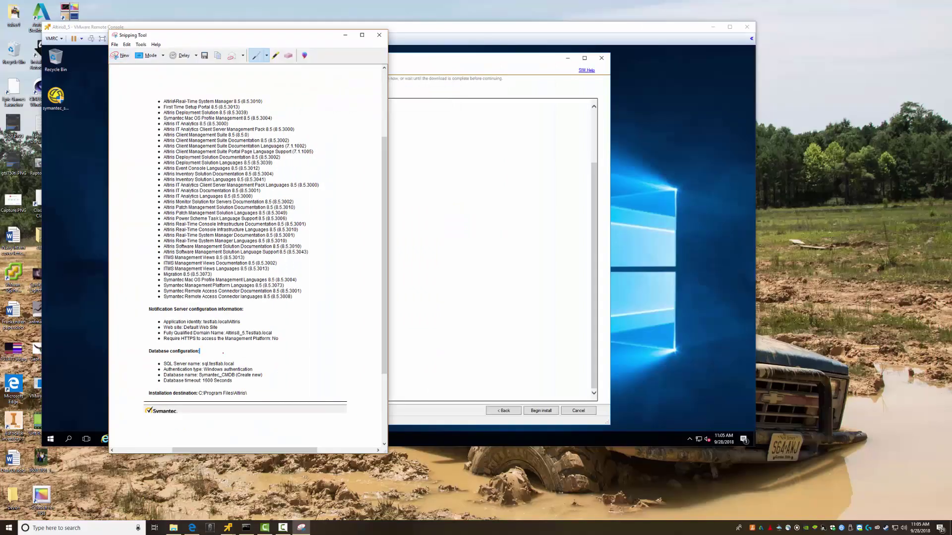
{"action": "left_click", "coordinate": [204, 55]}
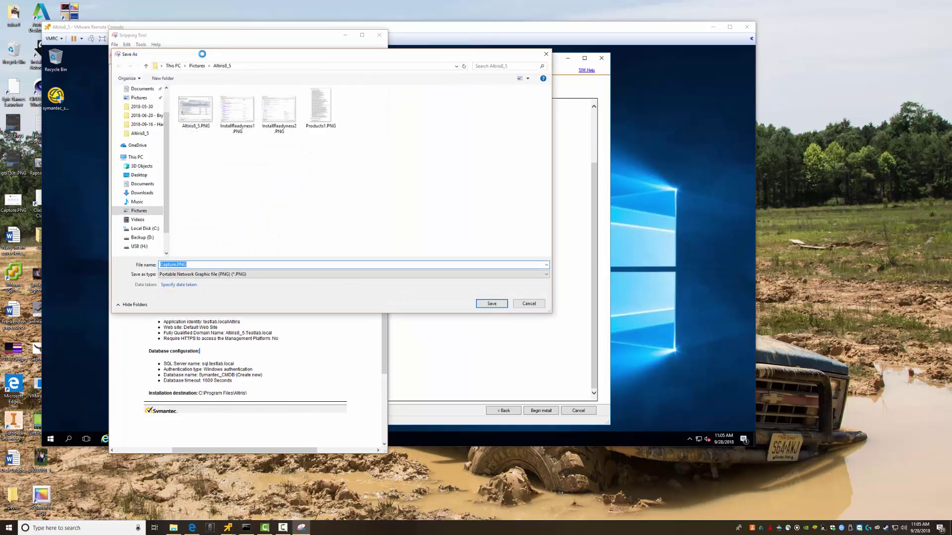
{"action": "type", "text": "Products2"}
{"action": "key", "text": "Return"}
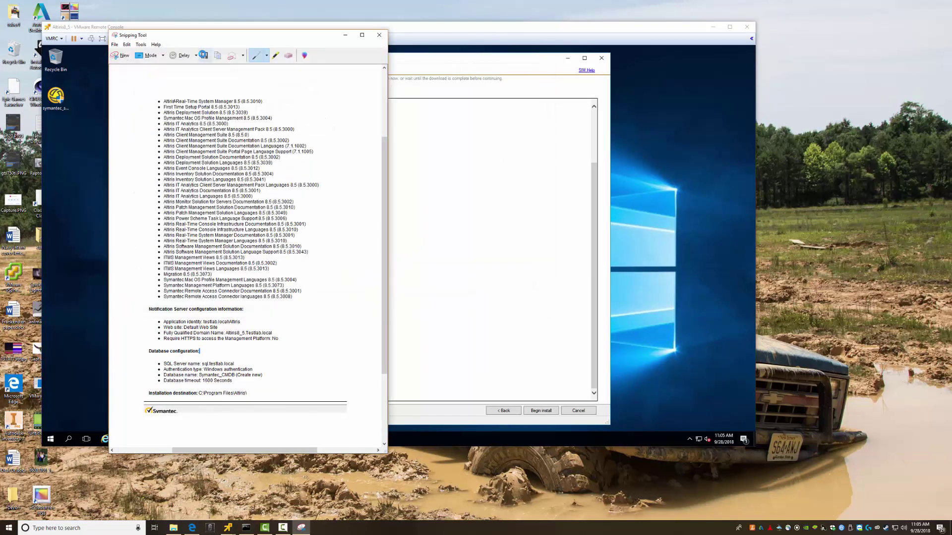
{"action": "left_click", "coordinate": [380, 36]}
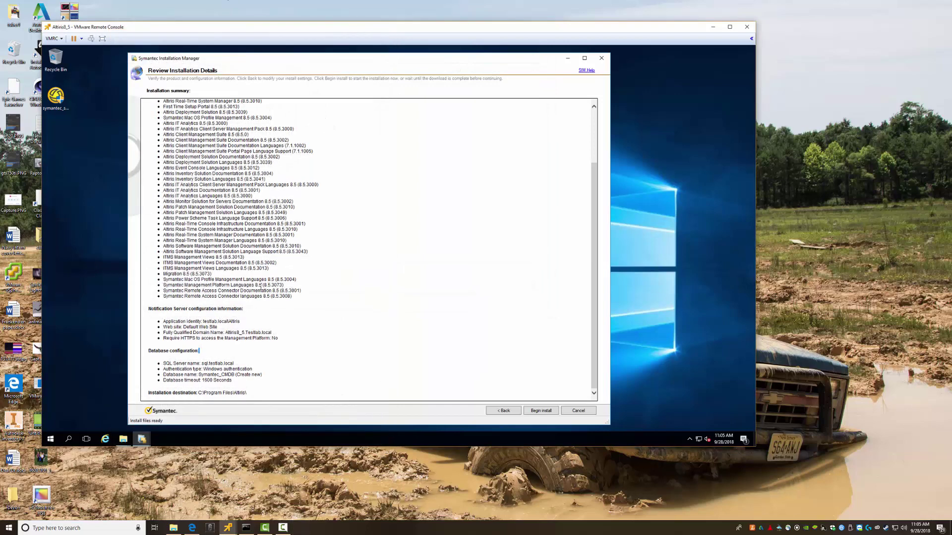
Begin installing the reviewed Altiris products and let it run until the cryptographic key backup page appears
{"action": "left_click", "coordinate": [538, 412]}
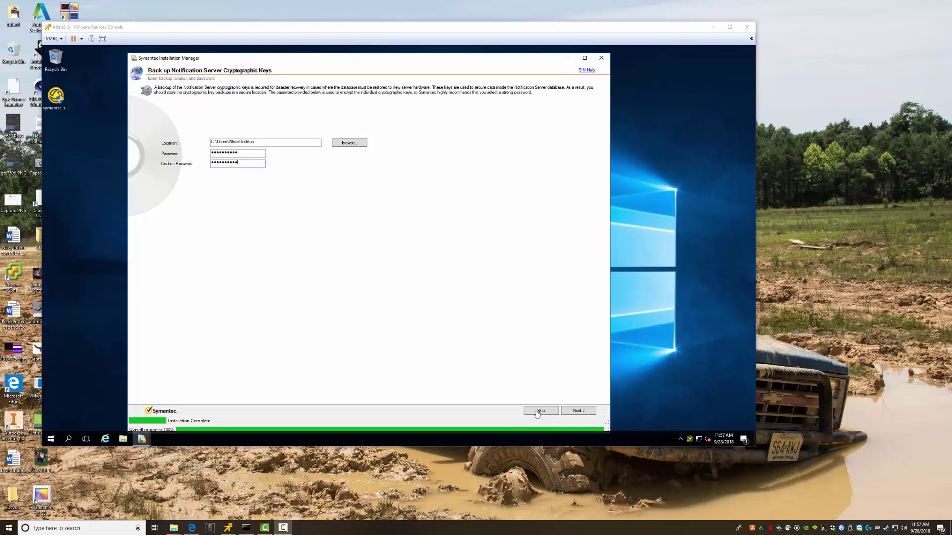
Back up the cryptographic keys, pass the trial licensing page, and finish without the migration wizard
{"action": "left_click", "coordinate": [577, 412]}
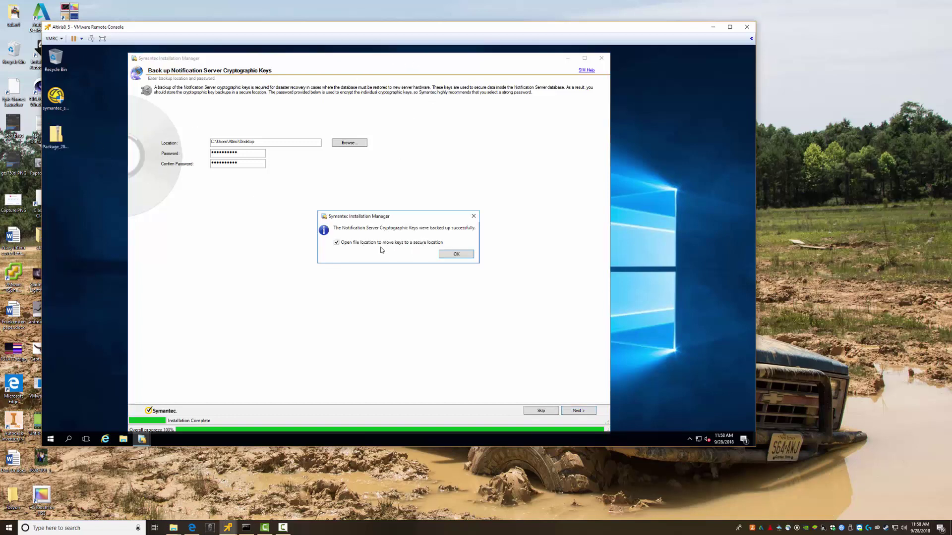
{"action": "left_click", "coordinate": [451, 254]}
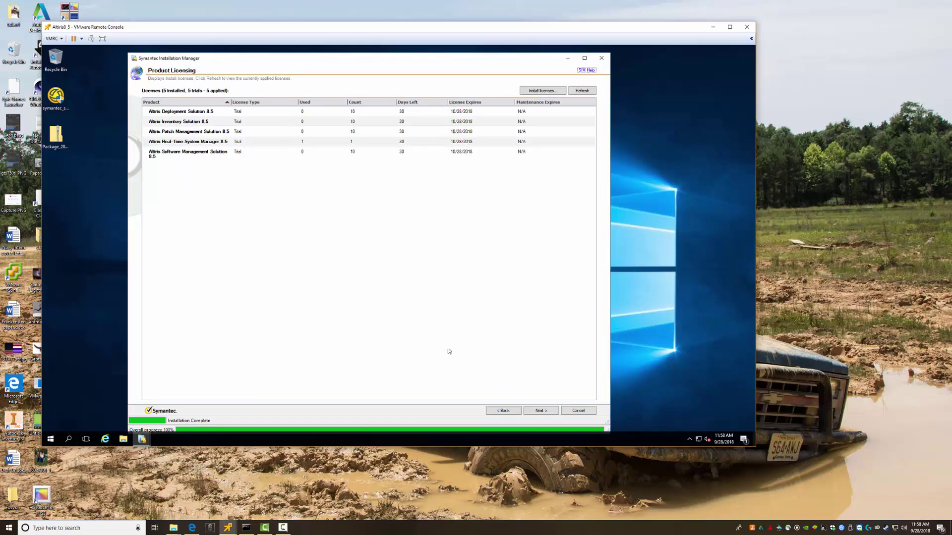
{"action": "left_click", "coordinate": [537, 411]}
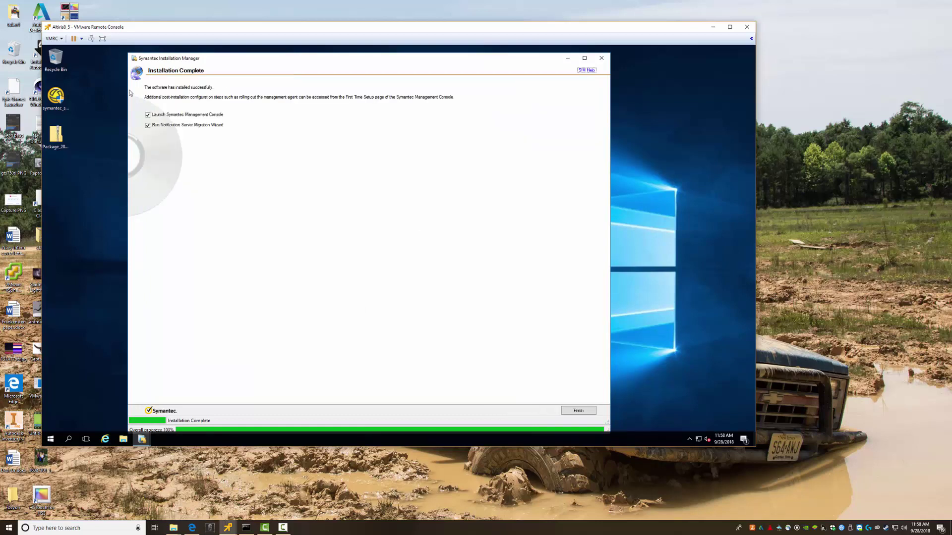
{"action": "left_click", "coordinate": [148, 126]}
{"action": "left_click", "coordinate": [578, 411]}
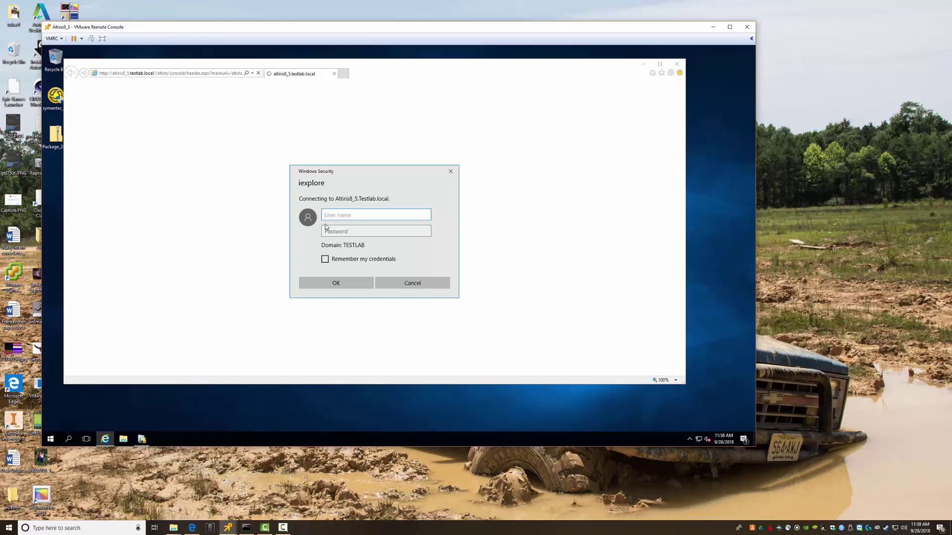
Sign in to the Symantec Management Console with the administrator account credentials
{"action": "type", "text": "Altiris"}
{"action": "key", "text": "Tab"}
{"action": "type", "text": "****"}
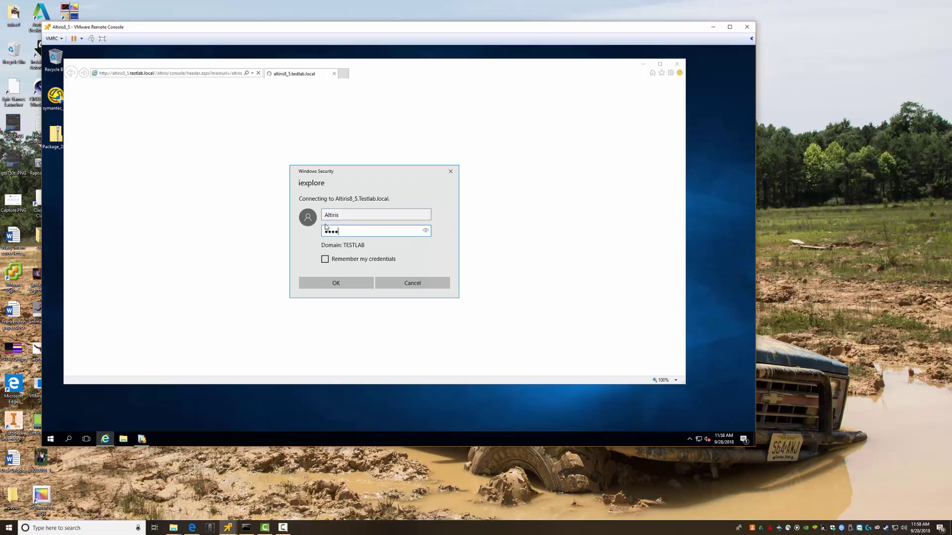
{"action": "key", "text": "Return"}
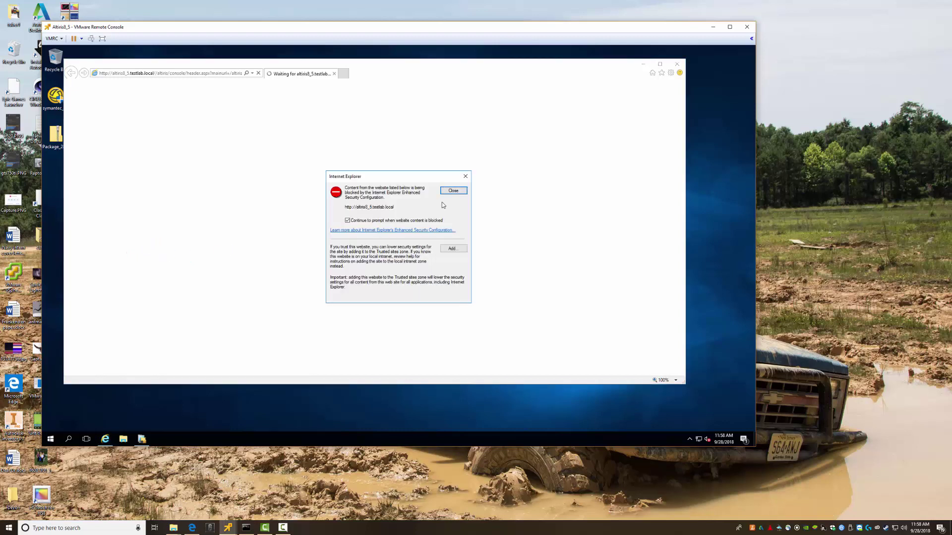
Add the console site to Internet Explorer's Trusted sites
{"action": "left_click", "coordinate": [452, 249]}
{"action": "left_click", "coordinate": [450, 232]}
{"action": "left_click", "coordinate": [449, 300]}
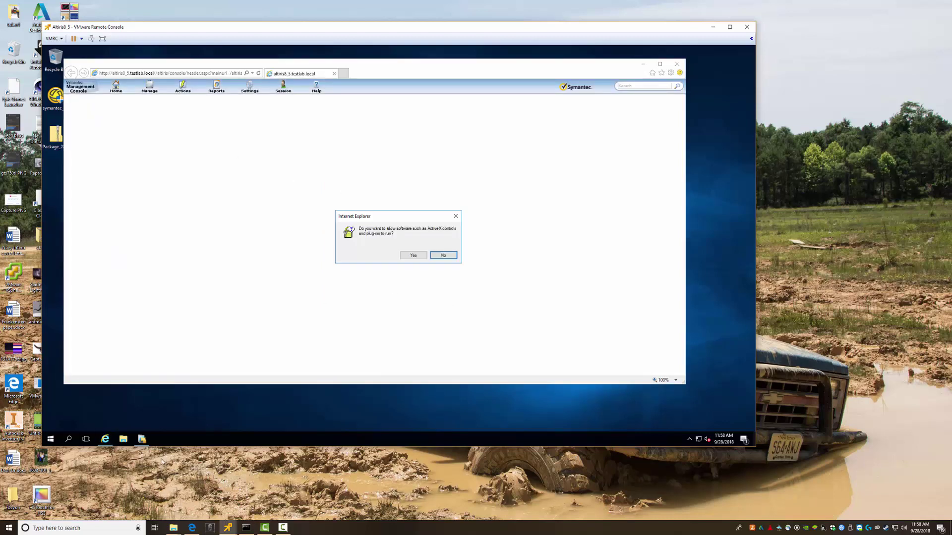
Allow the page's ActiveX controls and scripting so the console welcome page loads
{"action": "left_click", "coordinate": [413, 256]}
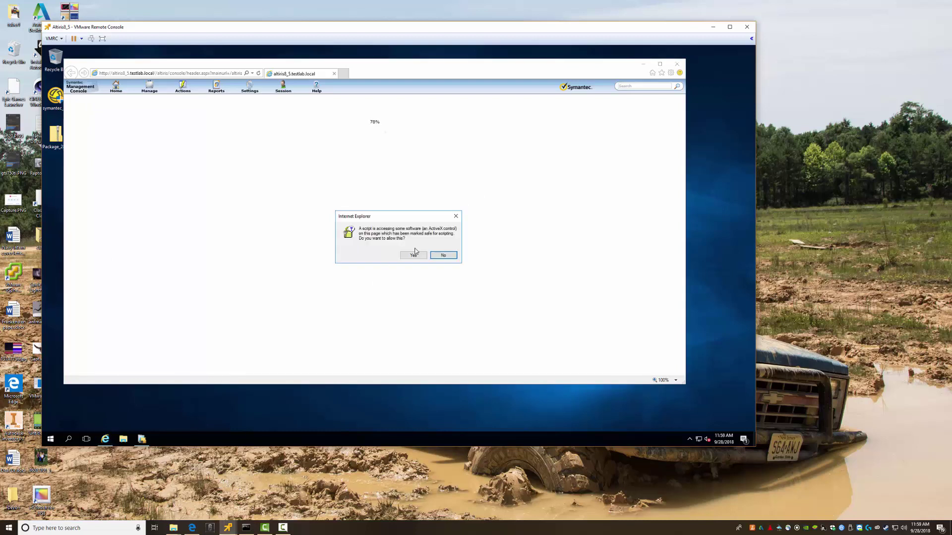
{"action": "left_click", "coordinate": [413, 253]}
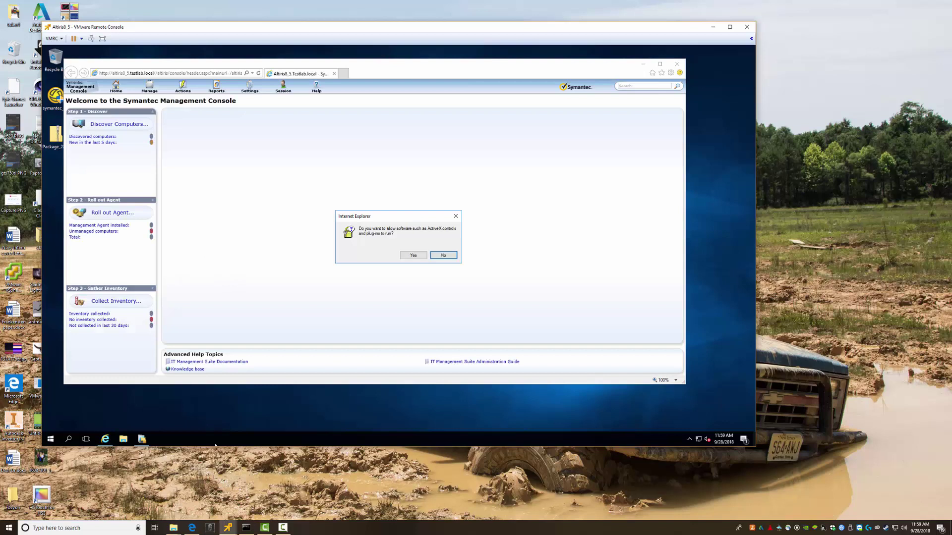
{"action": "left_click", "coordinate": [412, 255]}
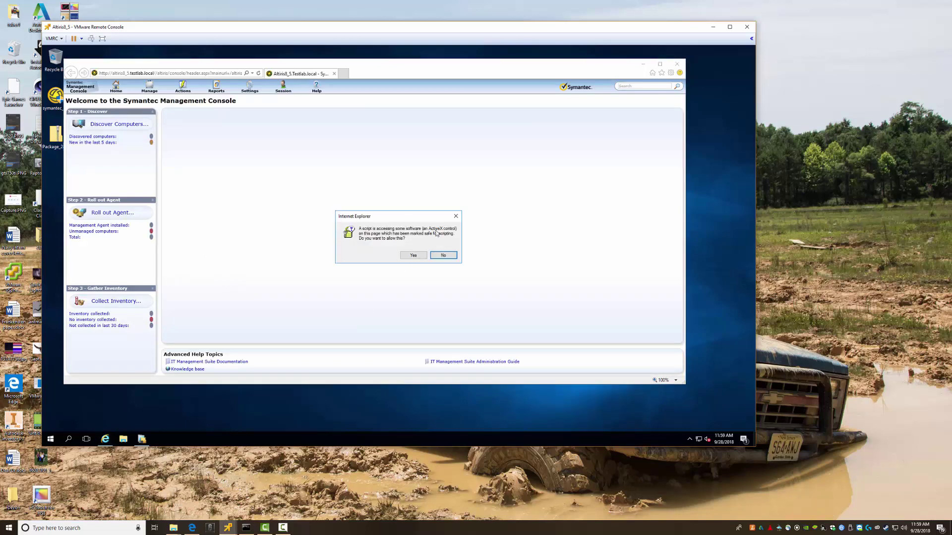
{"action": "left_click", "coordinate": [412, 255]}
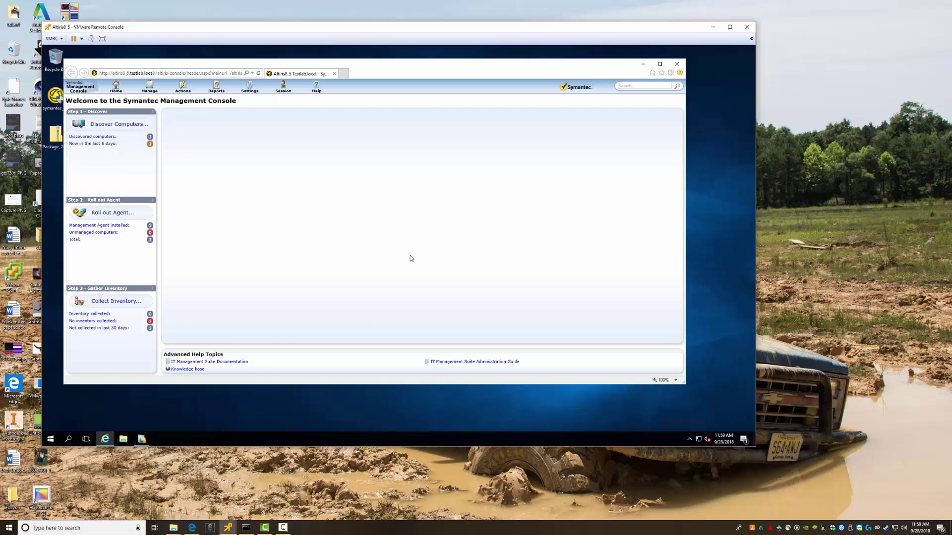
{"action": "left_click", "coordinate": [228, 528]}
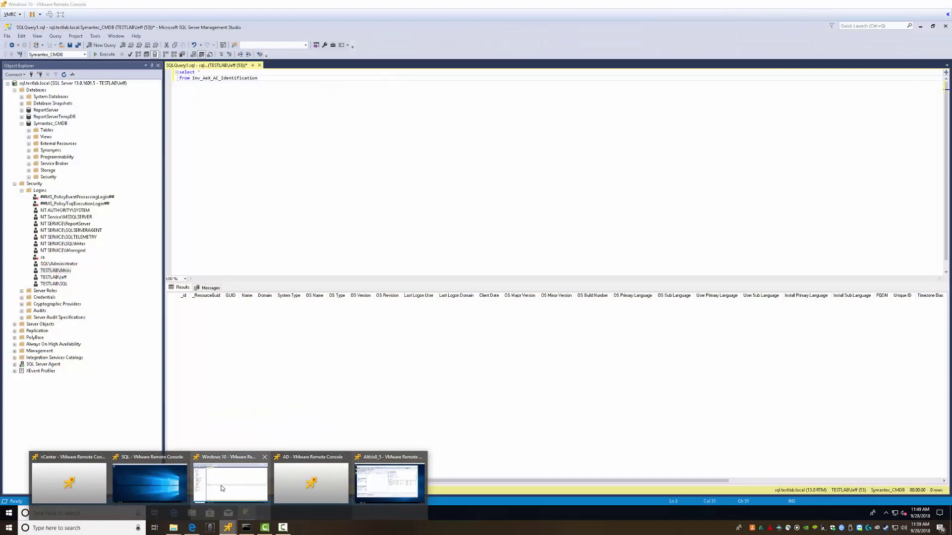
On the Windows 10 VM, re-run the SSMS query, check Altiris8_5's OS Name, then minimize SSMS
{"action": "left_click", "coordinate": [226, 486]}
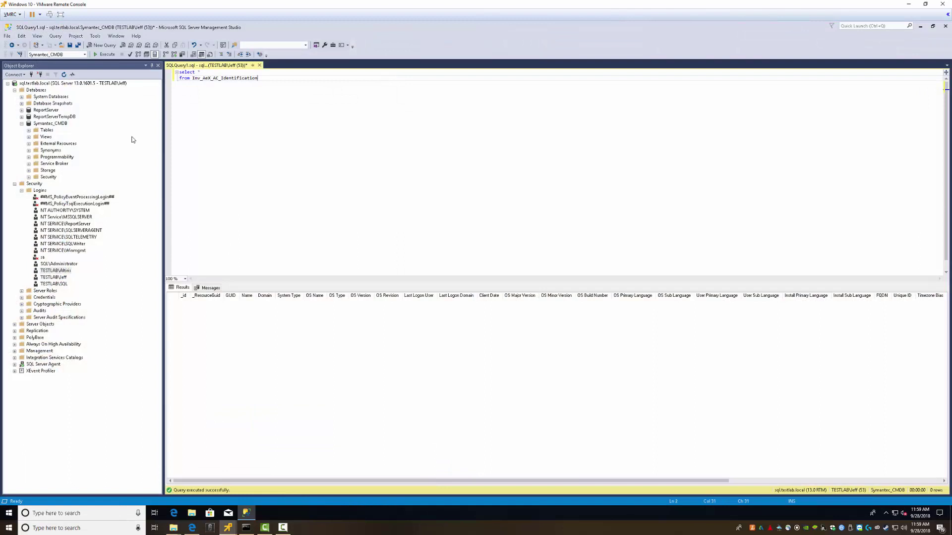
{"action": "left_click", "coordinate": [105, 54]}
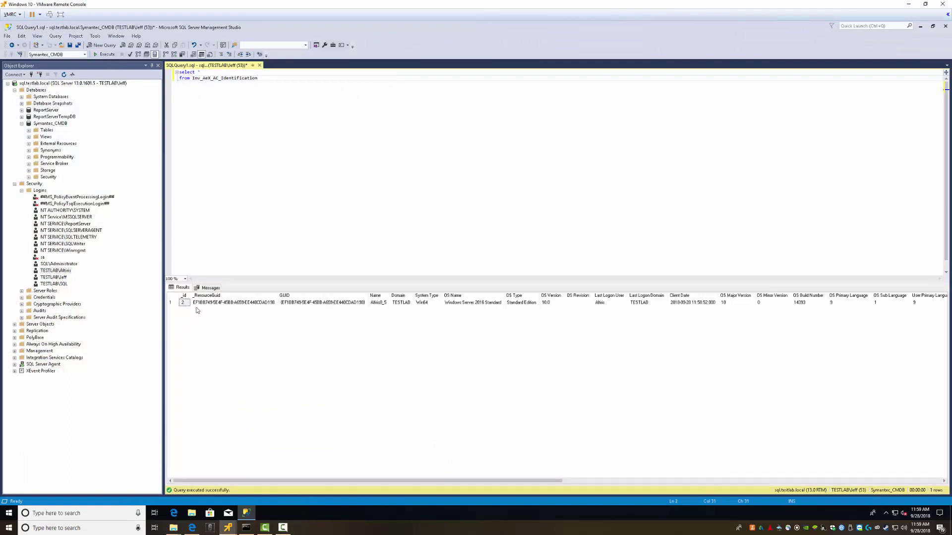
{"action": "left_click", "coordinate": [520, 304]}
{"action": "left_click", "coordinate": [456, 303]}
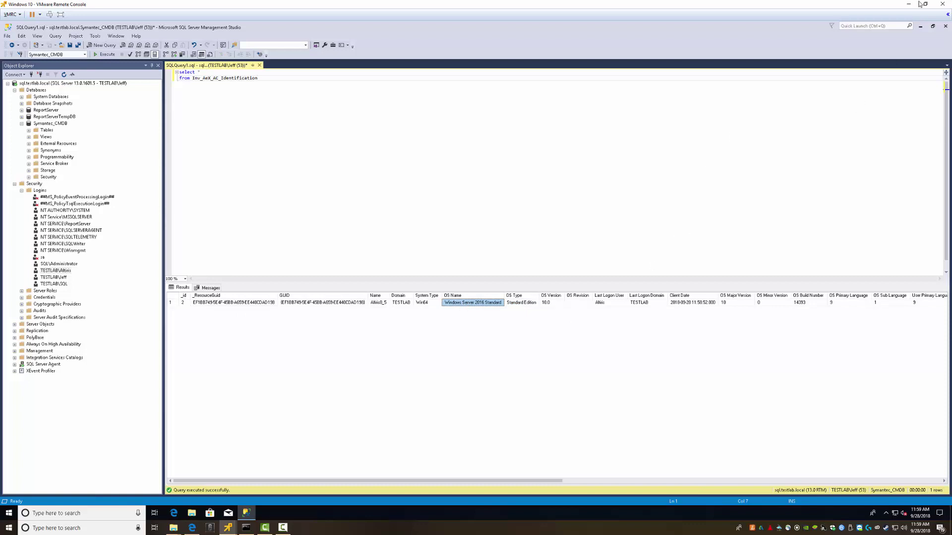
{"action": "left_click", "coordinate": [920, 26]}
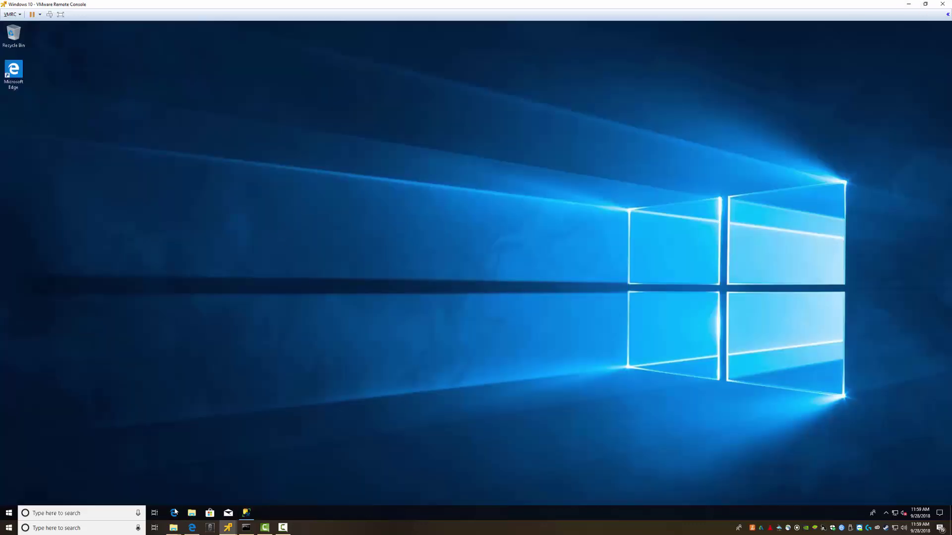
In Edge, start entering 'altiris8' as the address, pause the vCenter video, and minimize the client console
{"action": "left_click", "coordinate": [173, 513]}
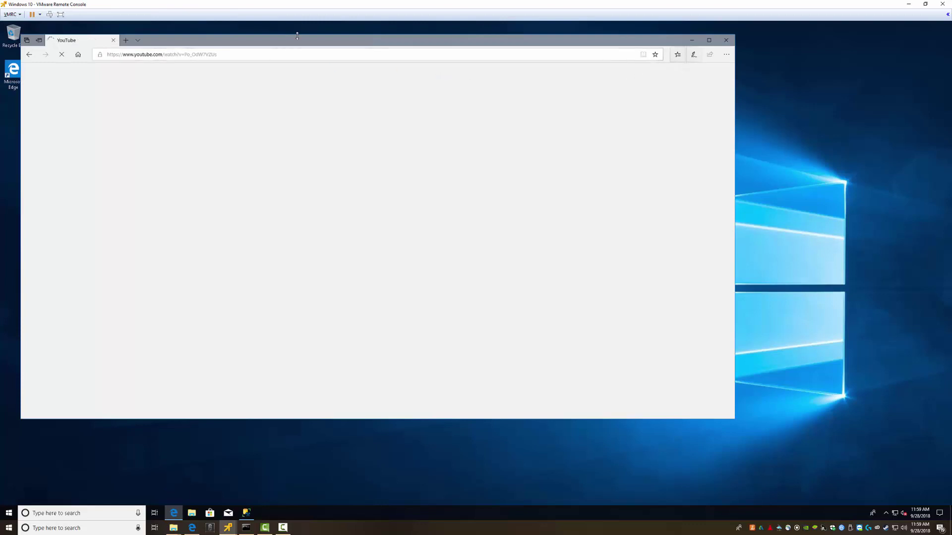
{"action": "left_click", "coordinate": [234, 56]}
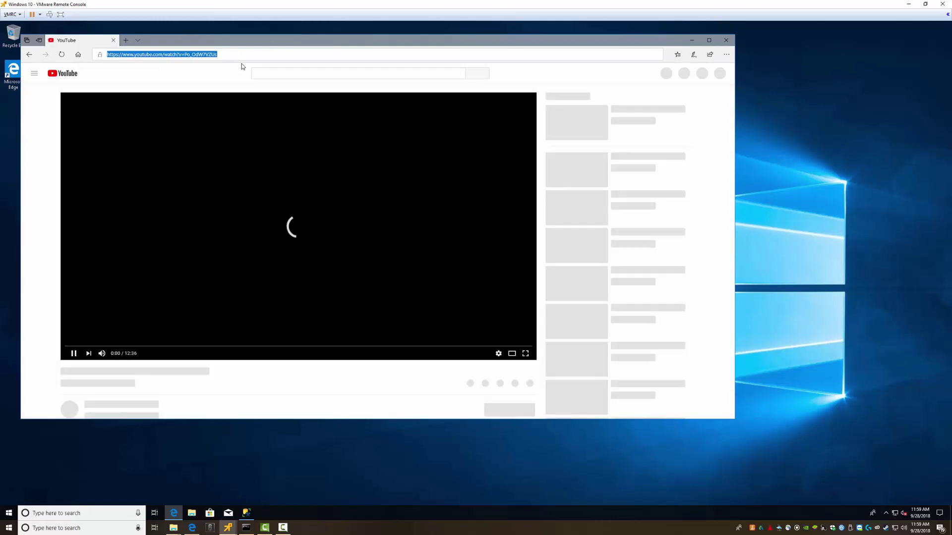
{"action": "type", "text": "altiris89"}
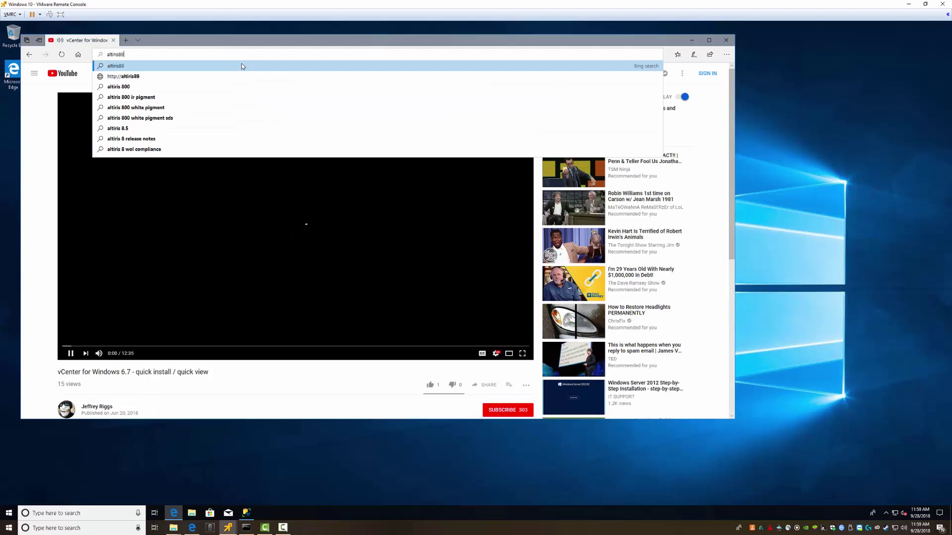
{"action": "key", "text": "BackSpace"}
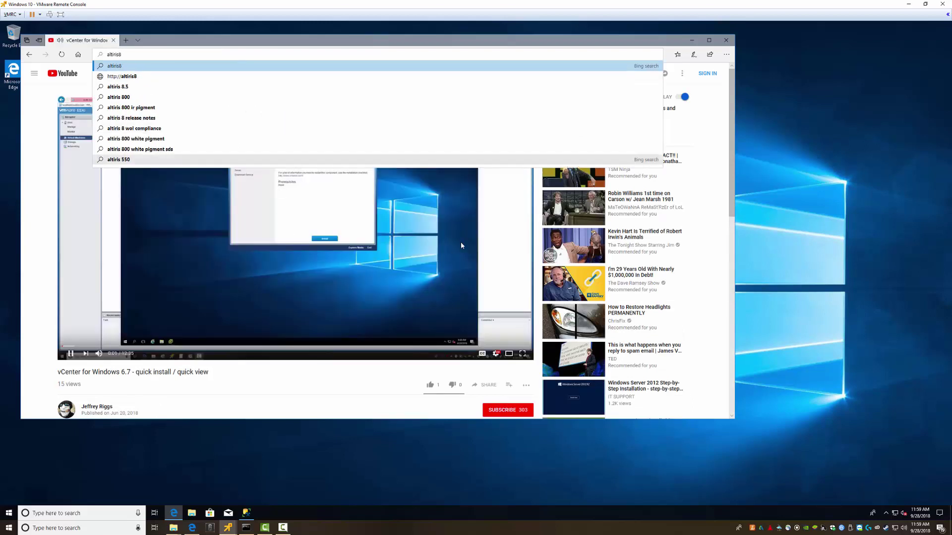
{"action": "left_click", "coordinate": [80, 337]}
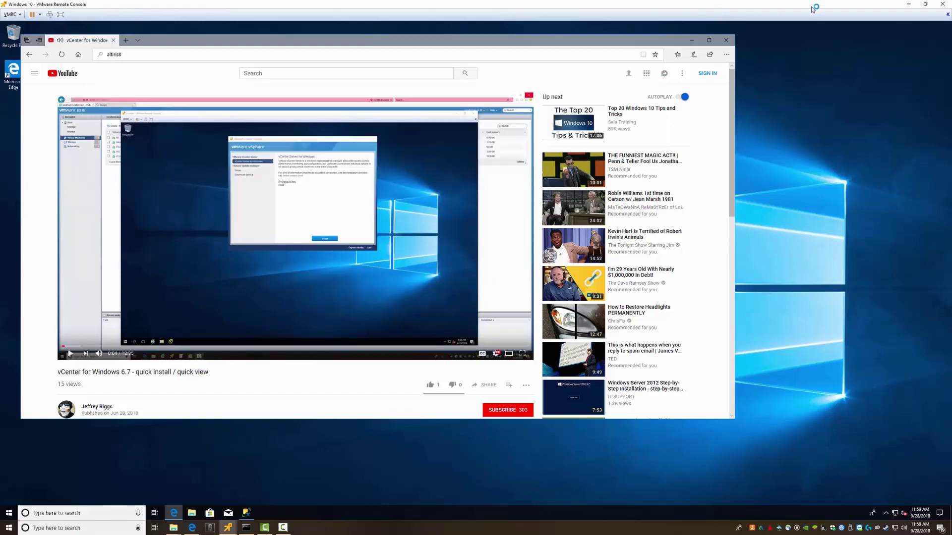
{"action": "left_click", "coordinate": [908, 5]}
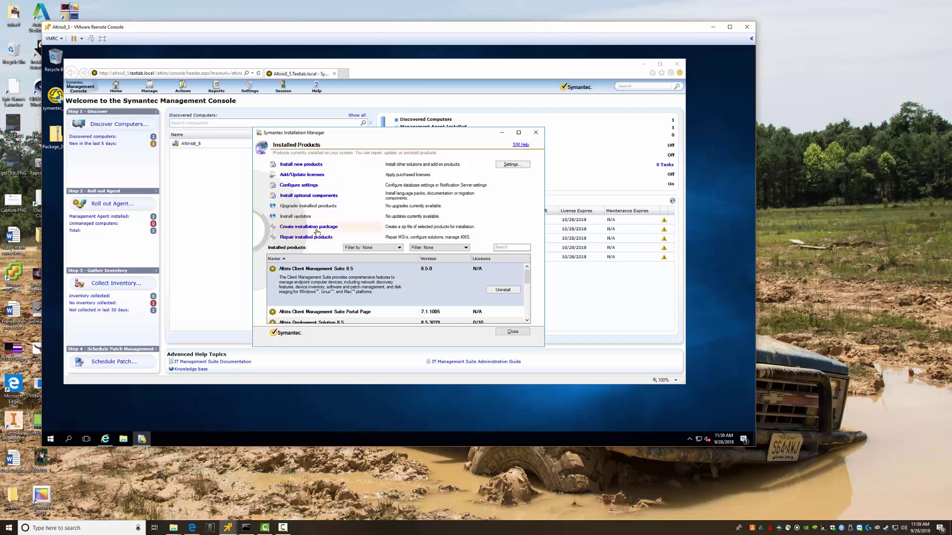
Close Installation Manager and the IE console window, then minimize the Altiris8_5 remote console
{"action": "left_click", "coordinate": [536, 132]}
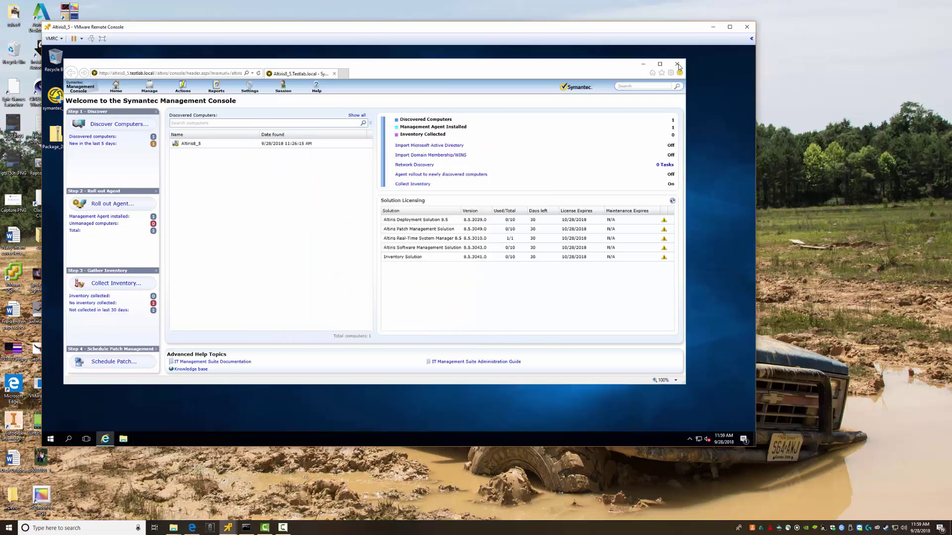
{"action": "left_click", "coordinate": [677, 65]}
{"action": "left_click", "coordinate": [712, 26]}
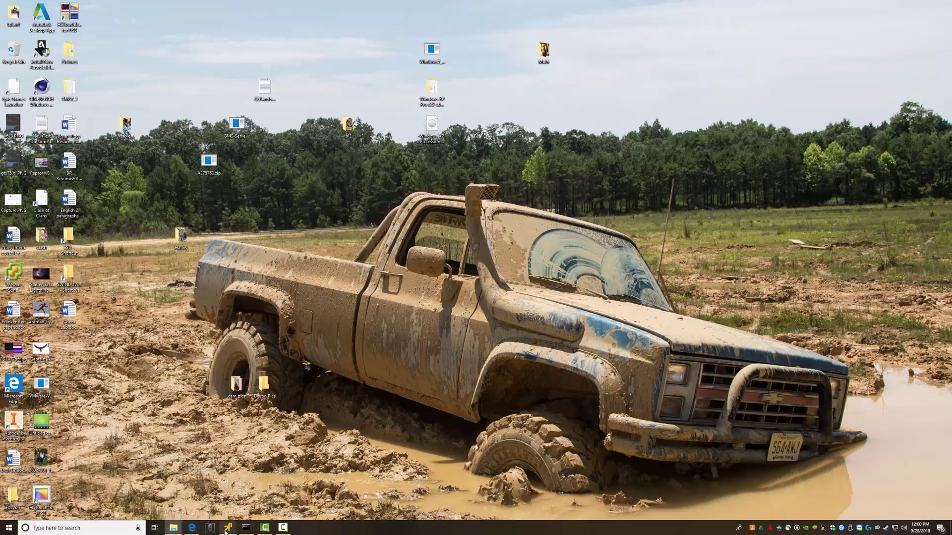
Restore the Windows 10 console and browse Edge to altiris8_5.testlab.local/altiris
{"action": "mouse_move", "coordinate": [227, 527]}
{"action": "left_click", "coordinate": [237, 484]}
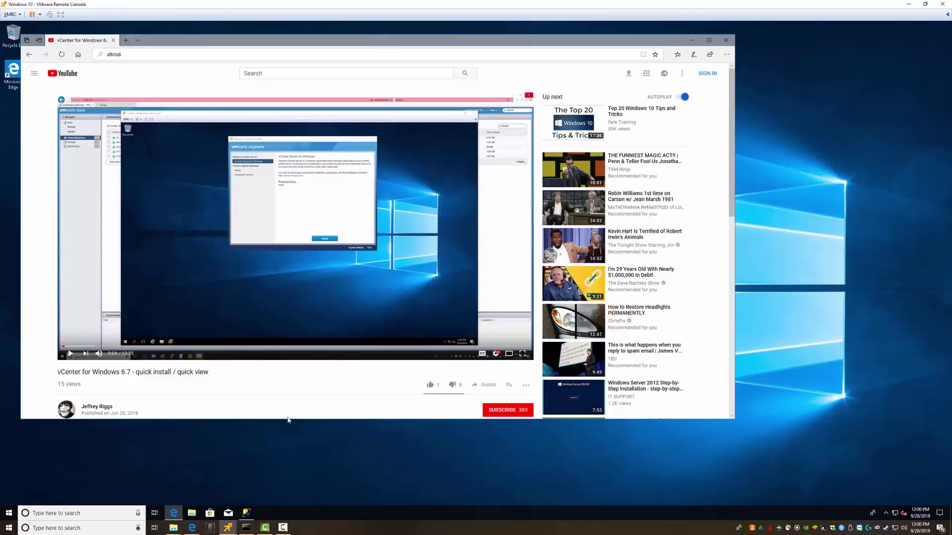
{"action": "left_click", "coordinate": [139, 55]}
{"action": "left_click", "coordinate": [139, 55]}
{"action": "type", "text": "estlab"}
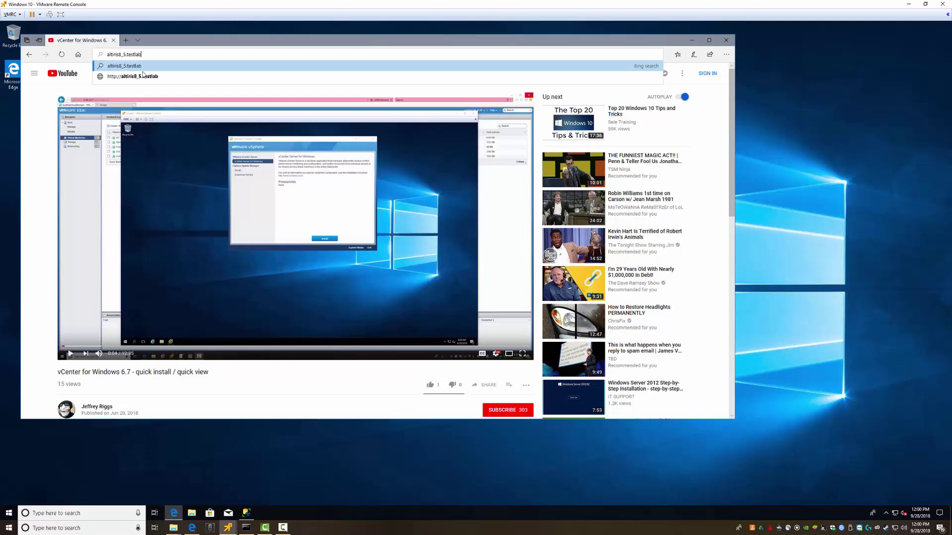
{"action": "type", "text": ".local/altiris"}
{"action": "key", "text": "Return"}
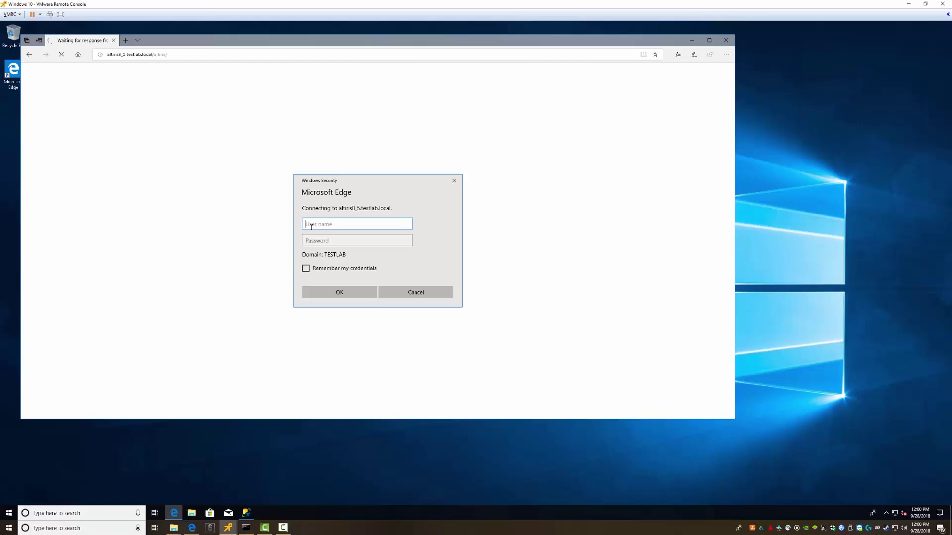
Sign in with the service account and follow the Install Microsoft Silverlight link
{"action": "type", "text": "Altiris"}
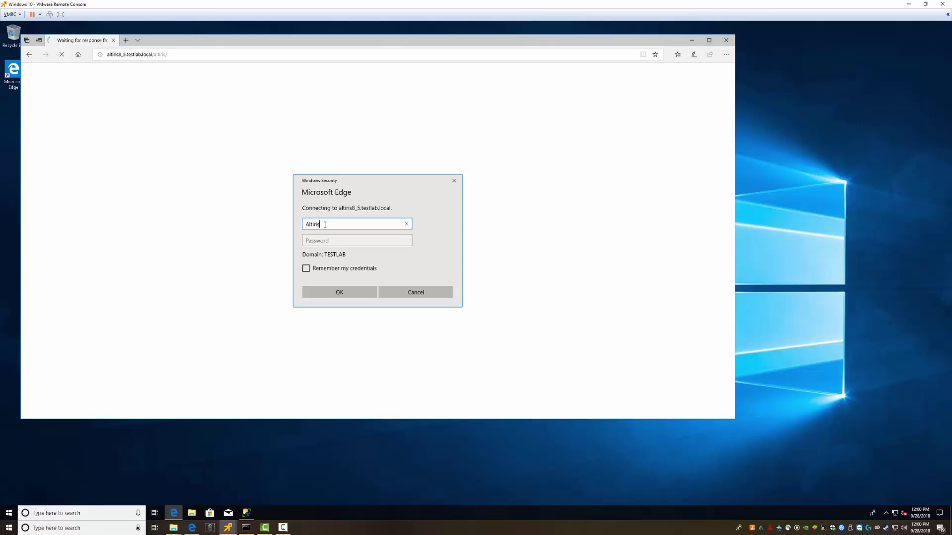
{"action": "key", "text": "Tab"}
{"action": "type", "text": "•••••"}
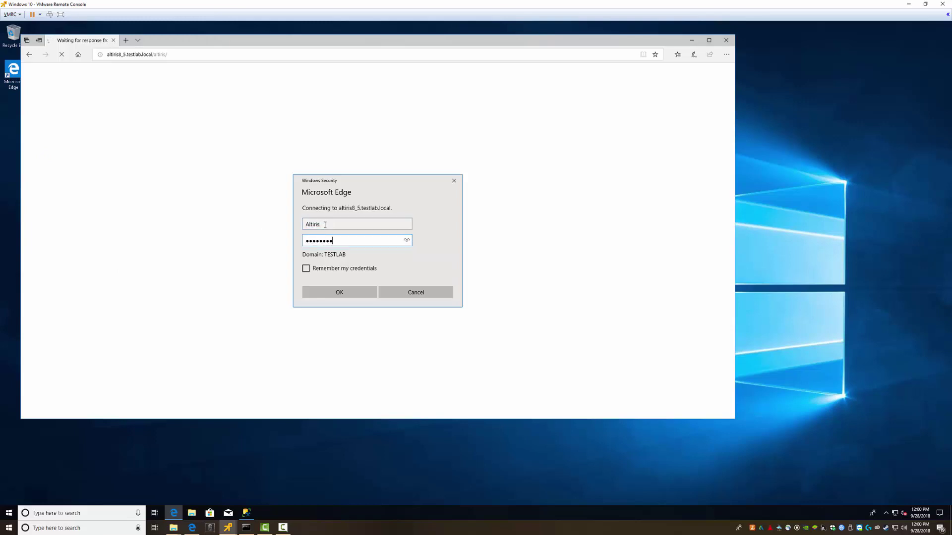
{"action": "type", "text": "•••"}
{"action": "key", "text": "Return"}
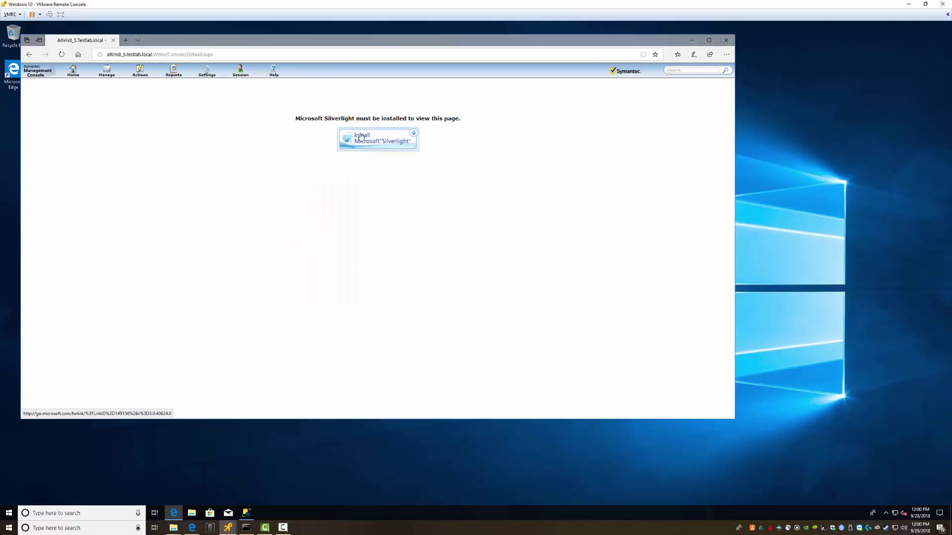
{"action": "left_click", "coordinate": [360, 139]}
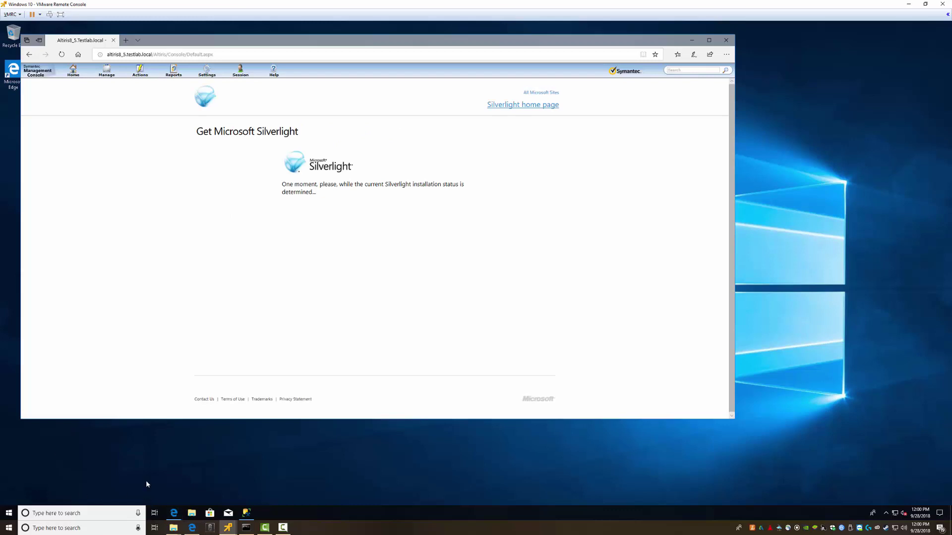
Briefly launch Internet Explorer with Run 'iexplore' and close it again
{"action": "key", "text": "super+r"}
{"action": "type", "text": "iexplore"}
{"action": "key", "text": "Return"}
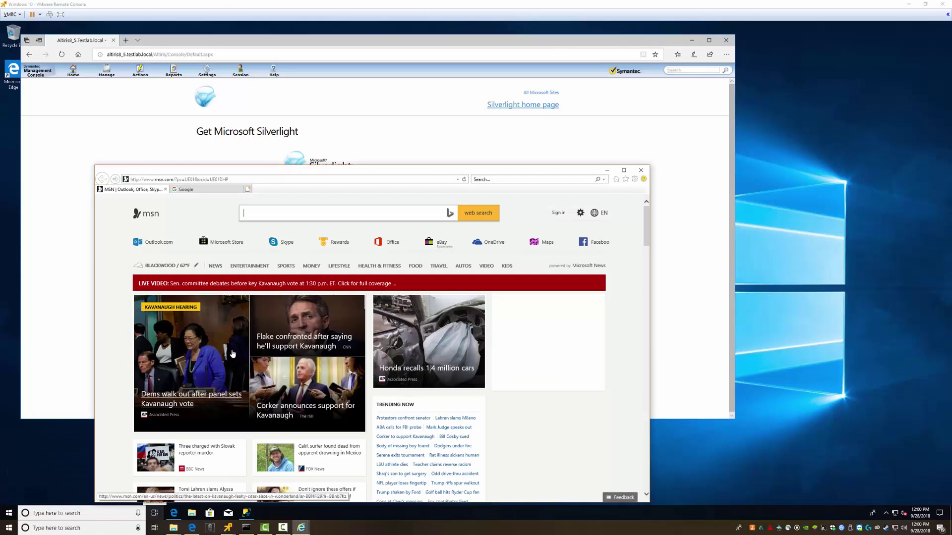
{"action": "left_click_drag", "start_coordinate": [295, 173], "coordinate": [278, 130]}
{"action": "key", "text": "alt+F4"}
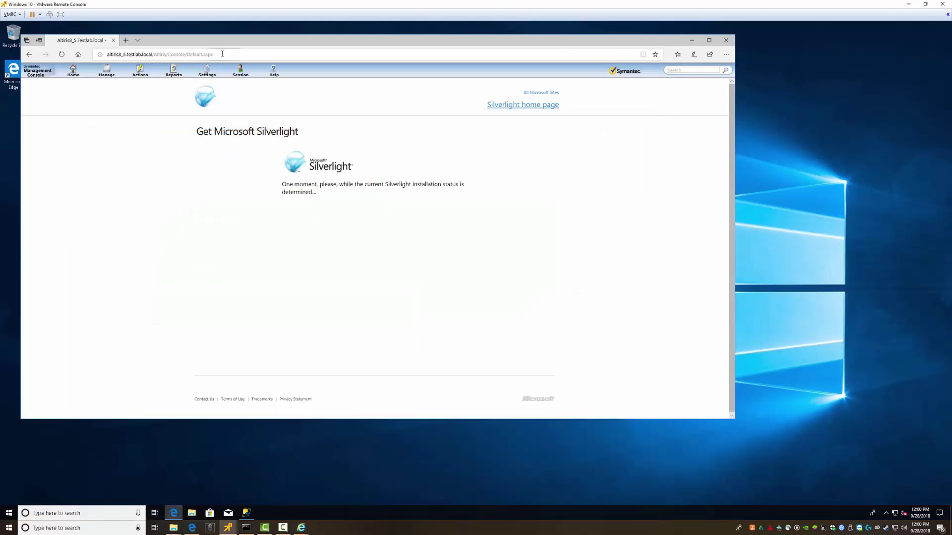
{"action": "left_click", "coordinate": [221, 56]}
{"action": "key", "text": "ctrl+c"}
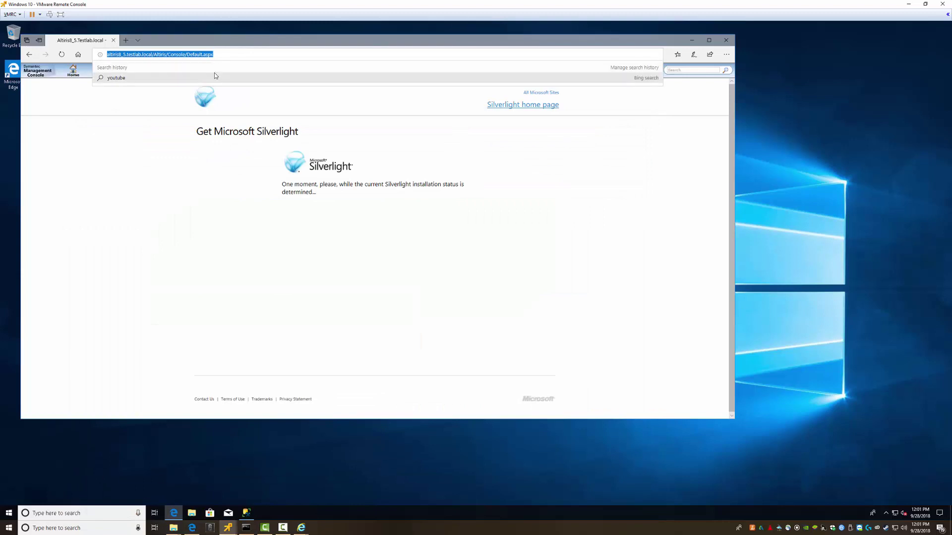
{"action": "key", "text": "Escape"}
{"action": "key", "text": "alt+Tab"}
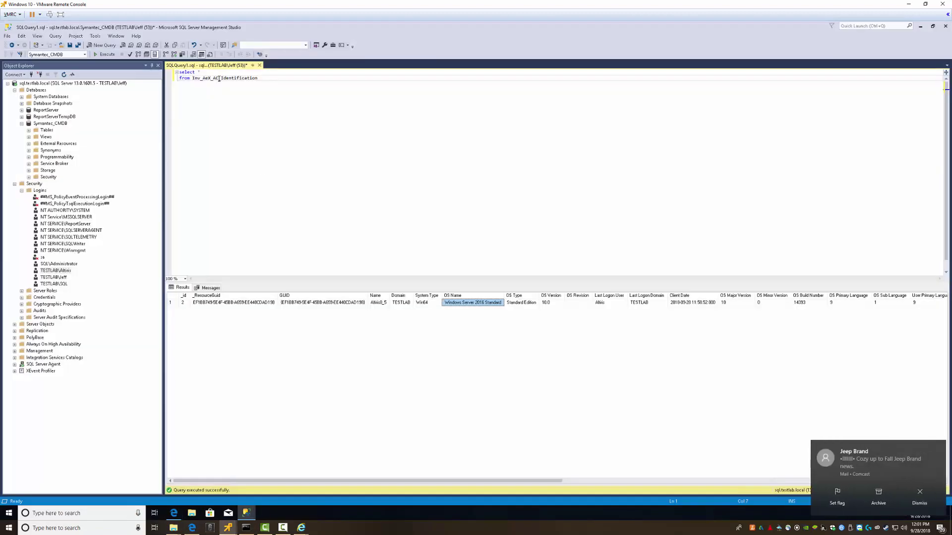
{"action": "left_click", "coordinate": [920, 26]}
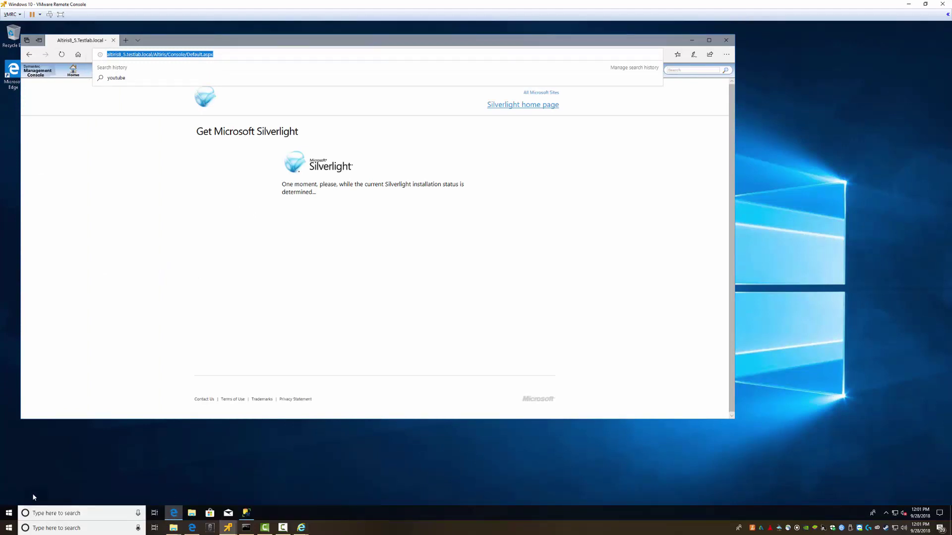
Launch Internet Explorer from Start and load the pasted Altiris console address
{"action": "left_click", "coordinate": [9, 514]}
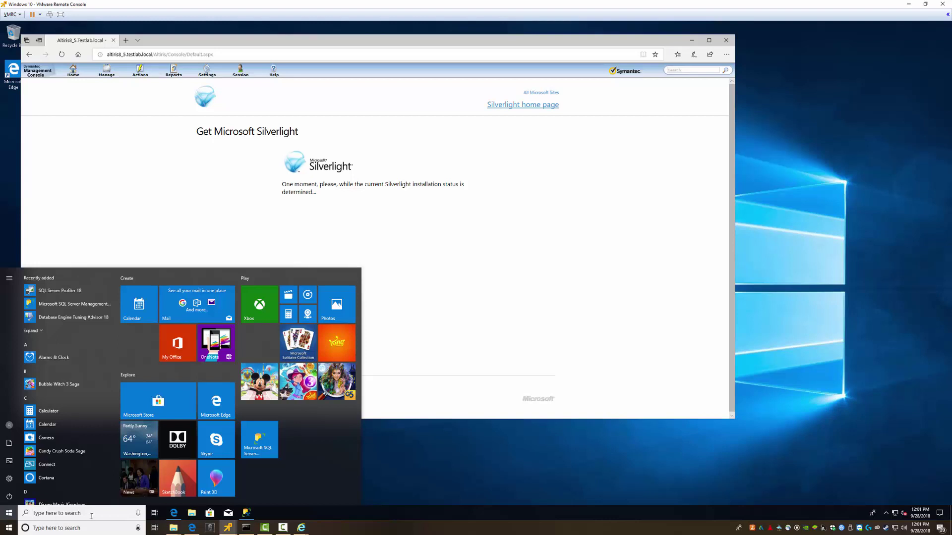
{"action": "type", "text": "iexplore"}
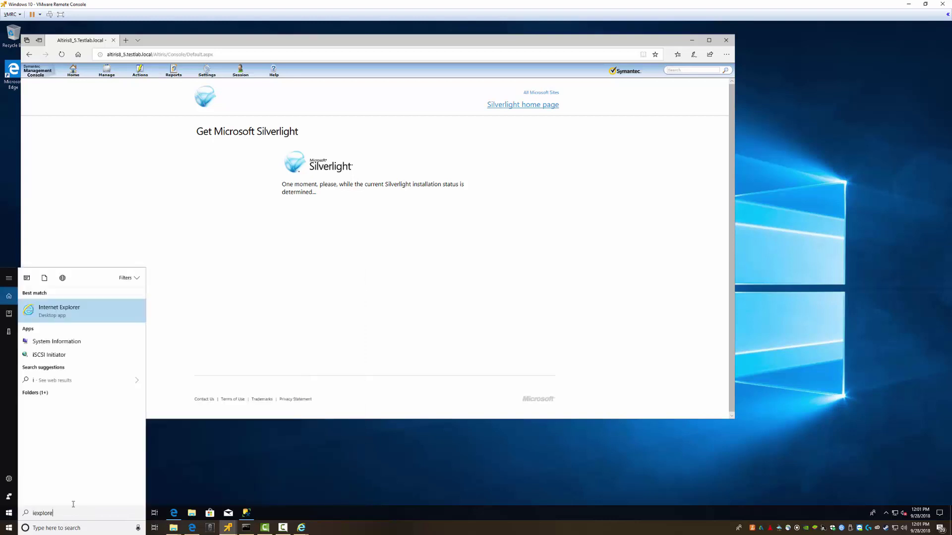
{"action": "key", "text": "Return"}
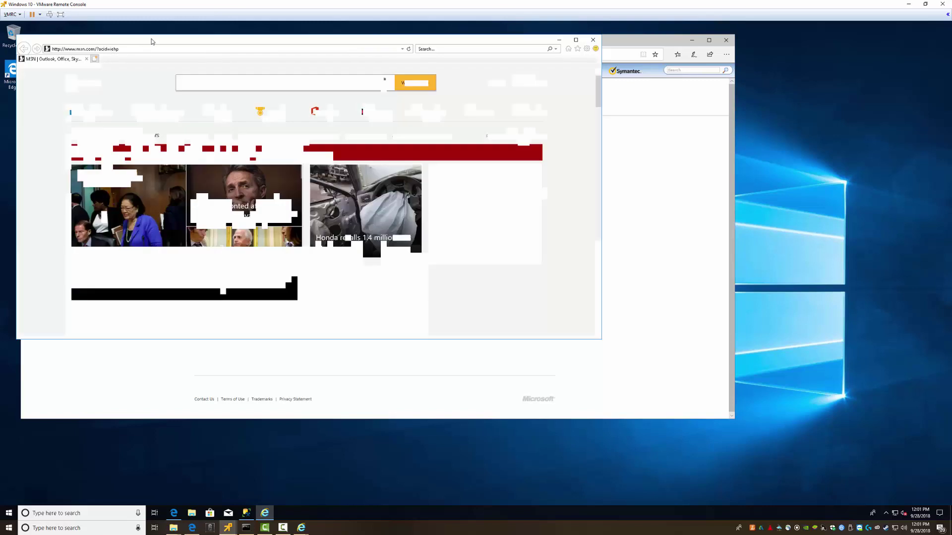
{"action": "left_click", "coordinate": [135, 49]}
{"action": "key", "text": "ctrl+v"}
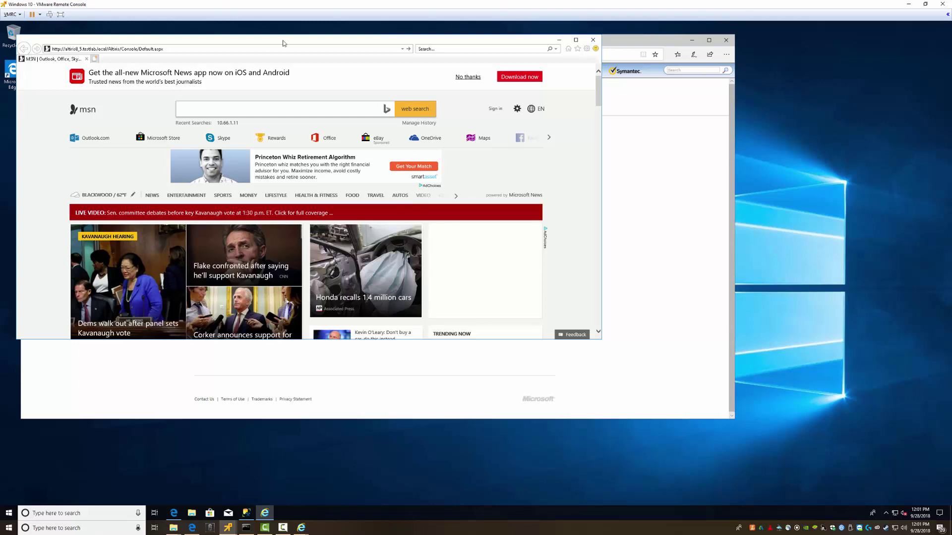
{"action": "left_click_drag", "start_coordinate": [283, 43], "coordinate": [320, 103]}
{"action": "key", "text": "Return"}
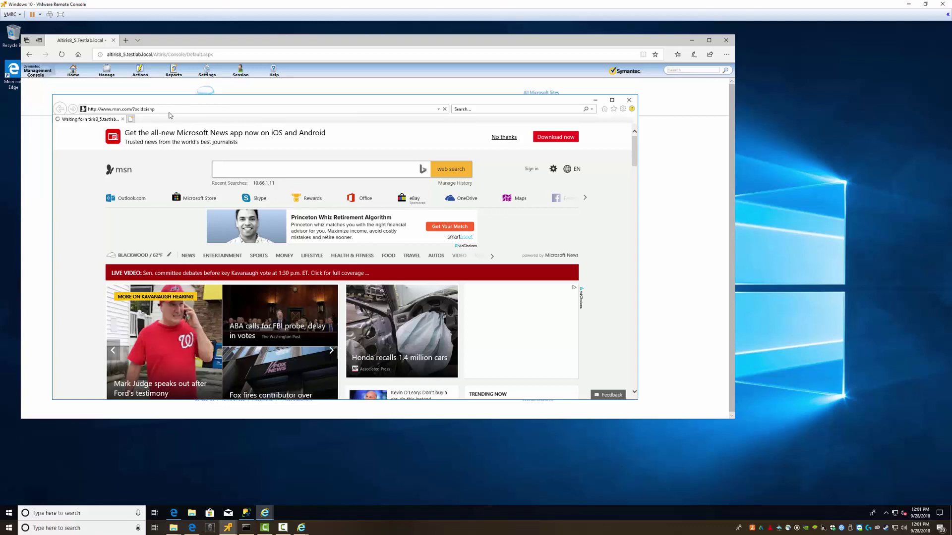
Minimize Edge and reload the pasted Altiris console address in Internet Explorer
{"action": "left_click", "coordinate": [400, 52]}
{"action": "key", "text": "ctrl+c"}
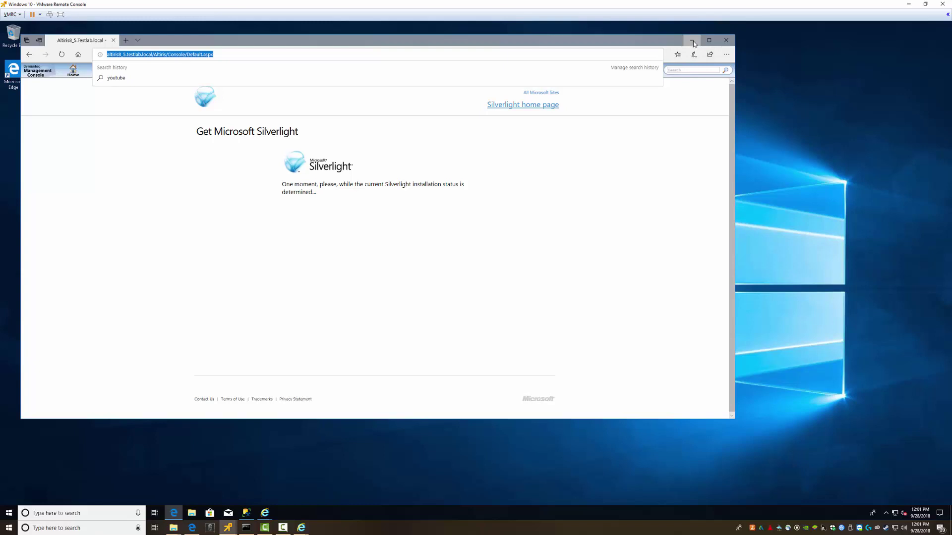
{"action": "left_click", "coordinate": [693, 44]}
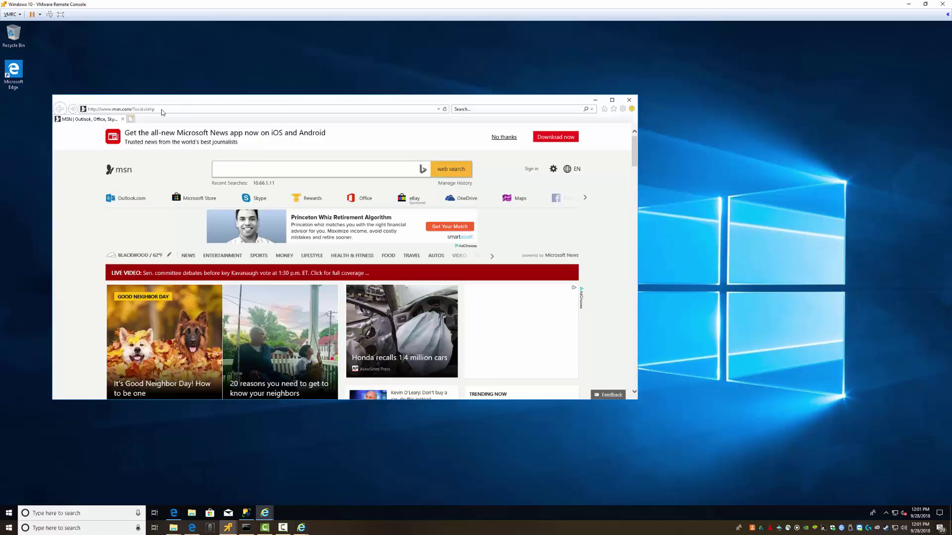
{"action": "left_click", "coordinate": [159, 110]}
{"action": "key", "text": "ctrl+v"}
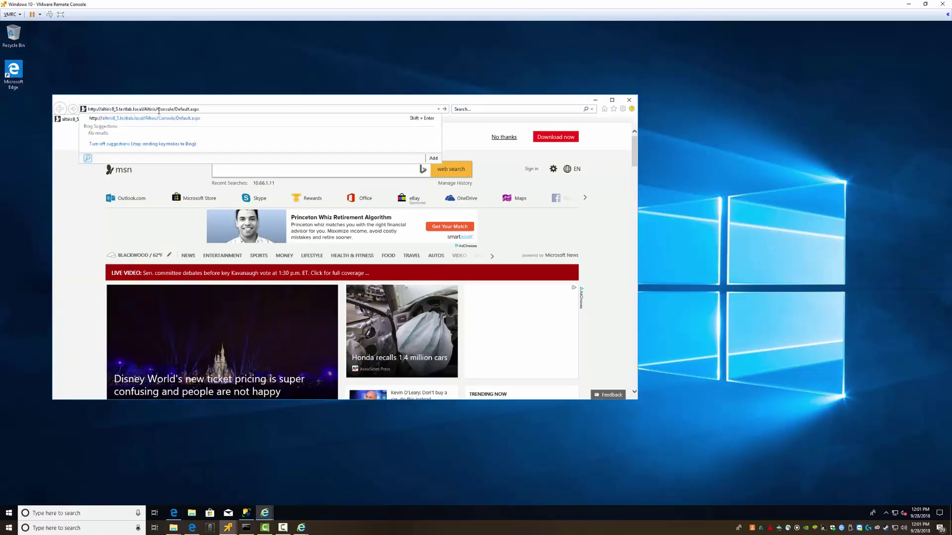
{"action": "key", "text": "Return"}
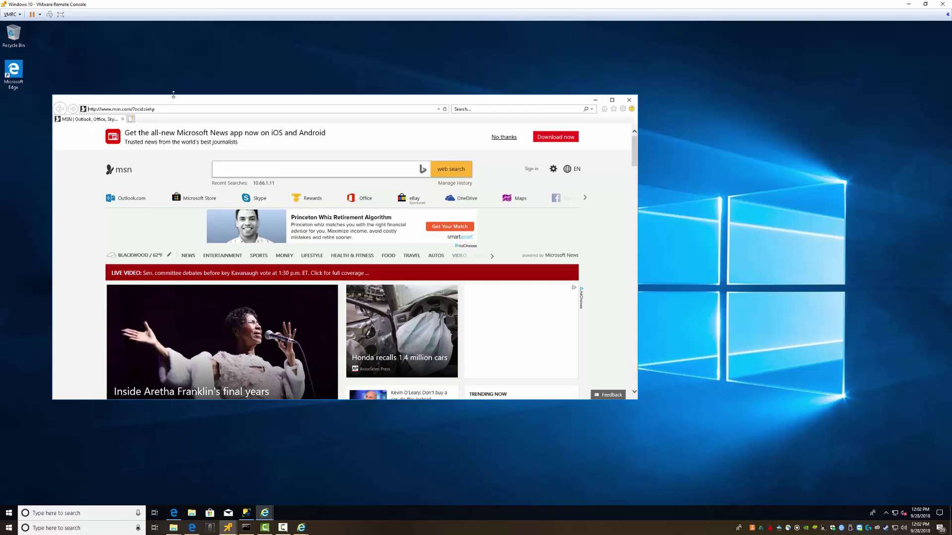
{"action": "left_click_drag", "start_coordinate": [196, 103], "coordinate": [251, 121]}
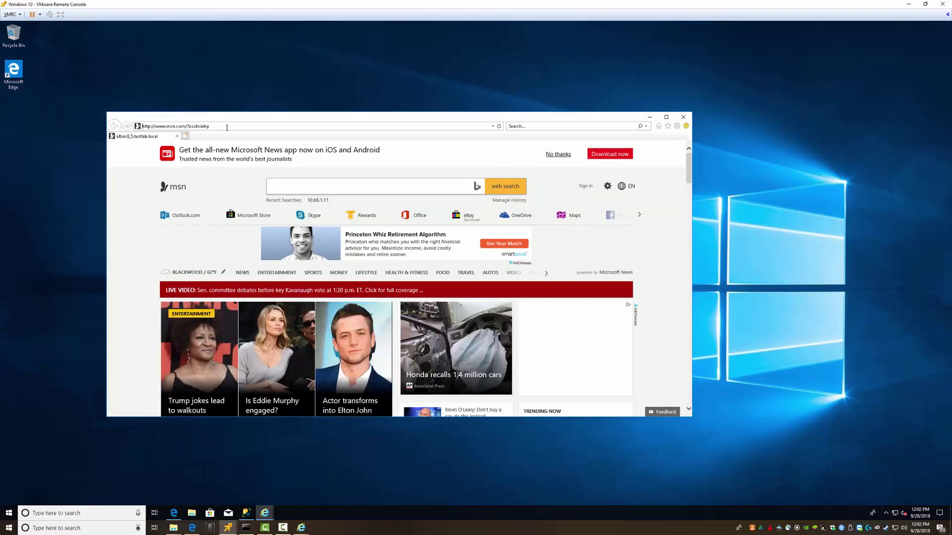
Load altiris8_5.testlab.local/altiris/ in Internet Explorer
{"action": "left_click", "coordinate": [166, 126]}
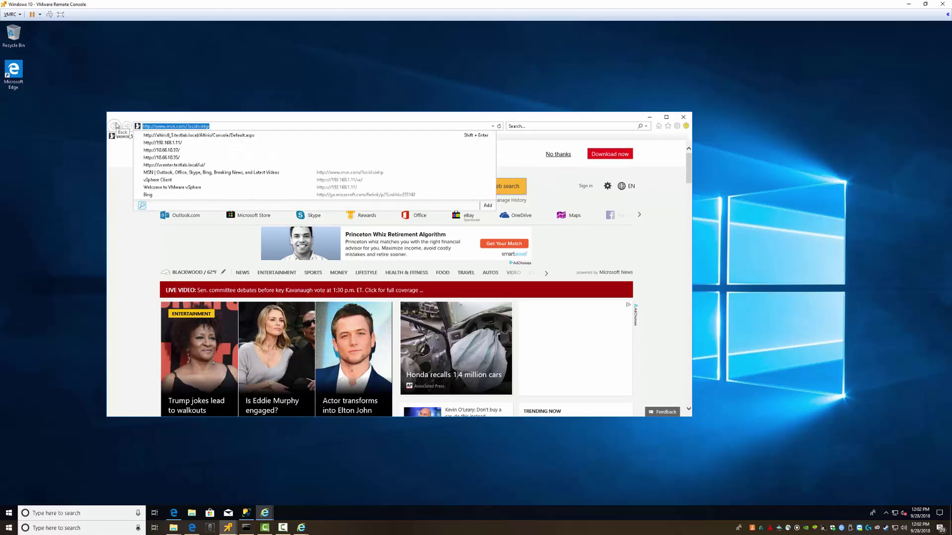
{"action": "key", "text": "ctrl+v"}
{"action": "key", "text": "Return"}
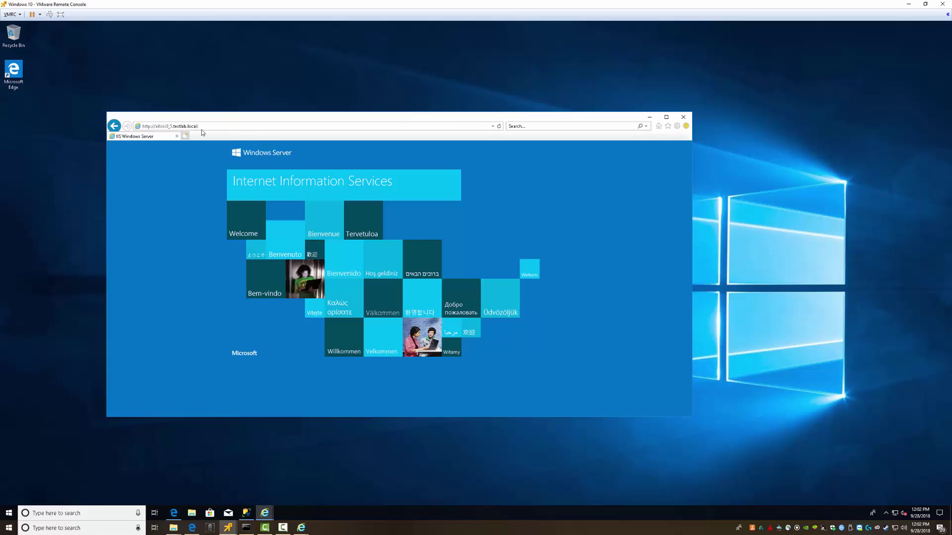
{"action": "left_click", "coordinate": [207, 126]}
{"action": "left_click", "coordinate": [210, 127]}
{"action": "type", "text": "altiris/"}
{"action": "key", "text": "Return"}
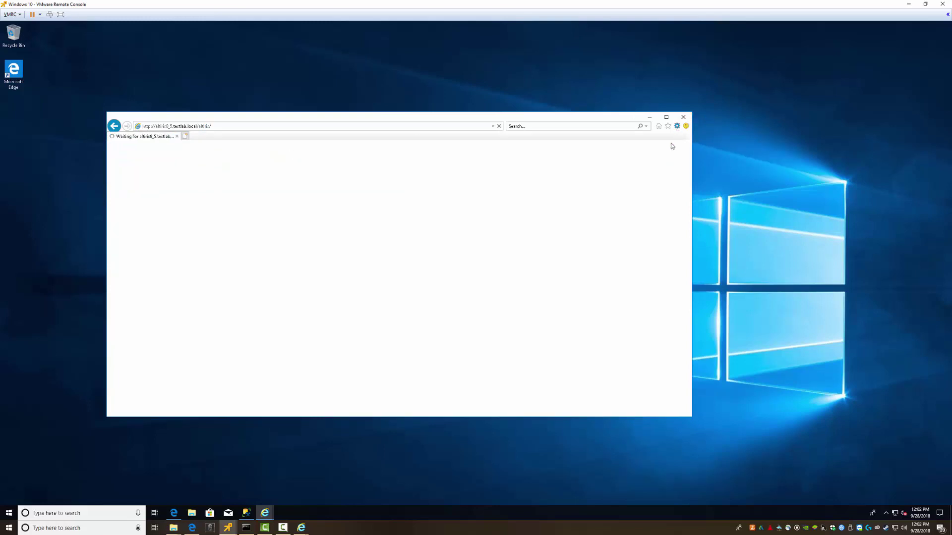
{"action": "left_click", "coordinate": [677, 126]}
{"action": "left_click", "coordinate": [610, 222]}
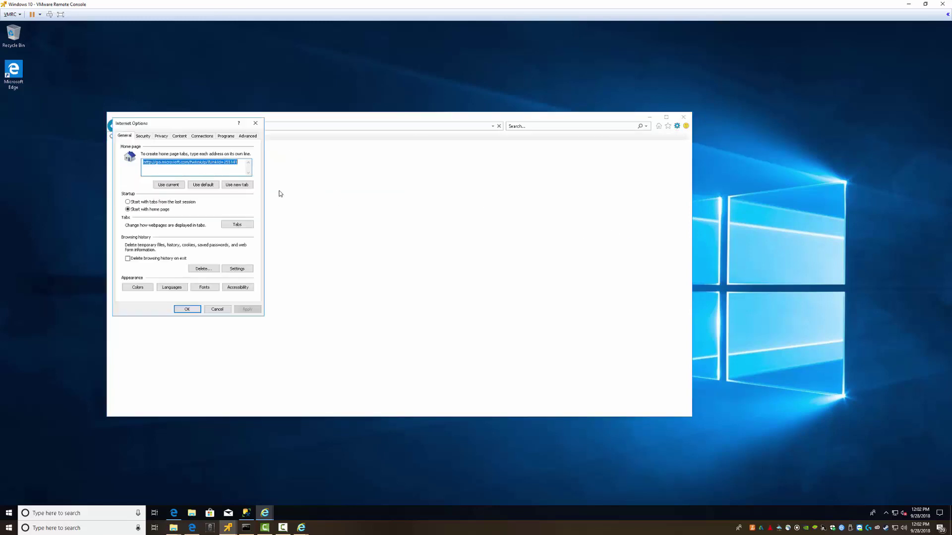
{"action": "left_click", "coordinate": [143, 137]}
{"action": "left_click_drag", "start_coordinate": [185, 129], "coordinate": [242, 188]}
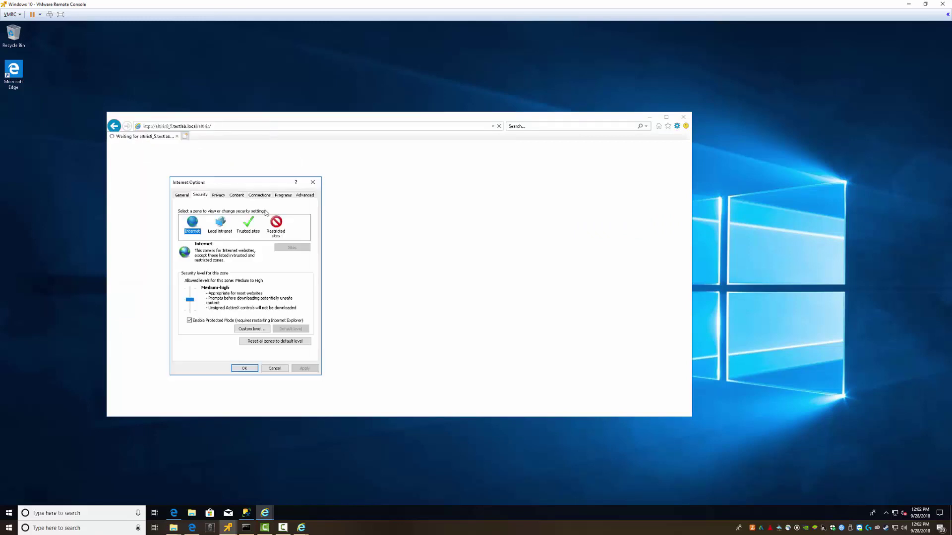
{"action": "left_click", "coordinate": [248, 223]}
{"action": "left_click", "coordinate": [292, 248]}
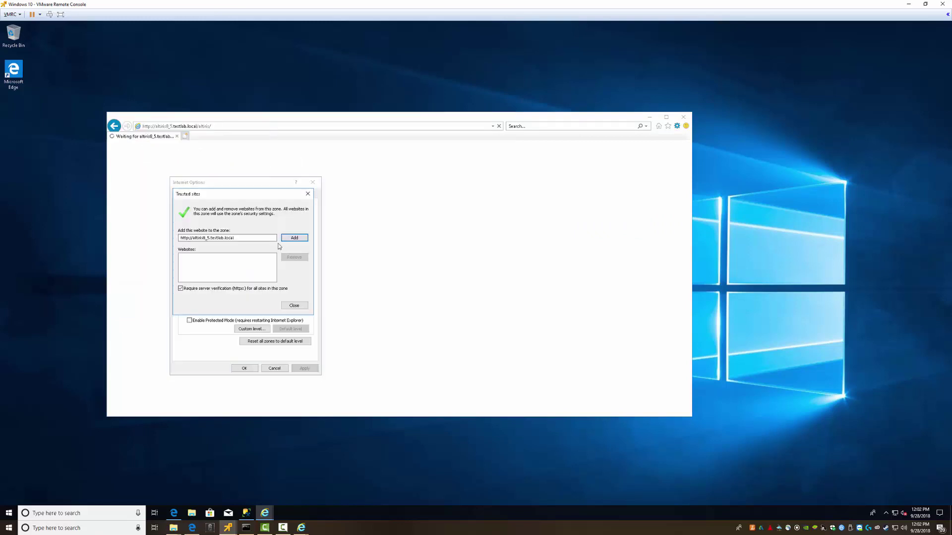
{"action": "left_click", "coordinate": [294, 237]}
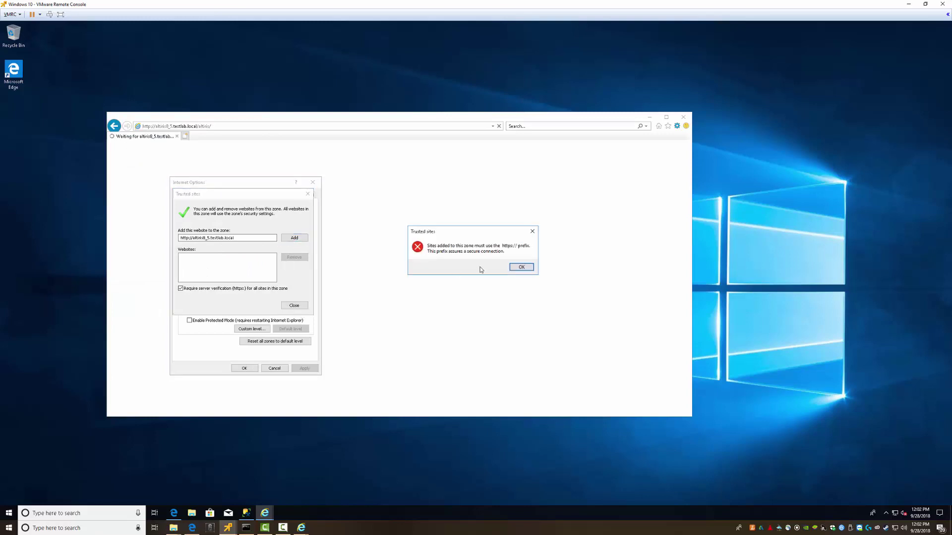
{"action": "left_click", "coordinate": [522, 268]}
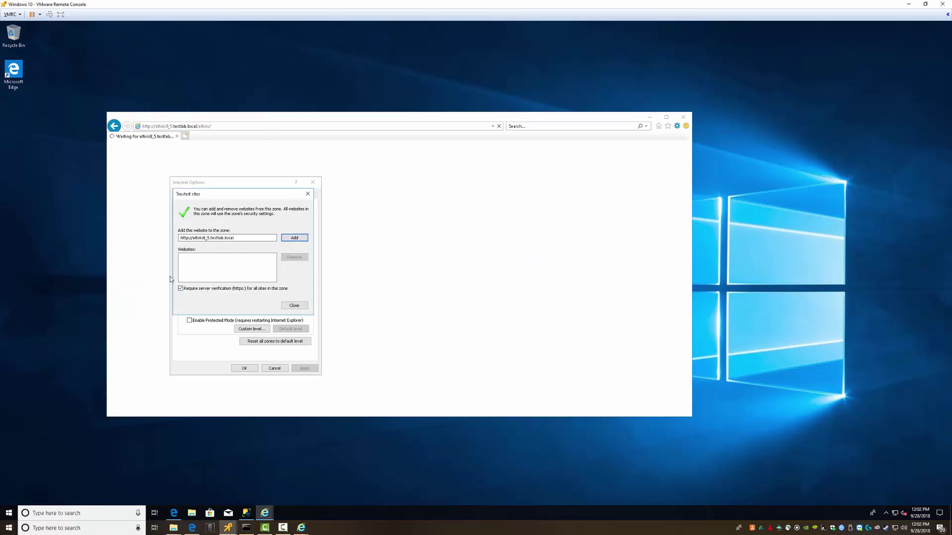
{"action": "left_click", "coordinate": [181, 288]}
{"action": "left_click", "coordinate": [294, 238]}
{"action": "left_click", "coordinate": [294, 305]}
Set Trusted sites to Medium-low with automatic logon using current user credentials, and save
{"action": "left_click", "coordinate": [189, 303]}
{"action": "left_click", "coordinate": [253, 330]}
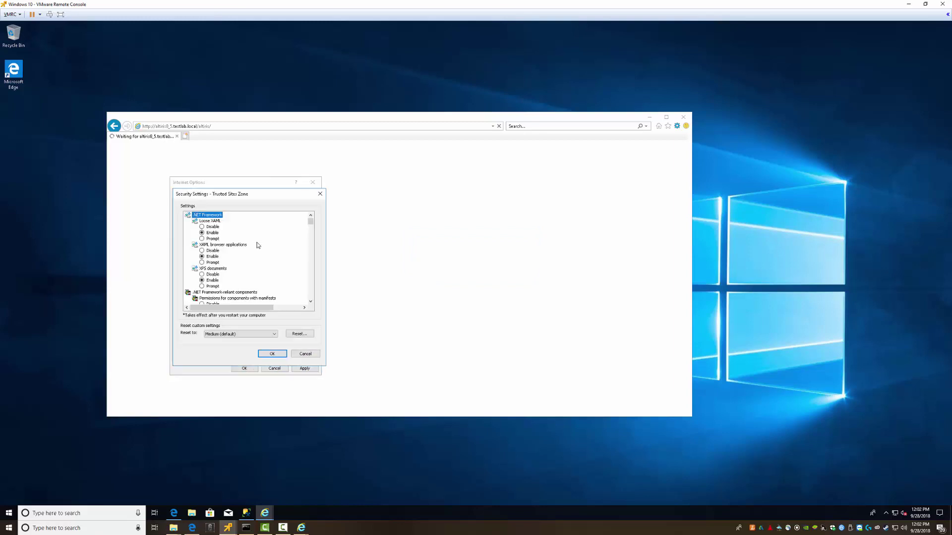
{"action": "left_click_drag", "start_coordinate": [310, 223], "coordinate": [267, 312]}
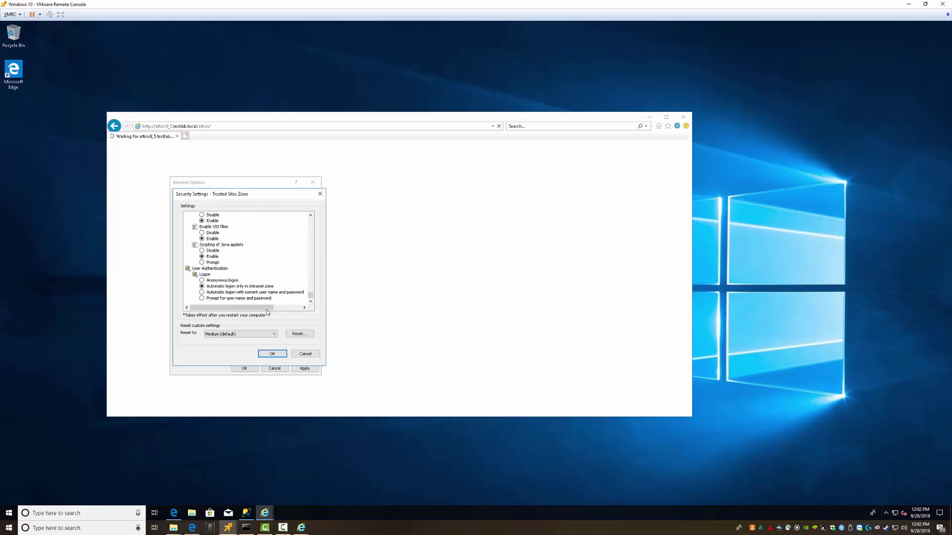
{"action": "left_click", "coordinate": [227, 293]}
{"action": "left_click", "coordinate": [273, 353]}
{"action": "left_click", "coordinate": [460, 274]}
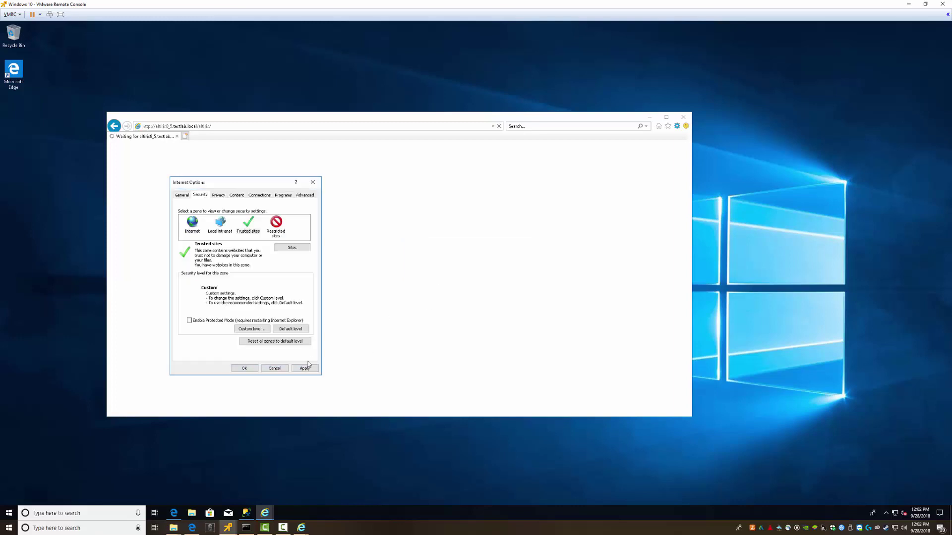
{"action": "left_click", "coordinate": [244, 368]}
{"action": "left_click", "coordinate": [227, 126]}
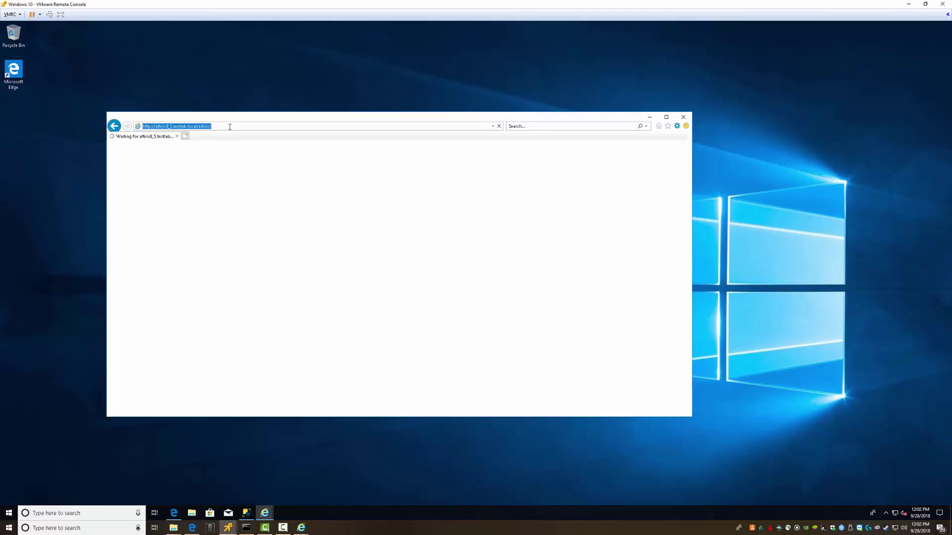
Reload the console and open Reports > All Reports to show the report folder tree
{"action": "key", "text": "Return"}
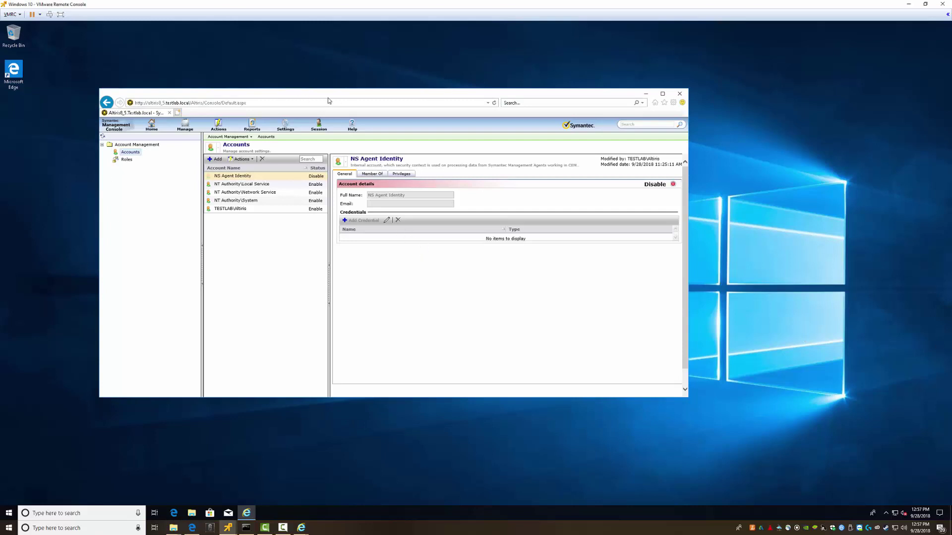
{"action": "left_click_drag", "start_coordinate": [330, 105], "coordinate": [342, 131]}
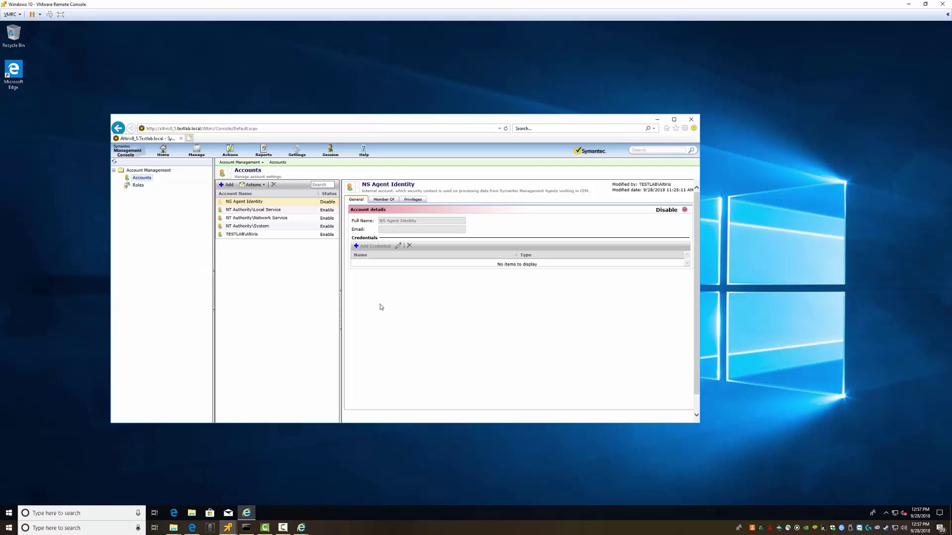
{"action": "left_click", "coordinate": [4, 515]}
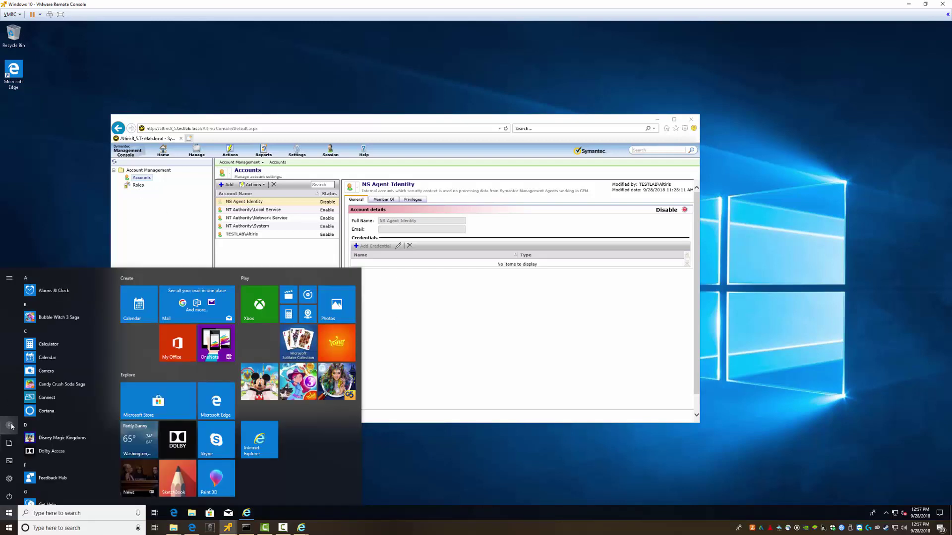
{"action": "left_click", "coordinate": [7, 416]}
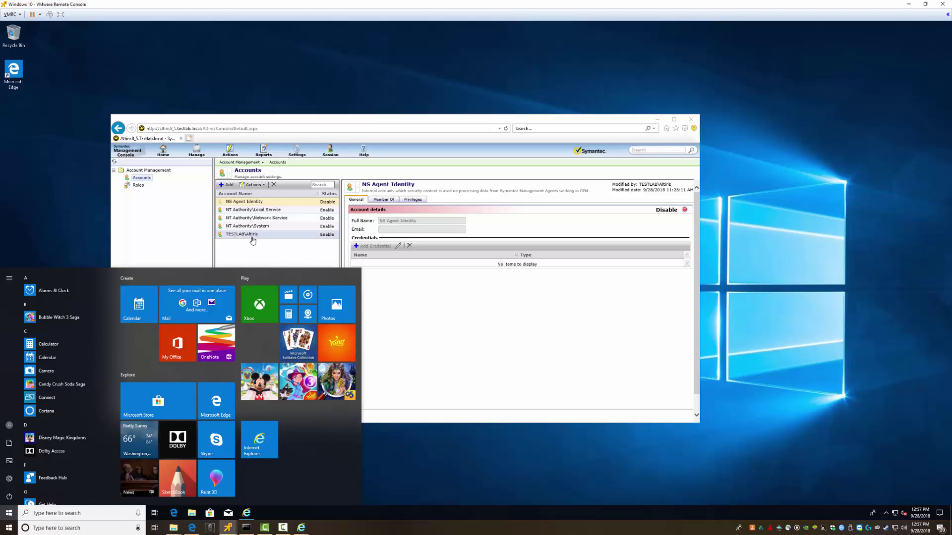
{"action": "left_click", "coordinate": [242, 249]}
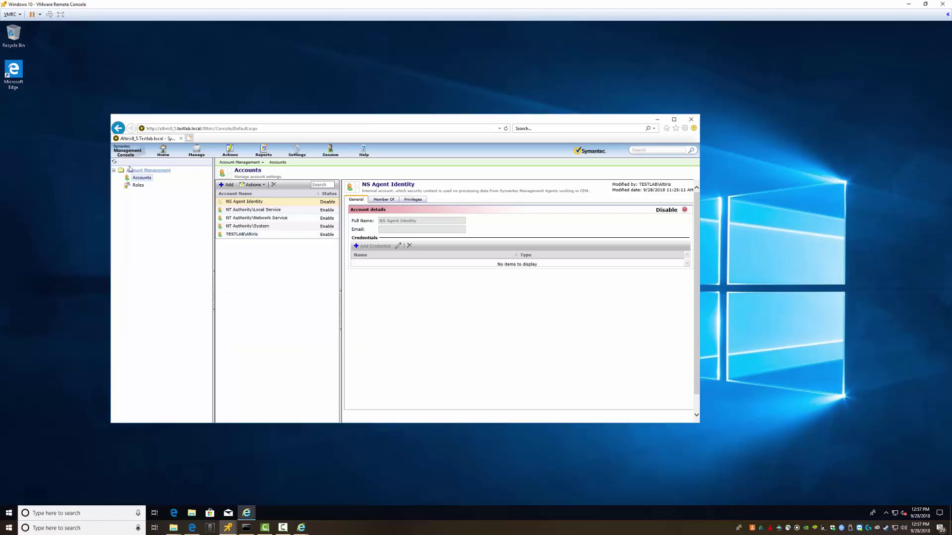
{"action": "left_click", "coordinate": [272, 164]}
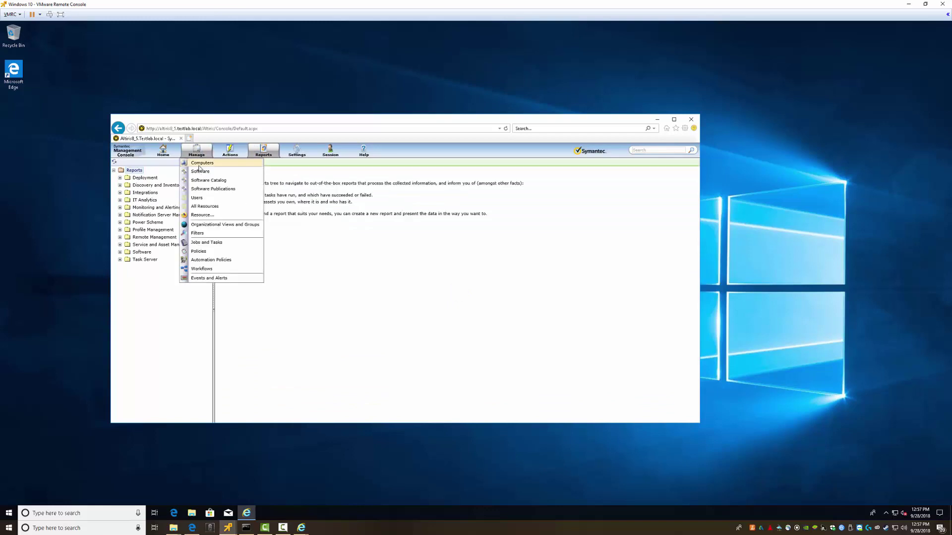
Open Manage > Computers, which requires Silverlight, and launch Snipping Tool on the host
{"action": "left_click", "coordinate": [200, 167]}
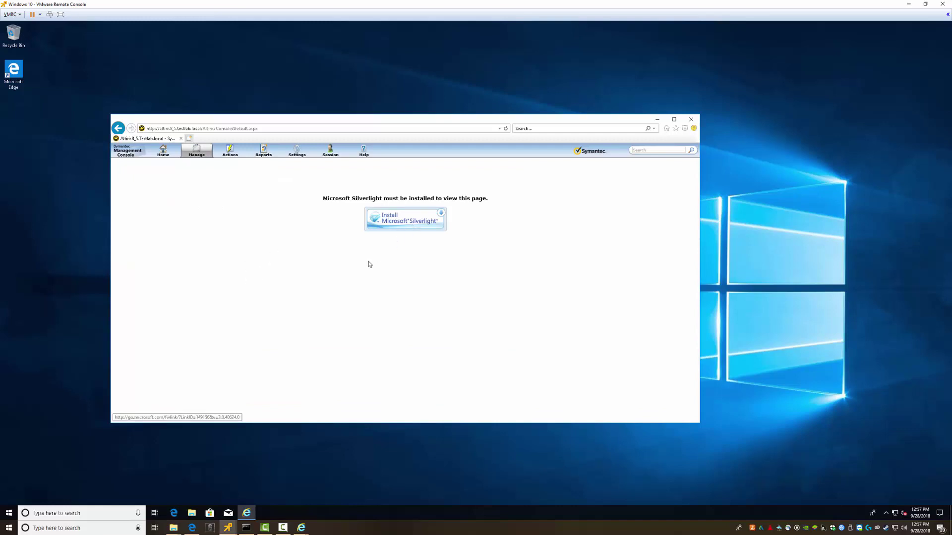
{"action": "left_click", "coordinate": [355, 532]}
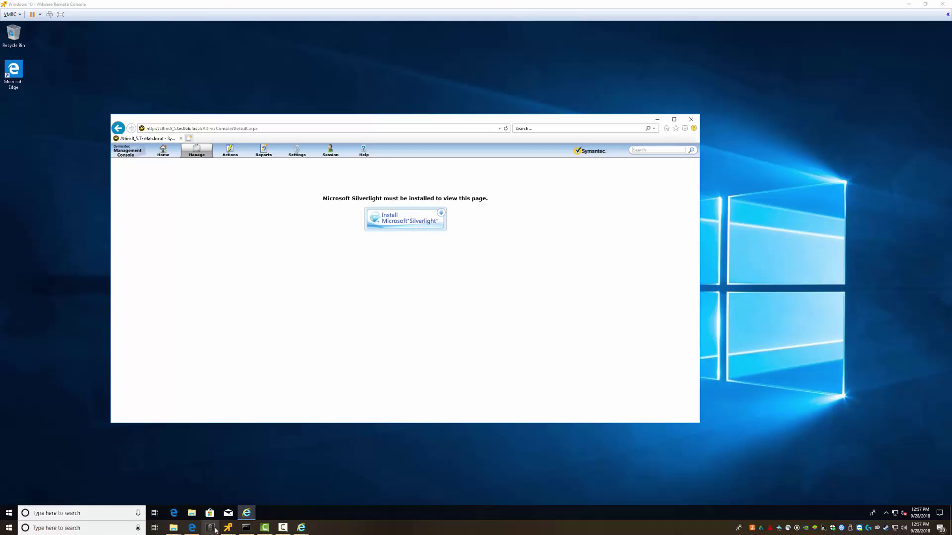
{"action": "key", "text": "super"}
{"action": "type", "text": "s"}
{"action": "key", "text": "Return"}
Snip the Silverlight-required notice and start downloading the Silverlight_x64.exe installer
{"action": "left_click", "coordinate": [315, 92]}
{"action": "left_click_drag", "start_coordinate": [272, 159], "coordinate": [619, 271]}
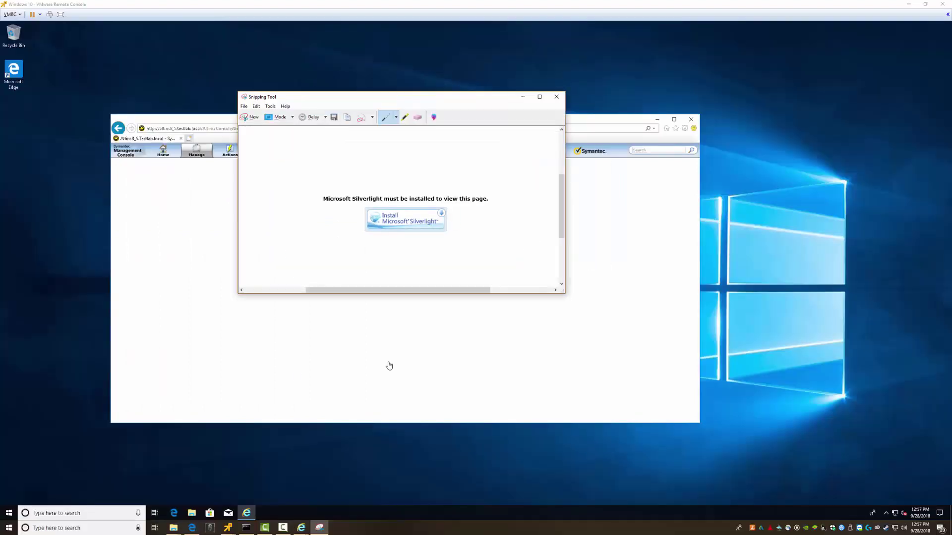
{"action": "left_click", "coordinate": [457, 341]}
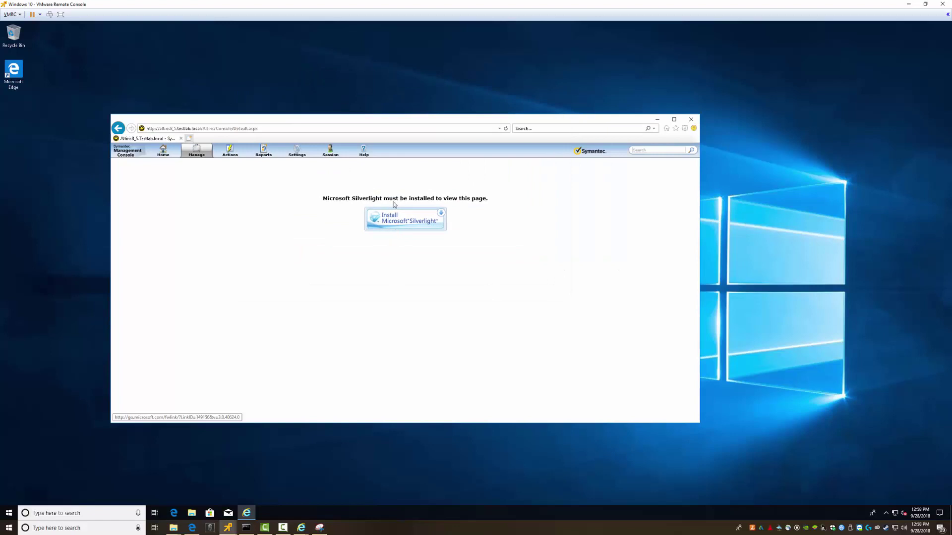
{"action": "left_click", "coordinate": [386, 231]}
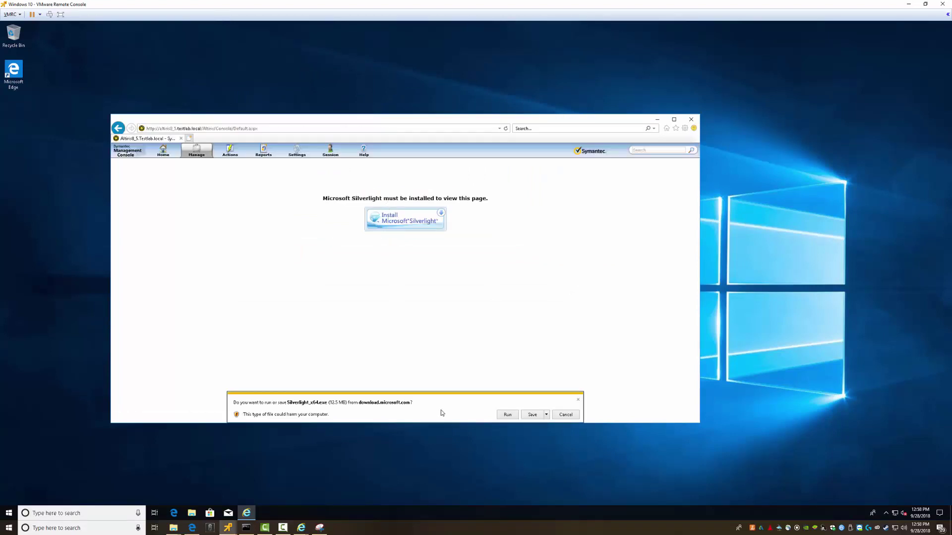
Run Silverlight_x64.exe, approve UAC, install, skip Microsoft Update, and close on success
{"action": "left_click", "coordinate": [505, 415]}
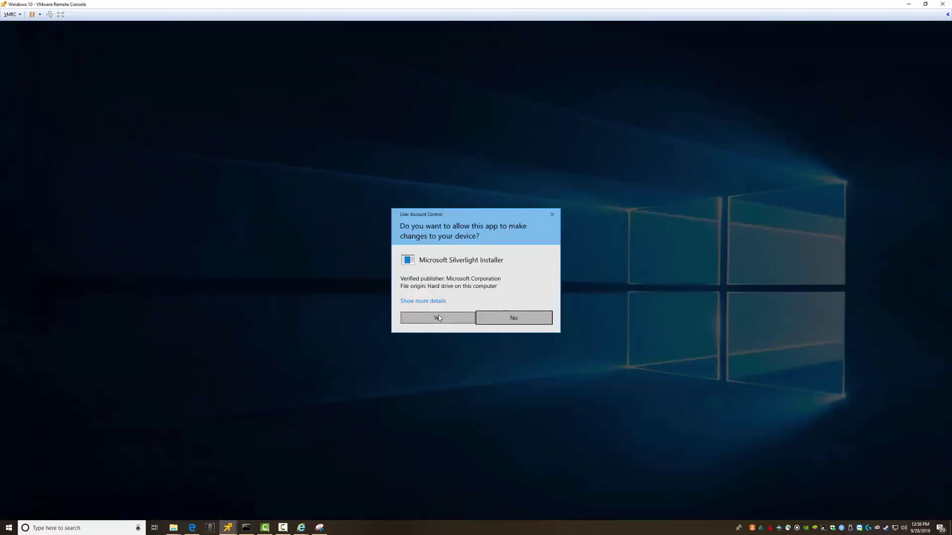
{"action": "left_click", "coordinate": [438, 318]}
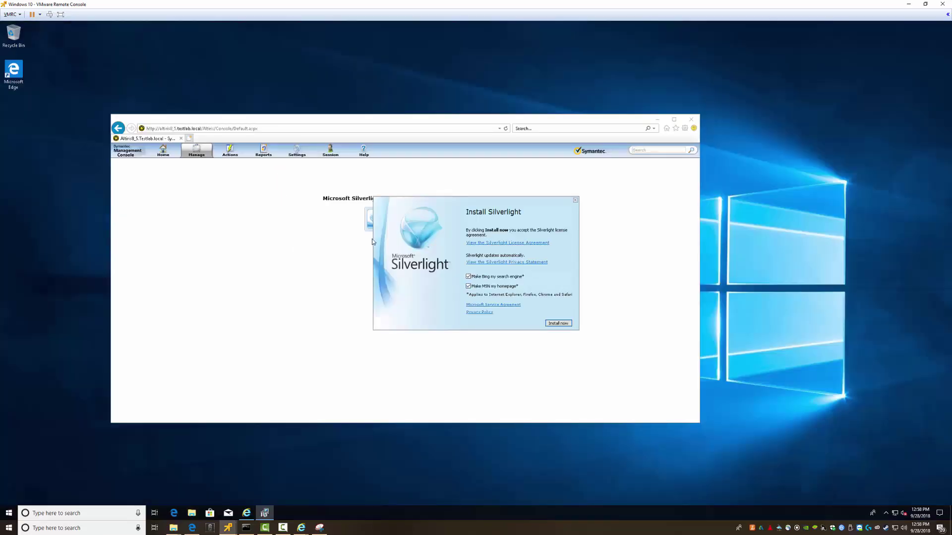
{"action": "left_click", "coordinate": [558, 323]}
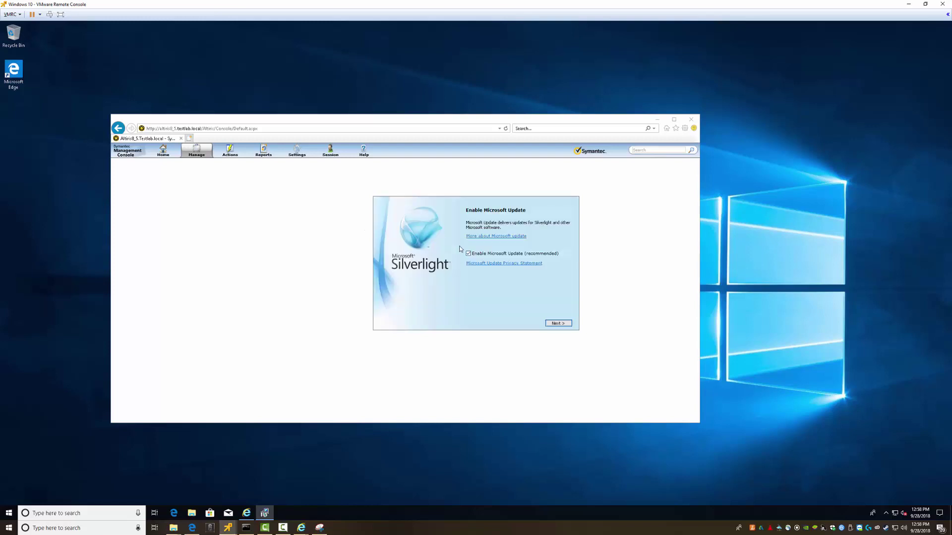
{"action": "left_click", "coordinate": [561, 323]}
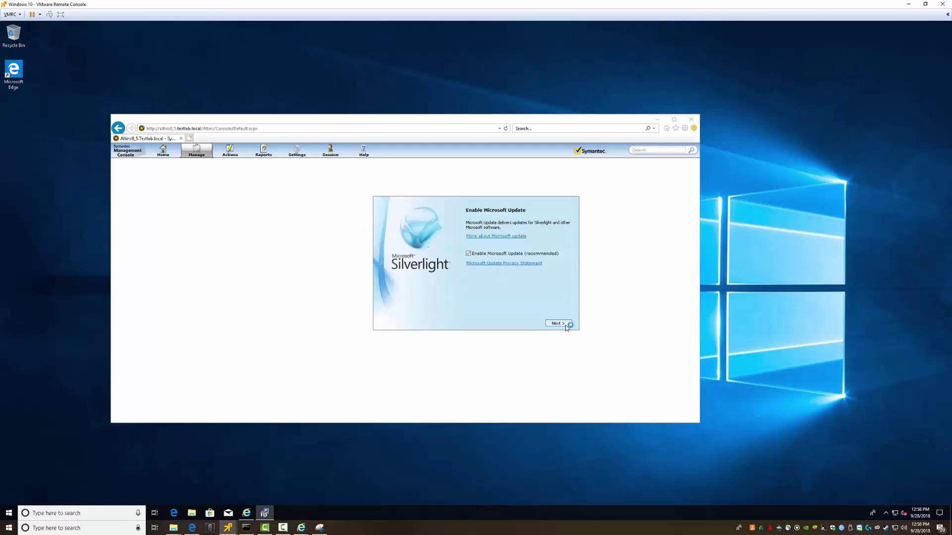
{"action": "left_click", "coordinate": [886, 513]}
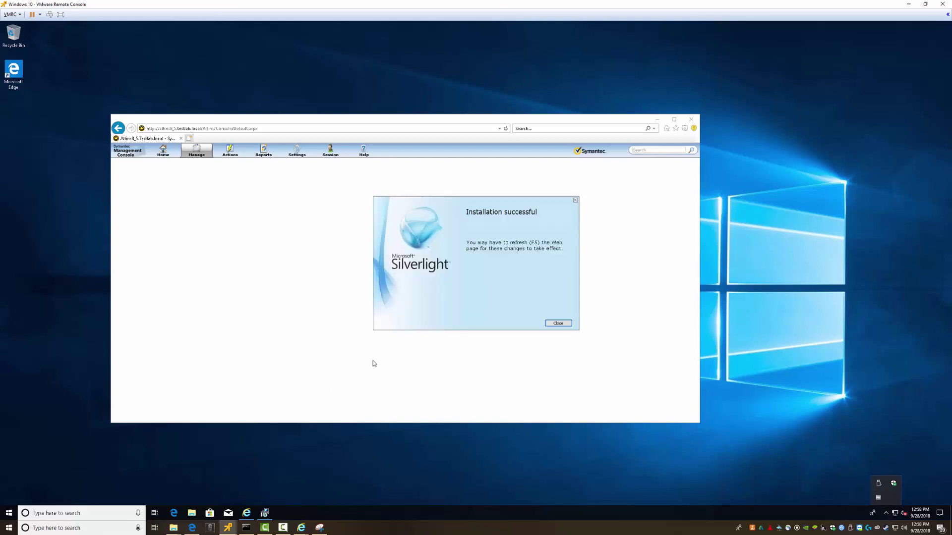
{"action": "left_click", "coordinate": [558, 323]}
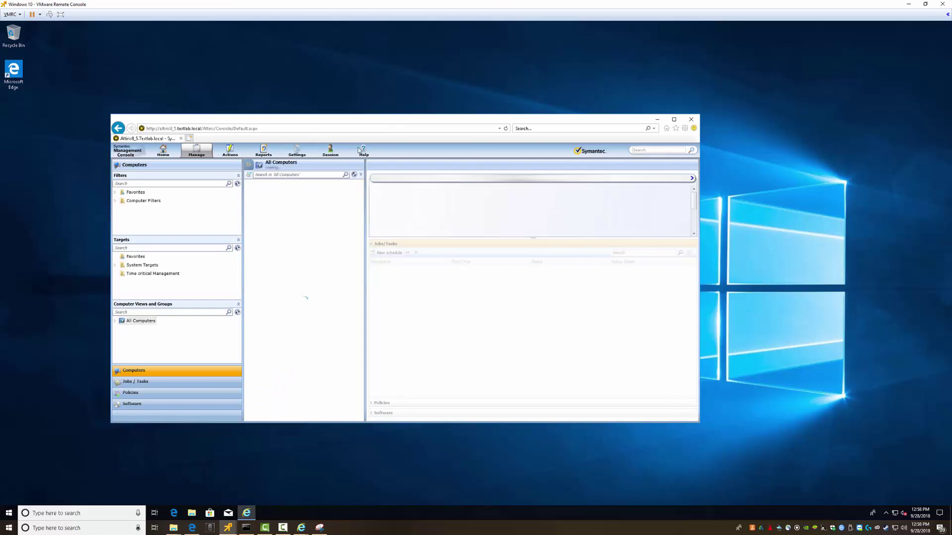
Open Help > About to show console version 8.5.3073 on Management Platform 8.5
{"action": "left_click", "coordinate": [363, 153]}
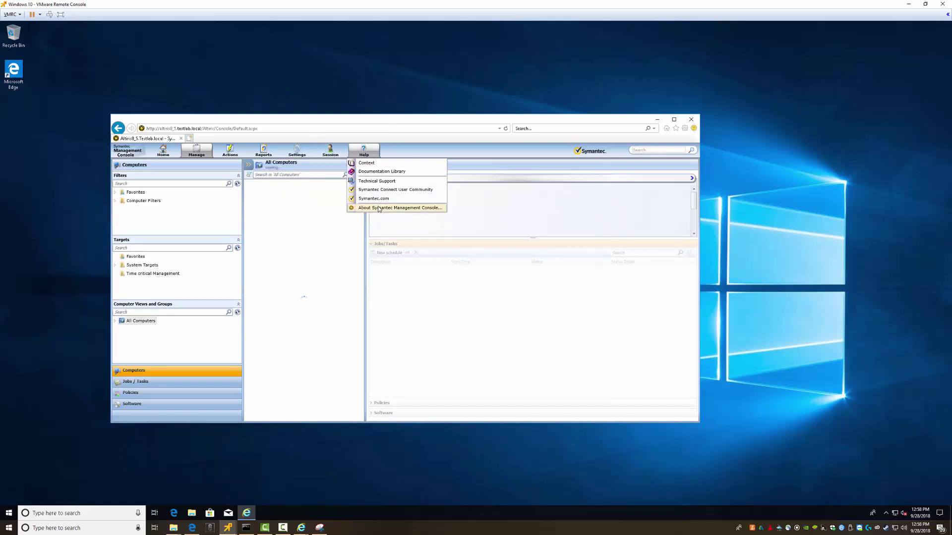
{"action": "left_click", "coordinate": [382, 209]}
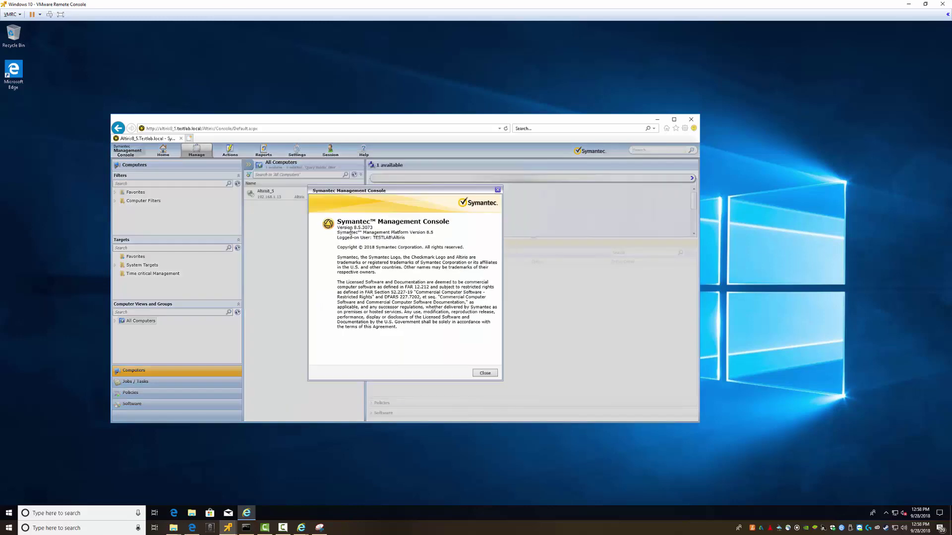